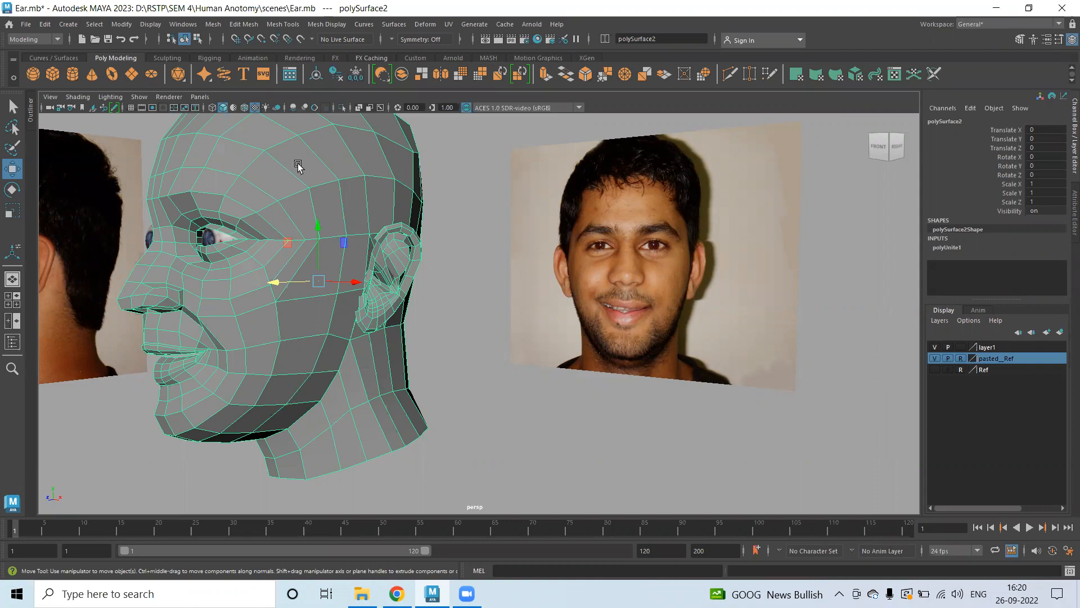
- Turn the head mesh to its side and switch it to face component mode
alt+drag(336, 309, 633, 238)
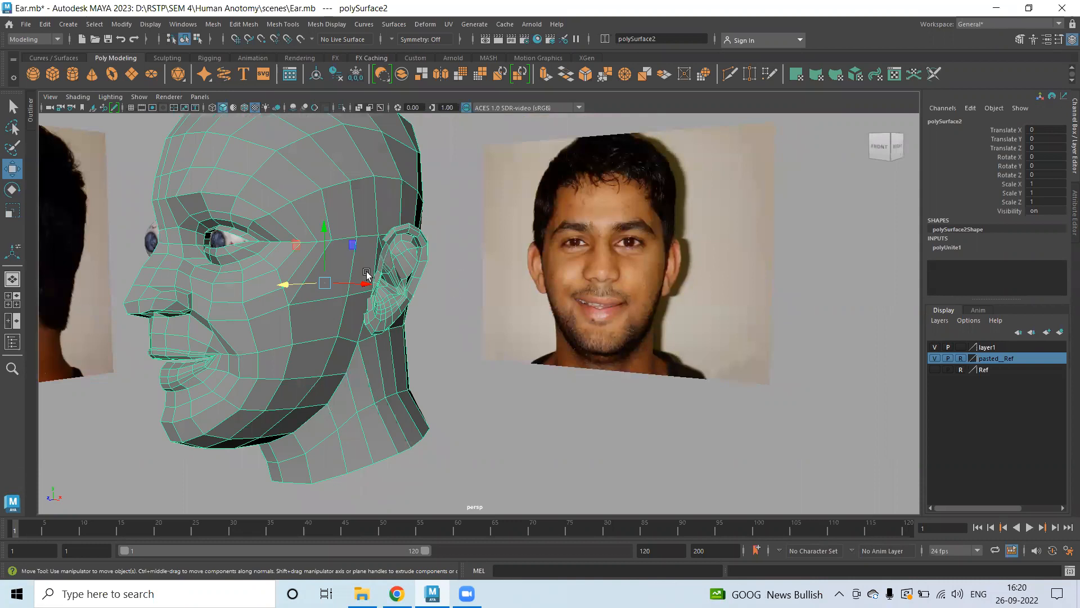
alt+middle_drag(519, 292, 610, 294)
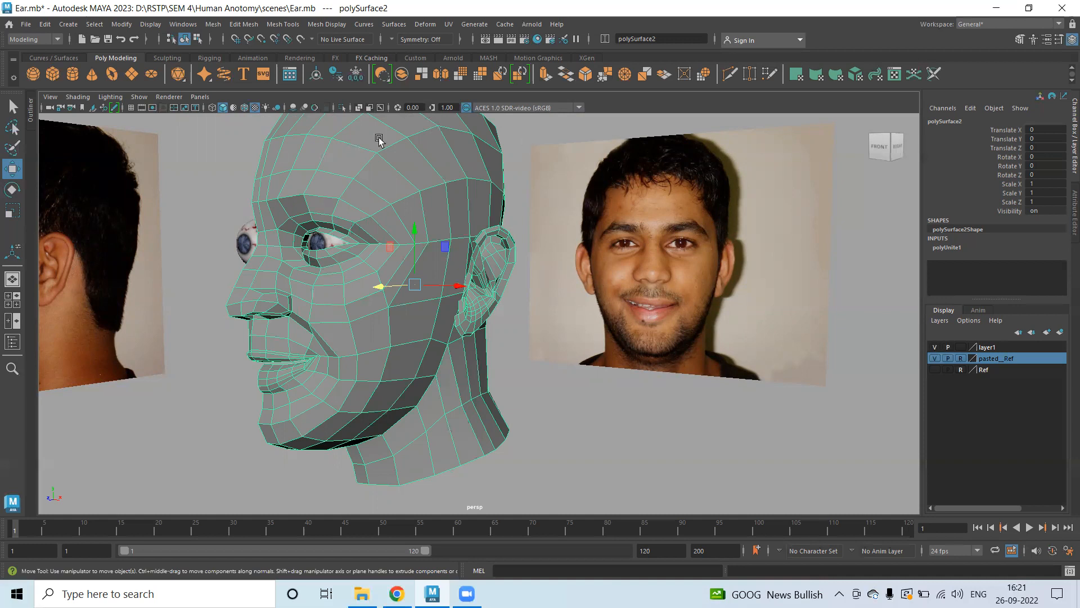
alt+drag(392, 191, 335, 173)
right_drag(338, 216, 345, 237)
alt+drag(417, 234, 528, 299)
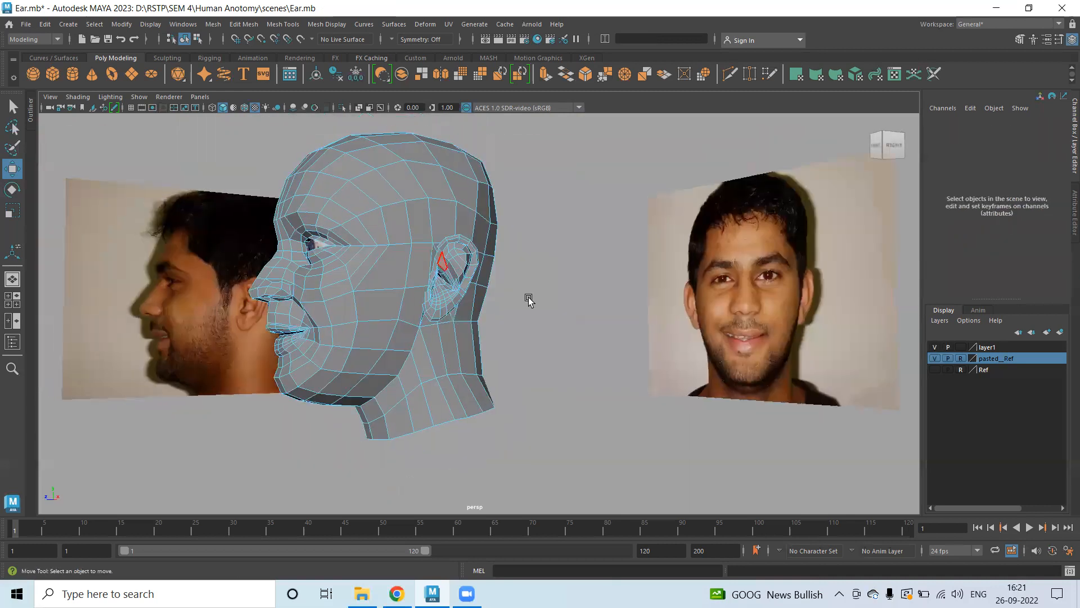
- In the side view, select all front faces of the head from the forehead down to the chin, including eye, nose and mouth
key(space)
key(space)
scroll(418, 288, down, 5)
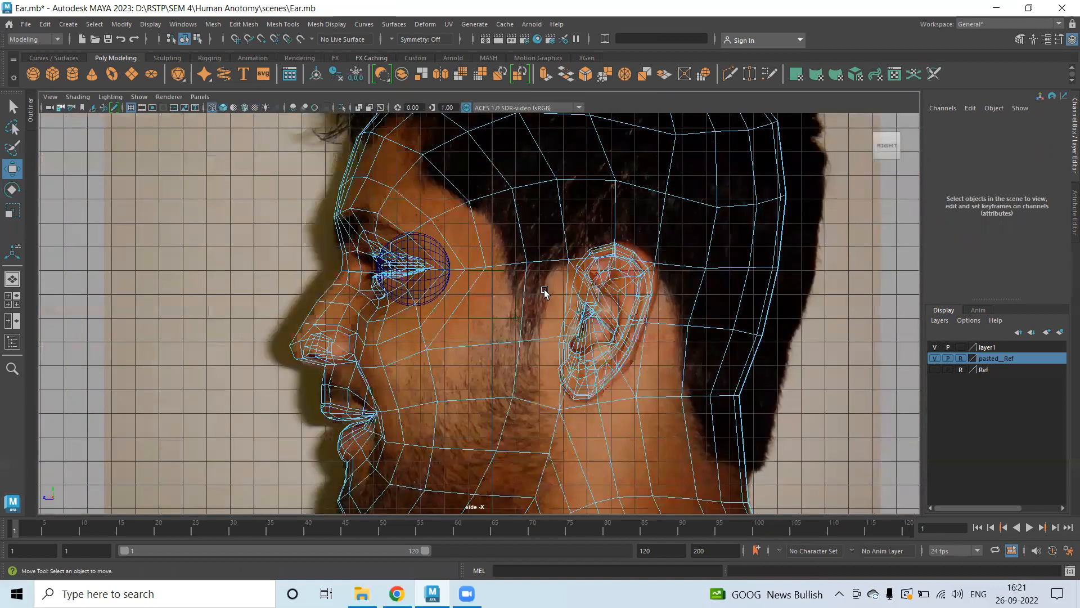
drag(332, 198, 469, 417)
shift+drag(325, 289, 453, 510)
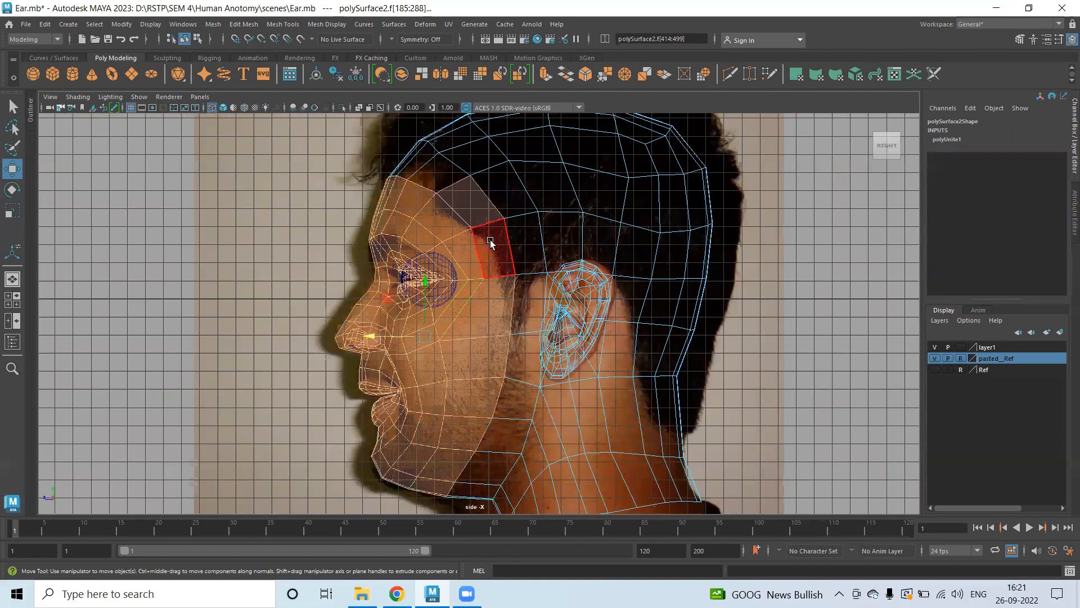
shift+drag(376, 156, 470, 241)
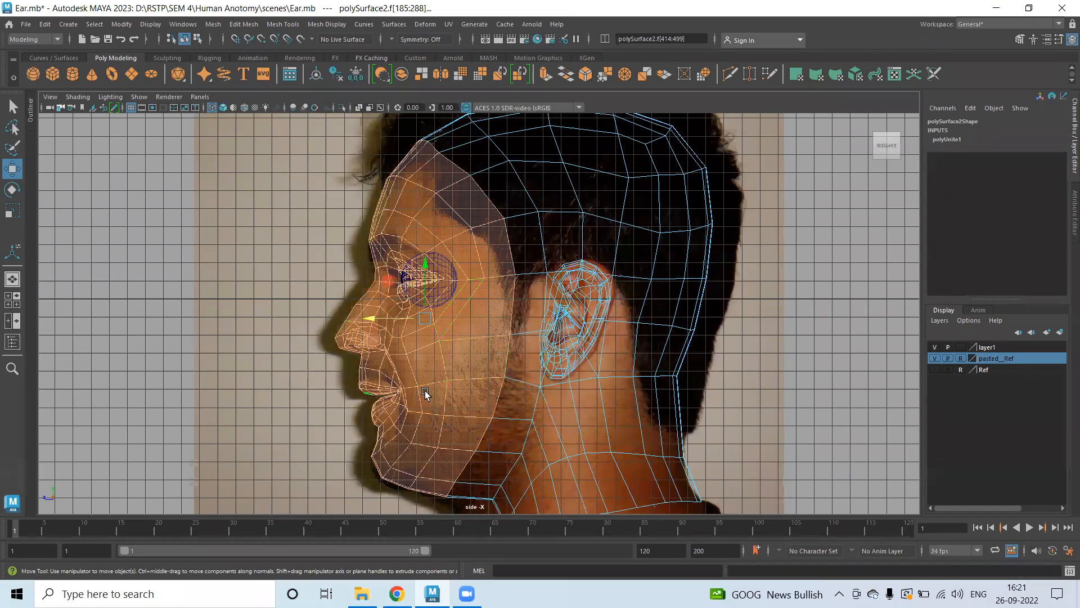
- Remove the outer strip of faces along the upper forehead, temple and jaw from the face selection and check it in perspective
key(space)
key(space)
alt+drag(528, 333, 469, 329)
key(space)
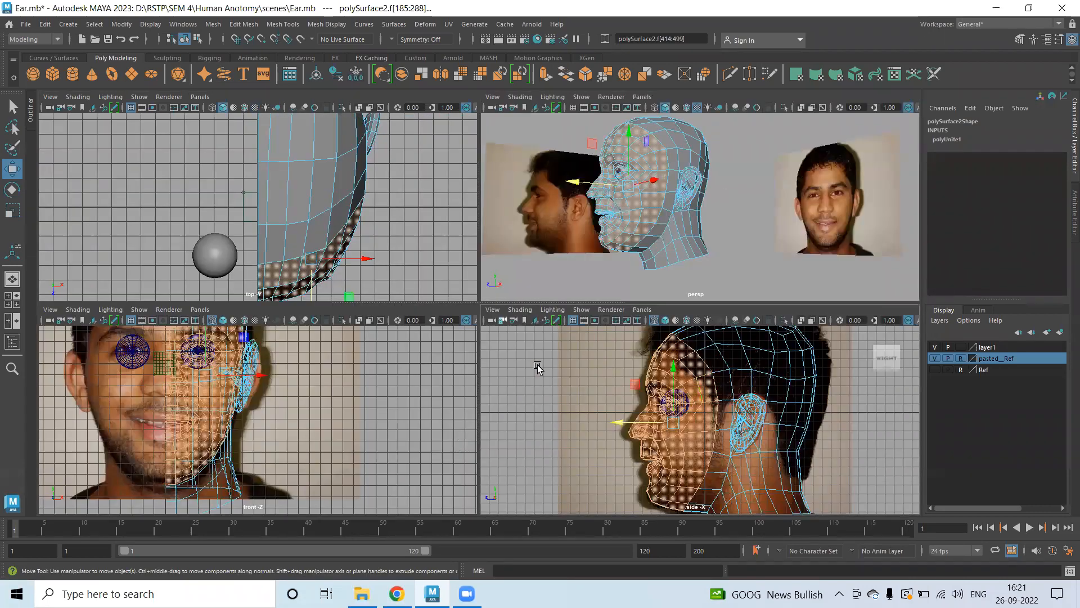
key(space)
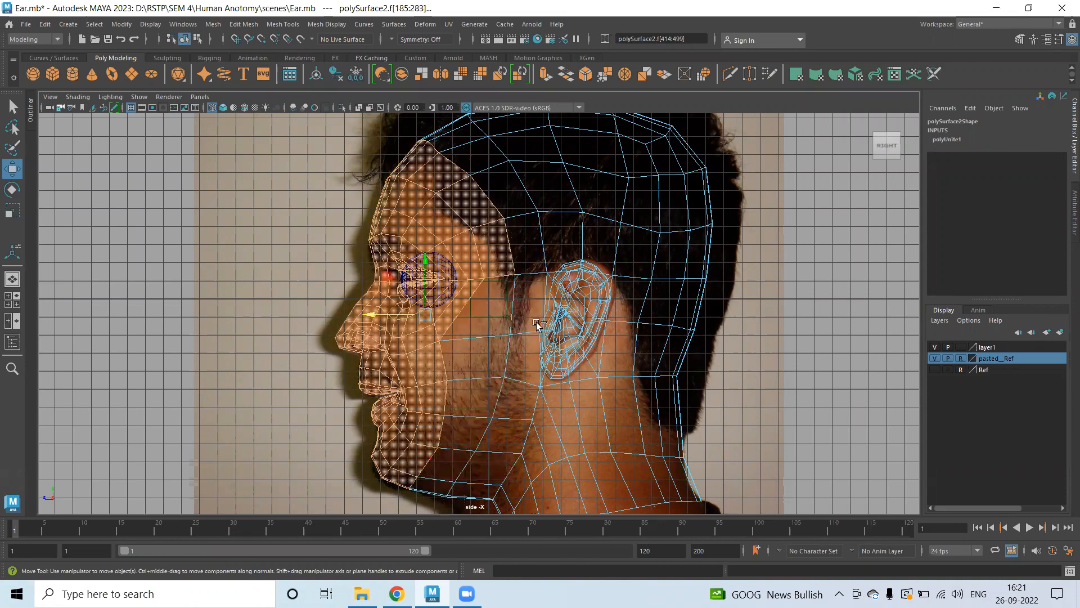
ctrl+drag(496, 210, 523, 278)
ctrl+drag(419, 138, 494, 171)
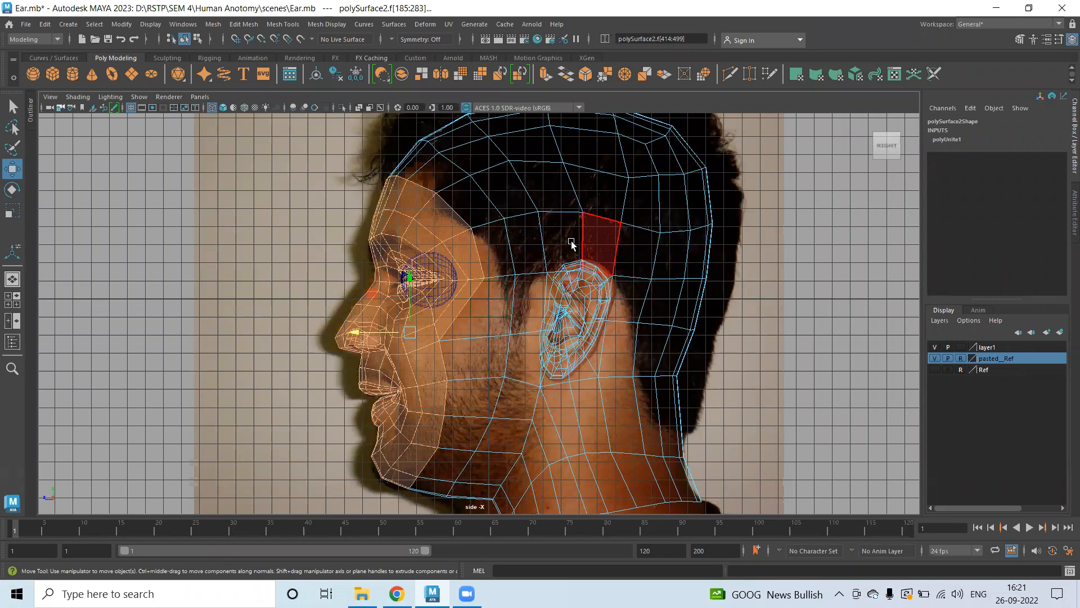
key(space)
key(space)
alt+drag(571, 243, 519, 236)
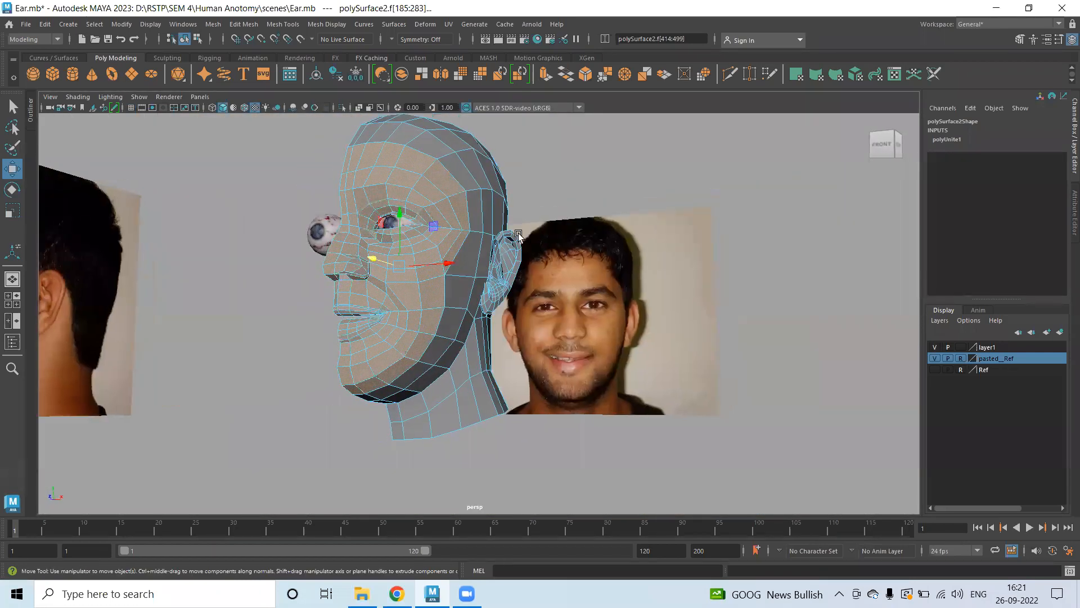
scroll(518, 235, up, 3)
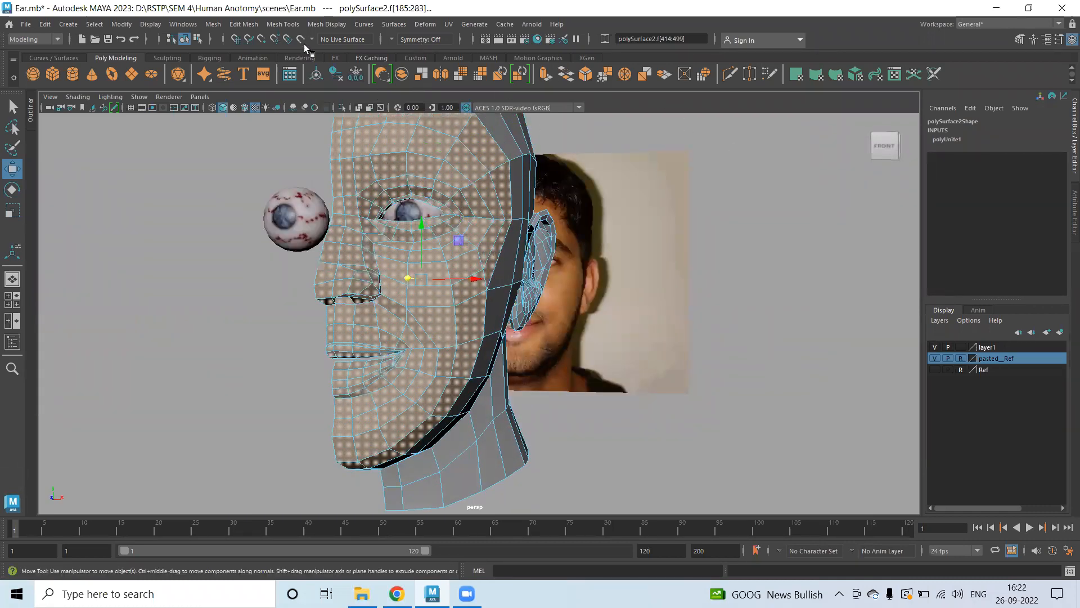
click(183, 24)
mouse_move(233, 146)
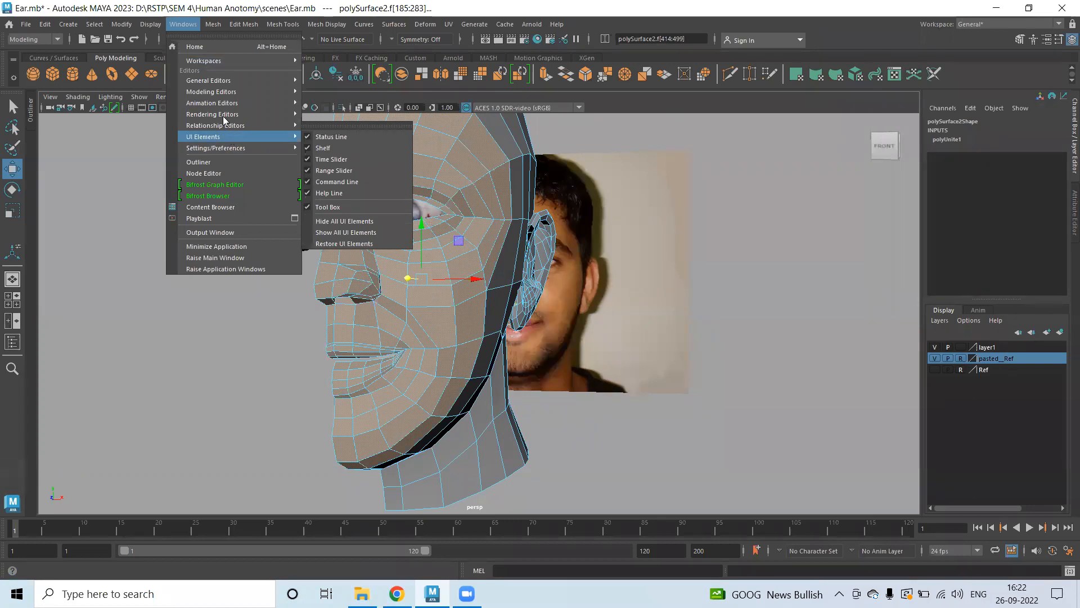
mouse_move(224, 116)
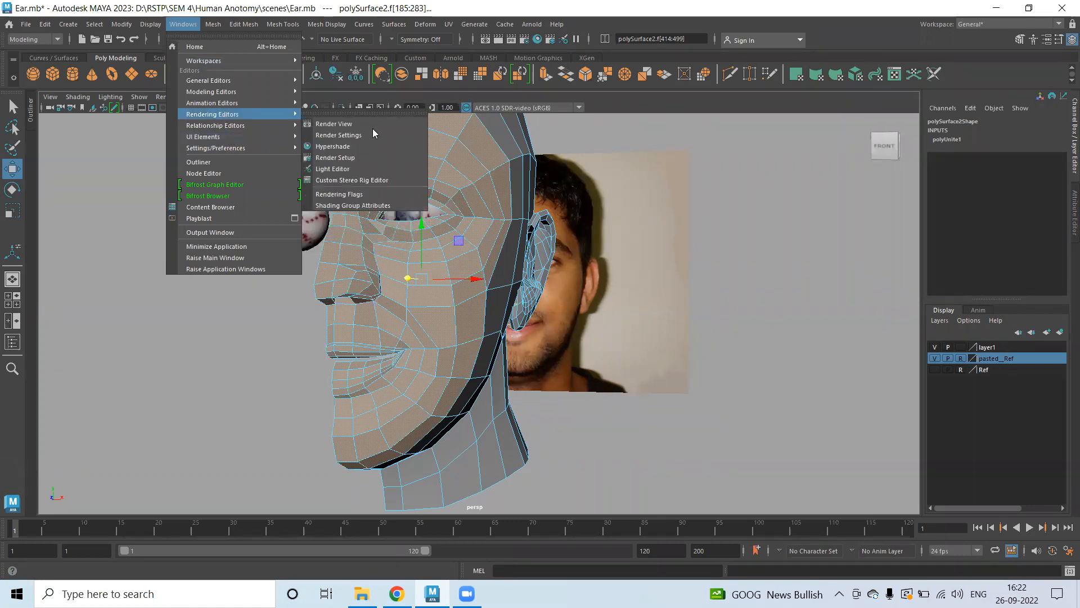
click(472, 98)
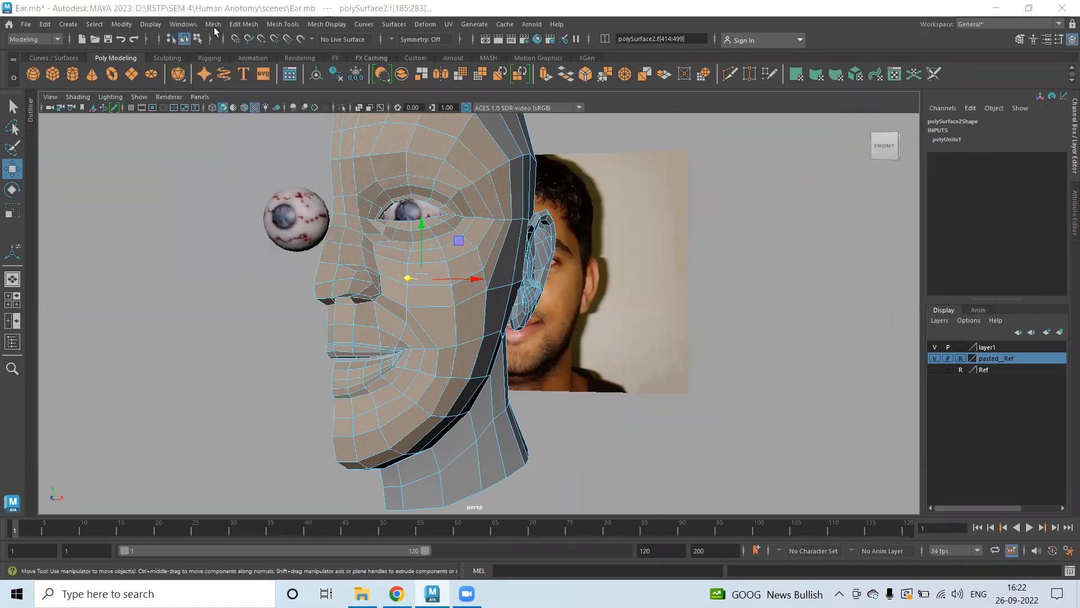
click(178, 24)
mouse_move(230, 84)
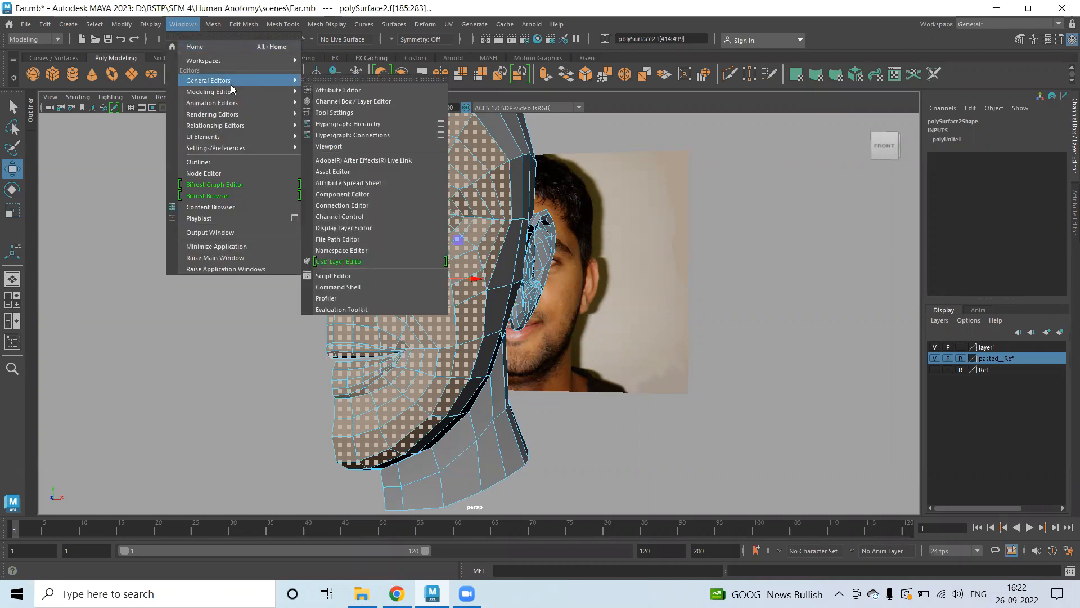
key(Escape)
key(Escape)
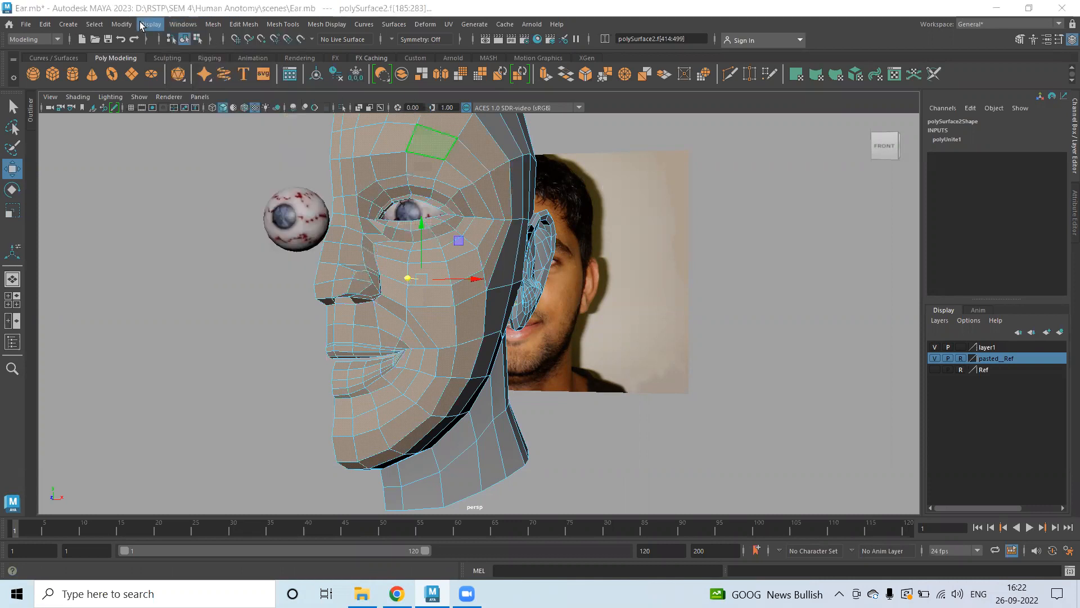
click(187, 25)
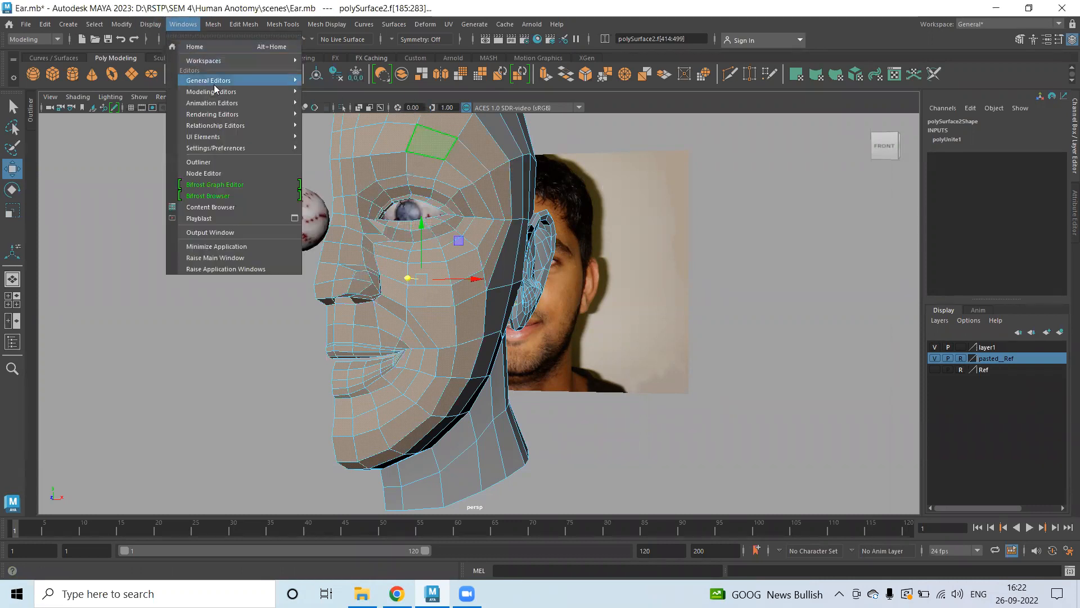
mouse_move(246, 114)
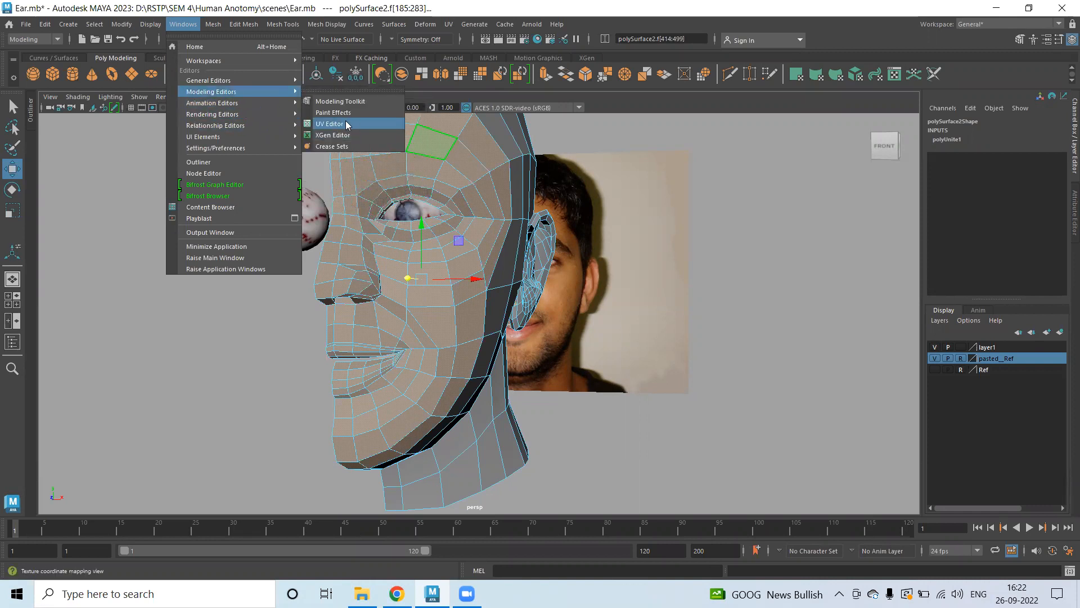
click(656, 100)
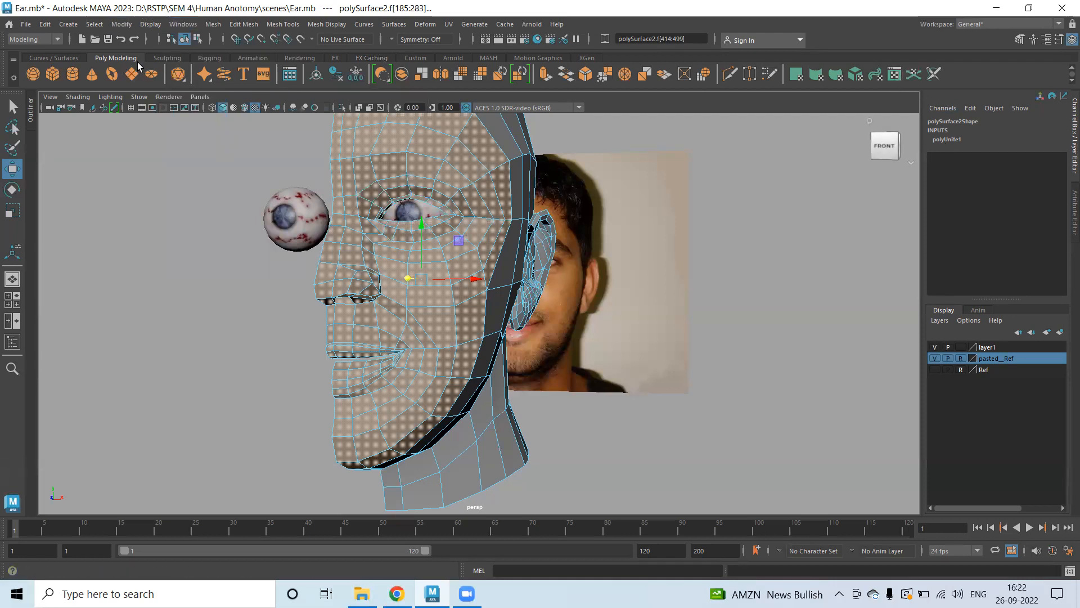
- Open the UV Editor and arrange it beside the perspective view with the selected face region seen from the front
click(894, 75)
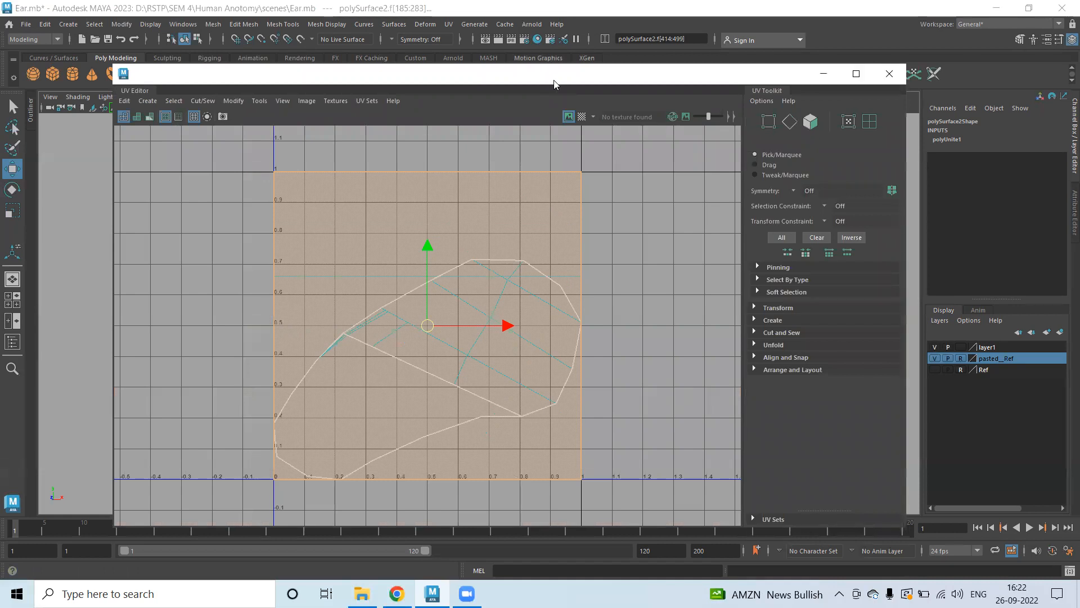
drag(554, 80, 952, 246)
scroll(400, 251, down, 5)
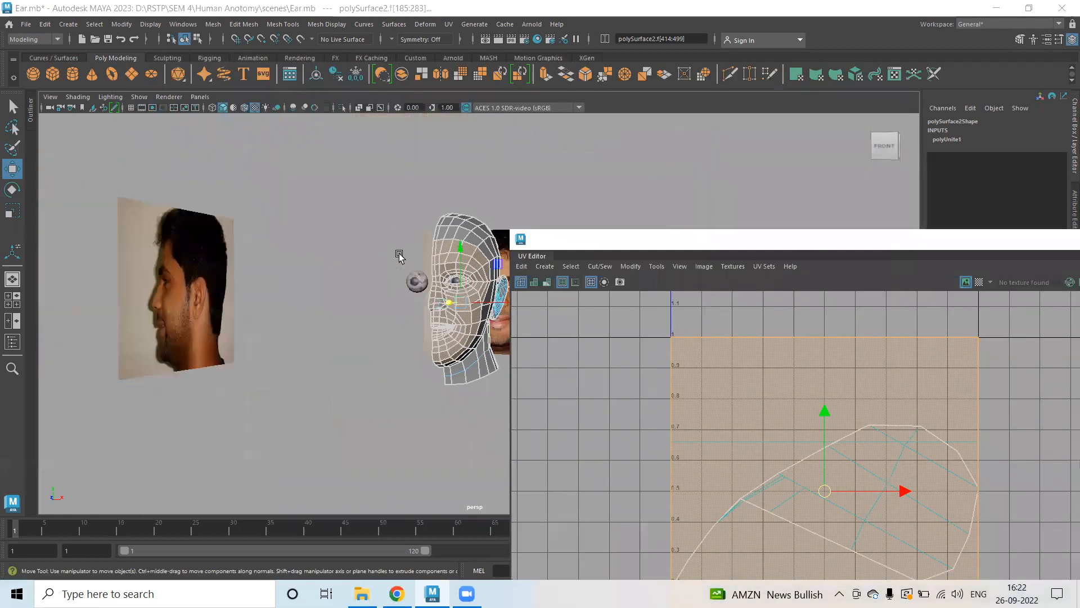
alt+drag(398, 253, 309, 241)
alt+drag(312, 289, 286, 291)
alt+middle_drag(301, 222, 302, 289)
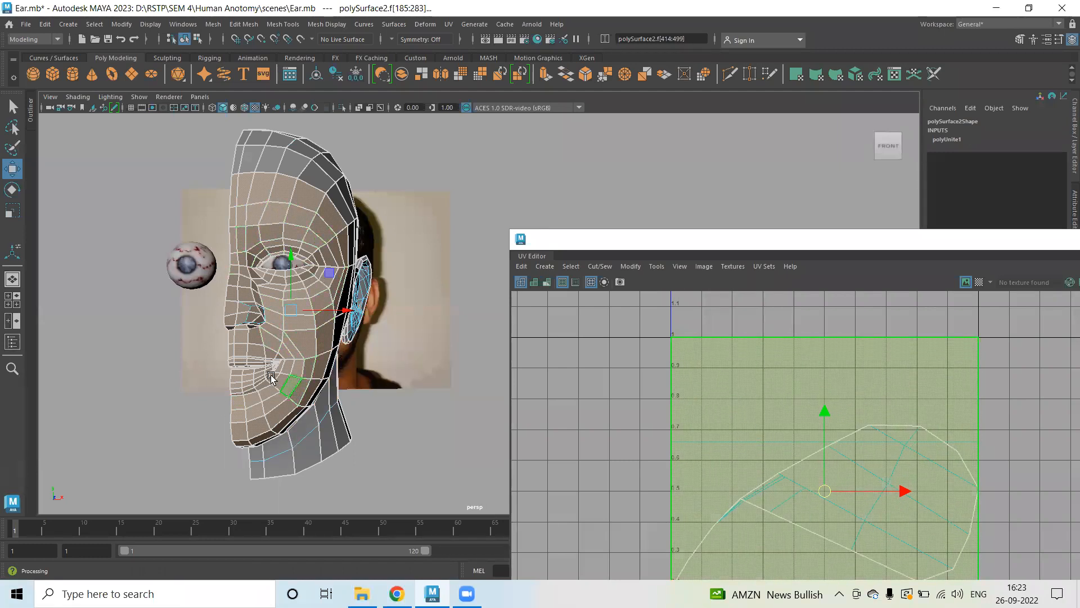
- Apply a planar UV projection to the selected faces, fitted to the bounding box and projected from the Z axis
drag(654, 246, 425, 107)
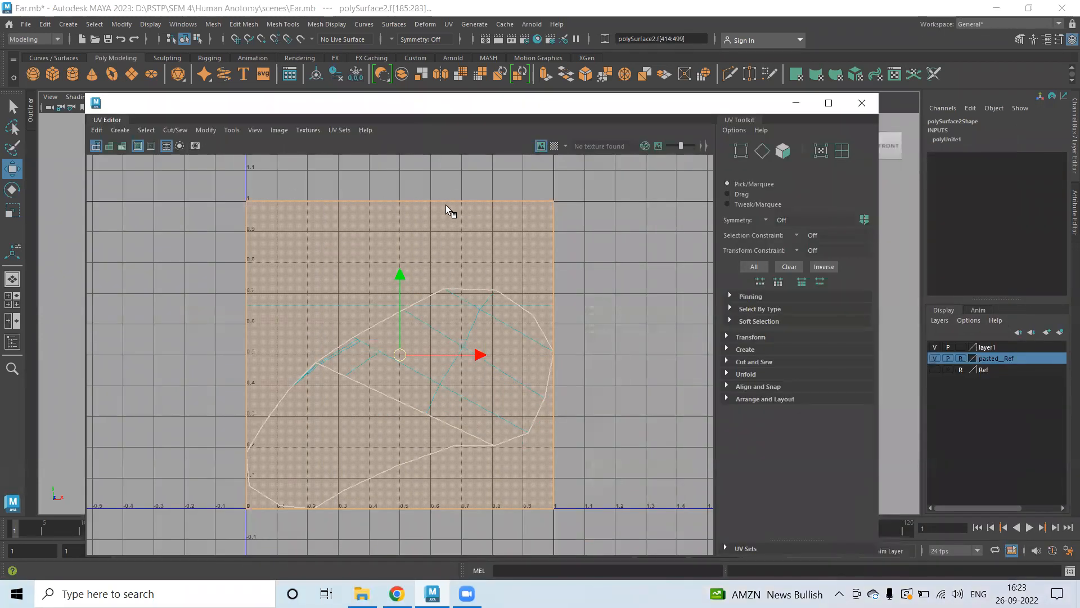
click(1039, 354)
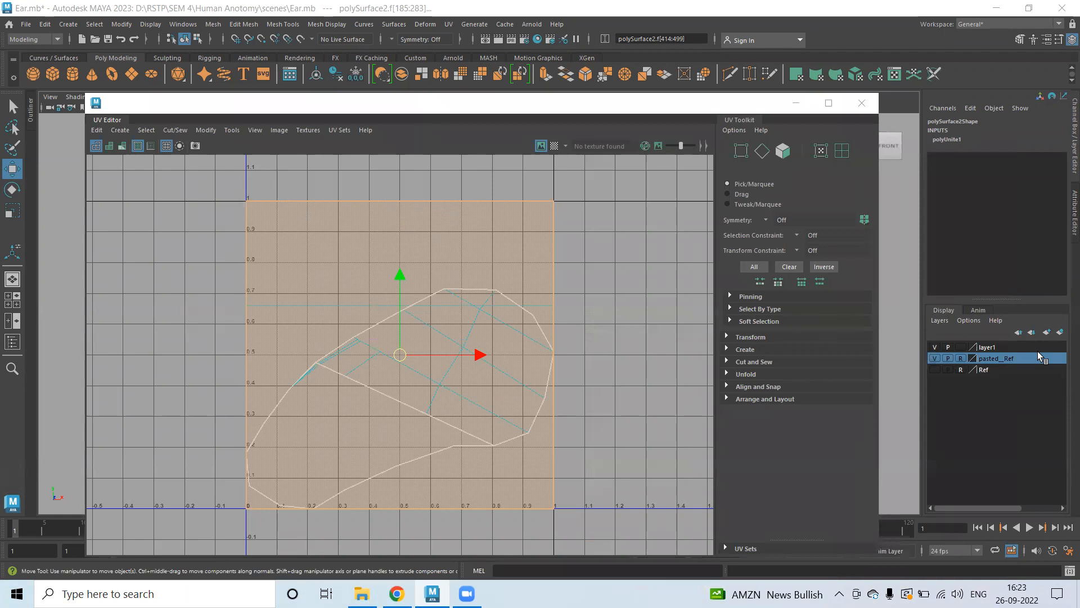
click(448, 24)
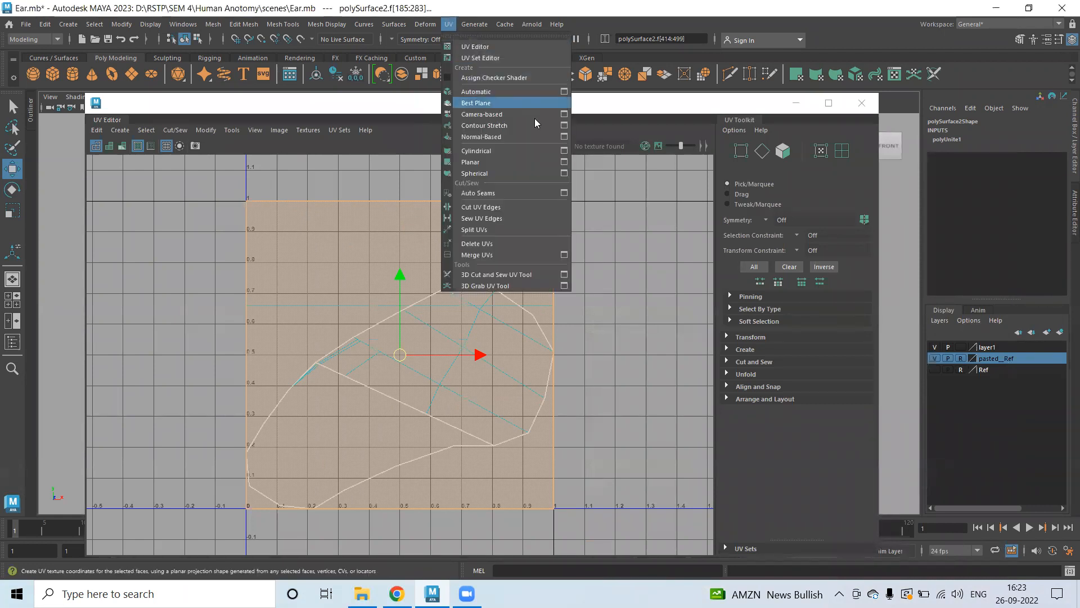
click(564, 162)
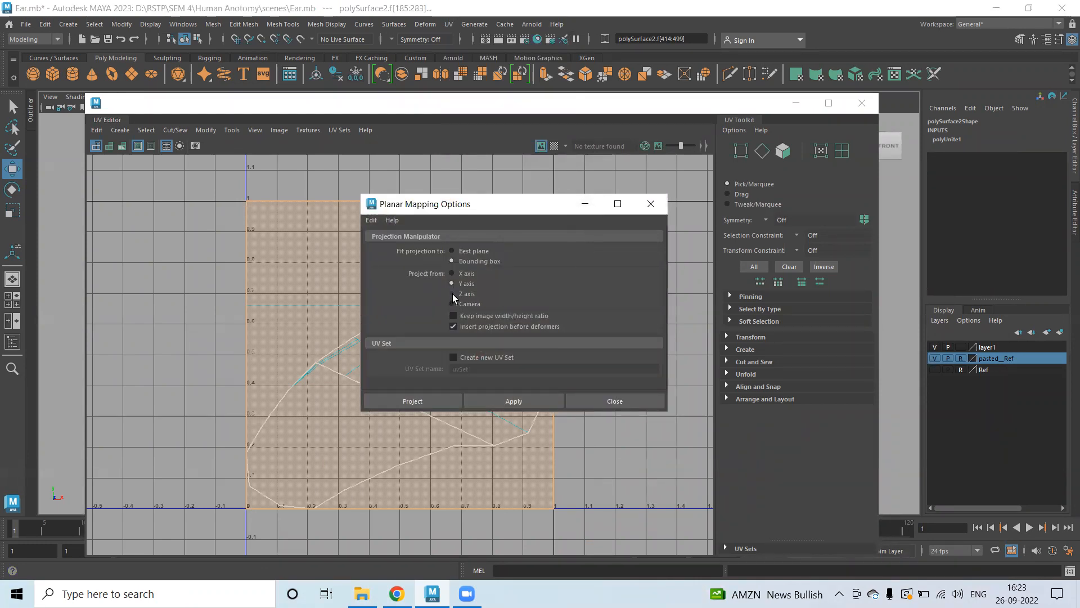
click(514, 402)
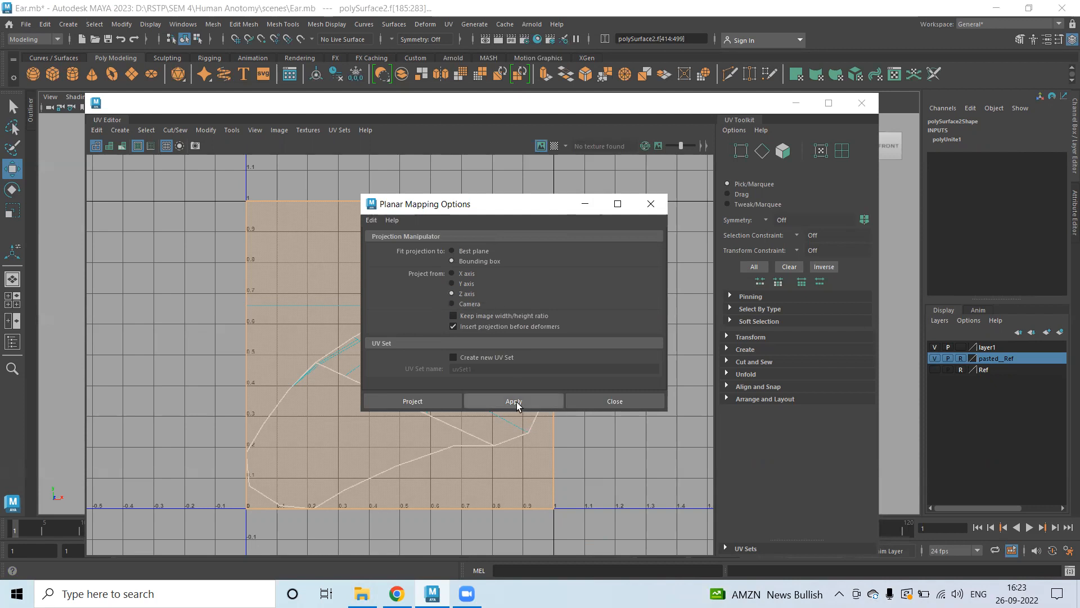
click(615, 401)
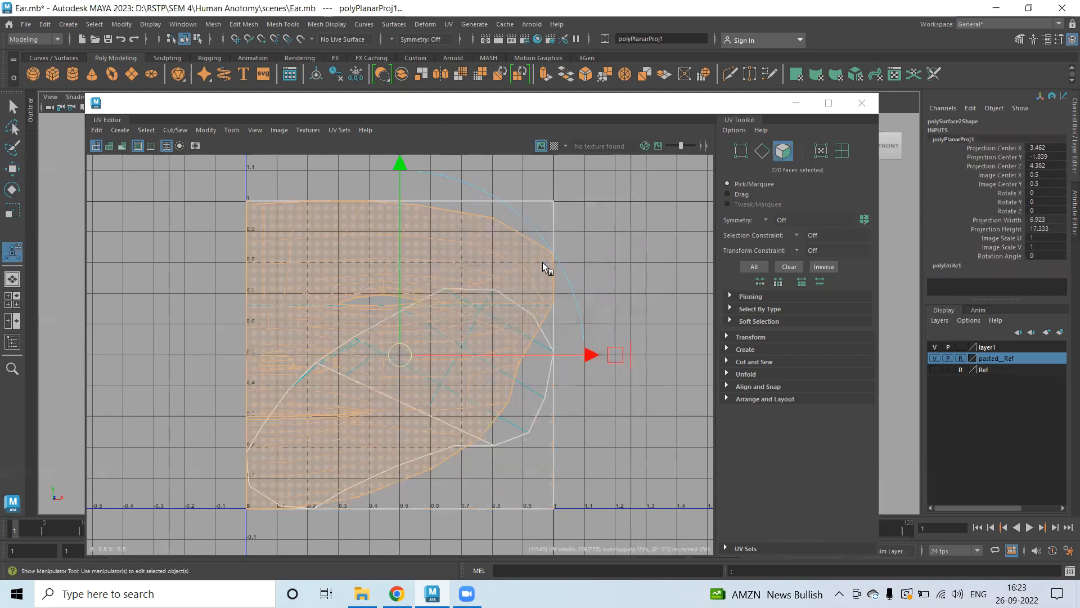
- Enlarge and widen the planar projection manipulator around the head so the face UV shell shrinks to natural face proportions
drag(529, 113, 920, 134)
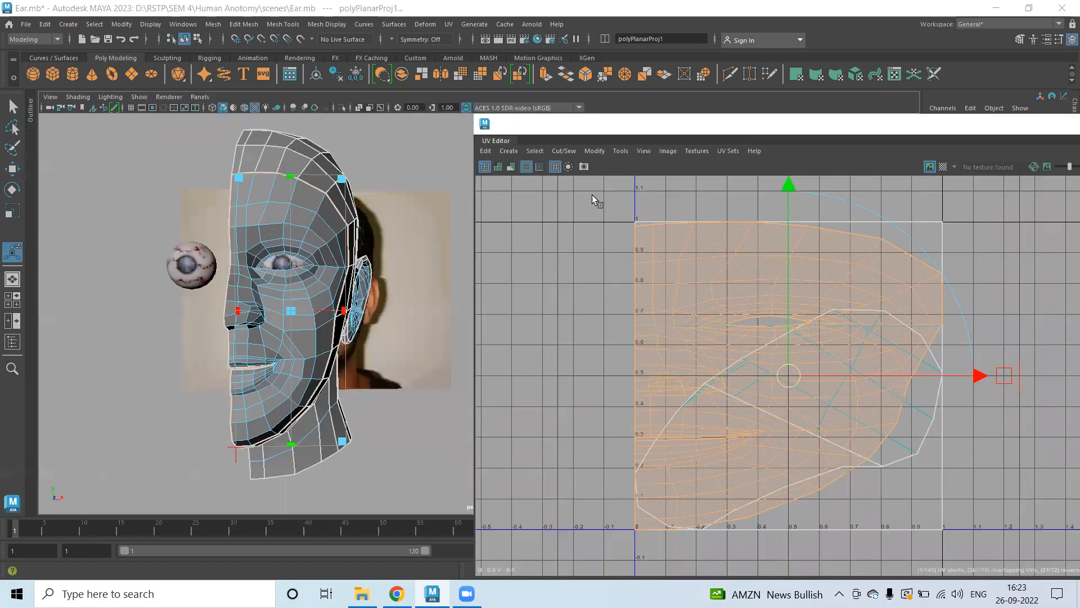
drag(342, 179, 442, 139)
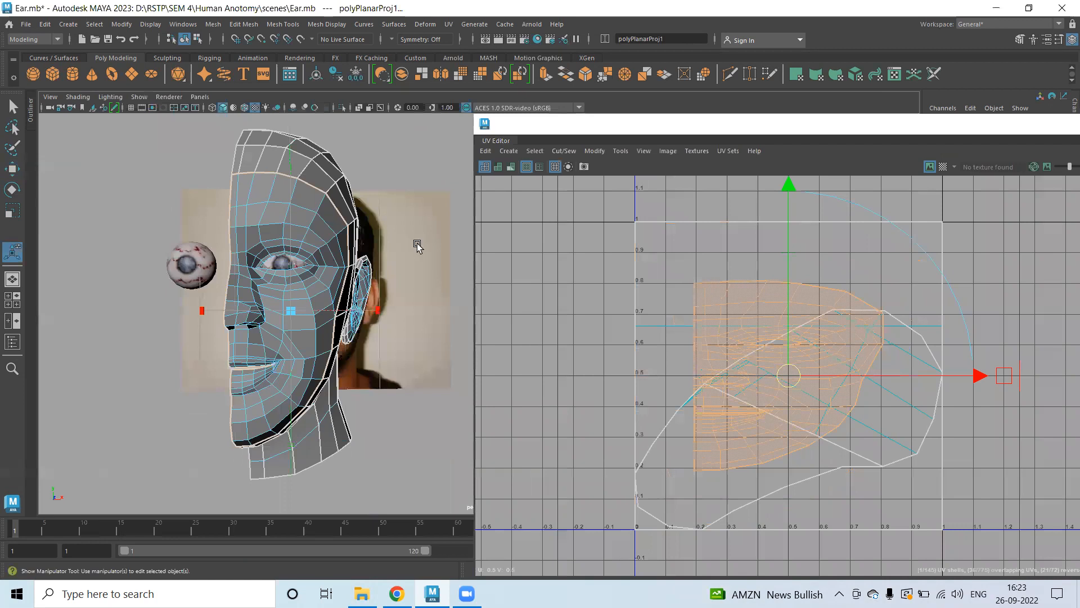
scroll(370, 290, down, 5)
drag(429, 216, 426, 223)
drag(434, 304, 463, 319)
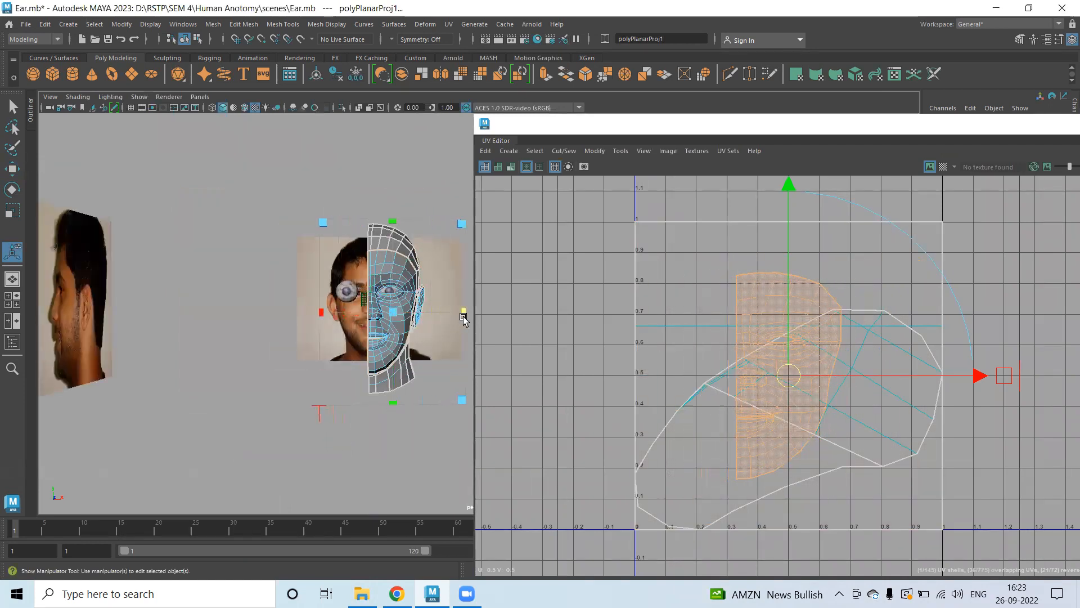
drag(463, 224, 476, 226)
- Move the face UV shell out of the 0–1 UV square to its negative U side and deselect it
scroll(787, 373, down, 3)
drag(775, 382, 503, 373)
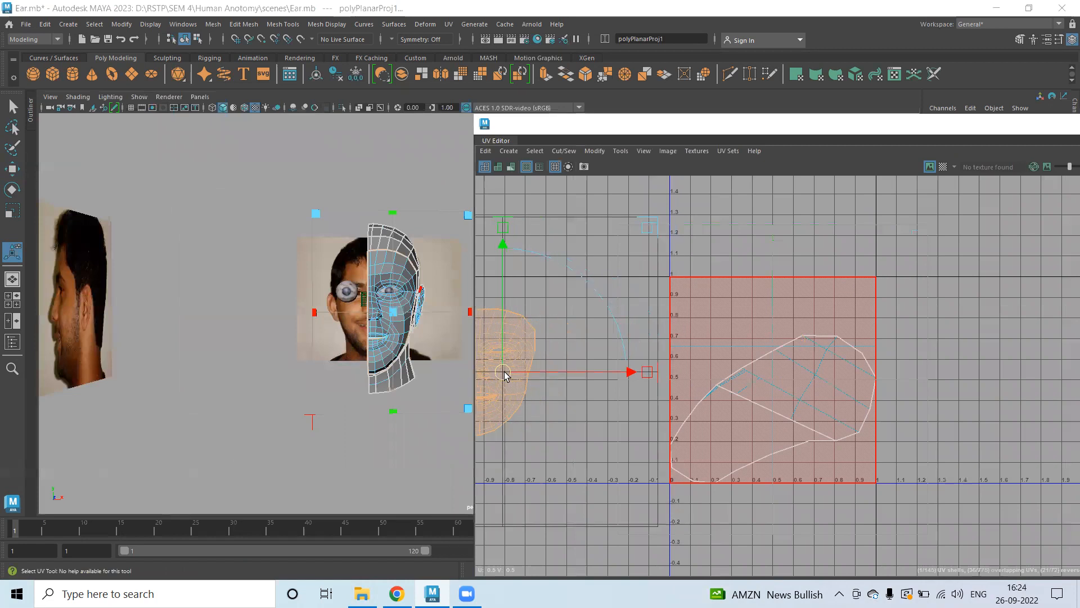
click(822, 303)
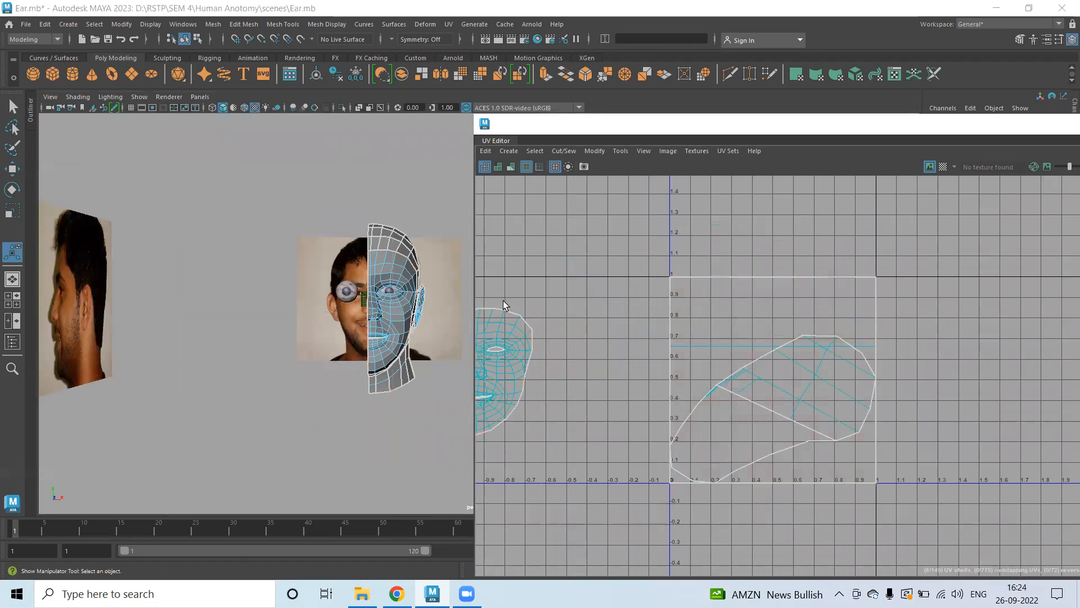
- Maximize the UV Editor window to work on the face shell
double_click(765, 125)
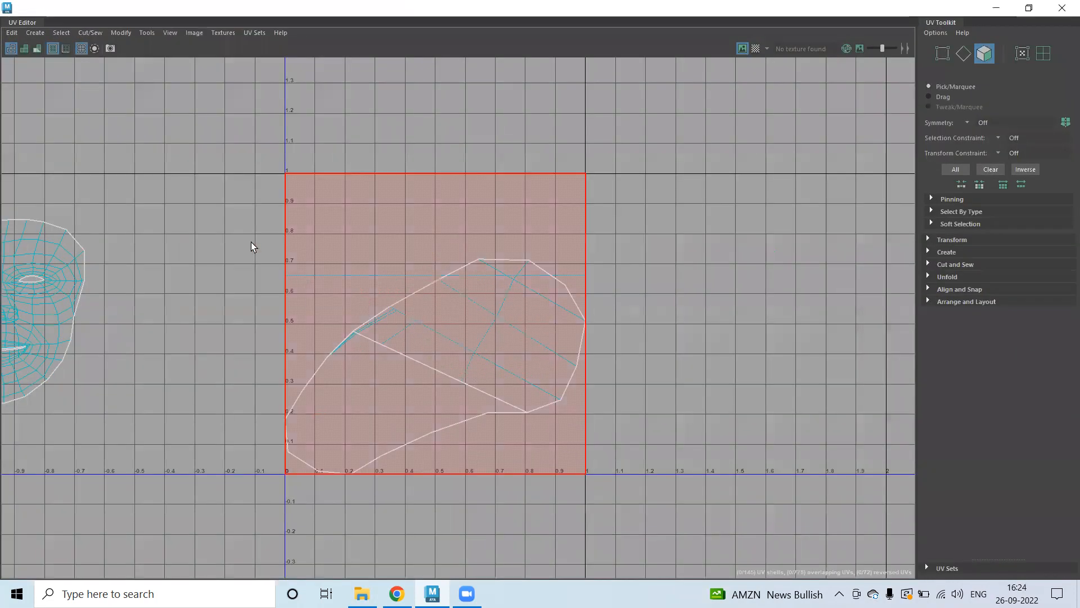
key(space)
drag(227, 213, 234, 213)
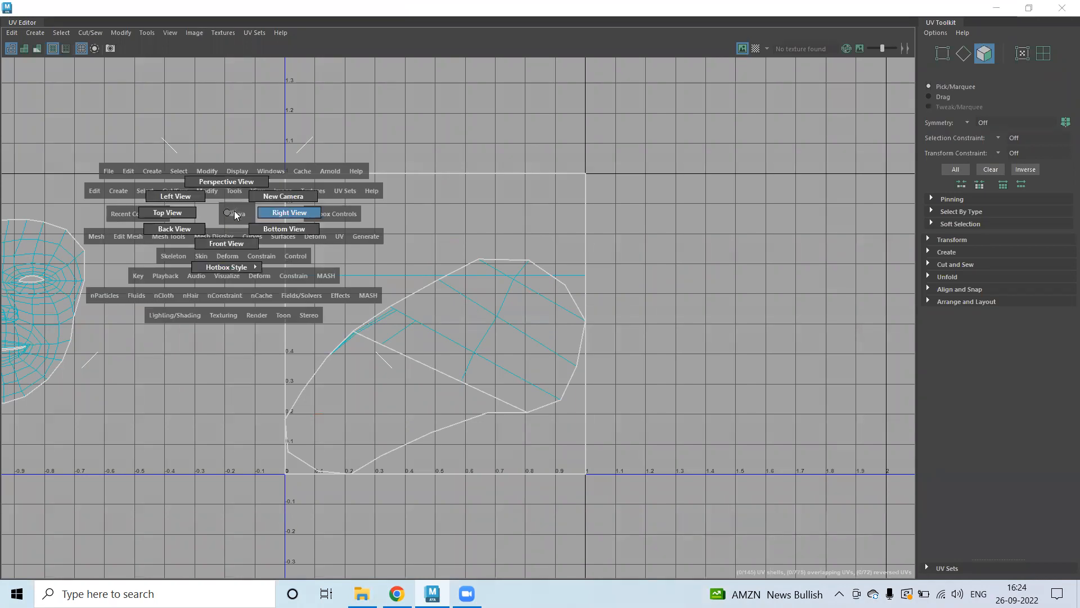
- Select all UVs of the face shell in the UV Editor, then restore the editor to its smaller window size
scroll(220, 226, up, 4)
alt+middle_drag(314, 229, 860, 187)
scroll(336, 230, up, 4)
right_drag(416, 234, 462, 234)
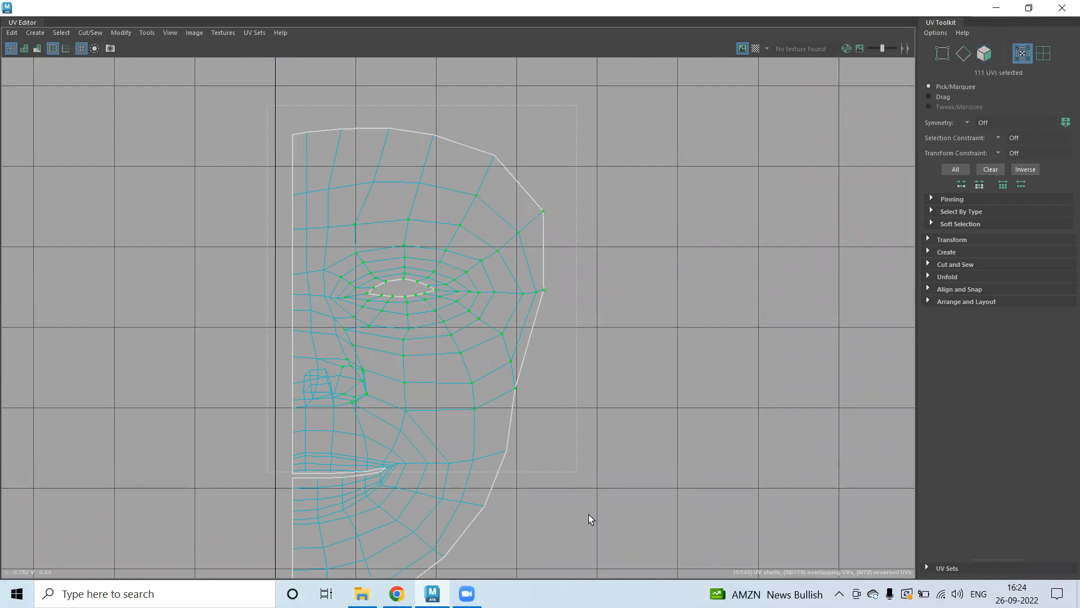
scroll(511, 345, down, 2)
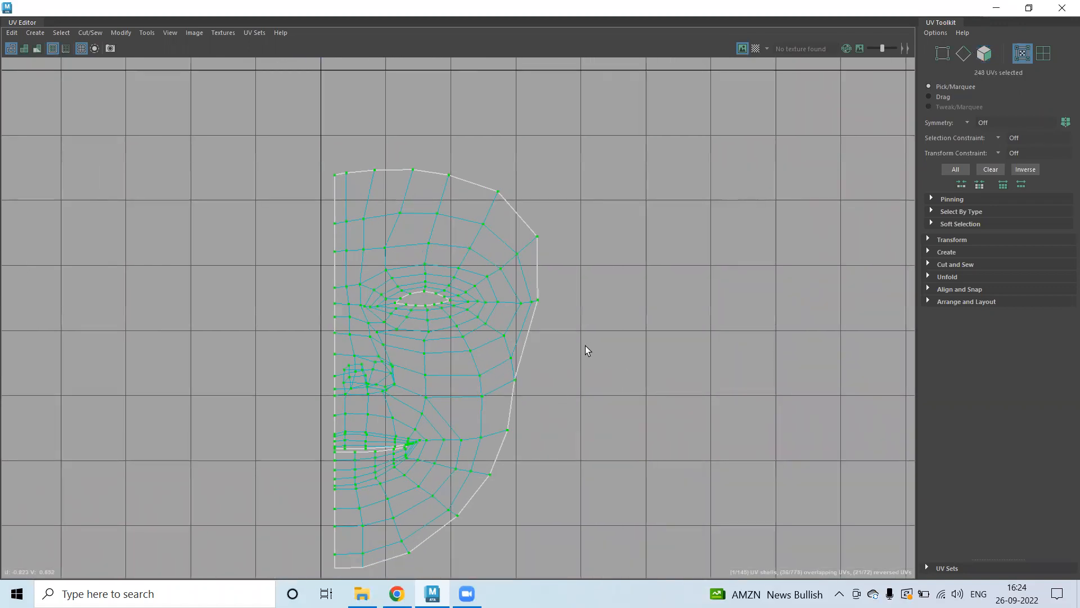
click(608, 353)
drag(285, 147, 640, 576)
click(1028, 7)
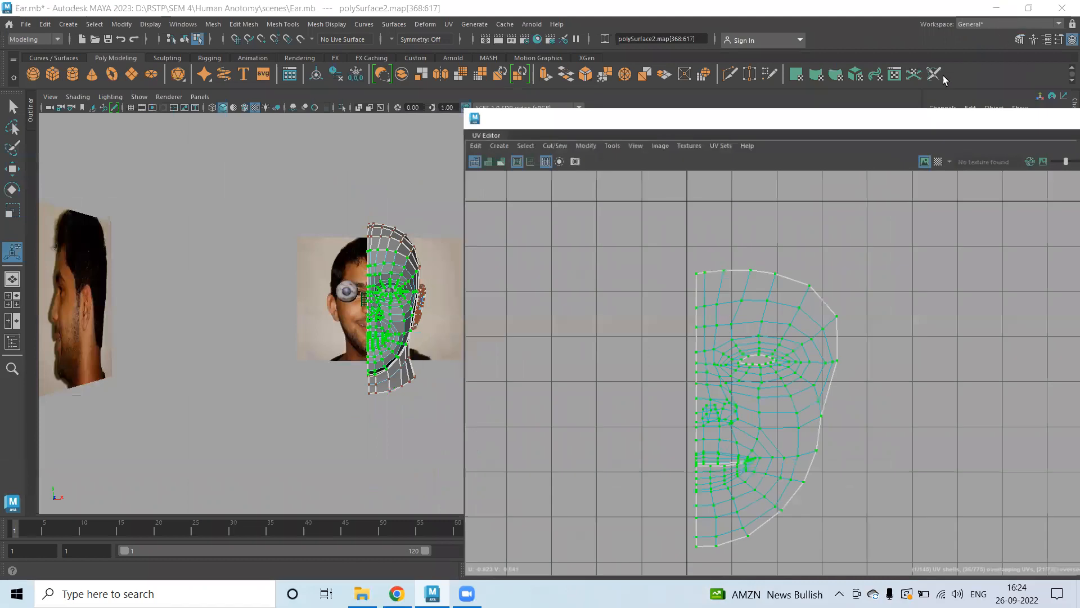
- Place the UV Editor window beside the viewport so the head's side and both UV areas can be seen together
alt+drag(422, 274, 550, 235)
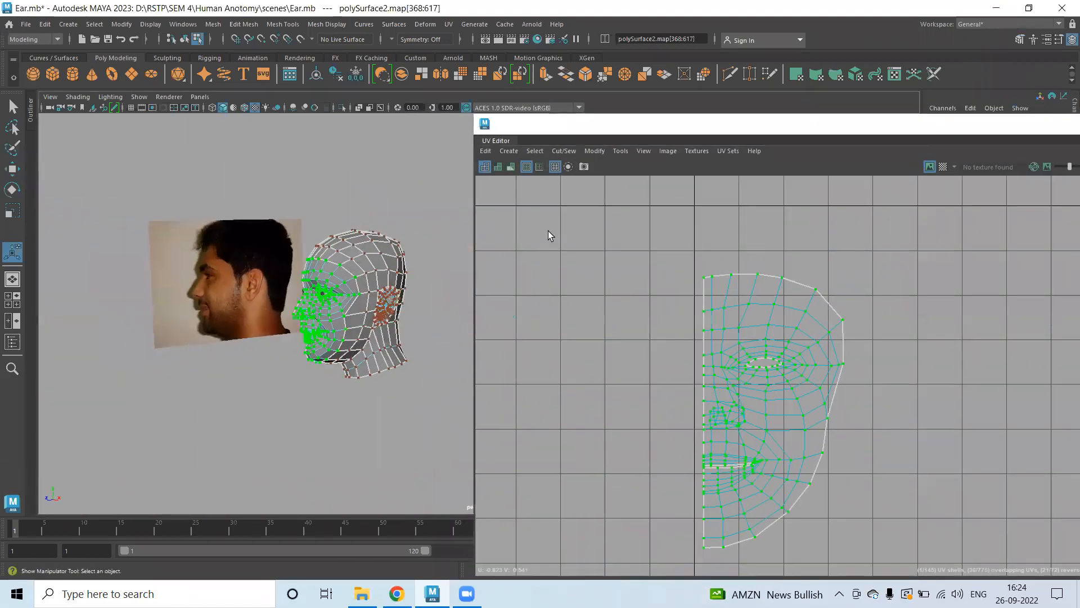
drag(563, 123, 251, 30)
scroll(607, 244, down, 5)
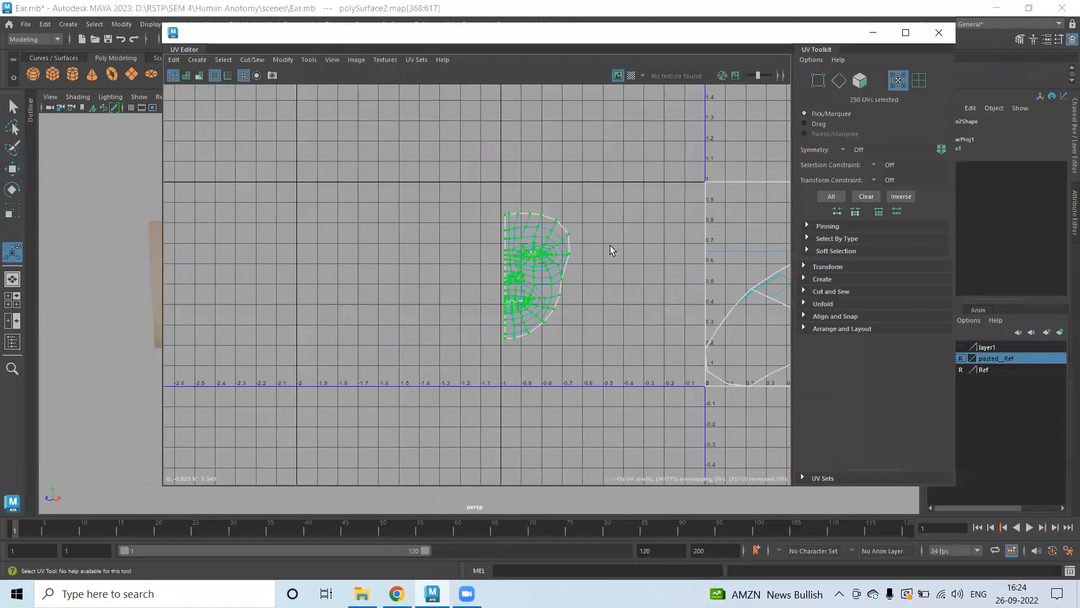
alt+middle_drag(746, 282, 507, 236)
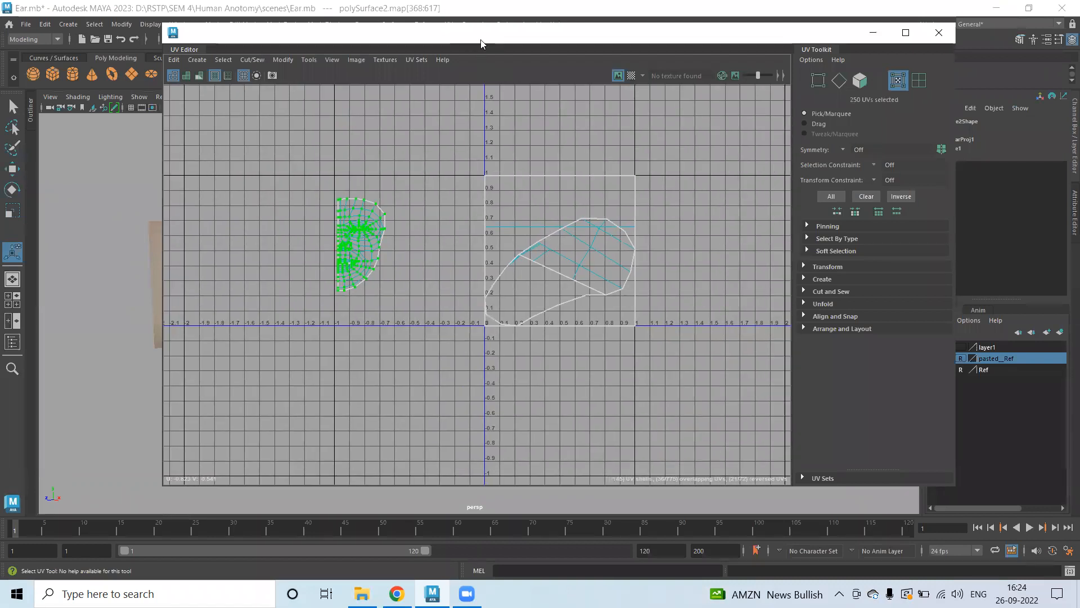
drag(481, 44, 730, 79)
alt+drag(329, 299, 206, 216)
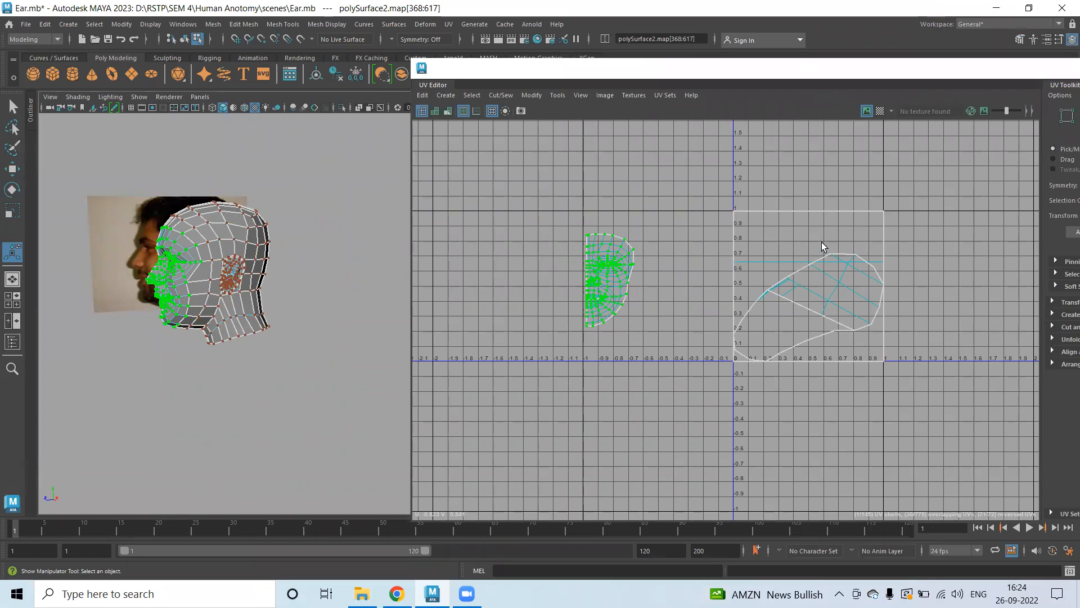
- Select all remaining head, neck and ear faces stacked in the 0–1 UV square, leaving out the face shell
scroll(822, 248, up, 5)
right_drag(818, 257, 817, 291)
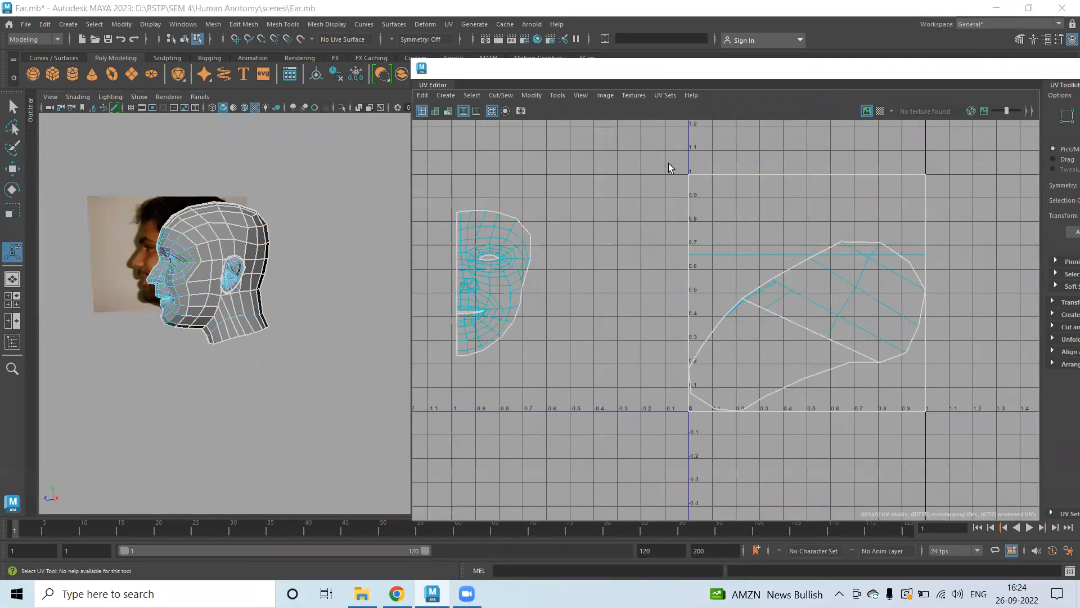
click(856, 367)
key(f)
alt+drag(88, 249, 248, 266)
alt+right_drag(247, 265, 58, 253)
alt+middle_drag(58, 254, 332, 270)
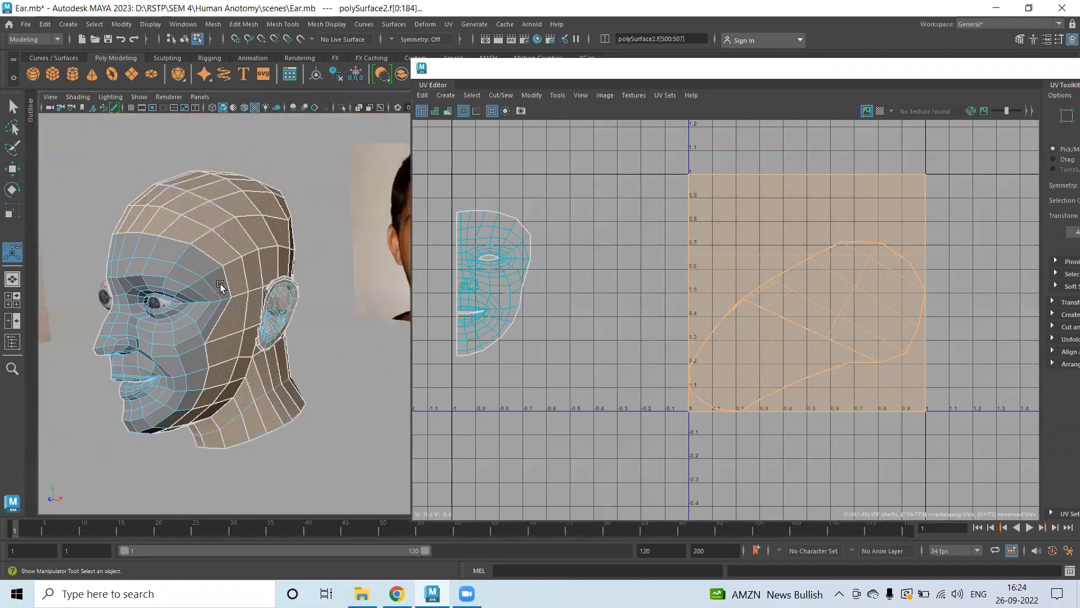
- Apply a planar UV projection to the selected faces, fitted to the bounding box and projected from the X axis
alt+drag(230, 310, 166, 288)
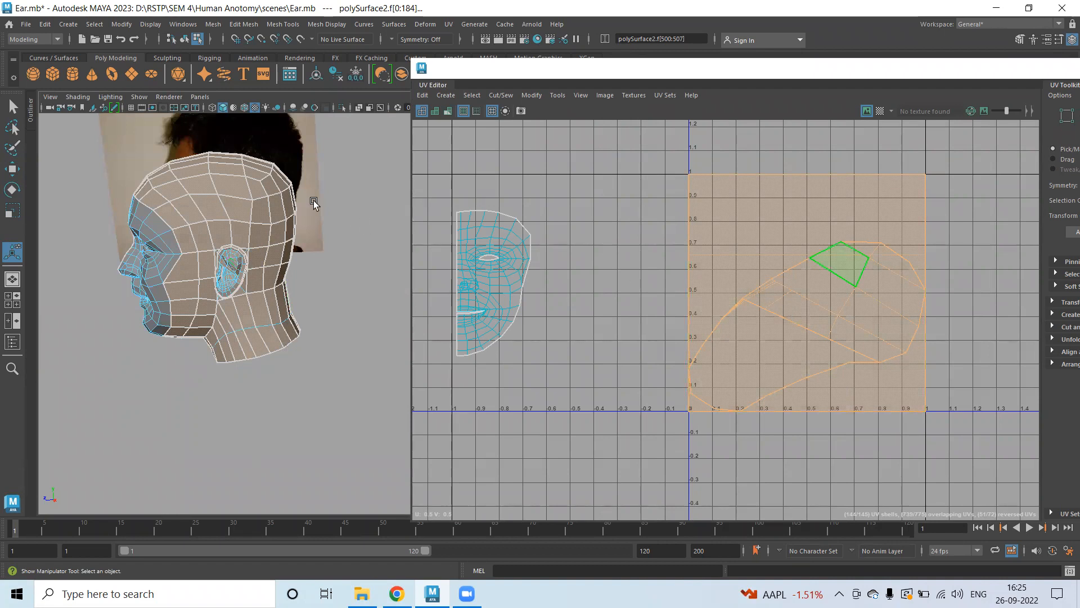
mouse_move(295, 300)
alt+mouse_down()
mouse_move(290, 284)
mouse_move(279, 290)
alt+mouse_up()
scroll(240, 230, up, 4)
alt+middle_drag(240, 230, 306, 287)
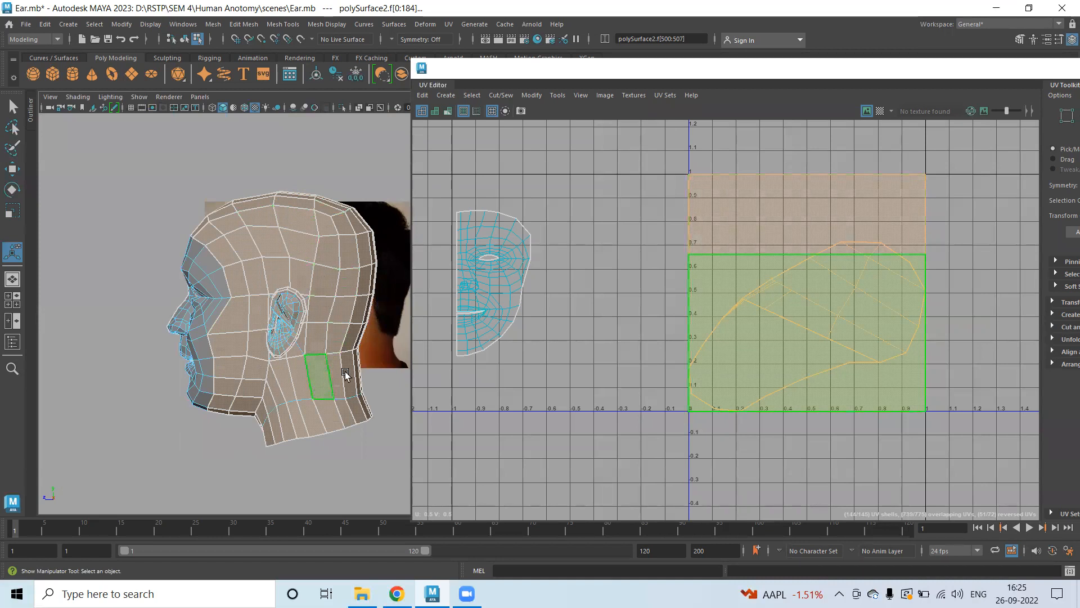
click(451, 23)
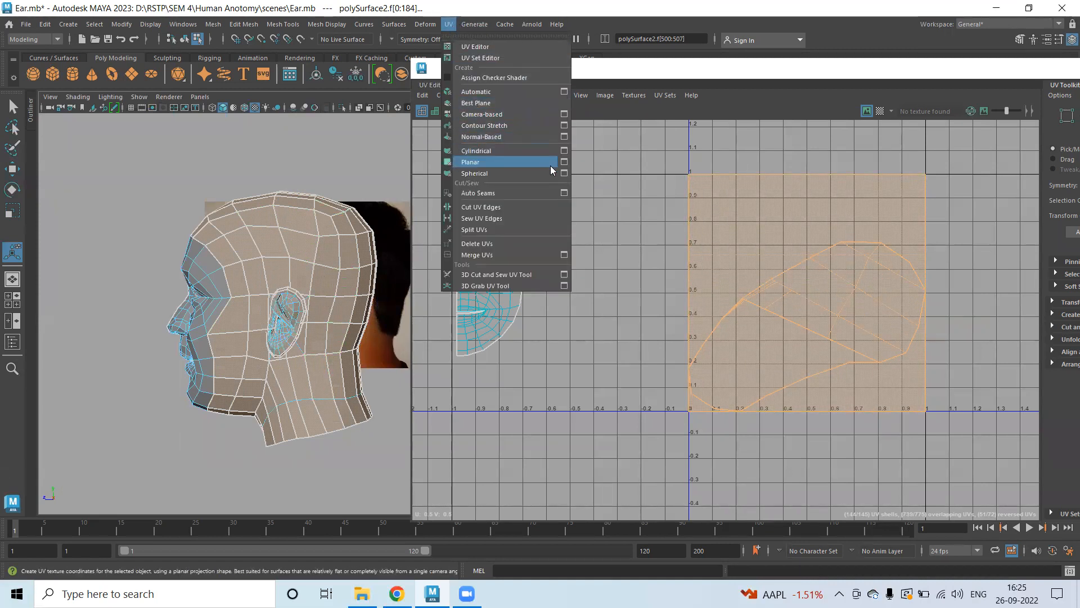
click(566, 162)
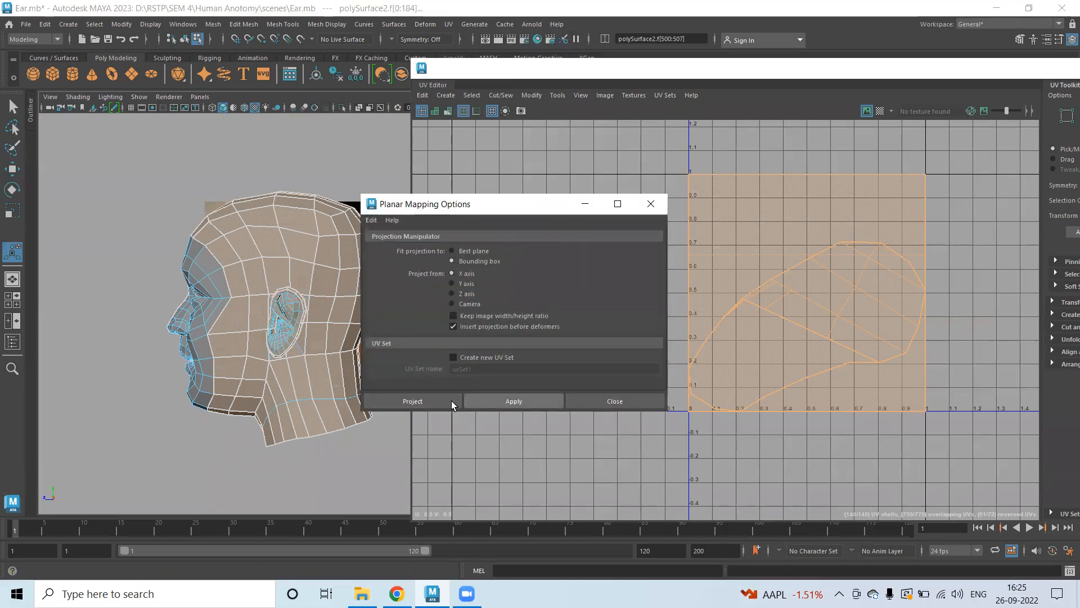
click(437, 402)
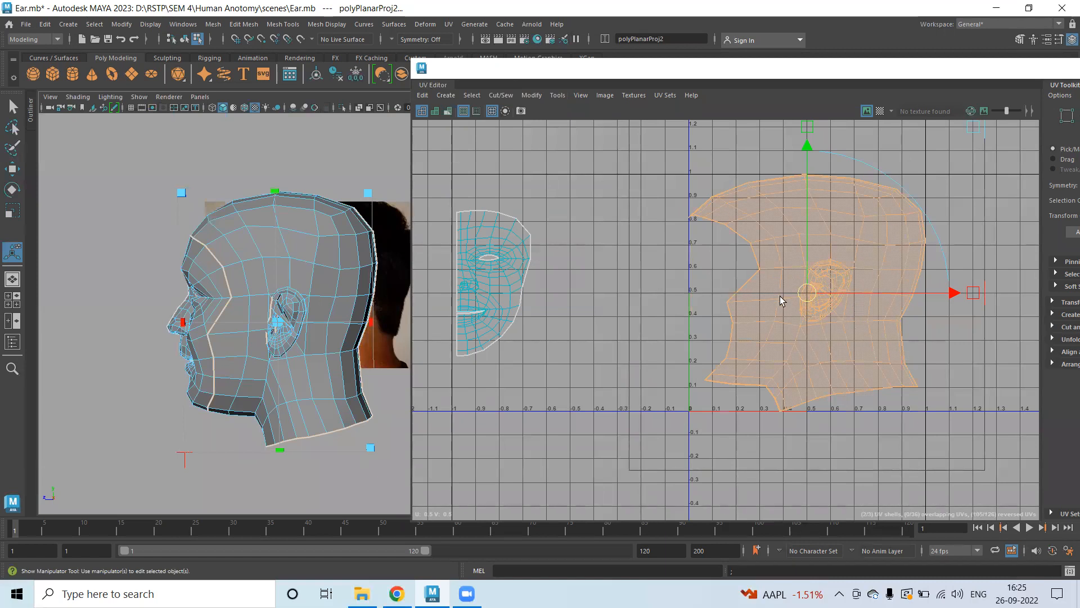
- Enlarge and widen the planar projection manipulator around the head's side to give the UV shell natural head proportions
scroll(781, 300, down, 5)
drag(366, 193, 382, 174)
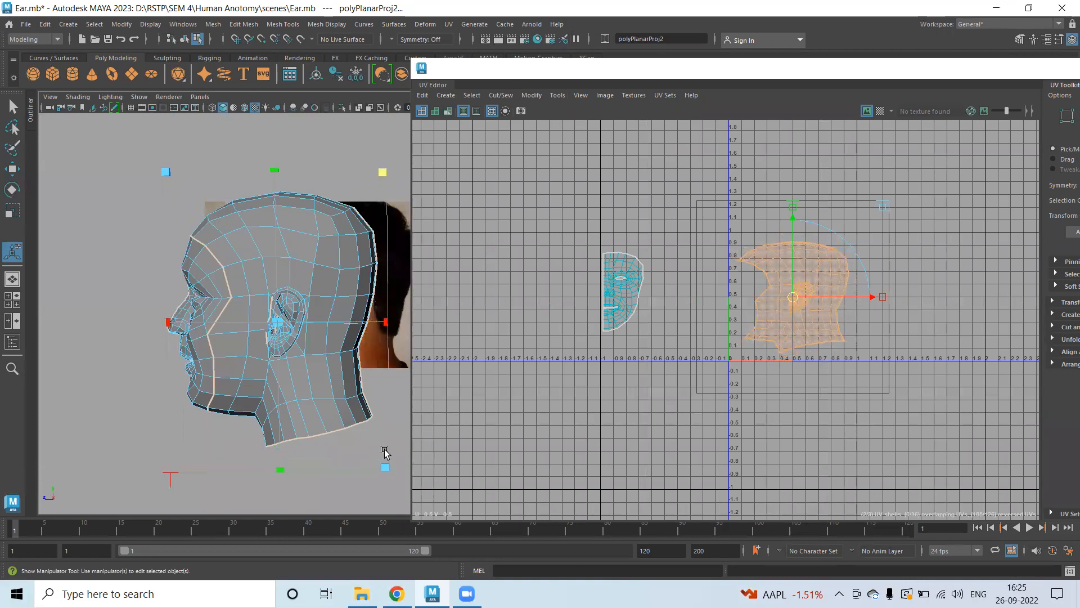
drag(383, 323, 413, 331)
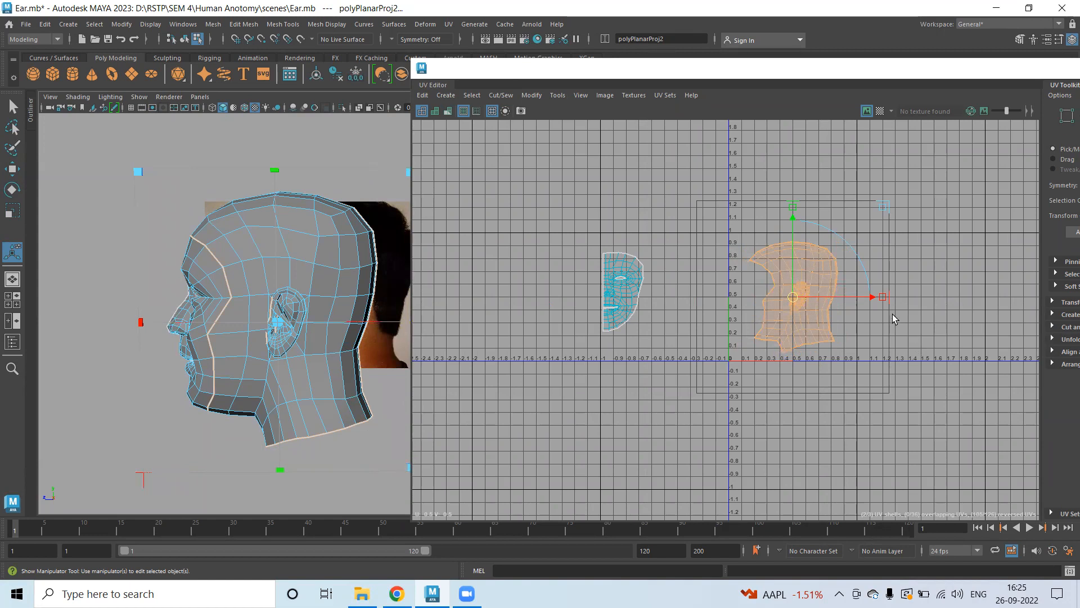
- Move the side-of-head UV shell out of the 0–1 square to its positive U side and deselect it
drag(871, 299, 1025, 305)
click(803, 297)
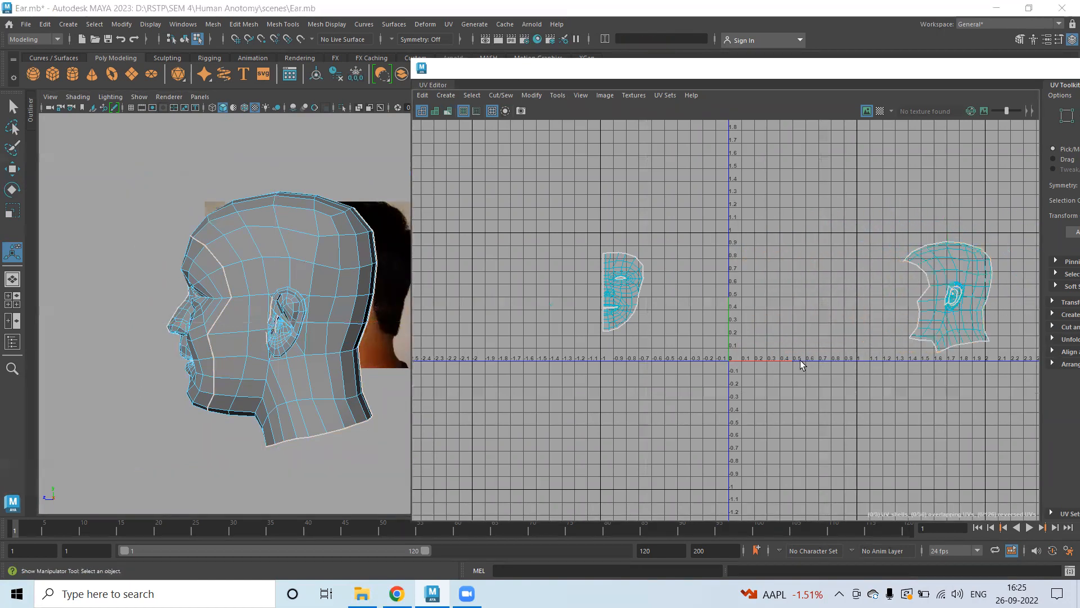
scroll(809, 318, up, 5)
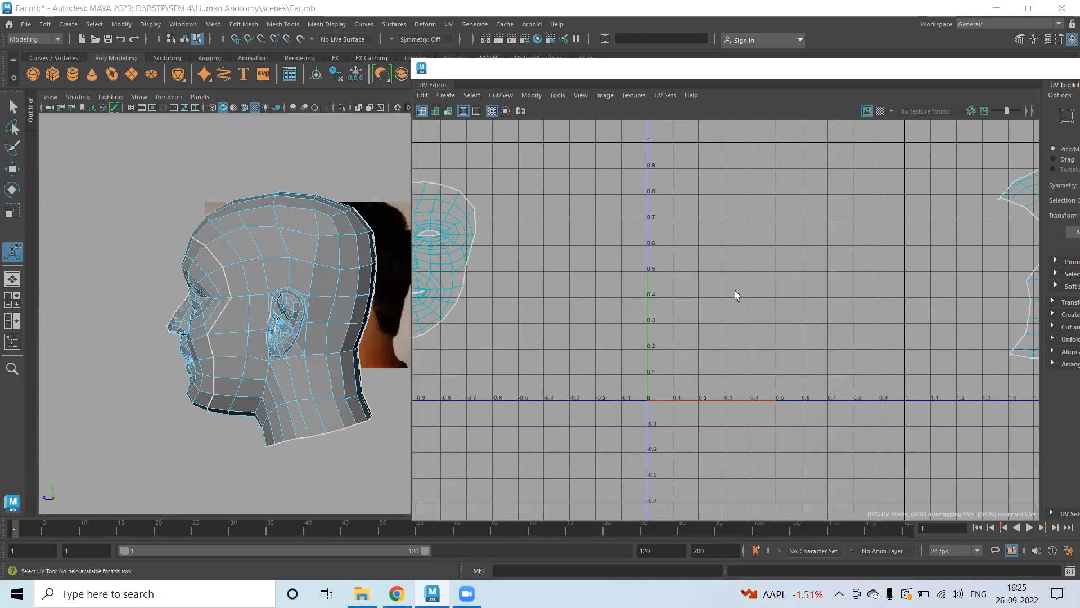
scroll(735, 291, down, 2)
alt+middle_drag(772, 270, 675, 289)
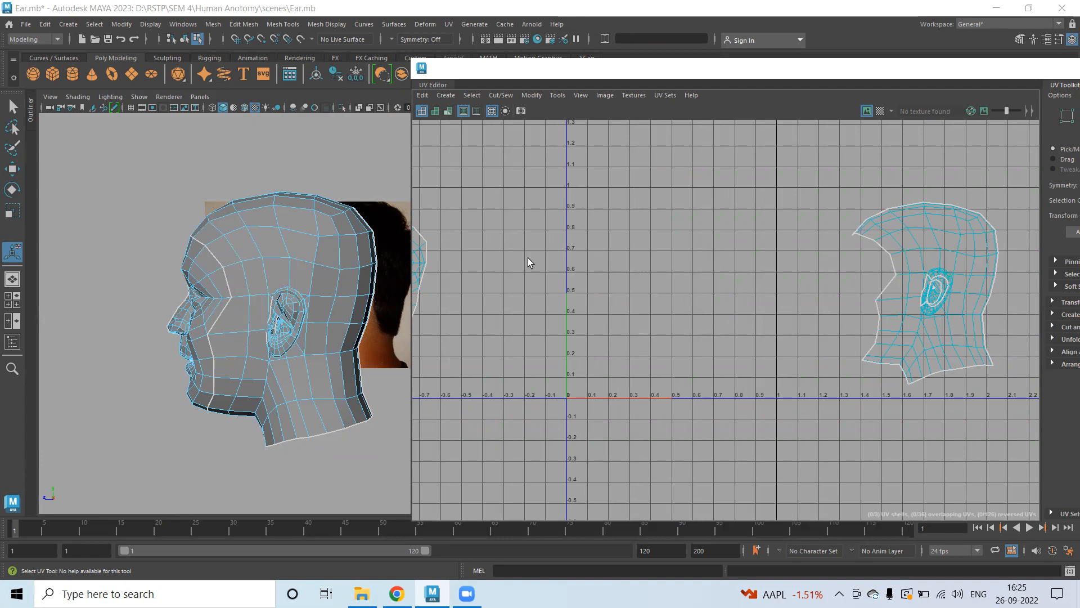
- Switch to face selection and select the faces in the upper inner hollow of the ear
alt+drag(233, 311, 314, 294)
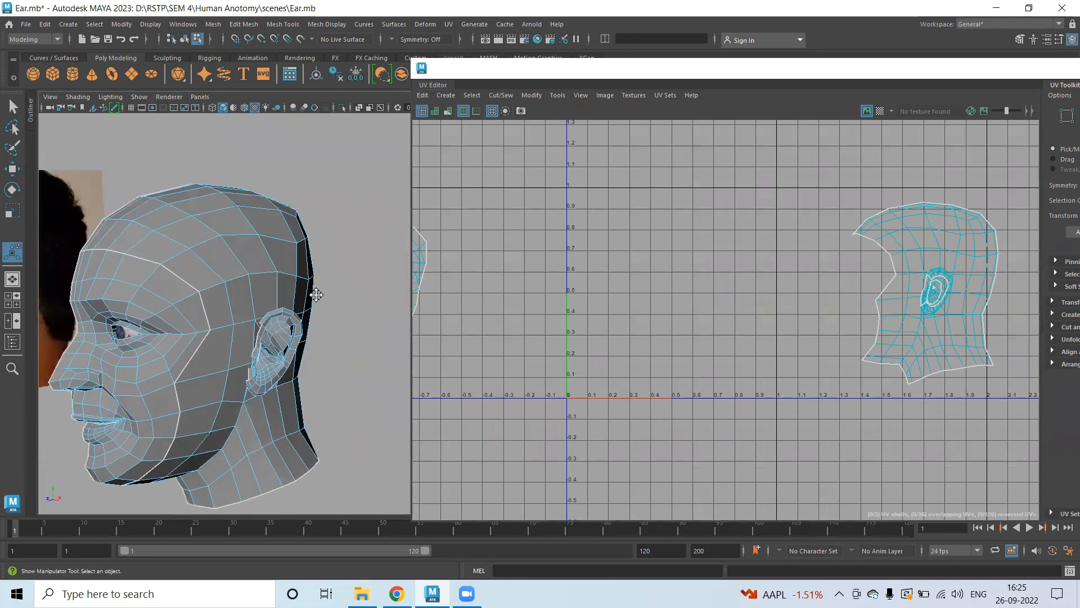
alt+middle_drag(292, 332, 244, 280)
right_click(241, 277)
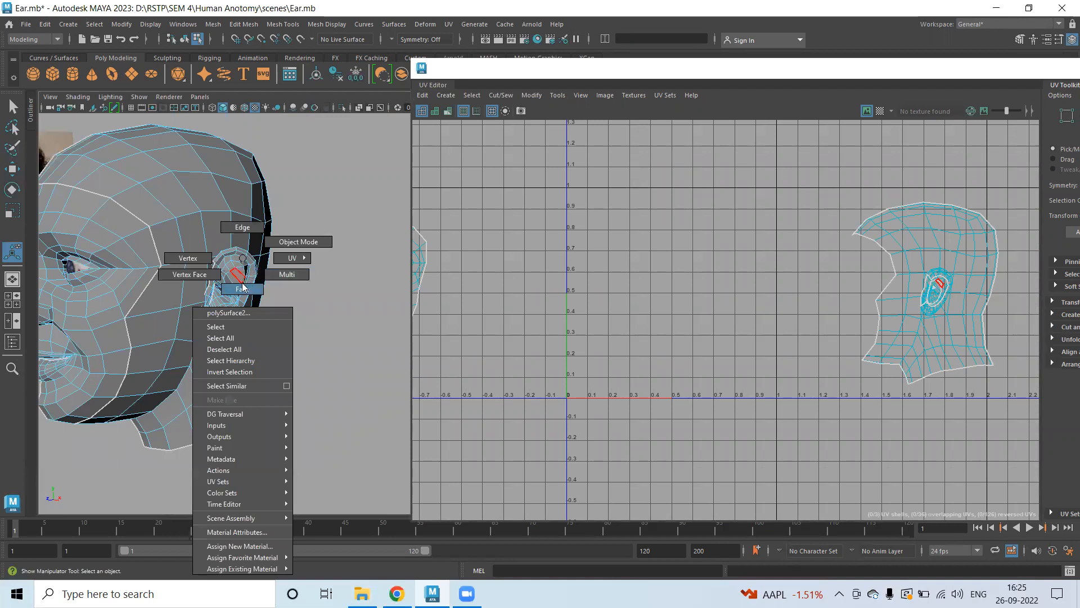
click(241, 287)
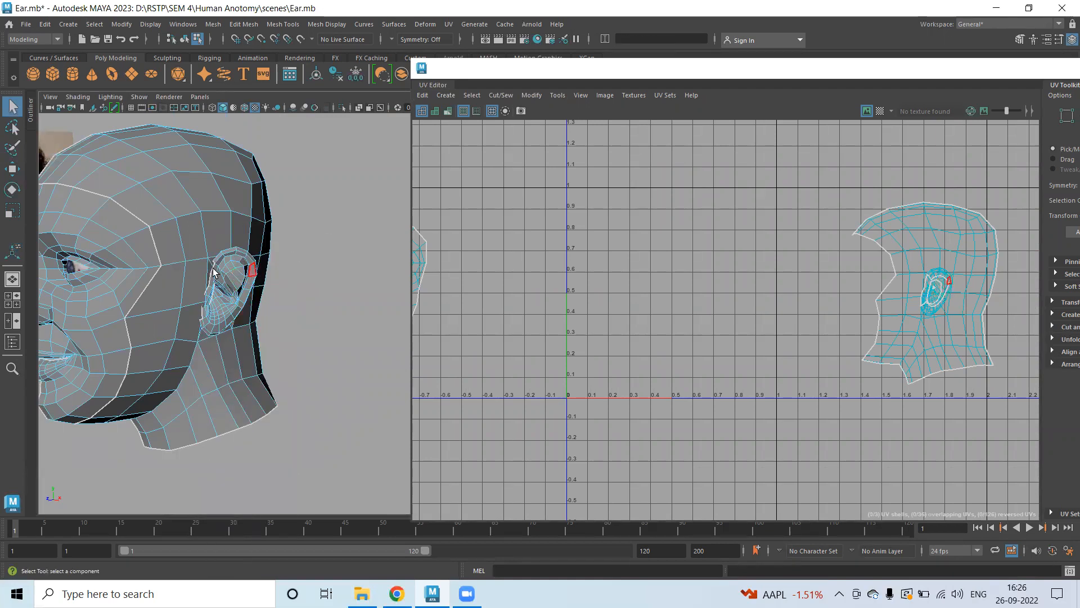
alt+drag(273, 258, 311, 276)
alt+right_drag(315, 273, 394, 332)
alt+middle_drag(163, 301, 307, 248)
alt+drag(276, 265, 246, 253)
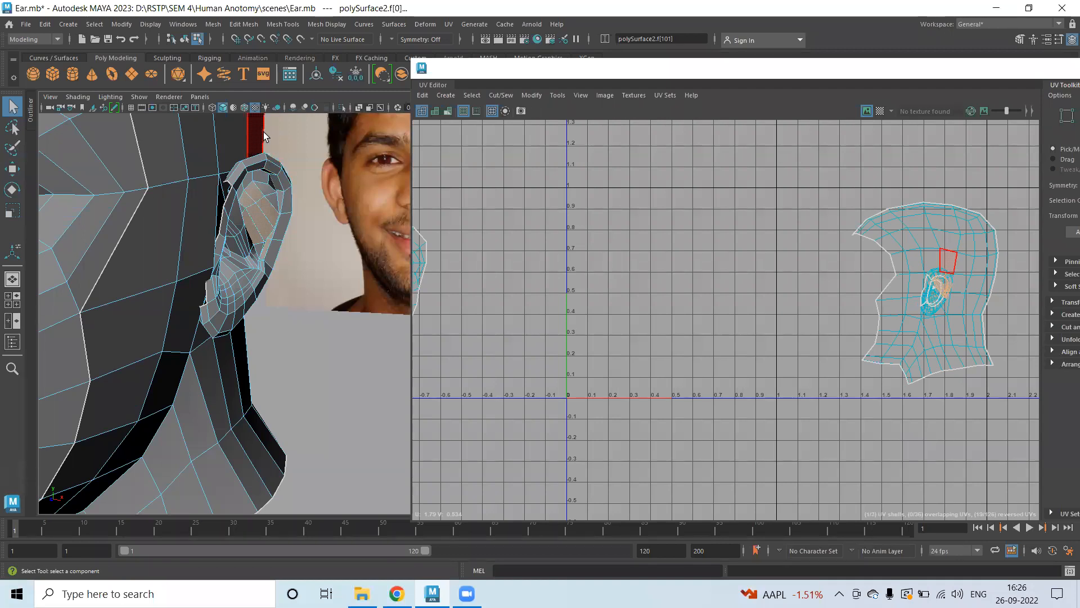
- Grow the face selection outward repeatedly until it covers the whole ear up to its outer rim
shift+right_click(260, 204)
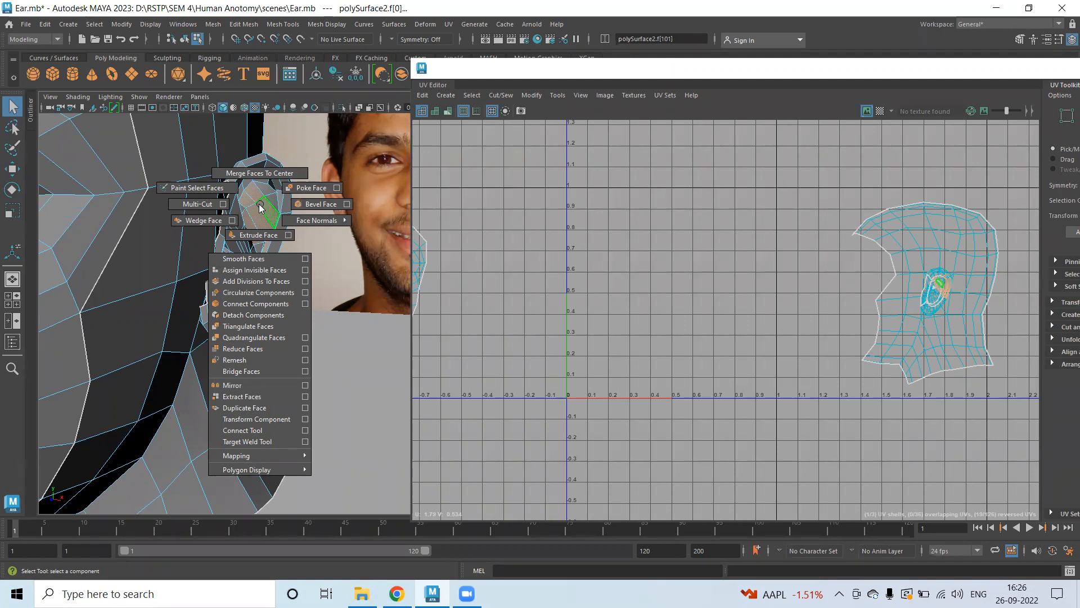
ctrl+right_click(259, 206)
ctrl+right_drag(259, 206, 346, 171)
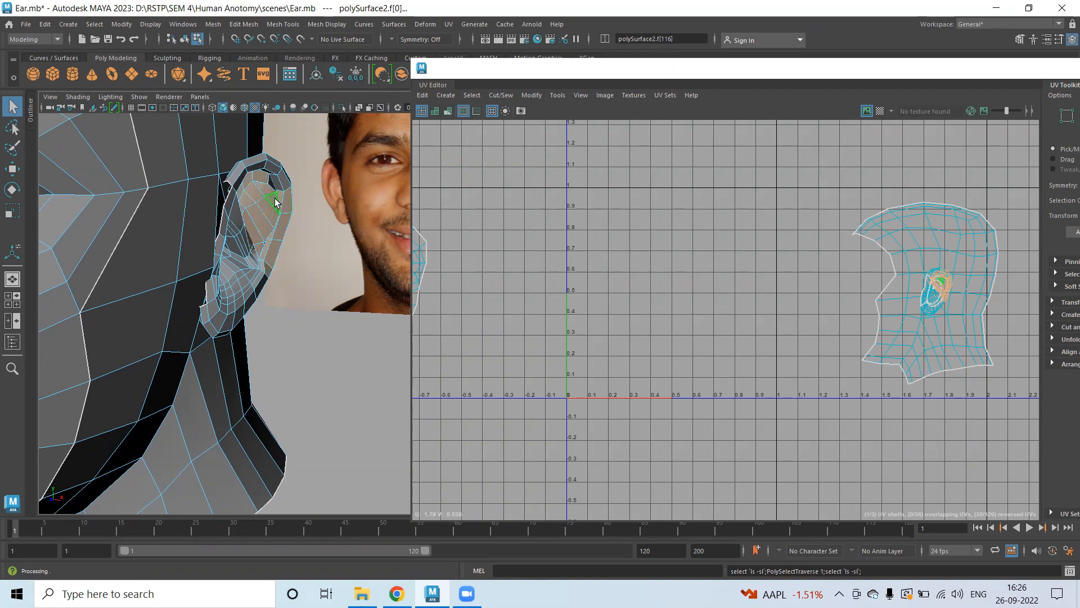
ctrl+right_drag(248, 207, 352, 164)
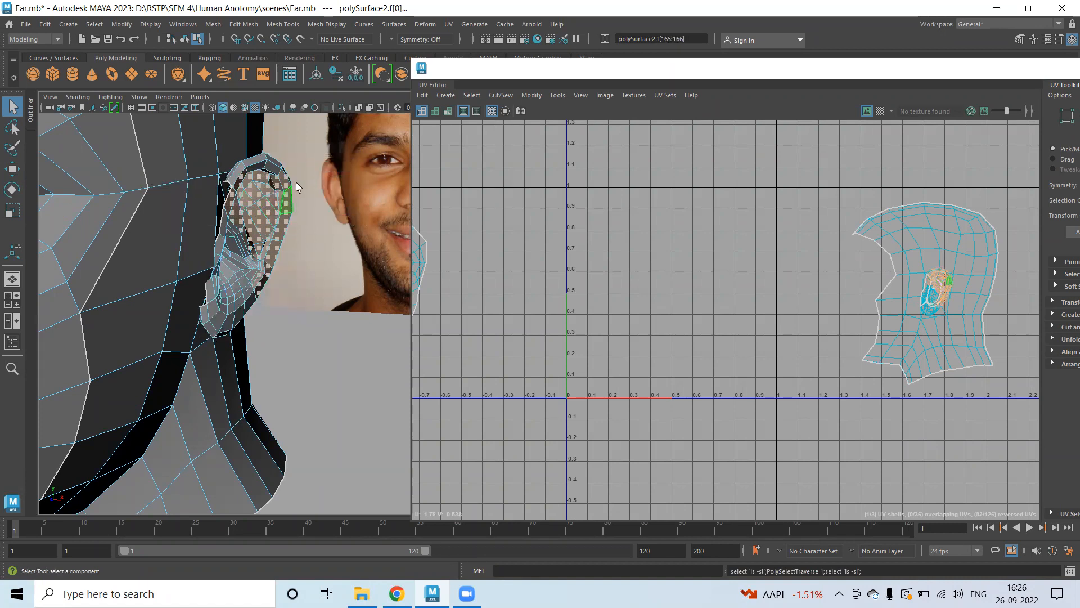
key(shift+period)
key(shift+period)
key(shift+period)
key(shift+period)
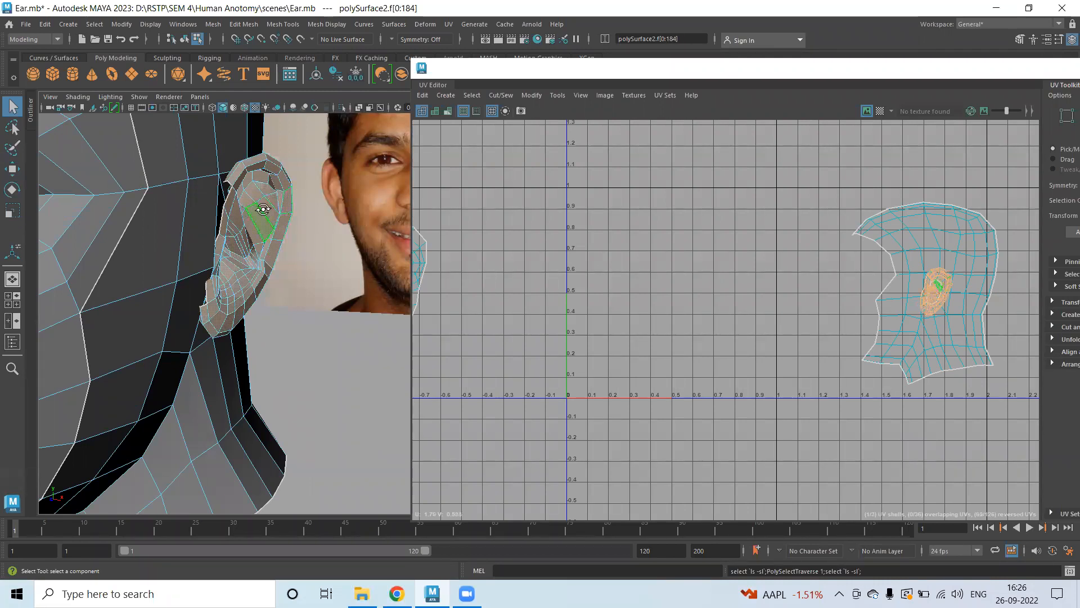
- Examine the ear face selection from behind, inside the head, and in both wireframe and shaded display
alt+drag(260, 211, 336, 209)
alt+middle_drag(336, 209, 197, 264)
alt+drag(197, 263, 260, 263)
alt+right_drag(260, 263, 293, 263)
alt+middle_drag(293, 264, 154, 225)
alt+drag(154, 225, 301, 240)
alt+middle_drag(301, 240, 95, 300)
key(super)
click(567, 71)
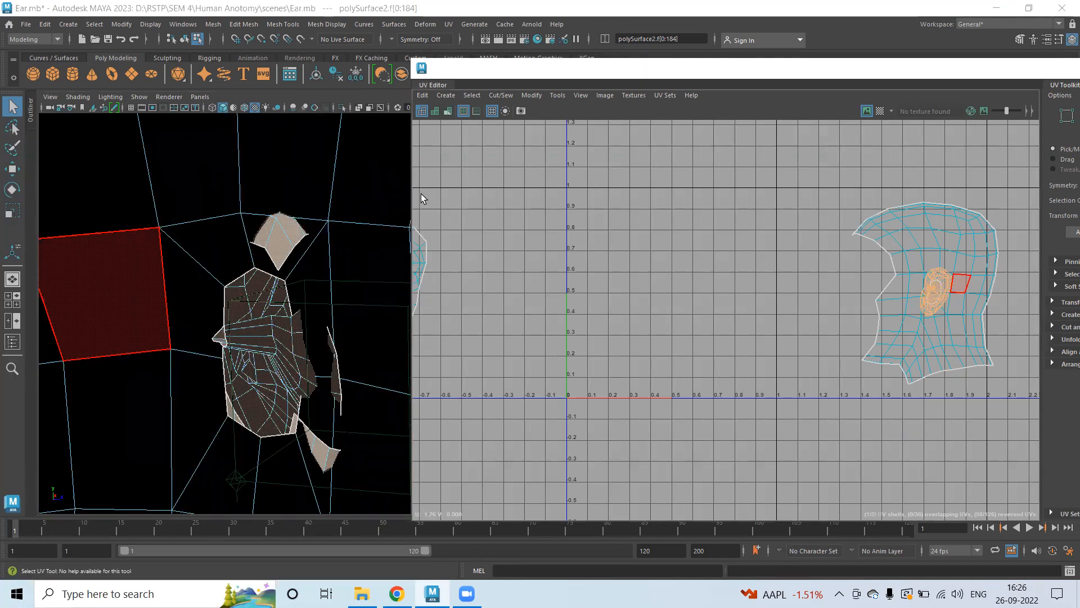
scroll(347, 223, down, 10)
alt+drag(352, 241, 316, 280)
alt+right_drag(316, 280, 388, 293)
alt+right_drag(246, 265, 436, 304)
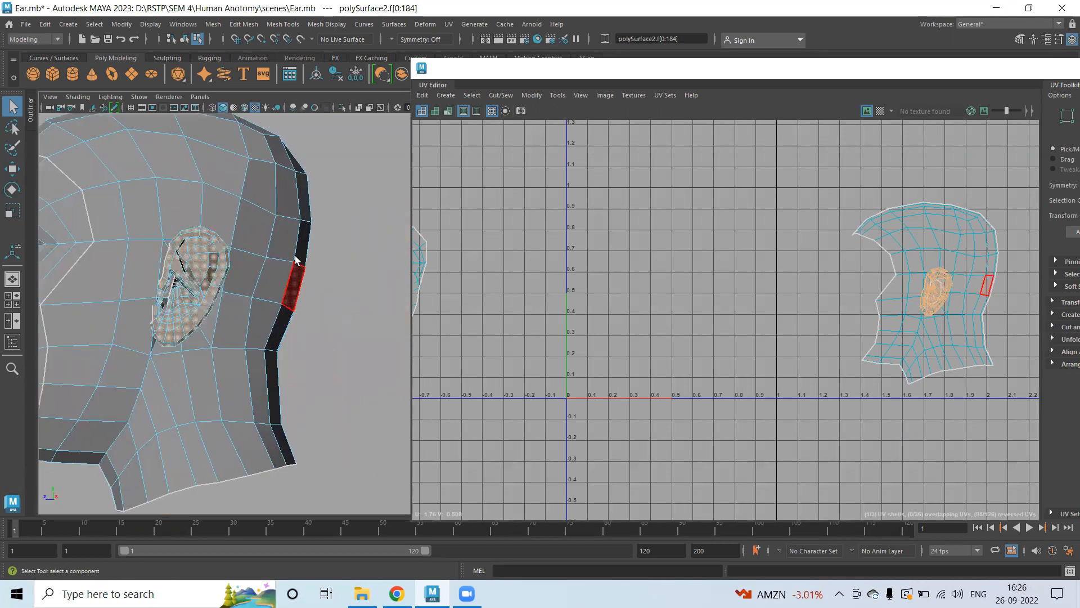
key(4)
alt+right_drag(296, 260, 260, 321)
alt+middle_drag(282, 293, 338, 355)
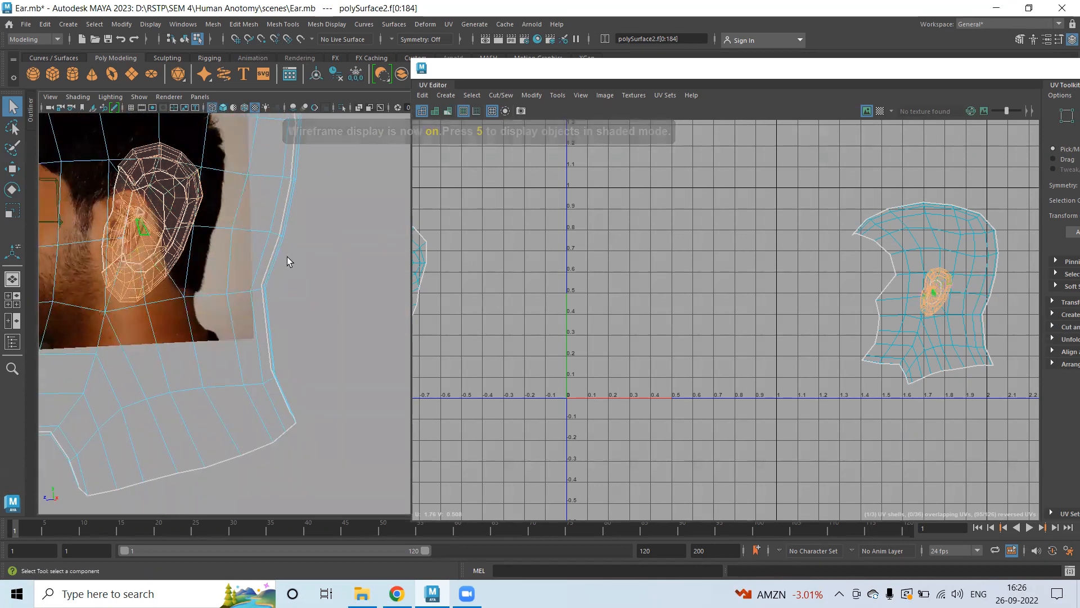
alt+right_drag(342, 298, 395, 340)
key(5)
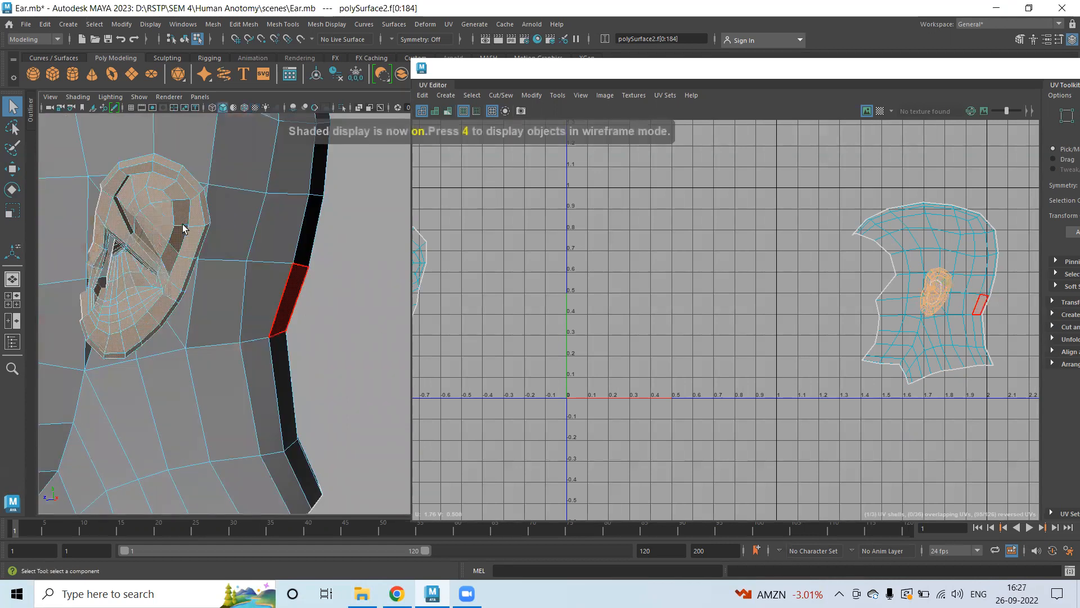
- Inspect the selected ear faces up close from several angles for missed or extra faces around the rim
key(f)
alt+drag(264, 315, 159, 253)
alt+drag(242, 237, 337, 298)
alt+middle_drag(209, 292, 284, 277)
alt+drag(284, 277, 254, 285)
alt+middle_drag(253, 152, 253, 277)
alt+drag(253, 277, 270, 315)
alt+middle_drag(264, 461, 282, 296)
key(f)
alt+drag(273, 297, 256, 282)
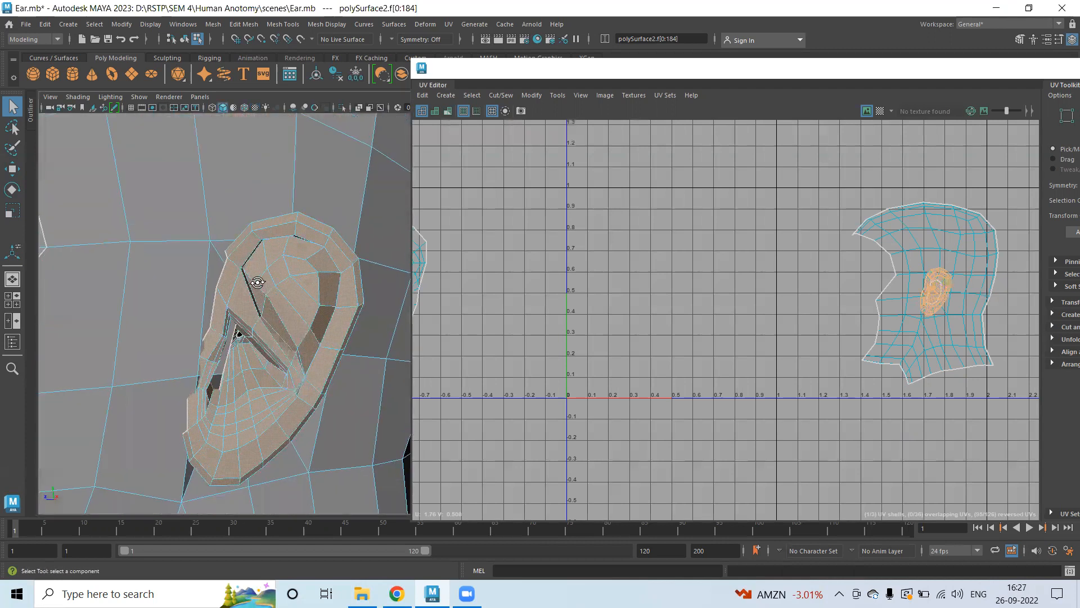
alt+middle_drag(287, 239, 297, 349)
alt+middle_drag(252, 229, 259, 206)
alt+drag(281, 298, 267, 307)
alt+middle_drag(263, 341, 272, 278)
alt+drag(273, 277, 238, 313)
alt+right_drag(262, 291, 263, 288)
alt+right_drag(310, 291, 307, 295)
- Apply a planar UV projection from the camera, fitted to the bounding box, to the selected ear faces
click(53, 503)
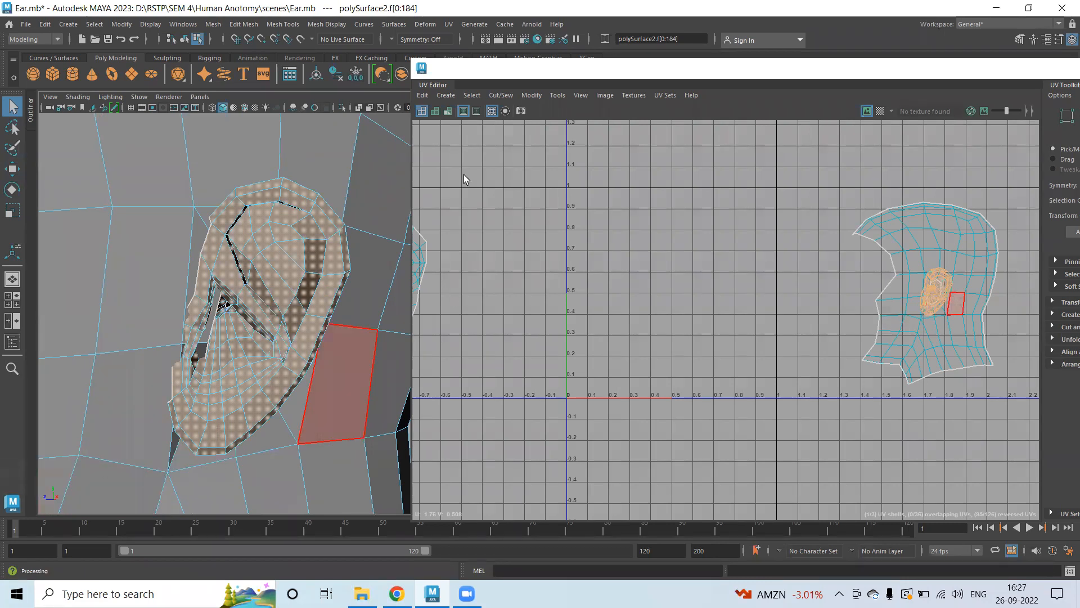
click(449, 24)
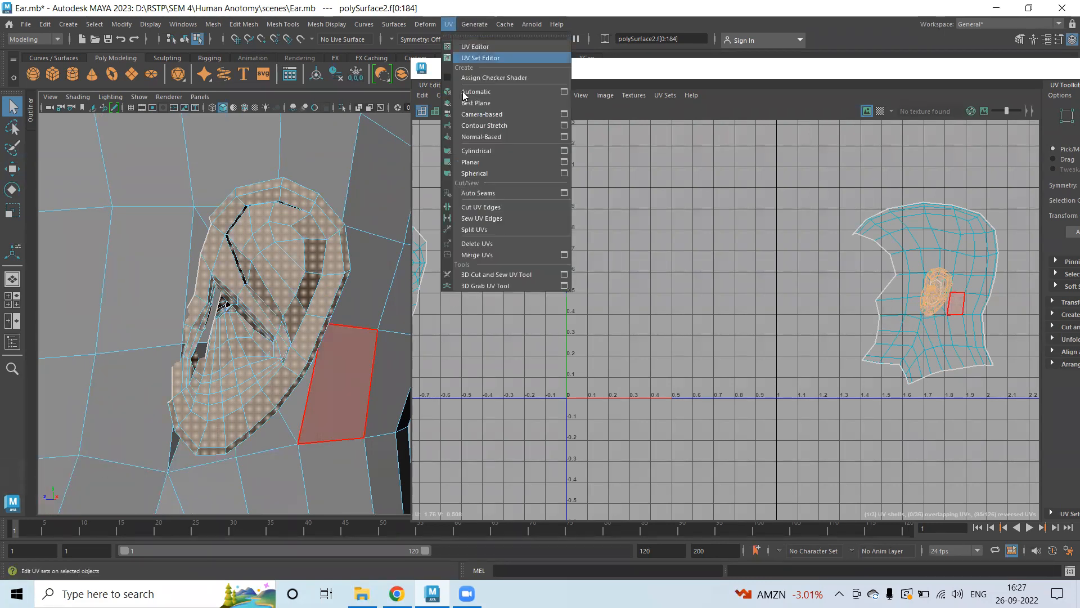
click(564, 162)
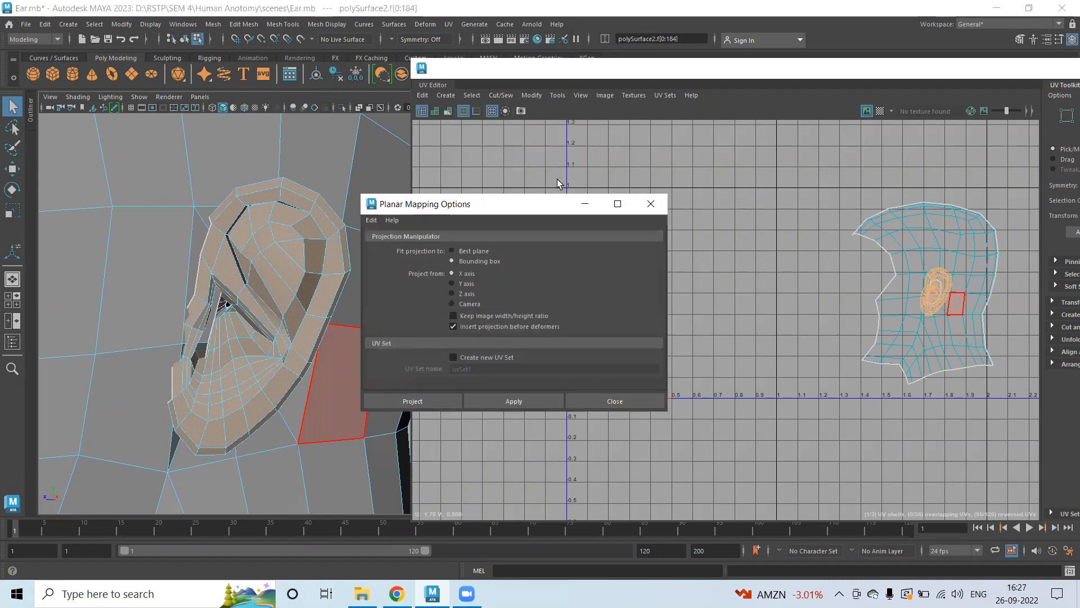
click(452, 304)
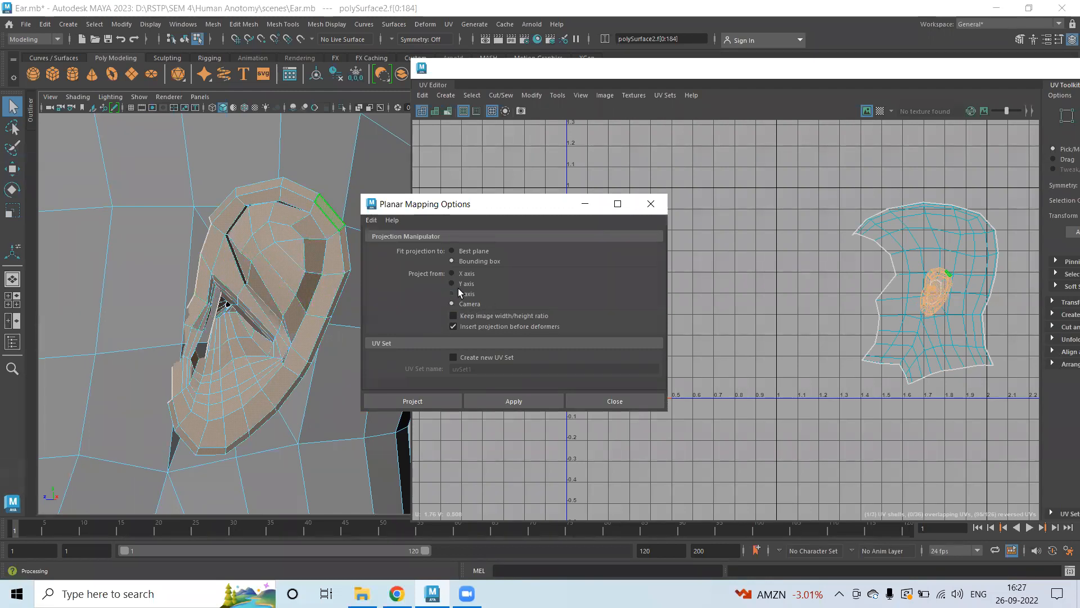
click(406, 400)
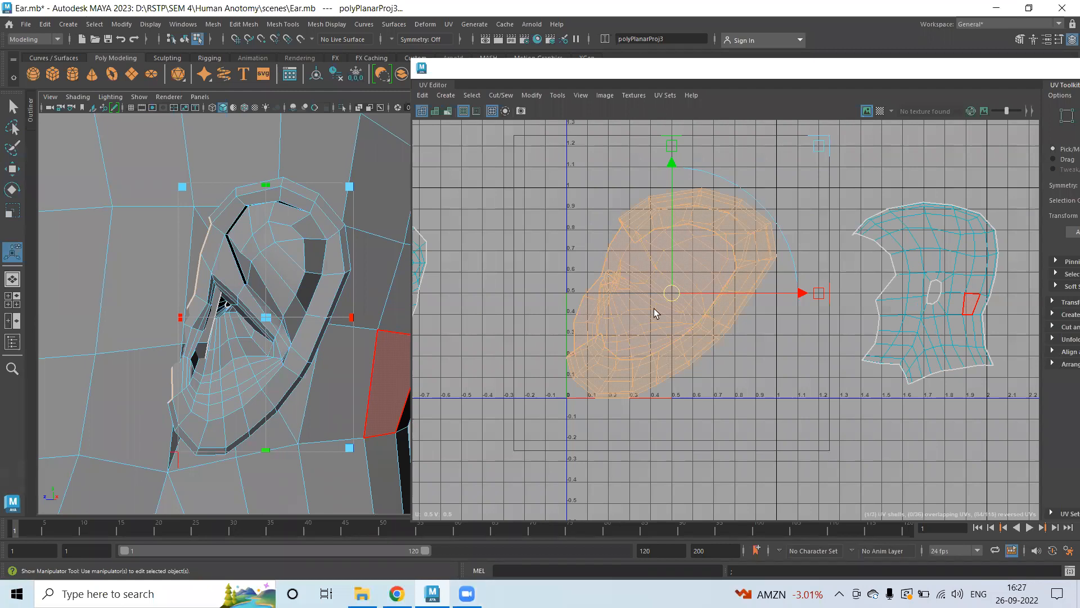
- Enlarge the ear's planar projection so its UV shell shrinks proportionally to about 0.3 units wide, and deselect it
drag(350, 449, 474, 606)
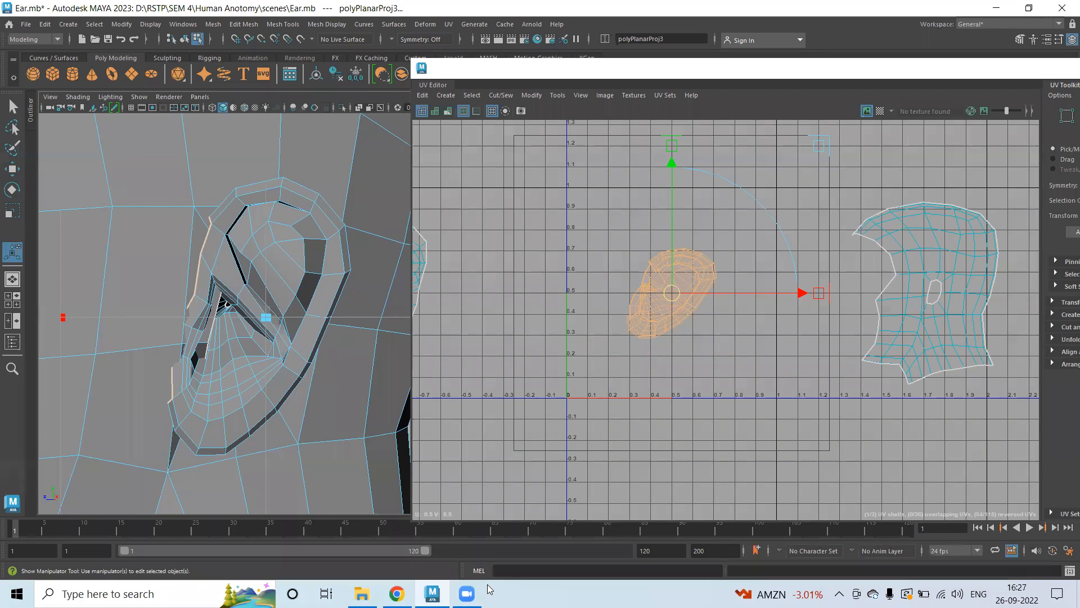
scroll(354, 355, down, 5)
alt+middle_drag(174, 224, 75, 207)
drag(180, 153, 136, 88)
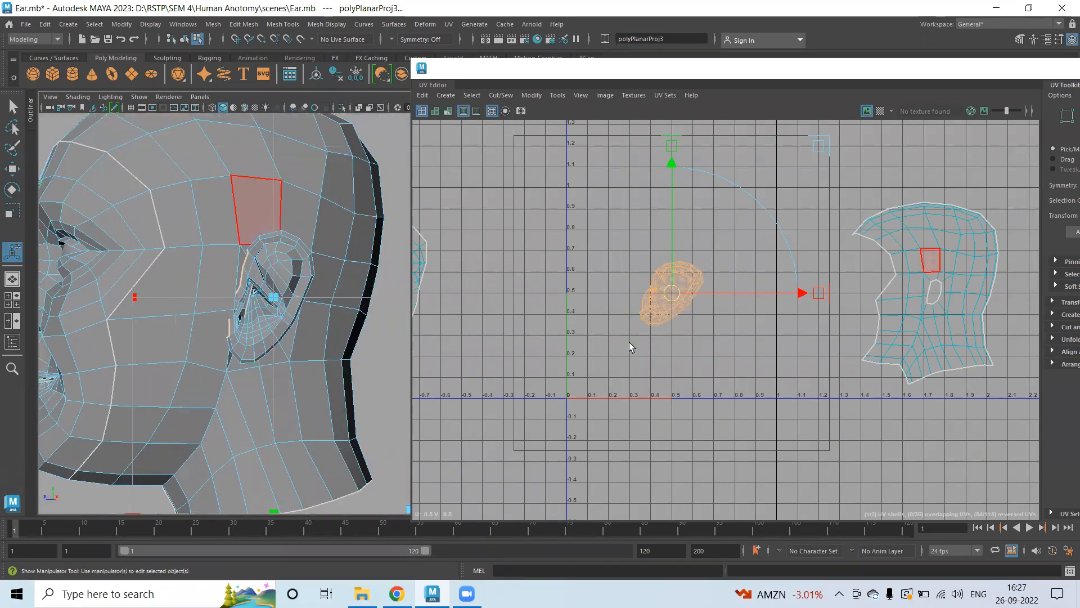
click(715, 318)
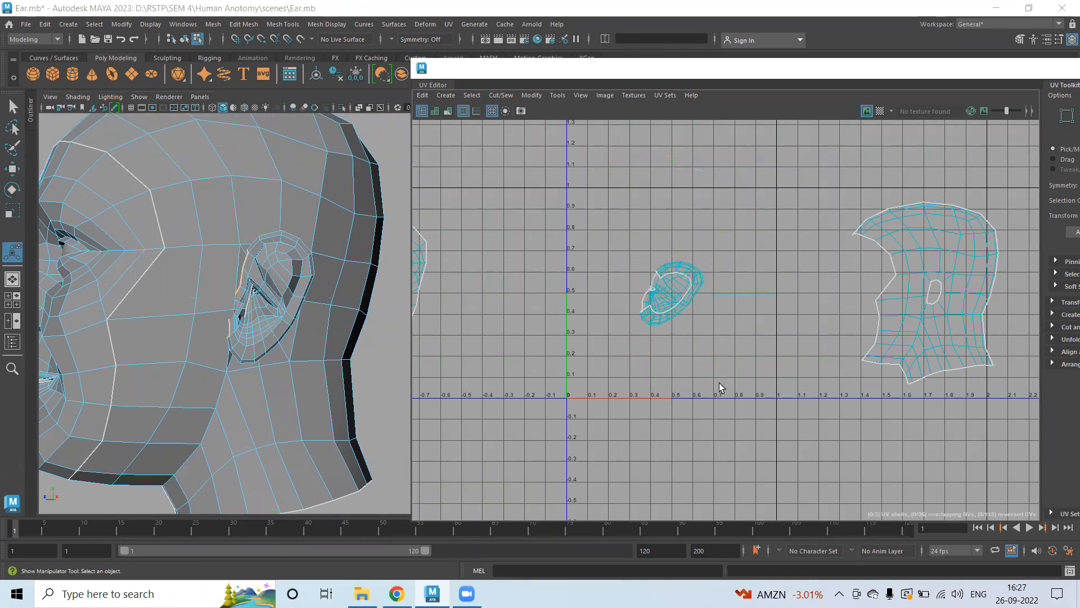
- Maximize the UV Editor window and frame the face, ear and side-of-head shells together
drag(759, 74, 491, 75)
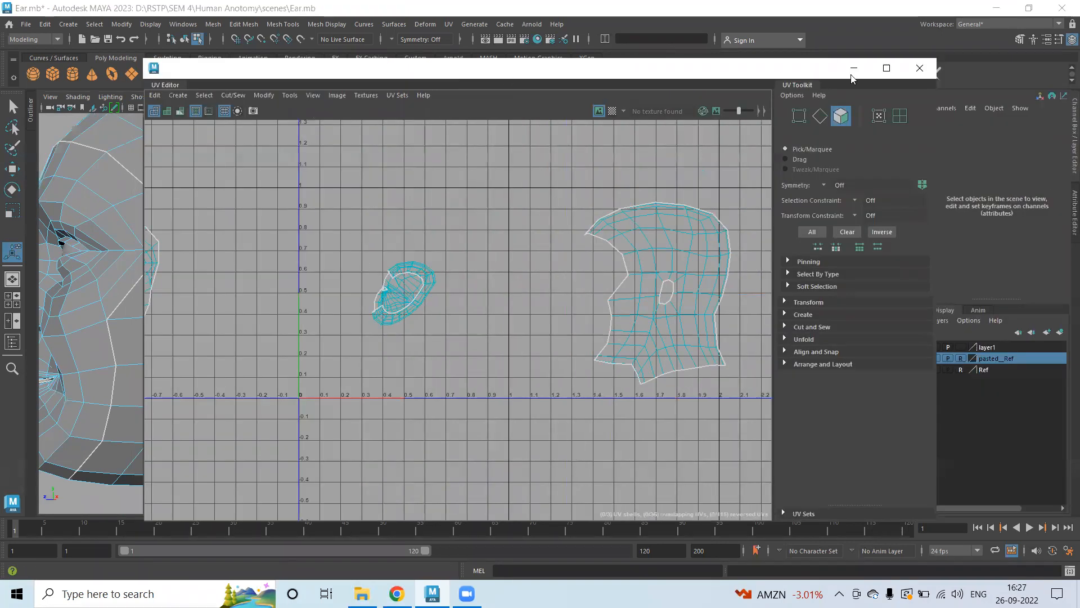
click(887, 74)
scroll(468, 277, down, 3)
scroll(506, 304, down, 2)
scroll(383, 291, up, 3)
alt+middle_drag(659, 268, 569, 287)
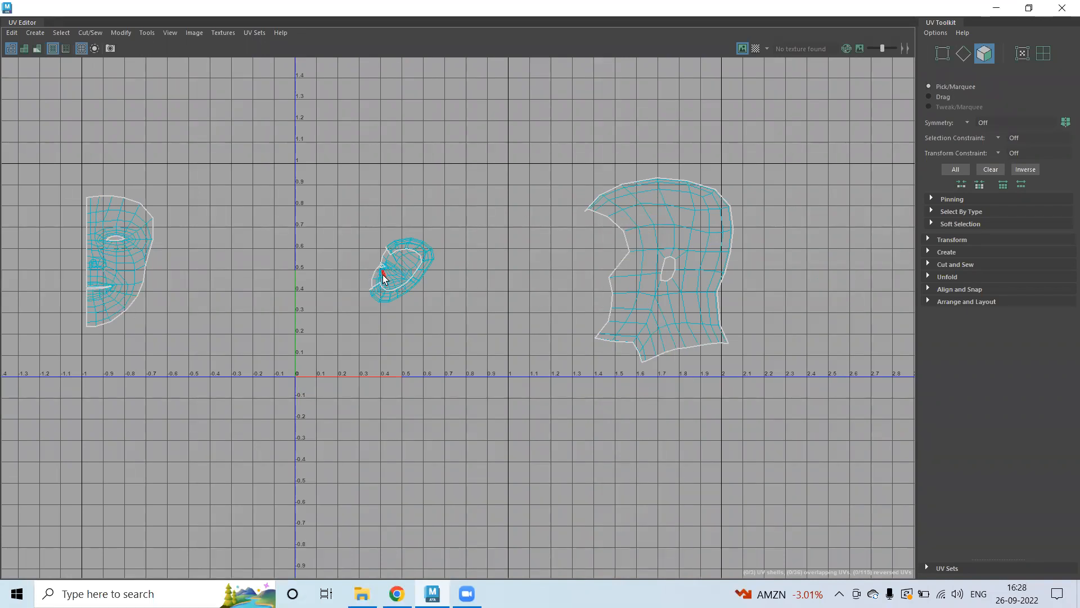
- Select the ear shell's UVs and move them below the UV tile, to about U 1.1, V -0.35
right_drag(388, 269, 462, 268)
key(w)
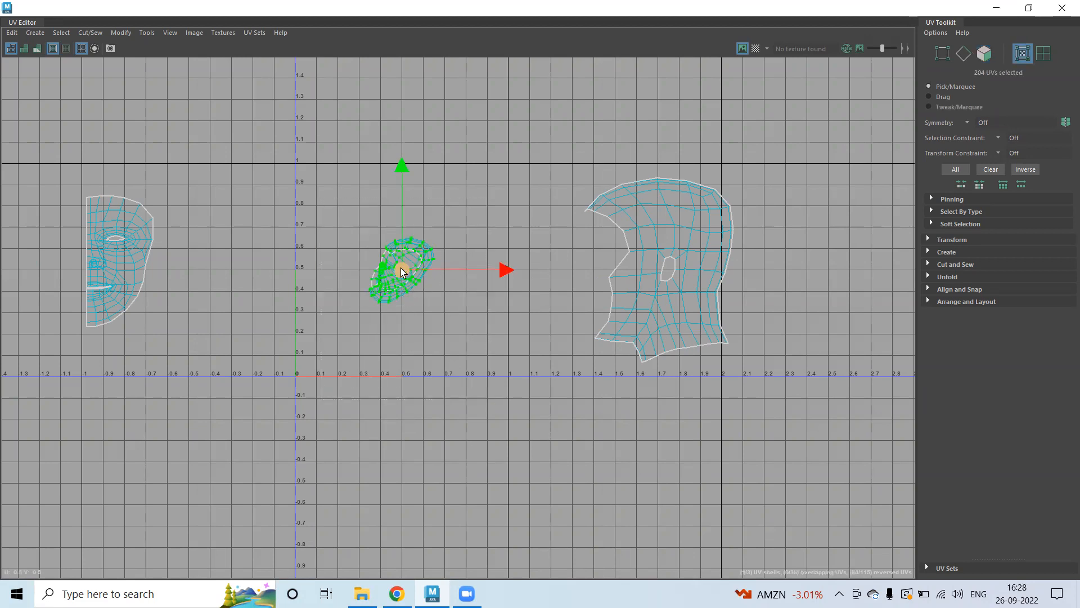
drag(401, 267, 527, 454)
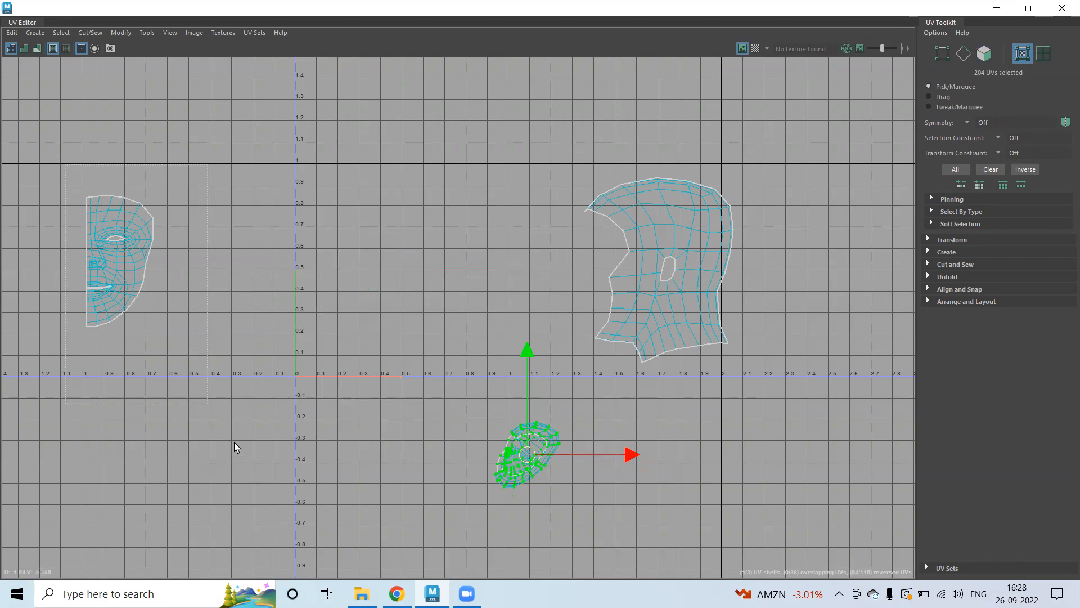
- Select the face shell's UVs and move them horizontally until the straight centre edge lies exactly on the U 0 axis
drag(234, 442, 73, 186)
drag(224, 263, 436, 274)
scroll(374, 328, up, 3)
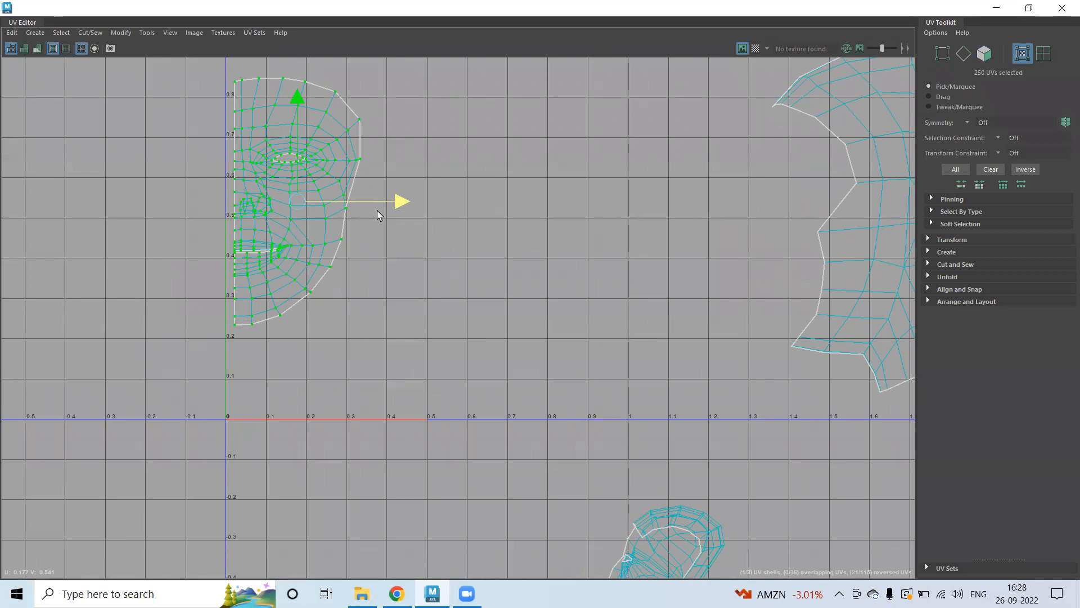
drag(398, 203, 390, 201)
scroll(221, 251, up, 10)
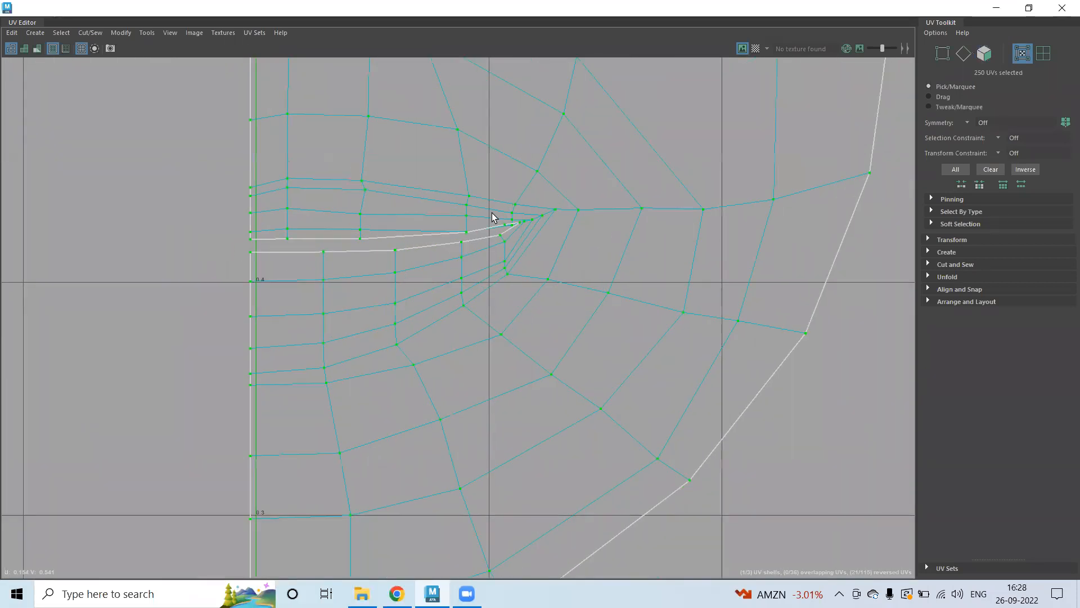
scroll(478, 235, down, 3)
alt+middle_drag(550, 169, 509, 412)
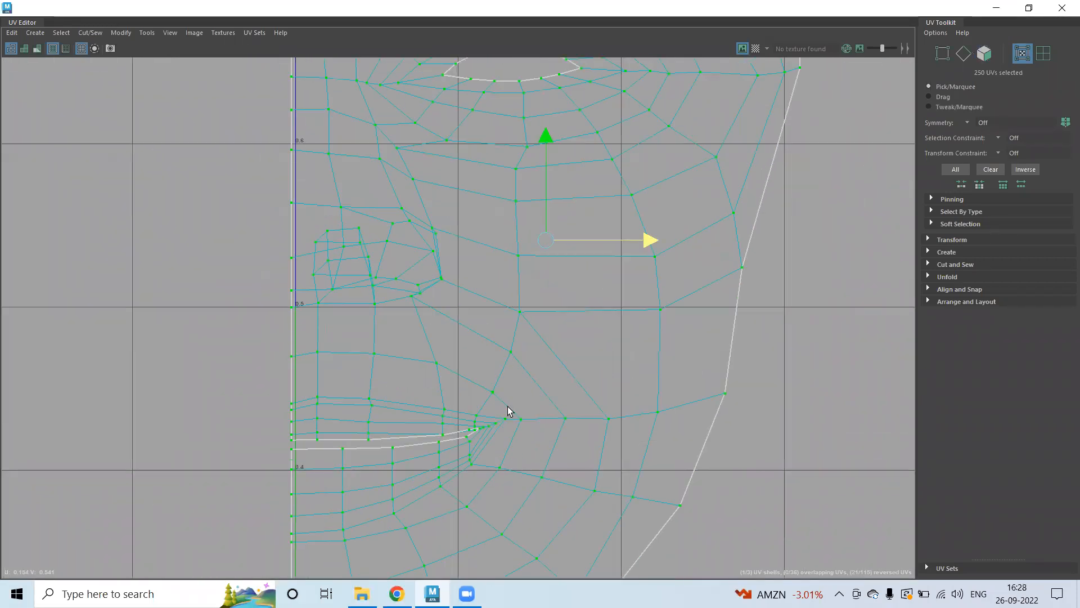
drag(636, 270, 640, 270)
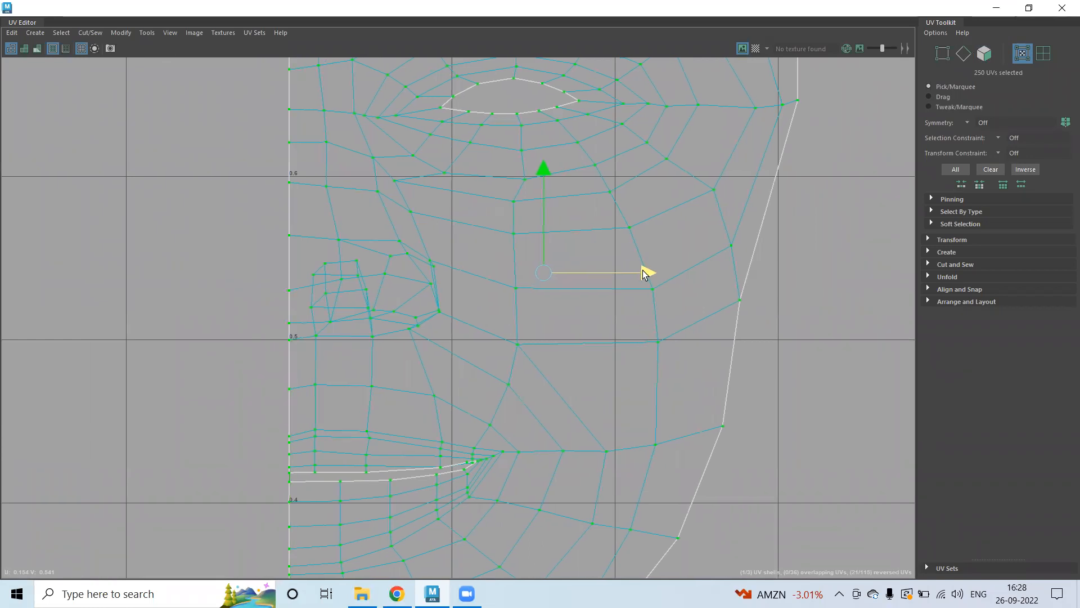
scroll(571, 290, down, 8)
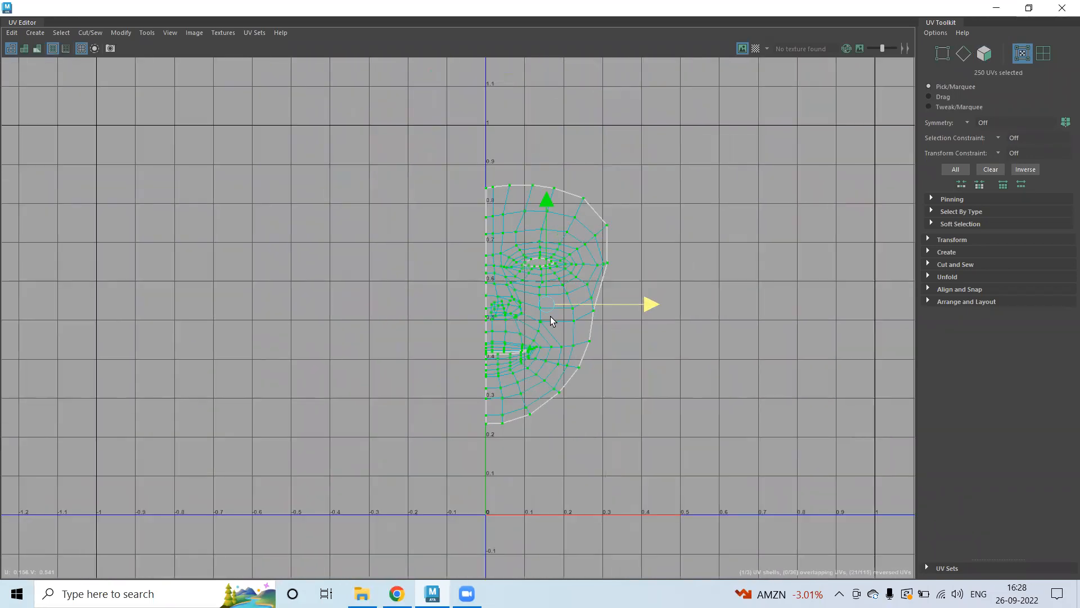
- Select the whole side-of-head UV shell and move it horizontally into the 0 to 1 tile beside the face shell
alt+middle_drag(680, 310, 585, 213)
click(459, 135)
scroll(520, 189, down, 3)
alt+middle_drag(683, 225, 543, 204)
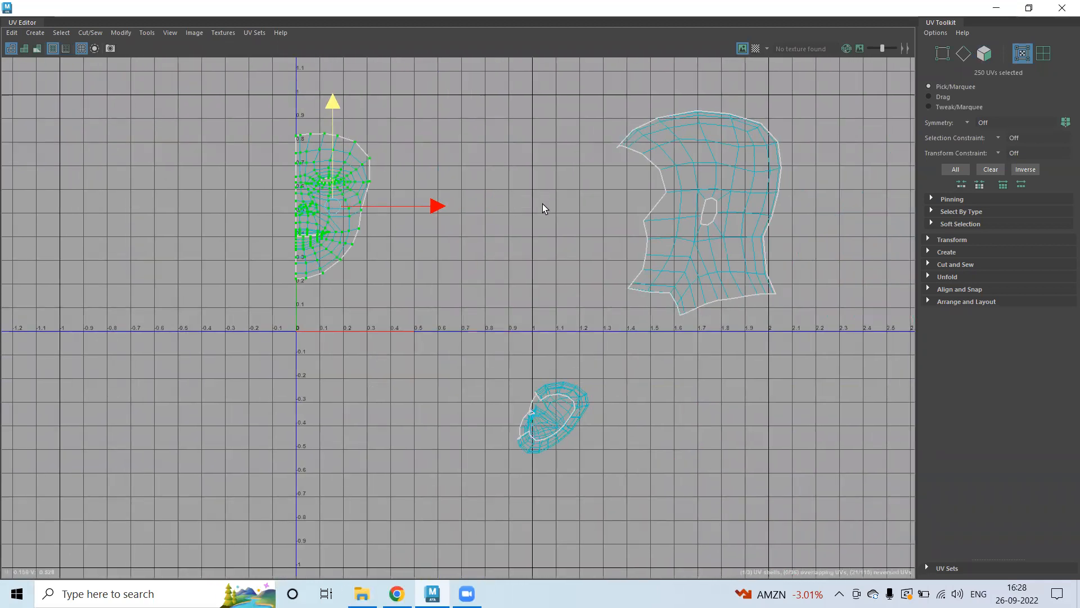
drag(596, 88, 664, 176)
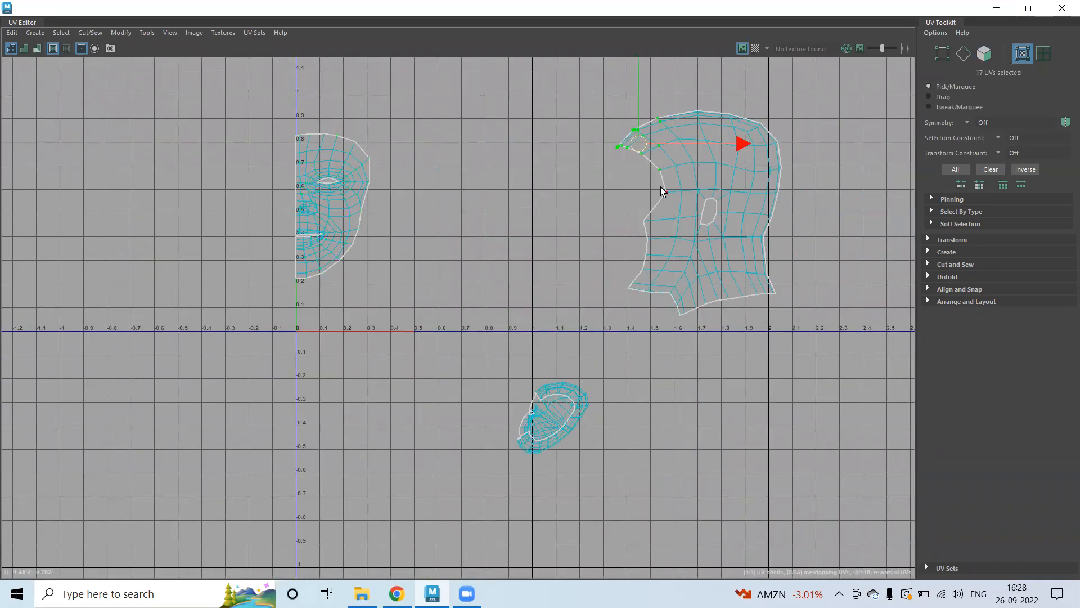
shift+right_click(641, 149)
click(672, 166)
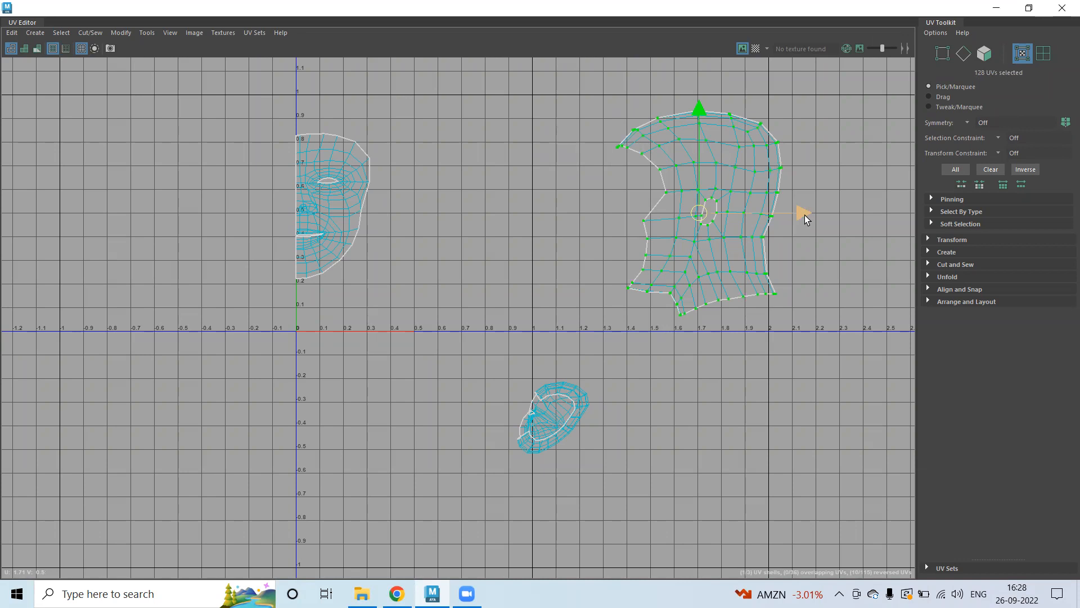
drag(805, 213, 552, 189)
scroll(502, 140, up, 4)
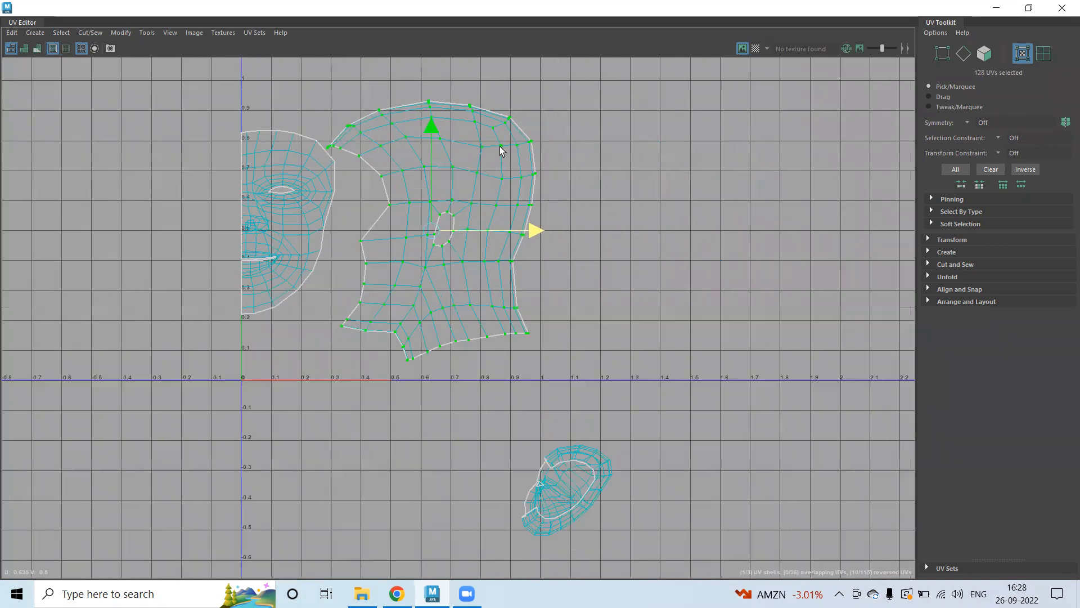
- Check the shells against the 0 to 1 tile and nudge the side-of-head shell slightly closer to the face
alt+middle_drag(596, 207, 667, 231)
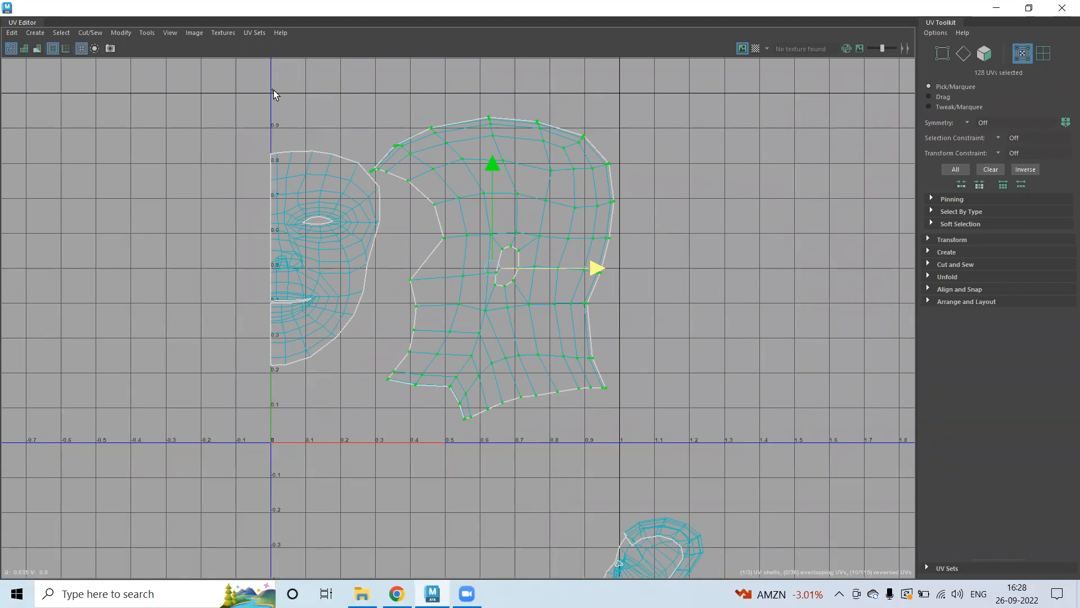
scroll(371, 332, up, 1)
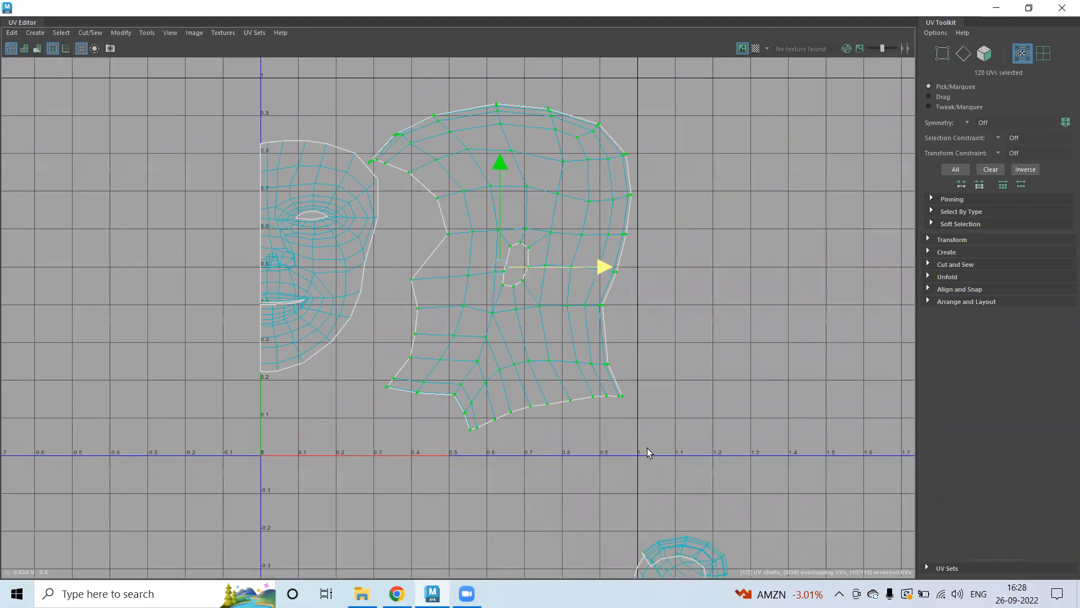
alt+middle_drag(445, 462, 859, 382)
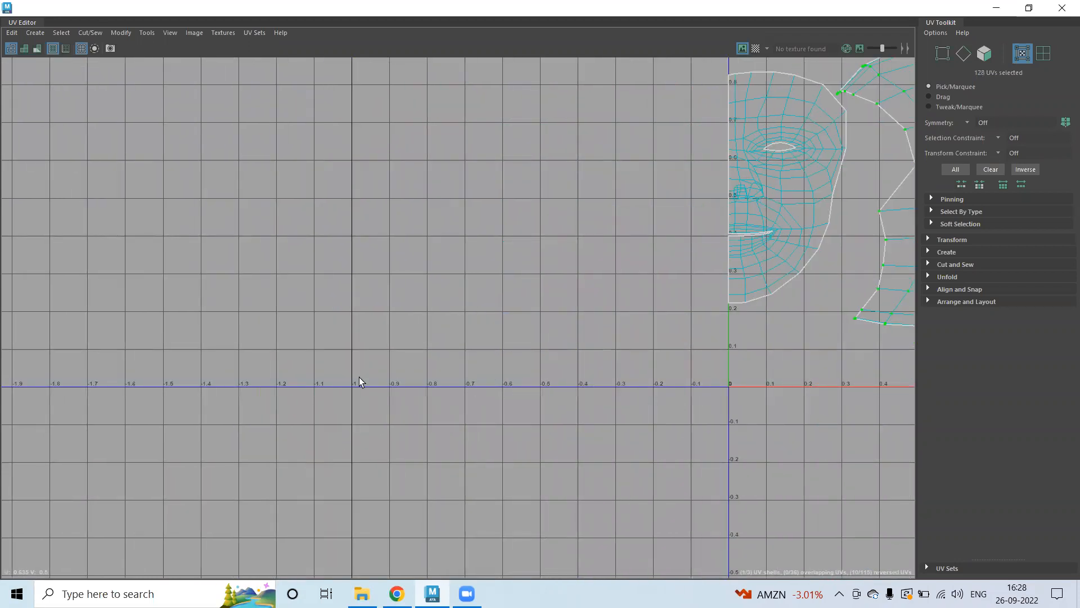
alt+middle_drag(451, 254, 446, 324)
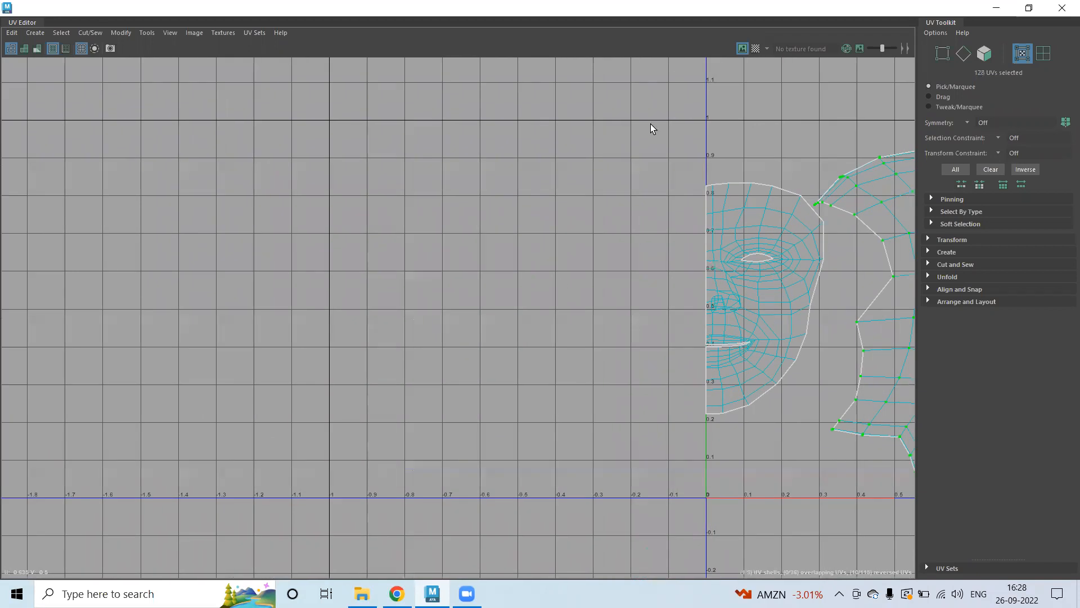
alt+middle_drag(699, 254, 535, 216)
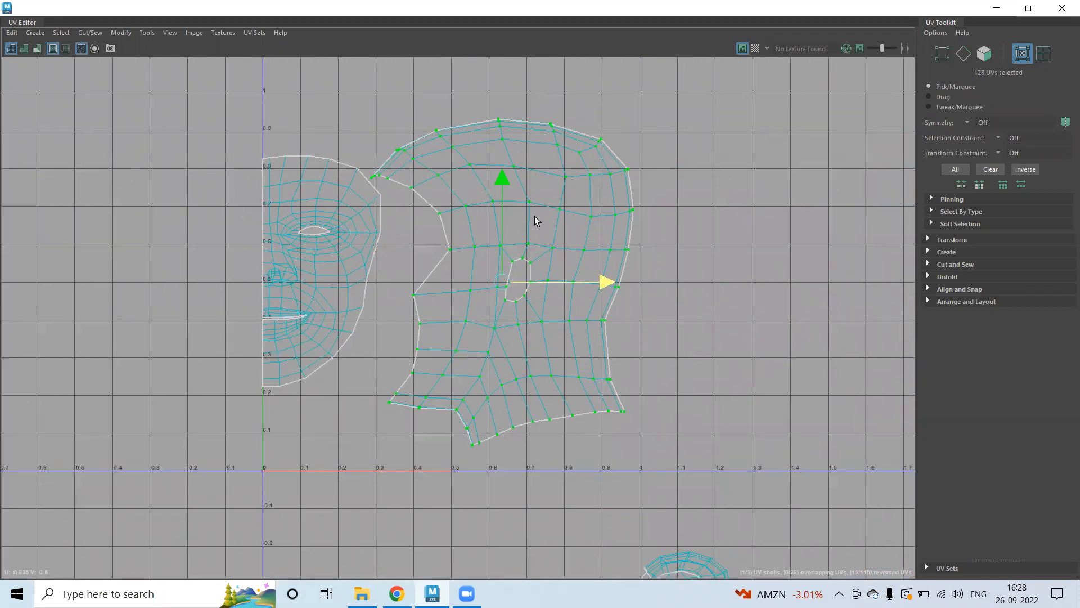
drag(513, 281, 496, 255)
- Move the two UVs at the side-of-head shell's front tip to just above the forehead, near the U 0 axis
alt+middle_drag(376, 188, 497, 238)
alt+right_drag(373, 225, 682, 263)
alt+right_drag(483, 242, 613, 236)
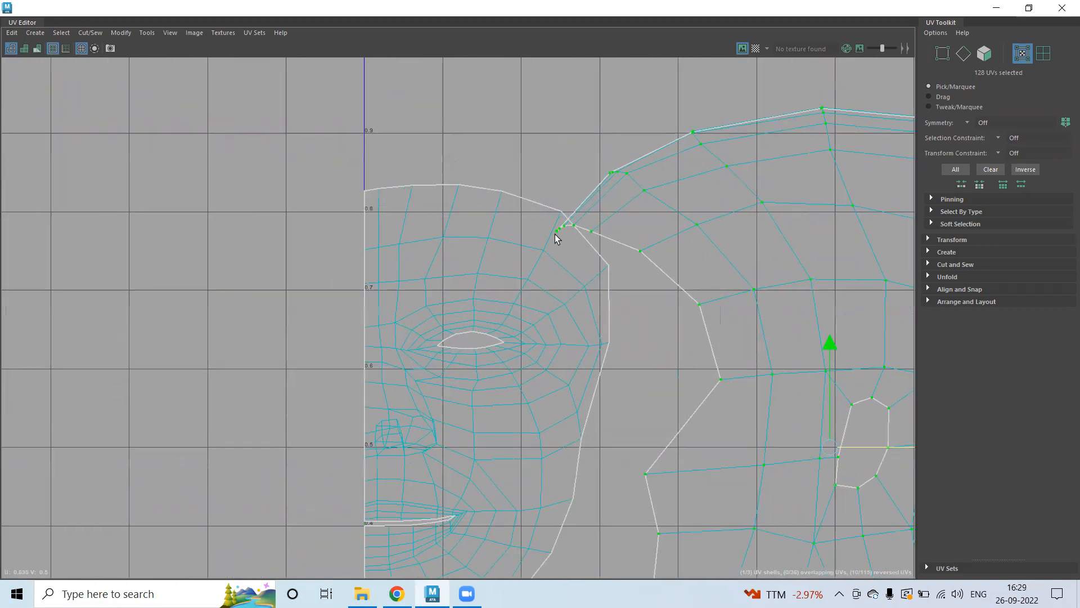
drag(582, 219, 379, 186)
click(514, 170)
click(534, 175)
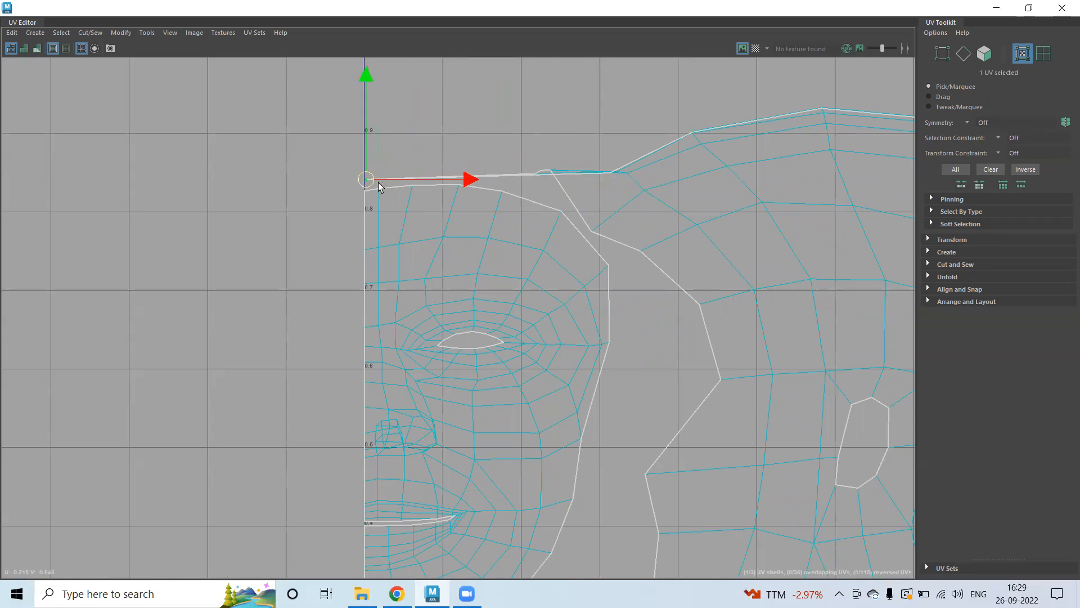
click(539, 174)
drag(537, 176, 386, 188)
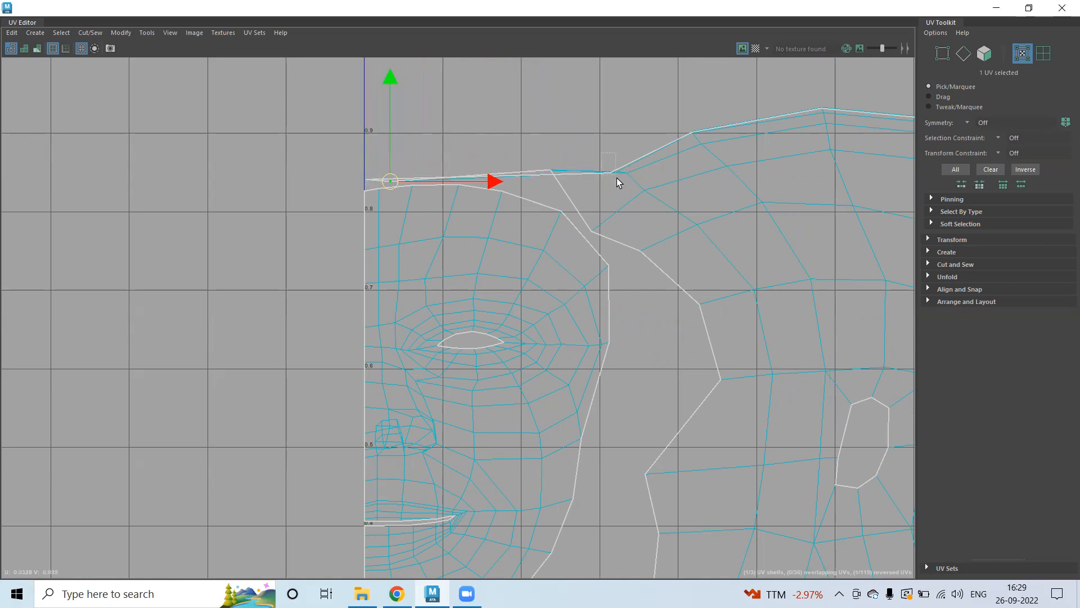
- Raise the next UVs on the side-of-head shell's top edge to about V 0.91 and line up two inner-border UVs above the forehead
click(617, 179)
drag(617, 179, 495, 125)
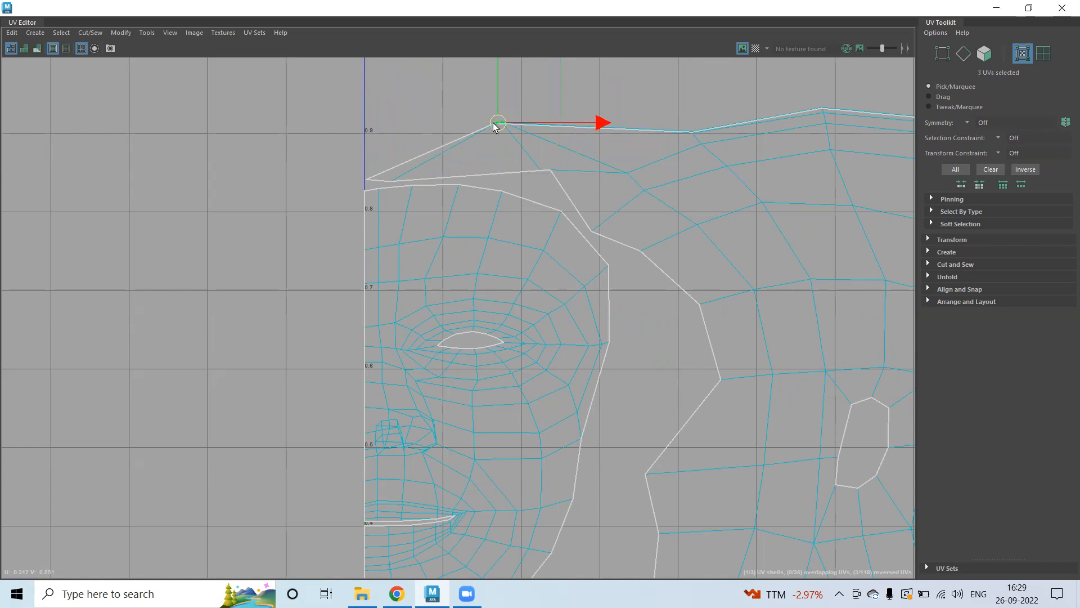
click(550, 171)
drag(550, 171, 420, 183)
click(546, 174)
click(577, 184)
drag(577, 184, 466, 179)
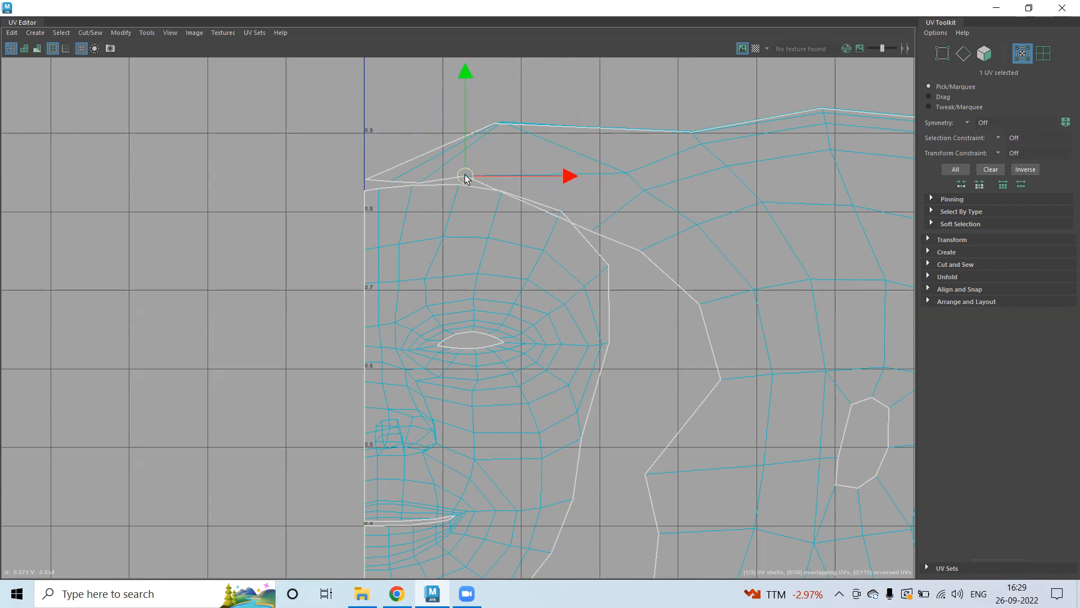
- Move the side-of-head shell's next four inner-border UVs to follow the face outline from the upper forehead down past the temple
click(591, 226)
drag(591, 225, 514, 186)
click(640, 250)
drag(628, 238, 572, 206)
click(699, 304)
drag(699, 304, 618, 259)
drag(731, 394, 733, 402)
drag(720, 379, 623, 343)
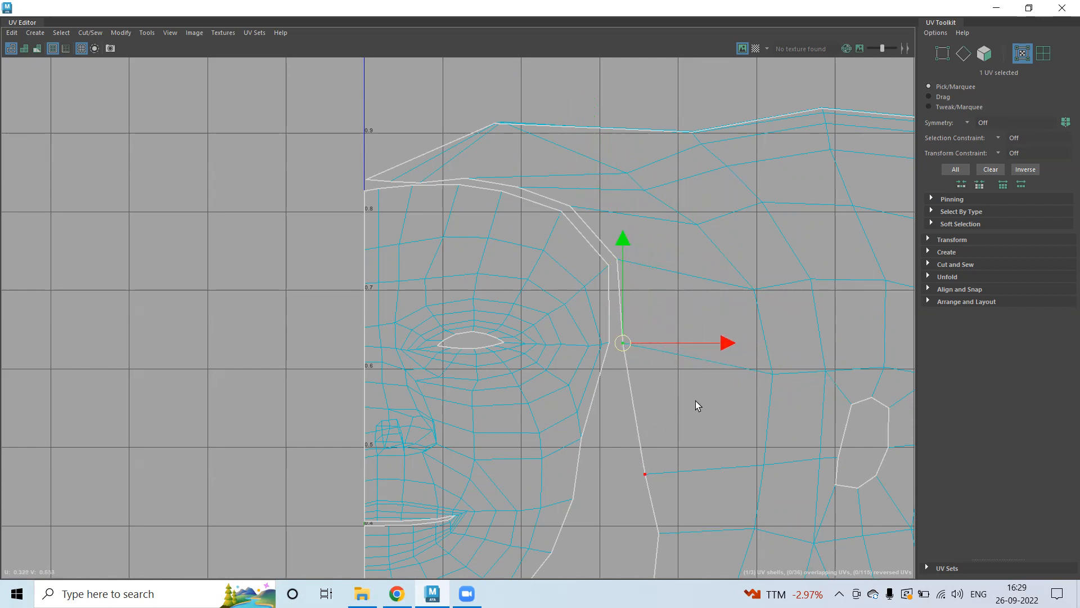
- Move the next two inner-border UVs of the side-of-head shell in close along the face outline at the cheek
alt+middle_drag(738, 338, 675, 79)
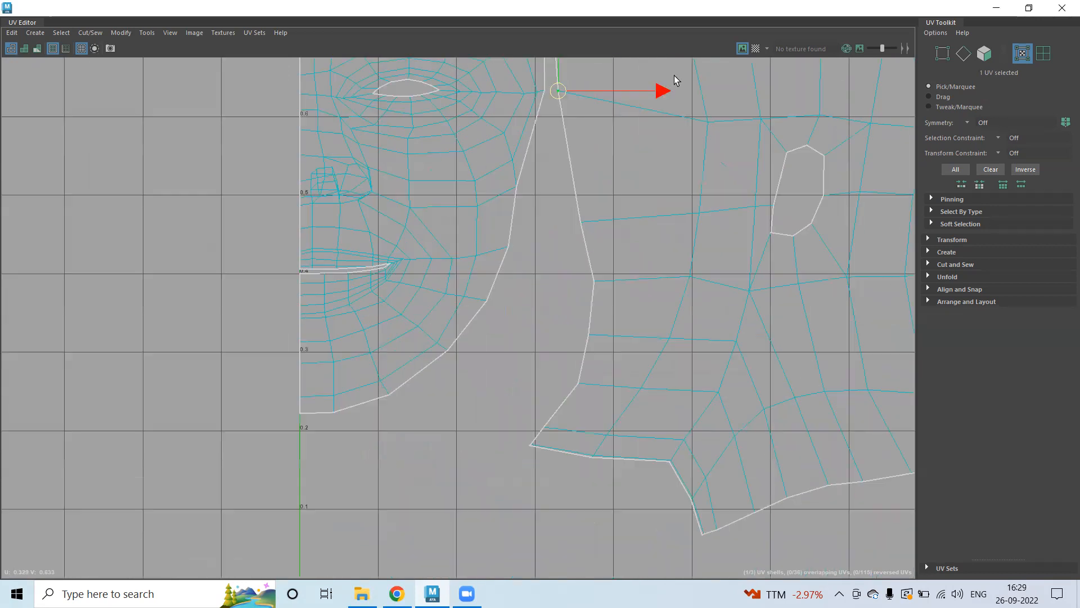
drag(564, 191, 524, 191)
click(593, 283)
drag(593, 283, 508, 250)
- Move the side-of-head shell's lower front corner UV to just below the chin at U 0
alt+middle_drag(655, 208, 729, 67)
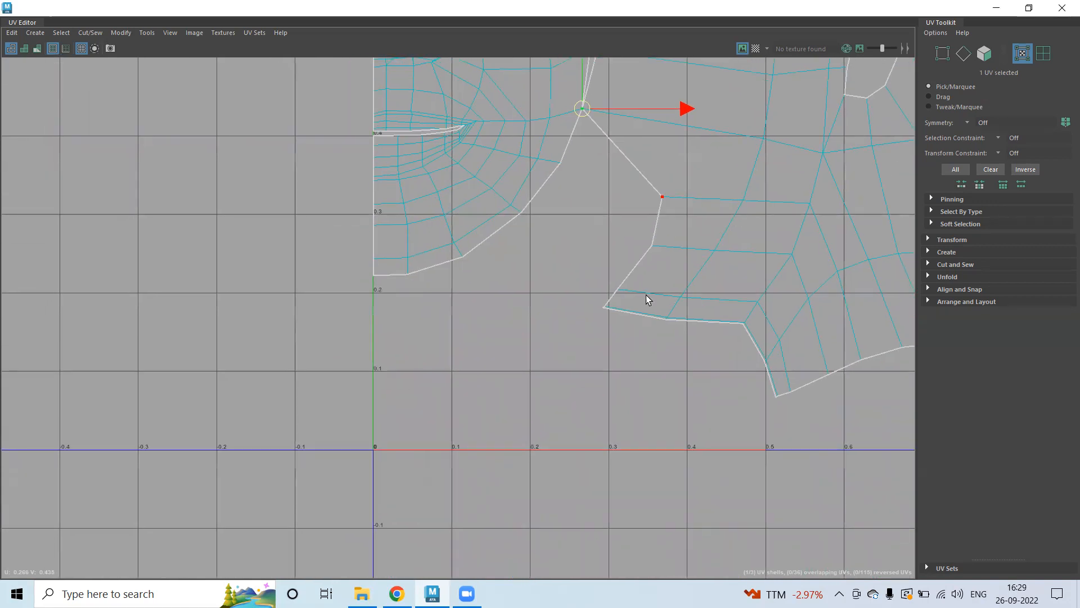
double_click(604, 309)
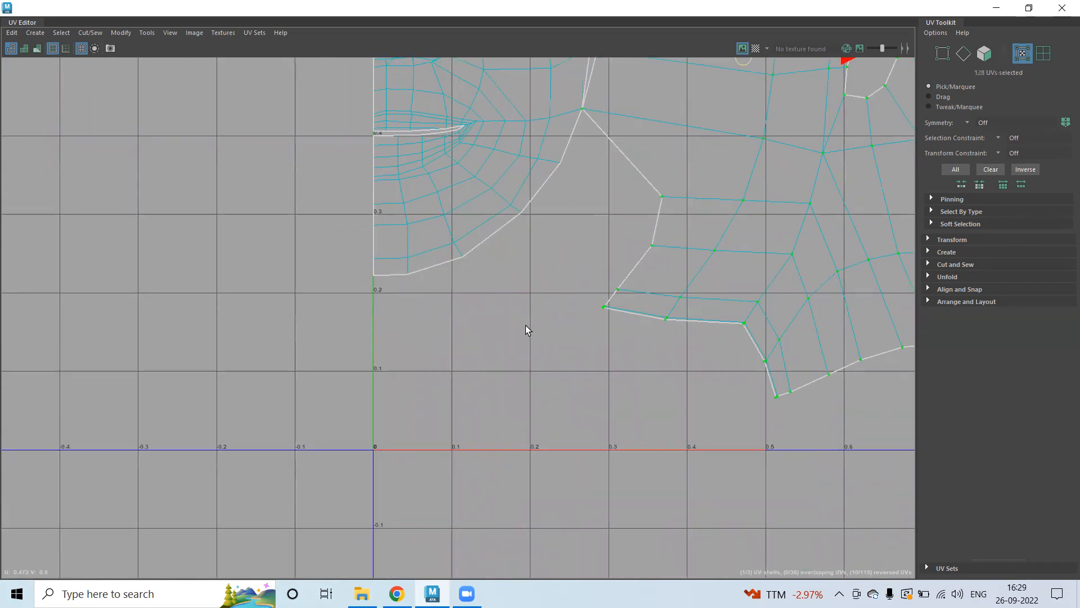
click(603, 308)
drag(601, 309, 373, 282)
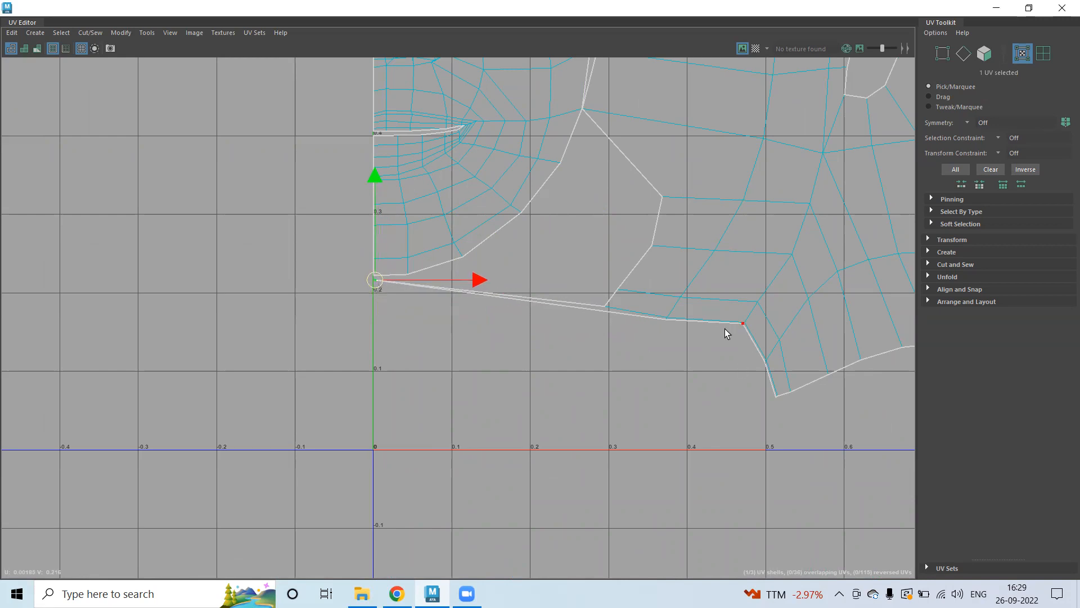
- Move the next four inner-border UVs of the side-of-head shell in along the face outline from the chin up the jaw
click(605, 308)
drag(605, 309, 411, 278)
click(618, 289)
drag(617, 289, 467, 262)
click(652, 245)
drag(653, 247, 525, 217)
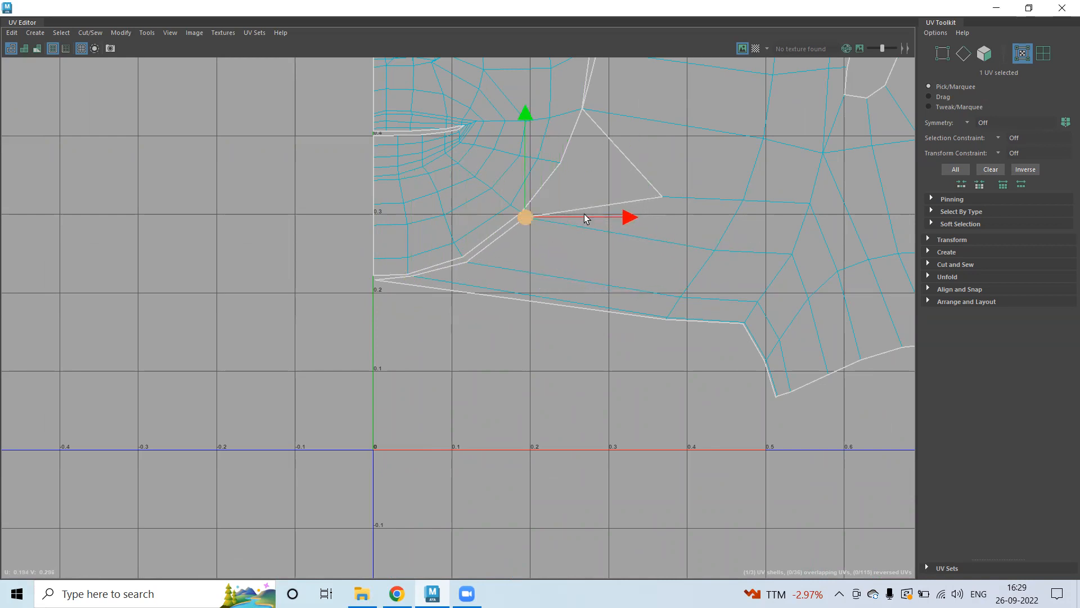
click(662, 197)
drag(663, 198, 565, 167)
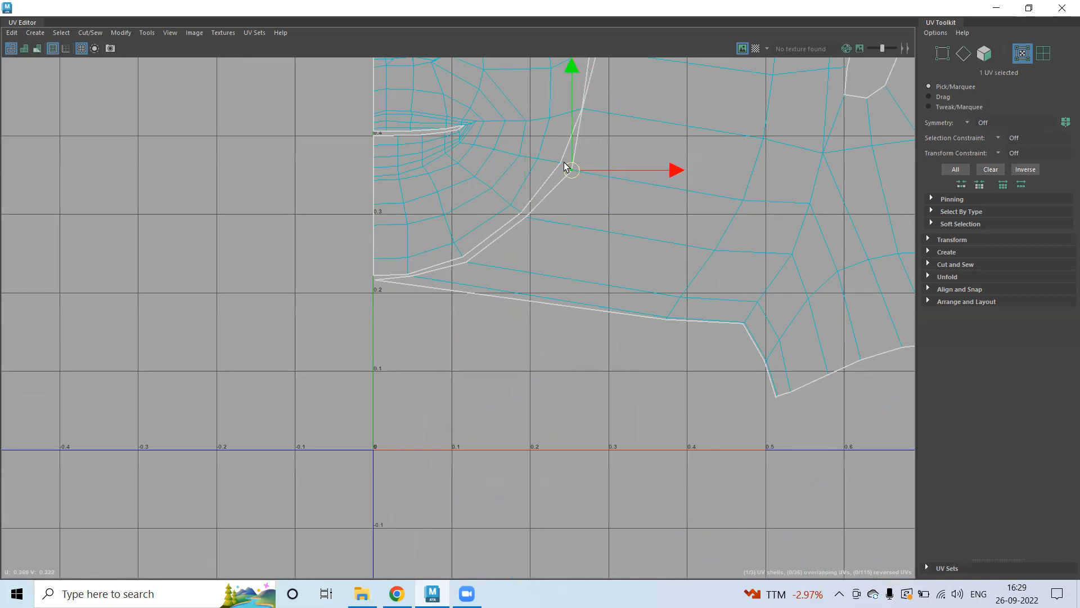
- Move the two lower-border UVs next to the chin corner forward to about U 0.11, V 0.14 and U 0.20, V 0.09
drag(675, 341, 463, 345)
click(484, 360)
click(498, 329)
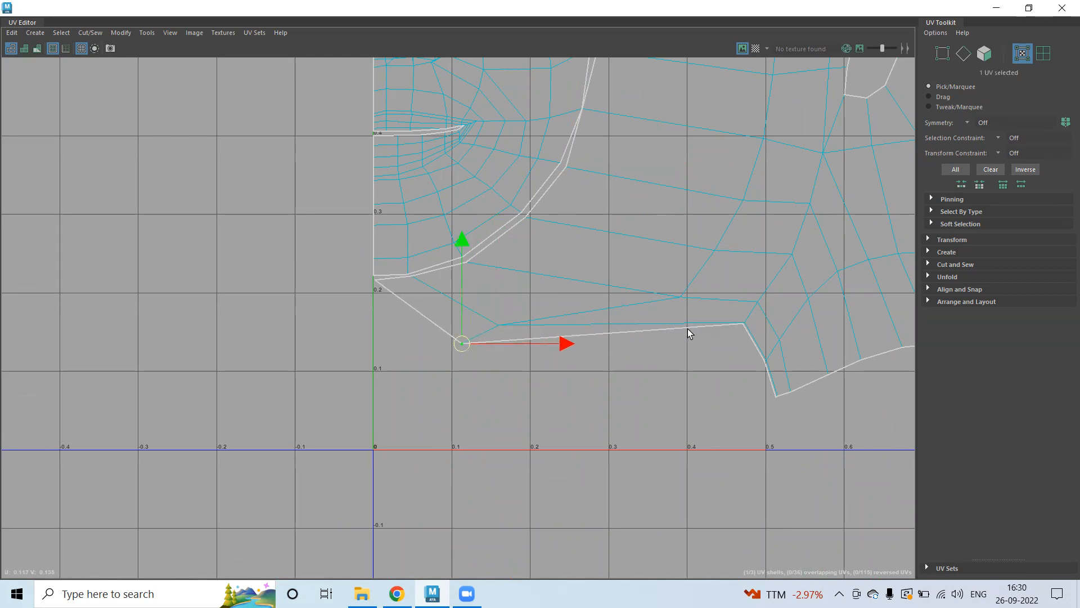
drag(742, 324, 530, 378)
- Move the next two lower-border UVs to about U 0.28, V 0.05 and U 0.30, V 0.02, and bring the neighbouring UVs forward
alt+middle_drag(671, 266, 634, 196)
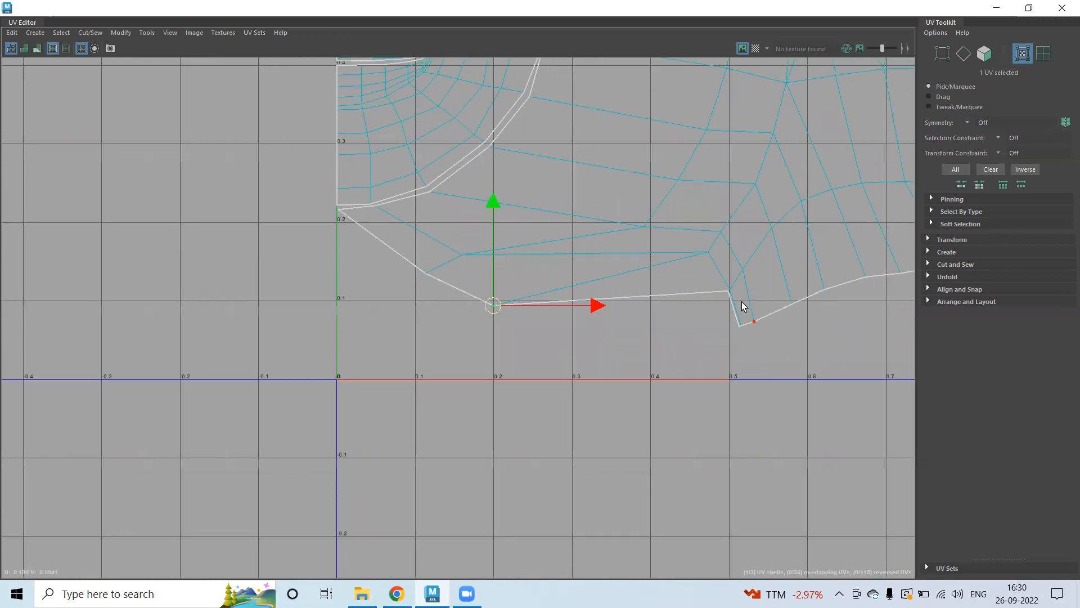
drag(729, 292, 560, 341)
drag(739, 328, 576, 365)
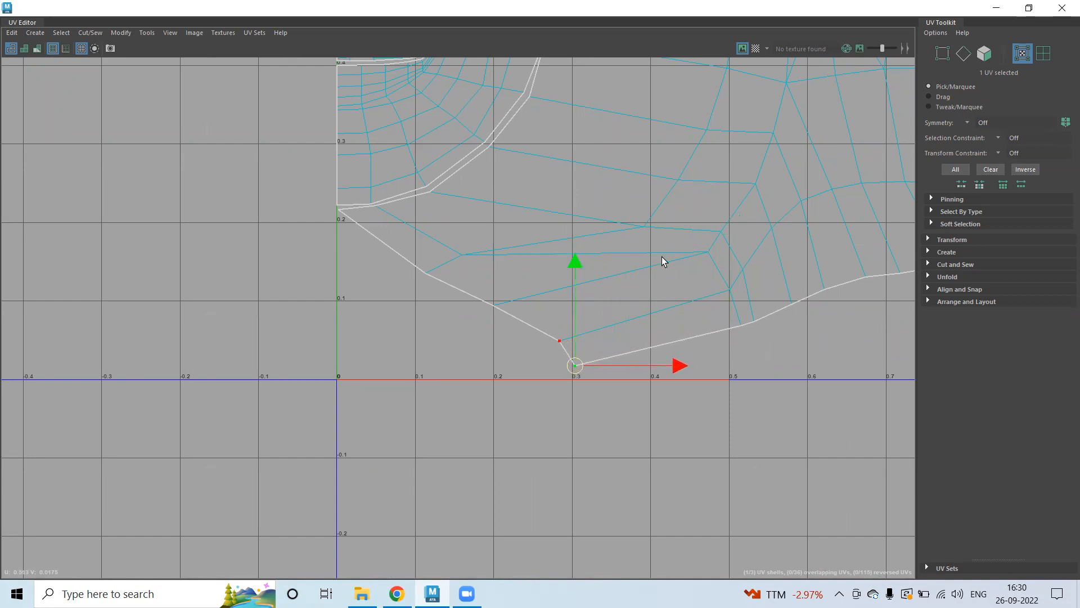
drag(725, 277, 517, 295)
drag(744, 332, 603, 331)
- Shift the rear part of the side-of-head shell closer to the face along U, and move the protruding lower-border UV to about U 0.42
scroll(640, 280, down, 6)
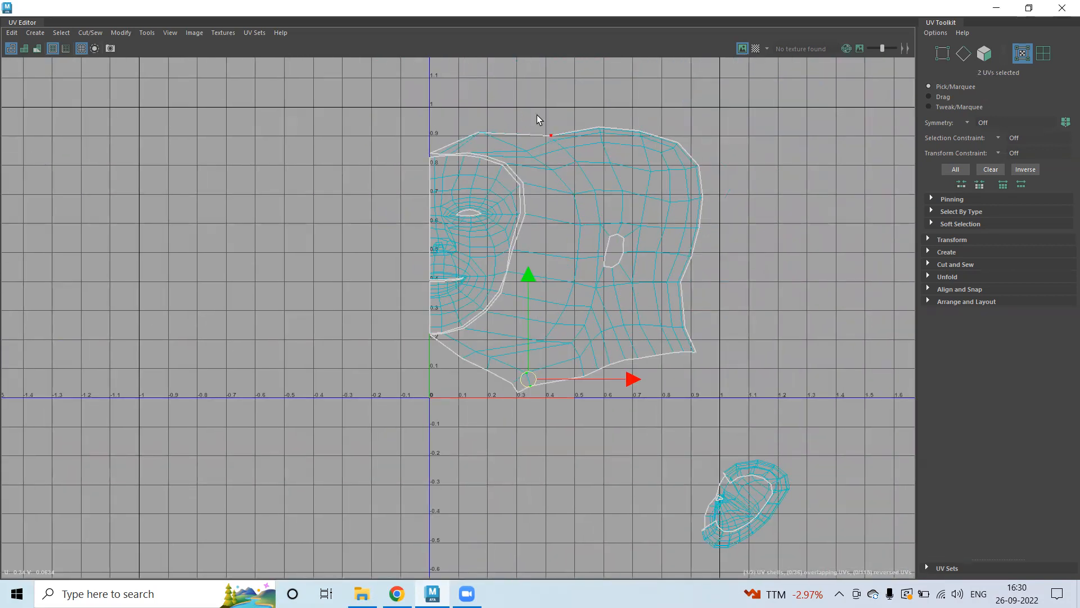
drag(812, 374, 813, 373)
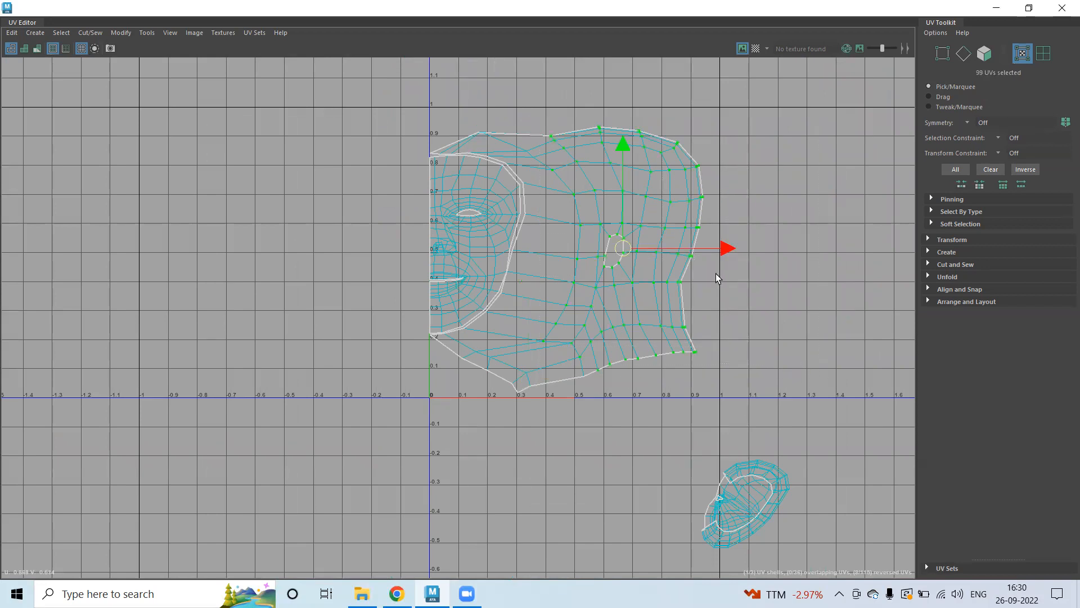
mouse_move(725, 251)
mouse_down()
mouse_move(690, 246)
mouse_move(703, 248)
mouse_up()
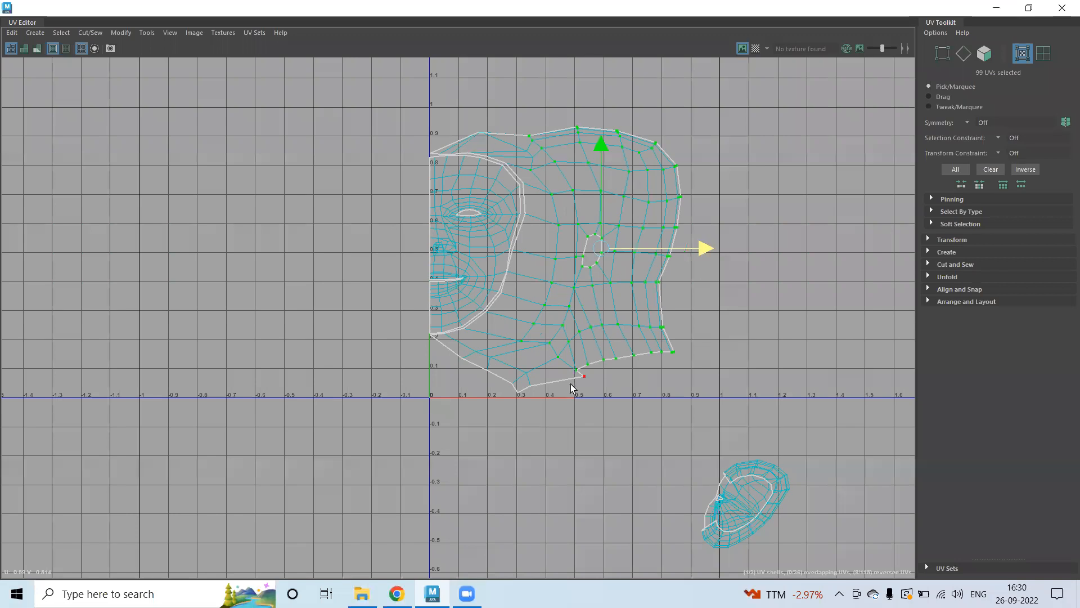
drag(608, 383, 551, 376)
click(583, 376)
- Move the three UVs at the top border above the forehead to about U 0.10, V 0.89
alt+middle_drag(555, 157, 616, 216)
alt+right_drag(514, 193, 703, 200)
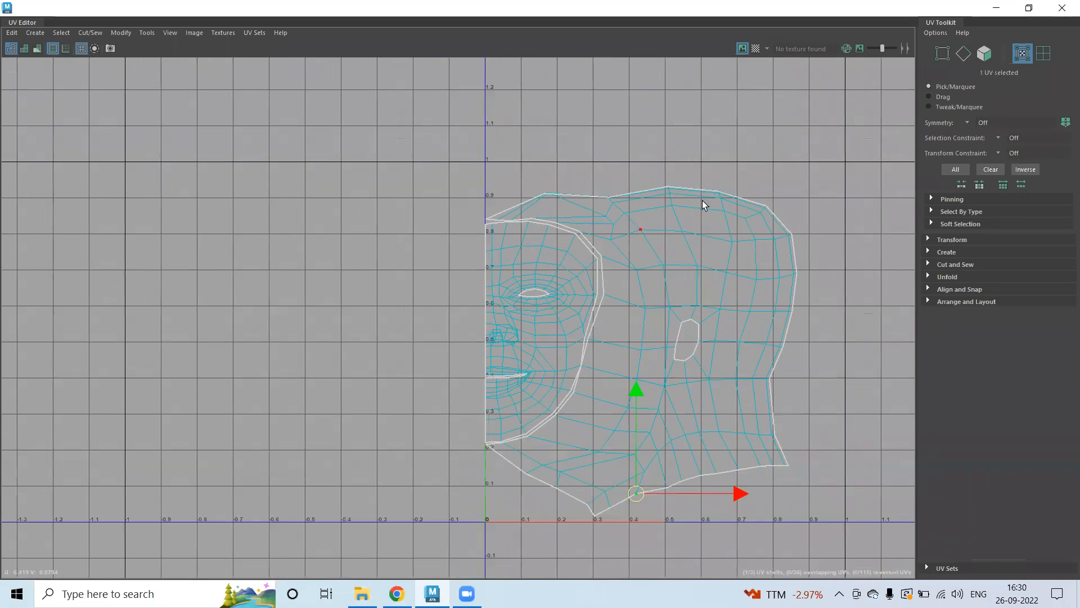
alt+right_drag(464, 253, 713, 297)
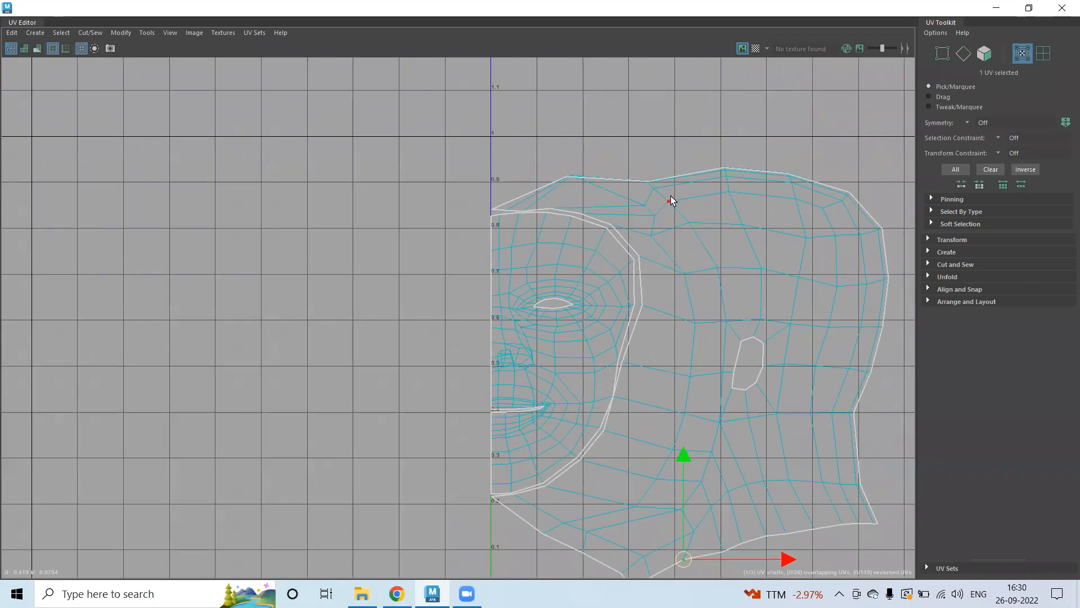
scroll(669, 208, up, 3)
drag(624, 156, 650, 181)
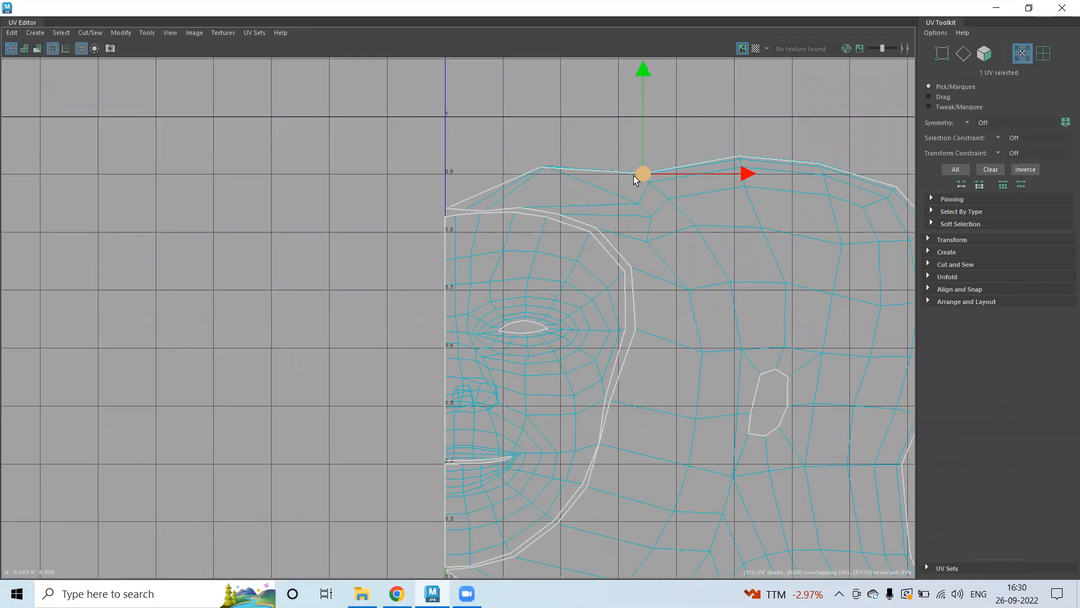
drag(533, 150, 520, 198)
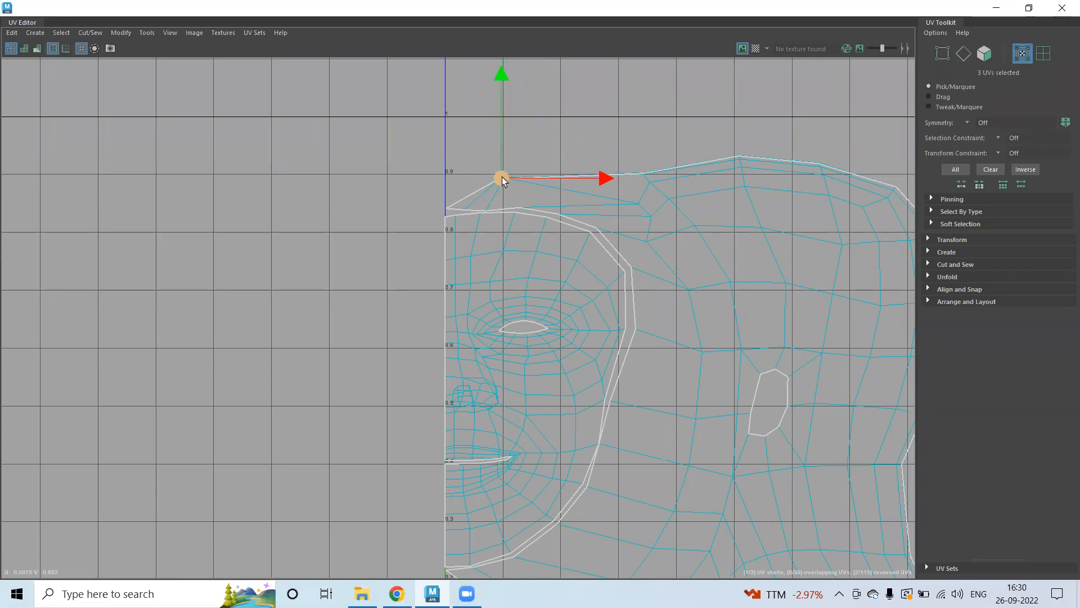
- Unfold the three selected UVs at the top border above the forehead
shift+right_click(503, 179)
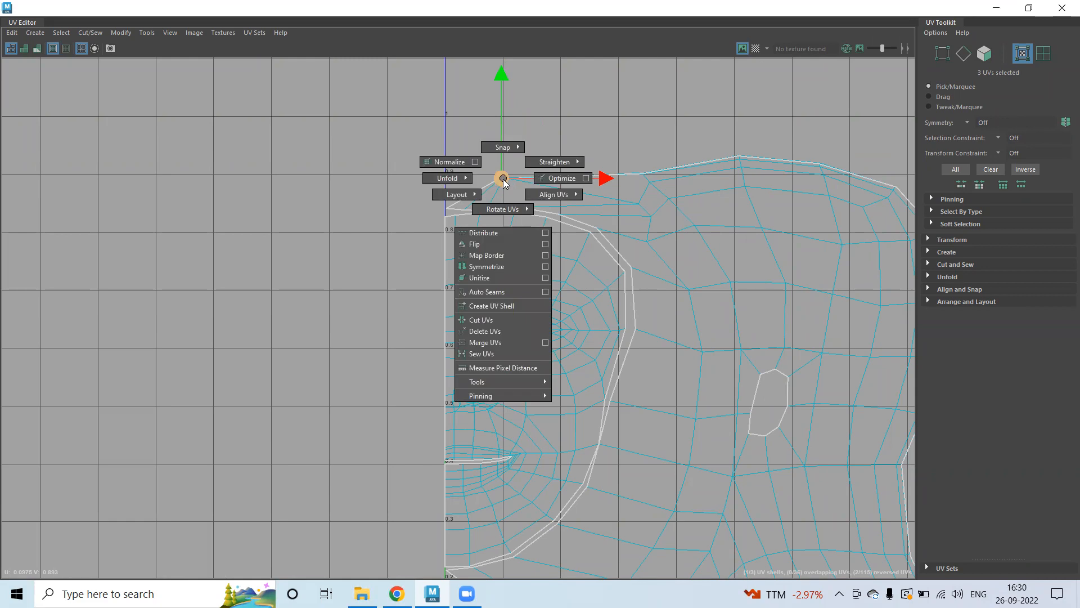
key(Escape)
ctrl+right_click(503, 181)
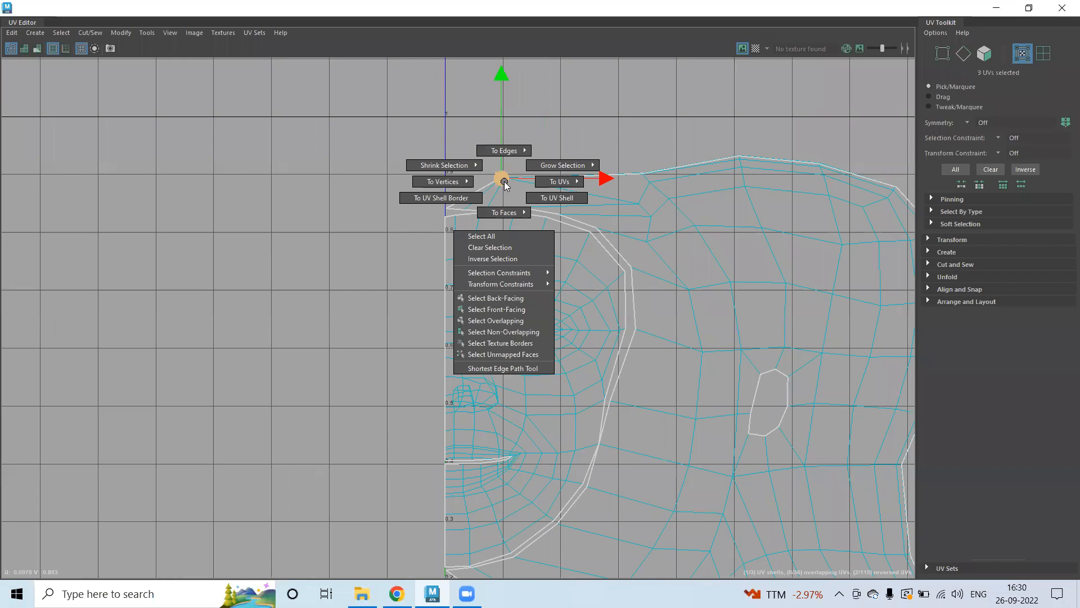
shift+right_click(504, 184)
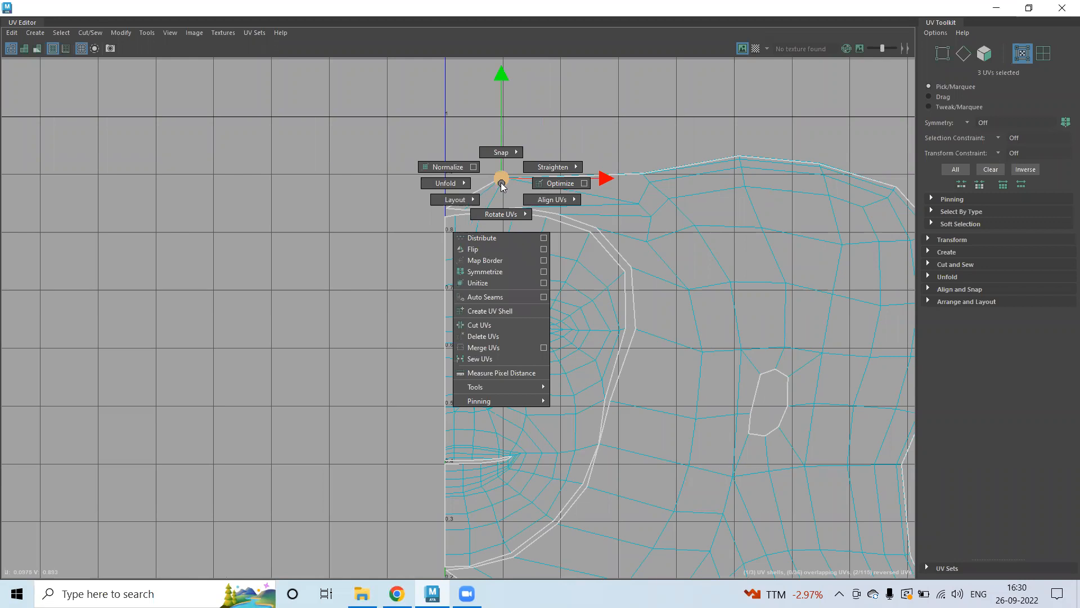
drag(485, 157, 530, 190)
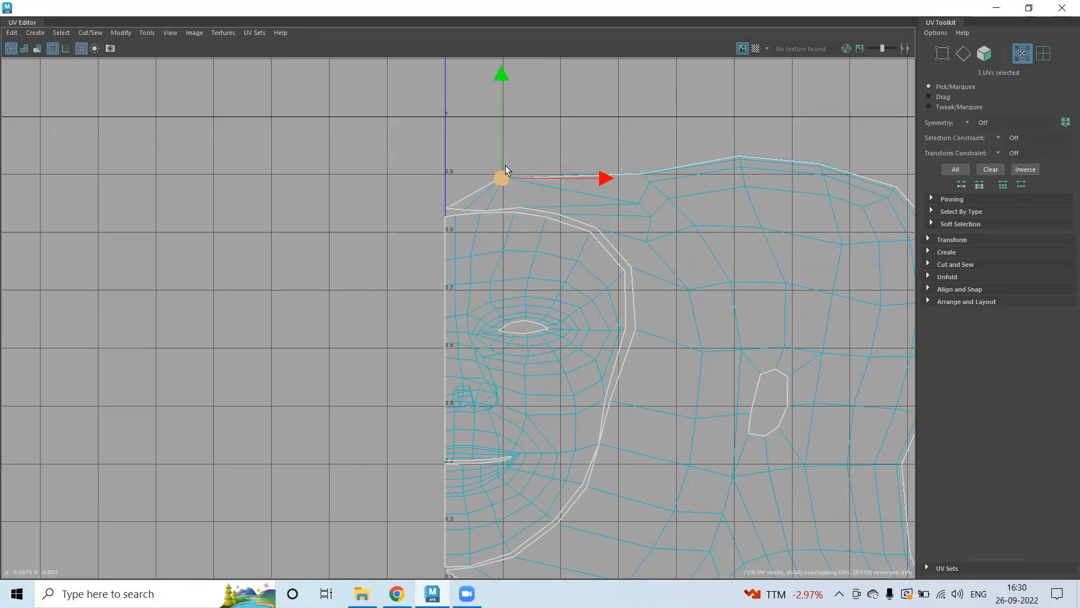
shift+right_click(507, 169)
shift+right_drag(507, 169, 390, 163)
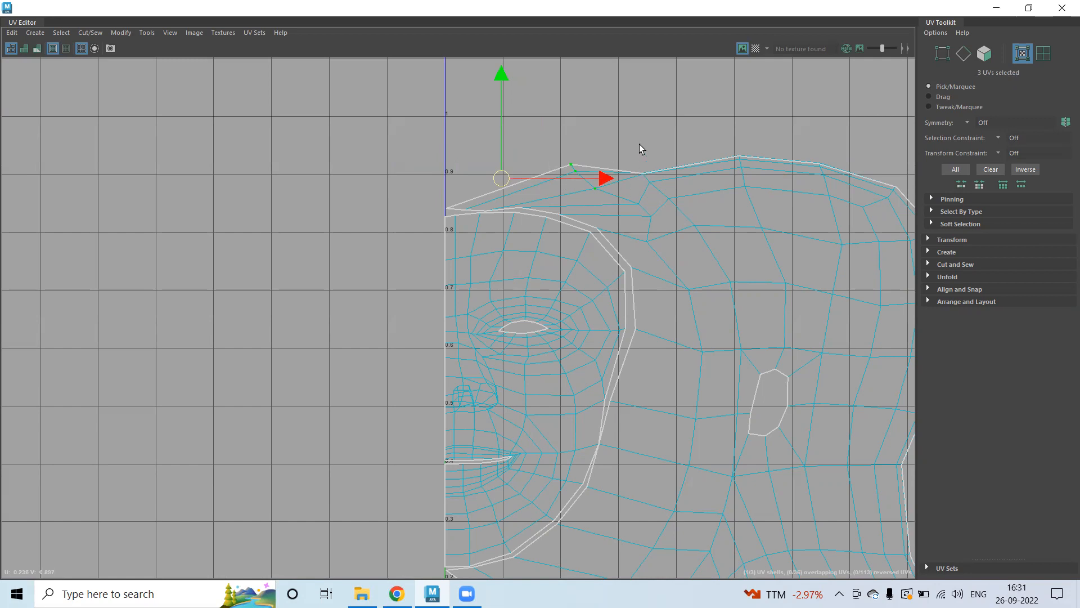
- Unfold the next groups of UVs along the side-of-head shell's top edge, working back from the forehead to the crown
drag(670, 207, 662, 195)
shift+right_drag(647, 189, 534, 187)
drag(765, 186, 759, 179)
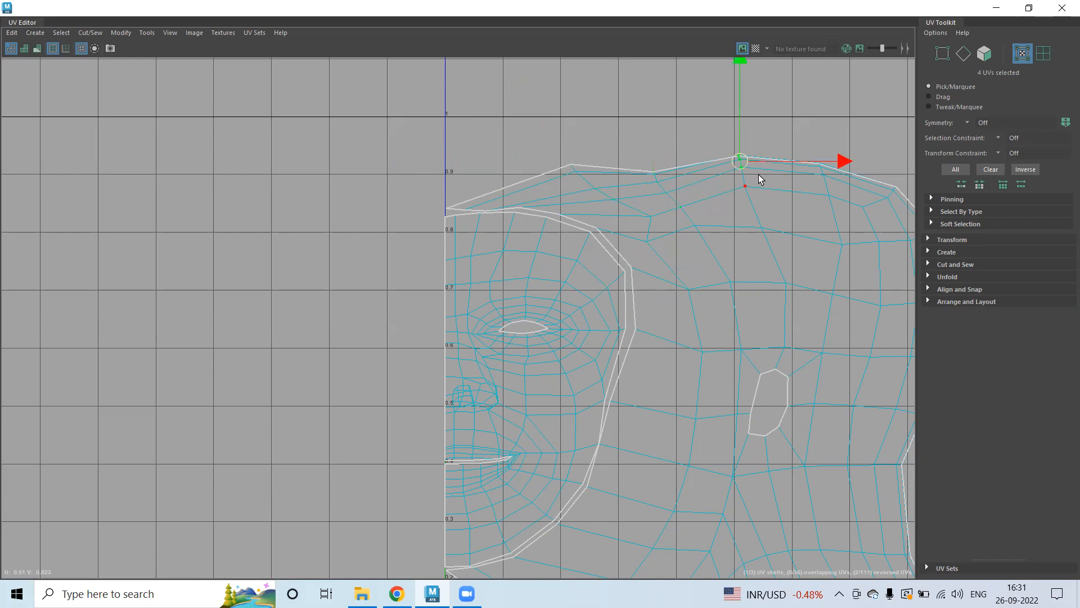
key(g)
drag(815, 146, 827, 177)
key(g)
- Raise the top-border UV near U 0.34 on the side-of-head shell to about V 0.93
mouse_move(647, 170)
mouse_down()
mouse_move(661, 189)
mouse_move(644, 155)
mouse_up()
click(646, 164)
click(652, 171)
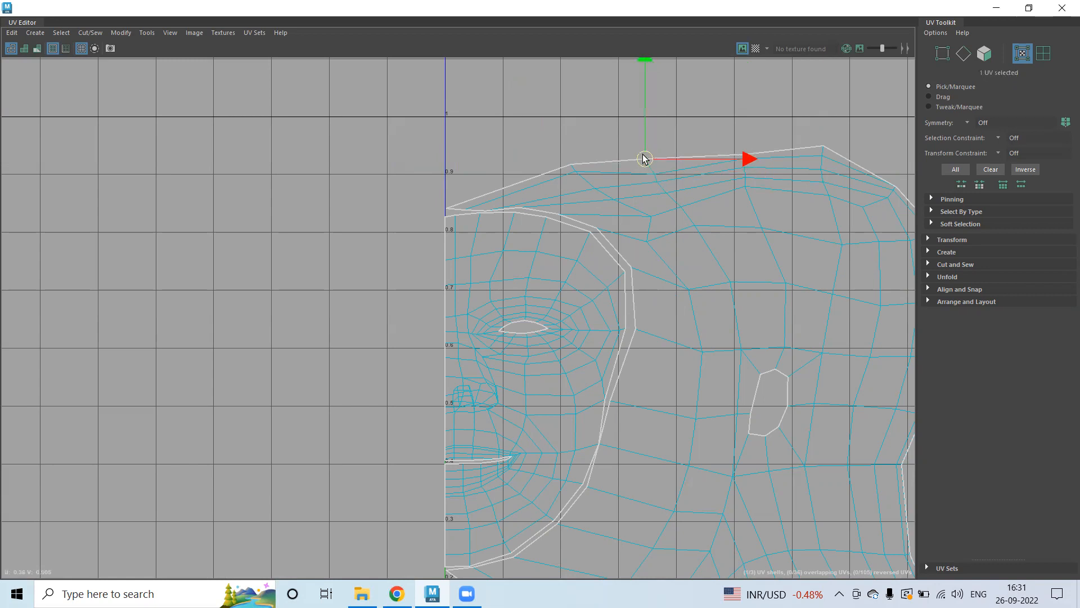
key(ctrl+z)
scroll(721, 222, down, 1)
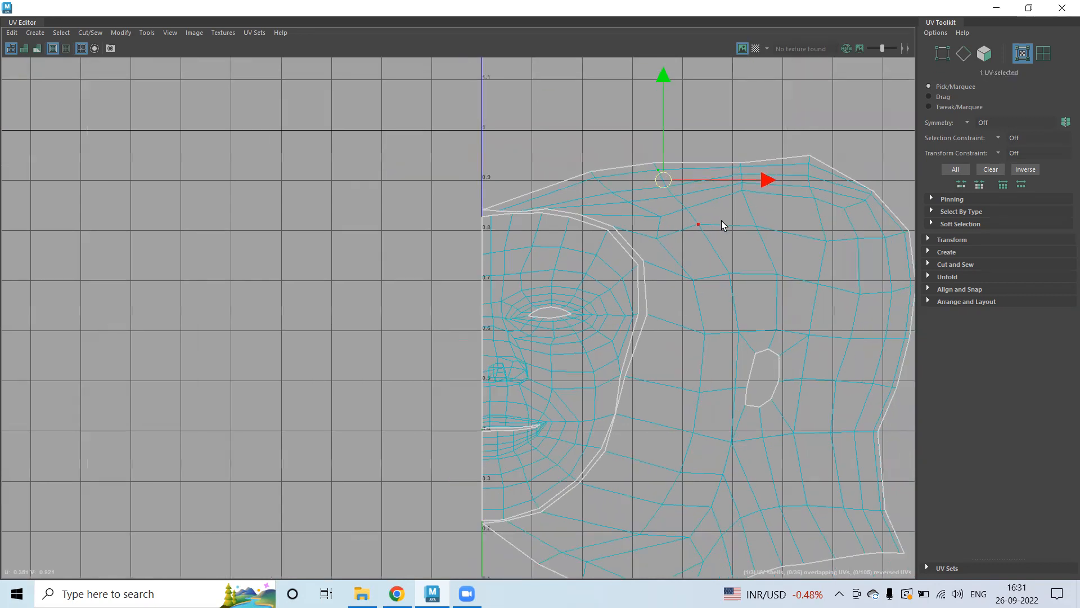
- Unfold the UV groups just inside the border along the crown and down the back of the head
drag(753, 182, 753, 182)
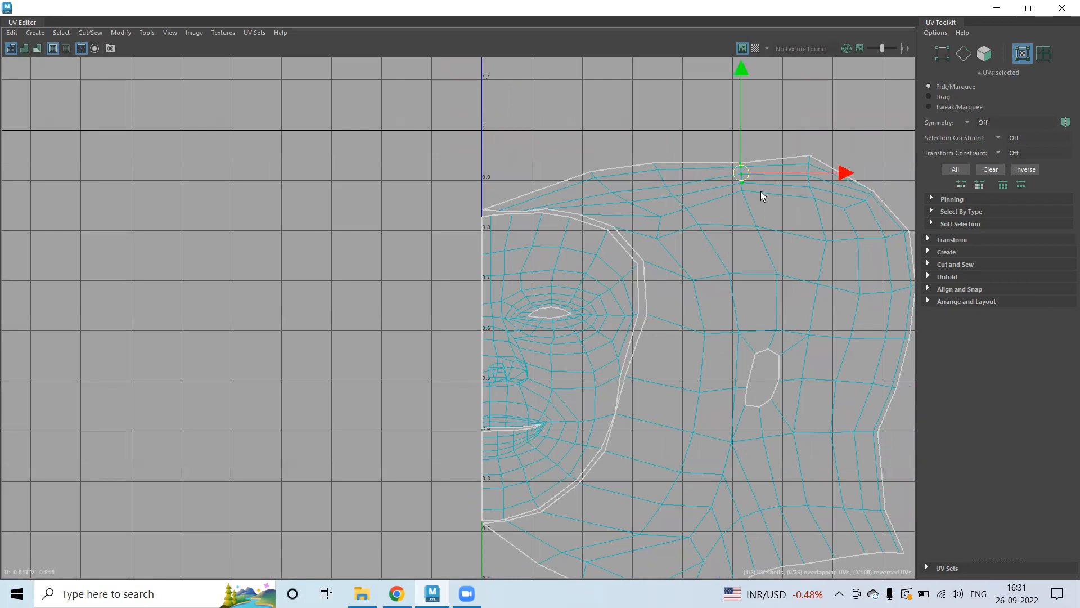
alt+middle_drag(766, 238, 612, 204)
drag(711, 170, 714, 172)
drag(779, 185, 739, 213)
drag(763, 250, 716, 484)
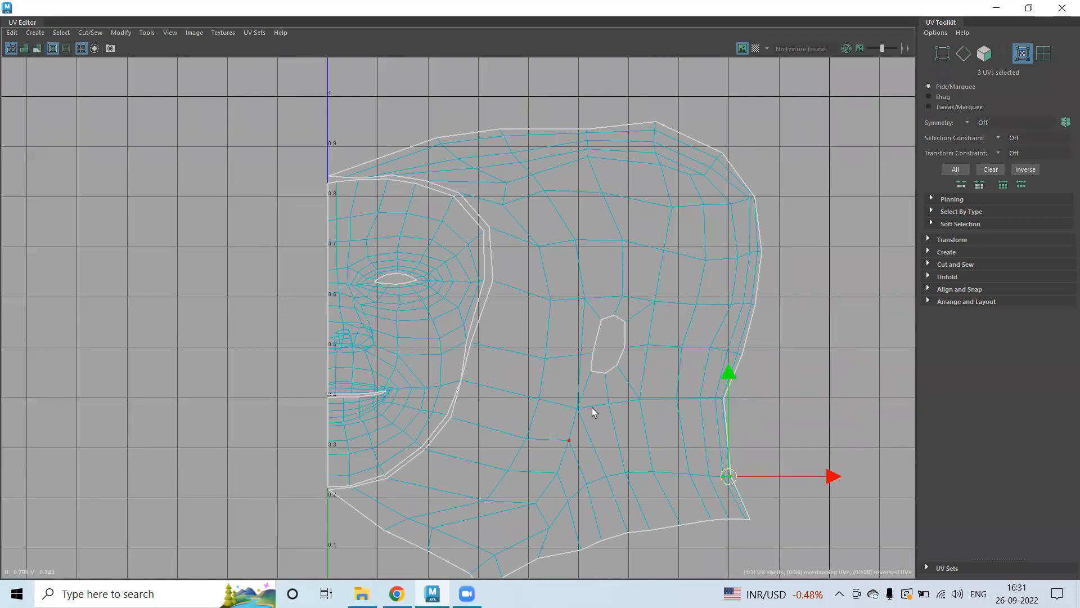
- Unfold the interior UVs of the side-of-head shell below the chin and jaw to even out the stretched faces
alt+middle_drag(531, 391, 536, 278)
scroll(696, 374, up, 1)
scroll(695, 374, up, 1)
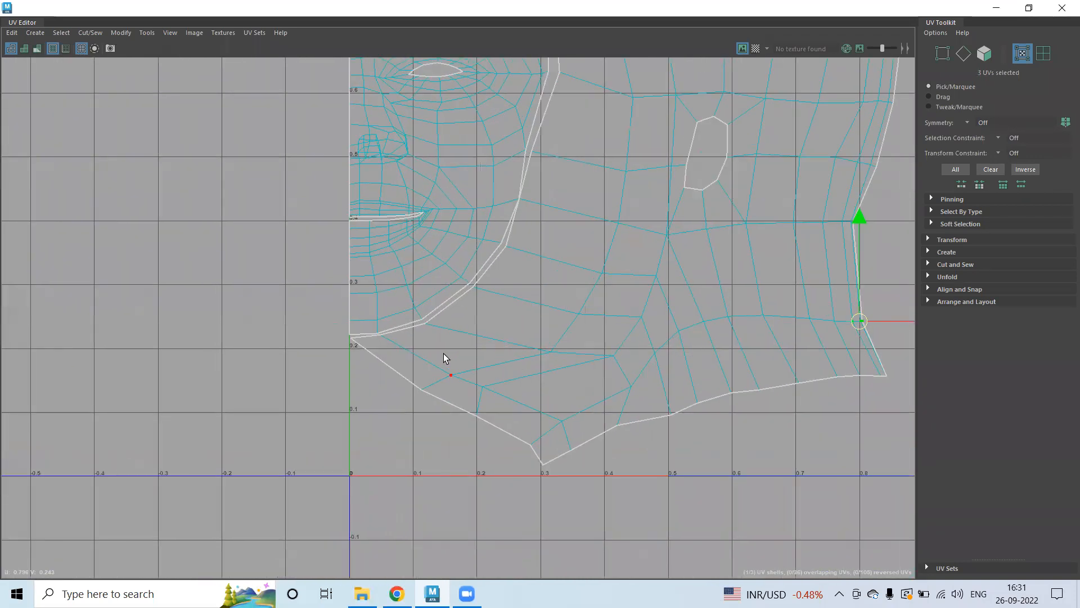
drag(502, 394, 509, 388)
drag(600, 385, 638, 346)
drag(583, 304, 659, 351)
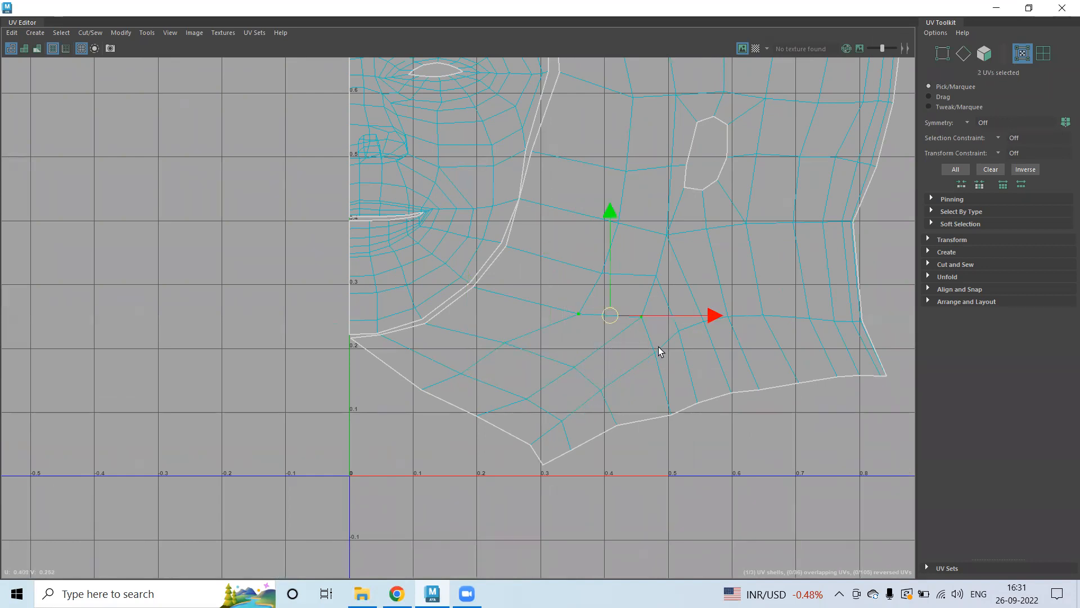
- Unfold the interior UVs between the face border and the ear opening, from the lower cheek up to the temple
middle_drag(661, 295, 616, 242)
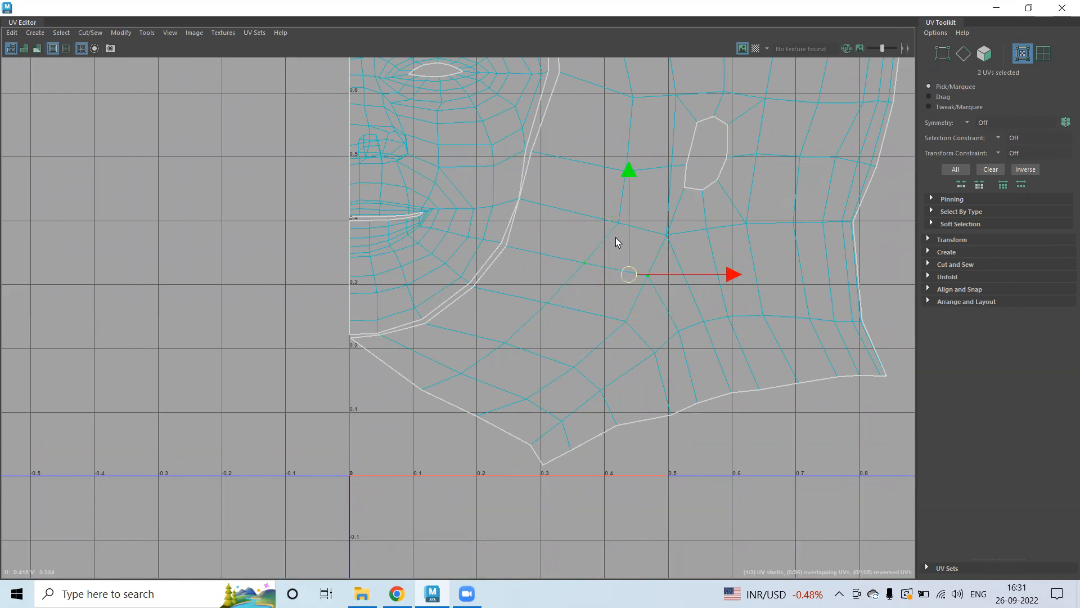
middle_drag(675, 257, 689, 212)
drag(592, 135, 654, 197)
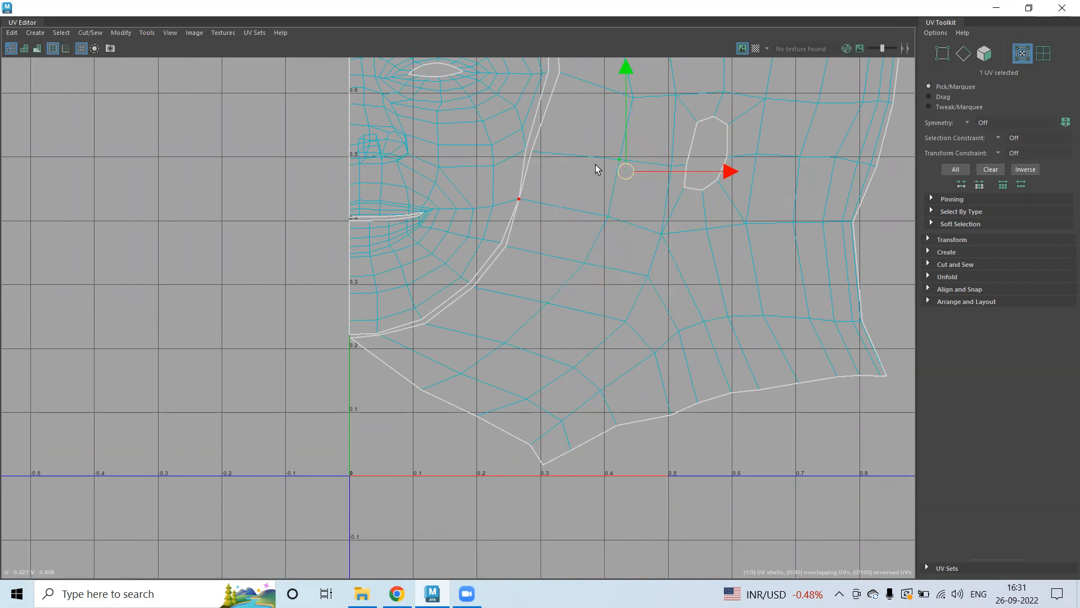
alt+middle_drag(664, 109, 646, 247)
drag(590, 196, 638, 253)
middle_drag(637, 252, 625, 241)
drag(571, 136, 622, 190)
middle_drag(622, 190, 614, 181)
drag(542, 102, 576, 133)
middle_drag(586, 158, 596, 249)
- Unfold the UV groups below the top border, from above the forehead back to the rear of the crown
drag(540, 159, 605, 194)
shift+right_drag(605, 194, 592, 181)
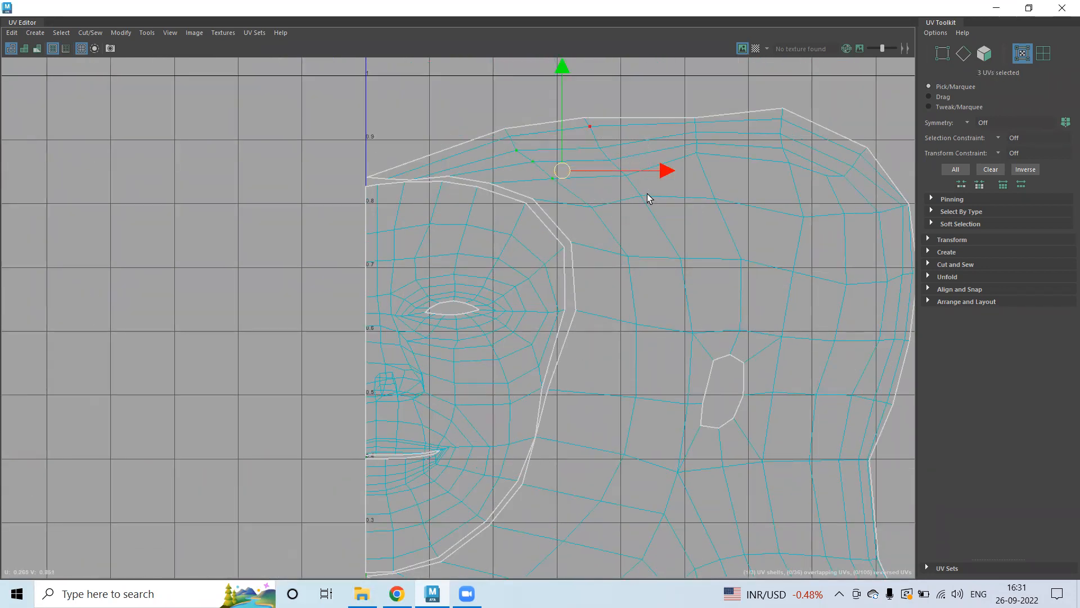
drag(647, 193, 649, 199)
drag(723, 175, 723, 176)
shift+right_drag(723, 175, 712, 162)
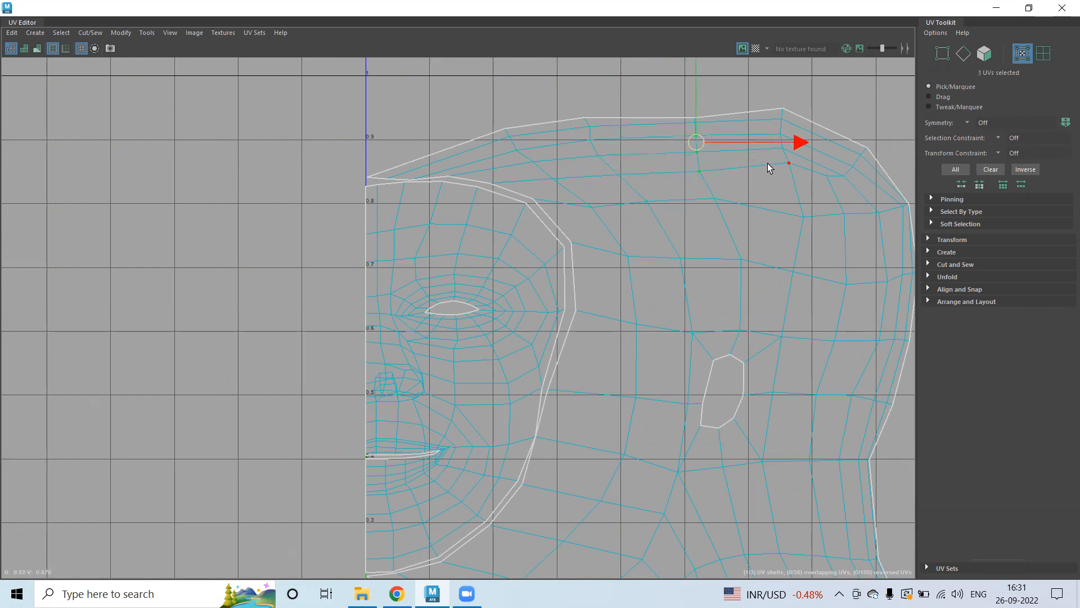
drag(784, 151, 798, 171)
shift+right_drag(798, 171, 786, 158)
- Unfold the remaining uneven UVs at the crown and around the head's upper back corner
drag(685, 111, 710, 143)
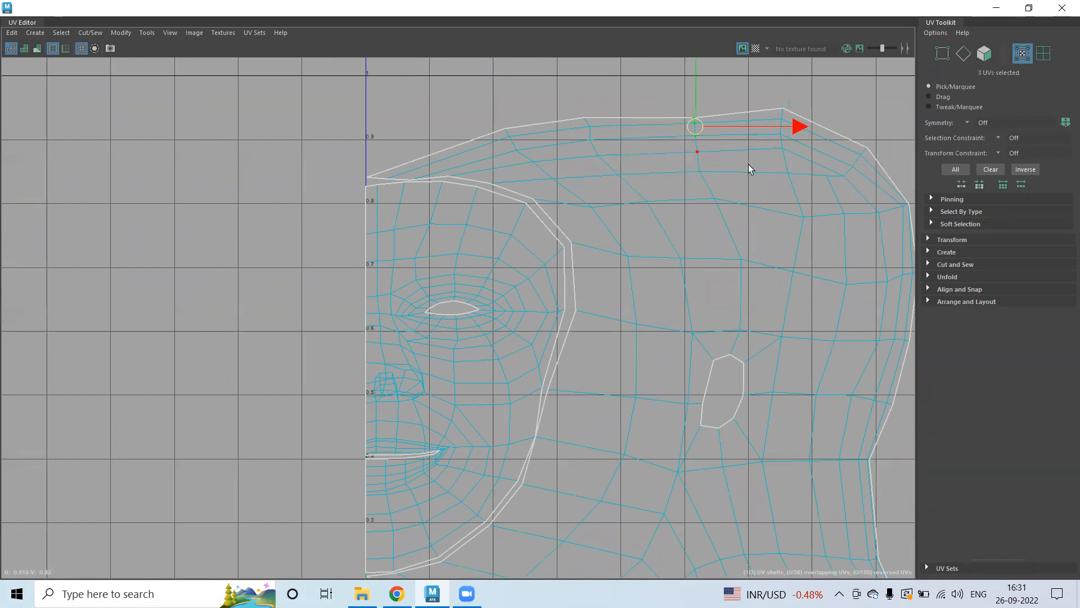
drag(773, 157, 859, 215)
shift+right_drag(859, 214, 854, 213)
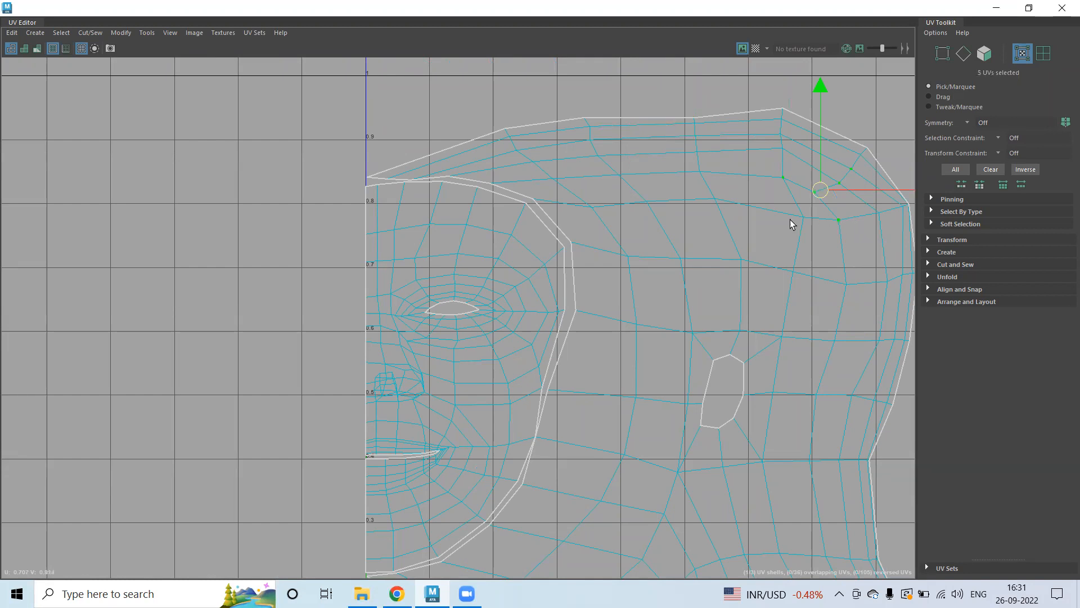
drag(710, 188, 748, 224)
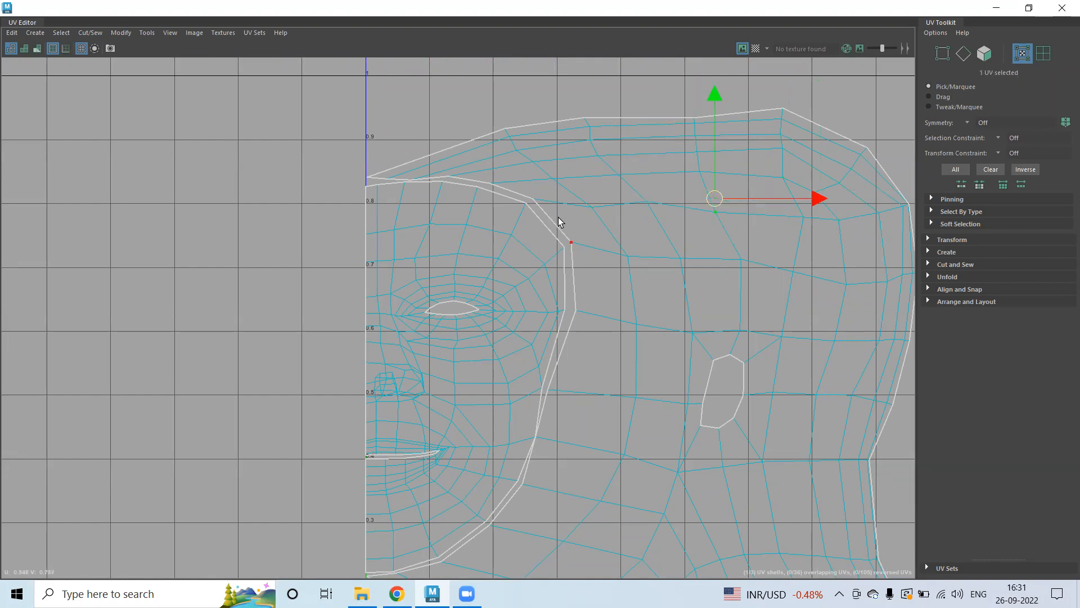
- Sew the first shared border edge at the forehead's centre line to join the face and side-of-head shells
scroll(409, 192, up, 5)
ctrl+right_drag(321, 172, 311, 189)
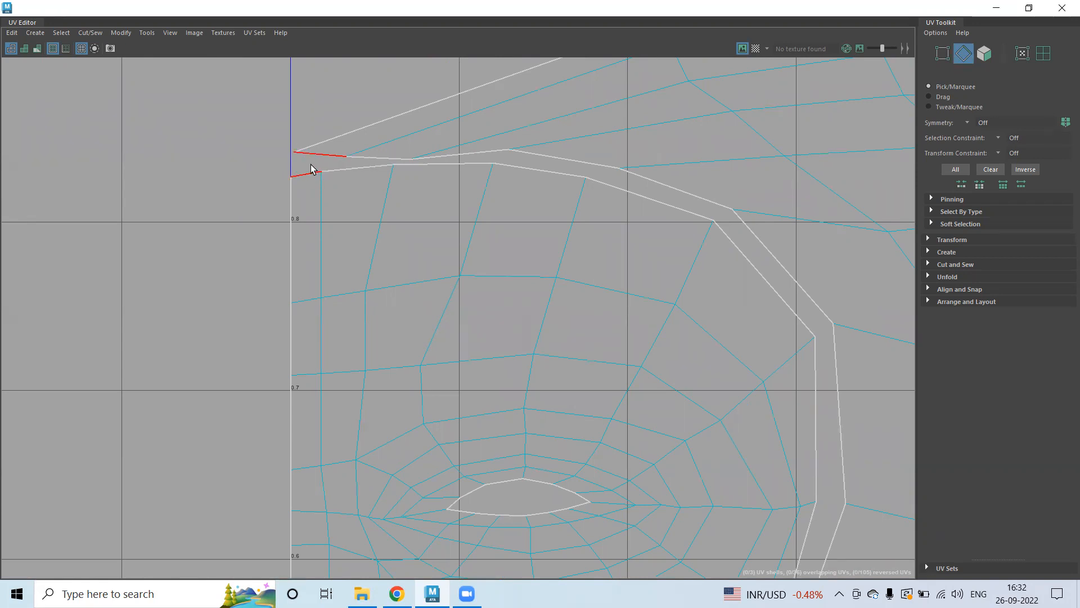
click(310, 175)
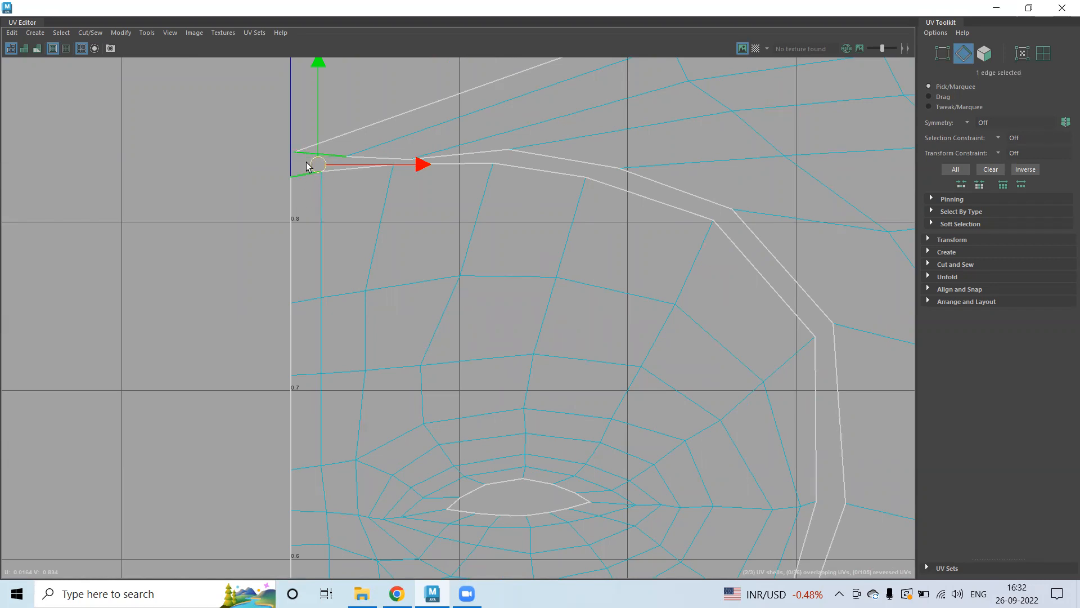
shift+right_click(308, 172)
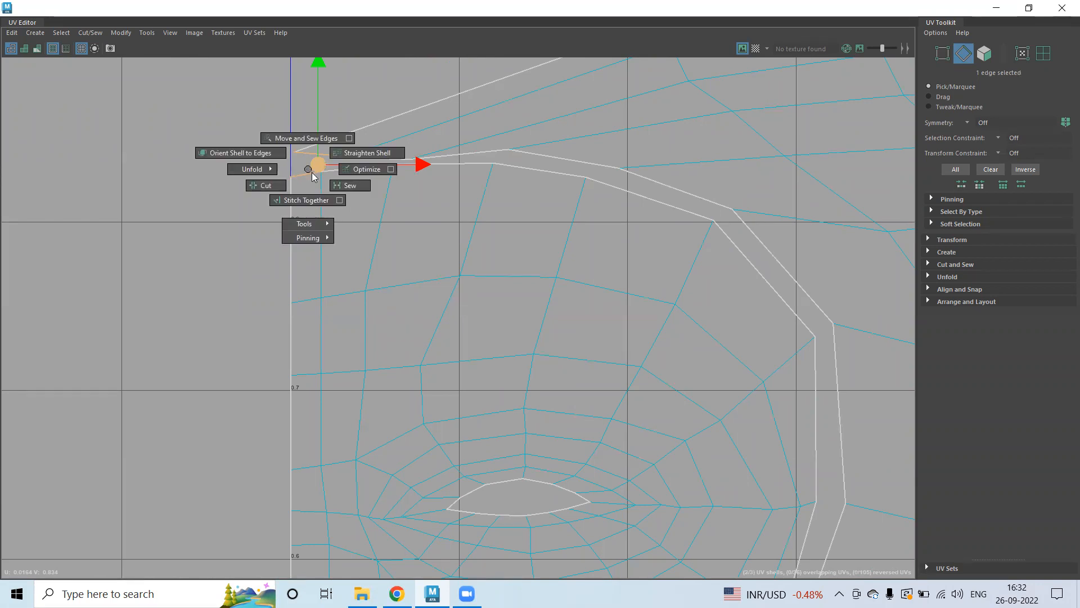
click(341, 186)
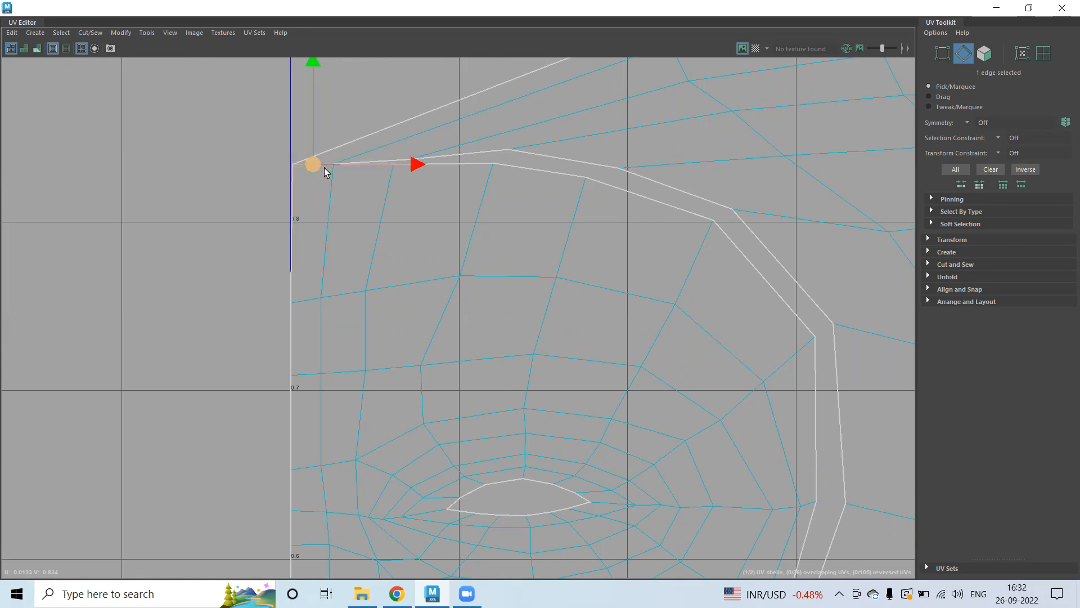
- Sew the following shared border edges across the top of the forehead toward the temple
click(370, 180)
click(366, 166)
key(g)
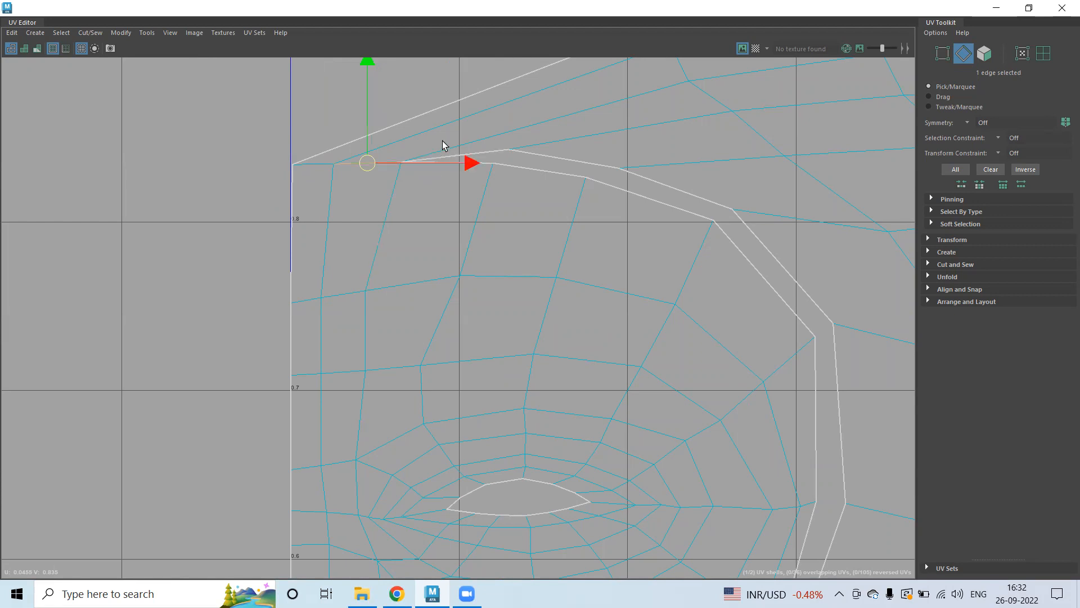
click(494, 154)
key(g)
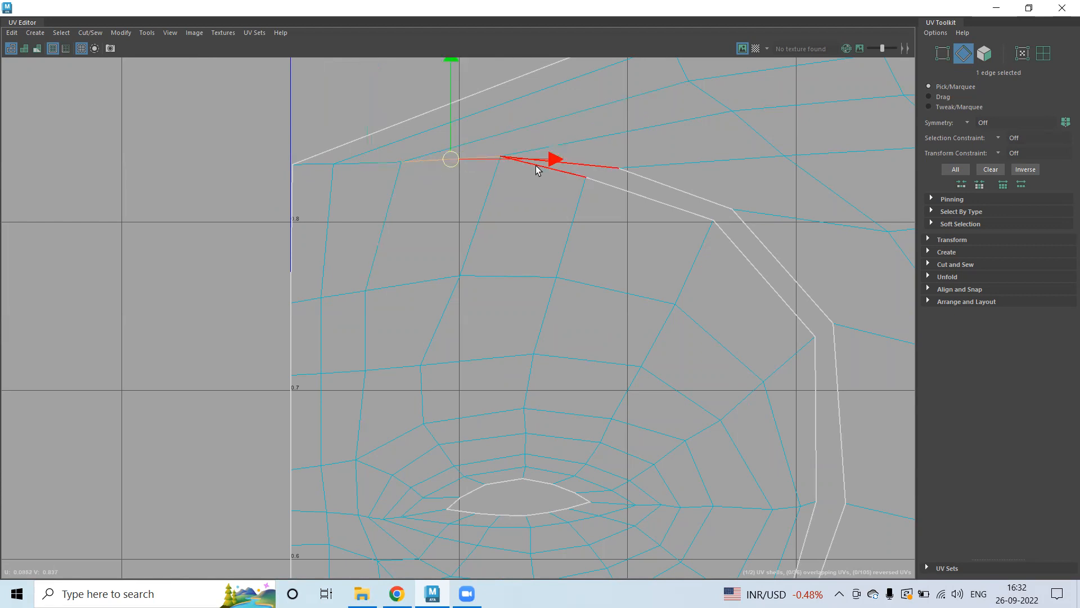
click(563, 174)
key(g)
click(638, 193)
key(g)
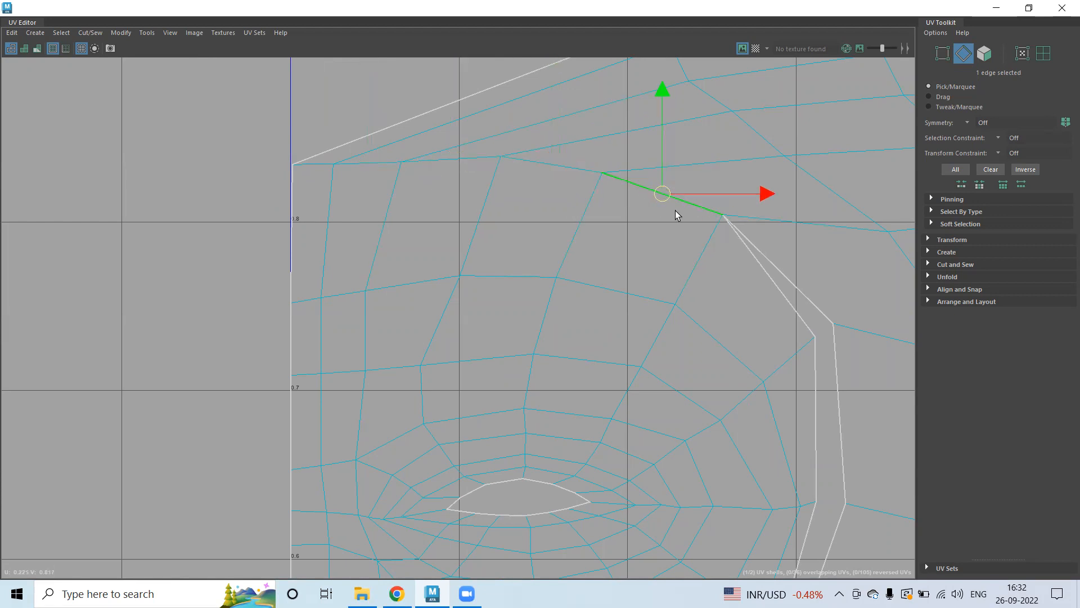
- Sew the shared border edges from the temple down past the outer eye to the upper cheek
click(741, 238)
key(g)
scroll(746, 286, down, 2)
alt+middle_drag(753, 332, 586, 138)
click(647, 209)
key(g)
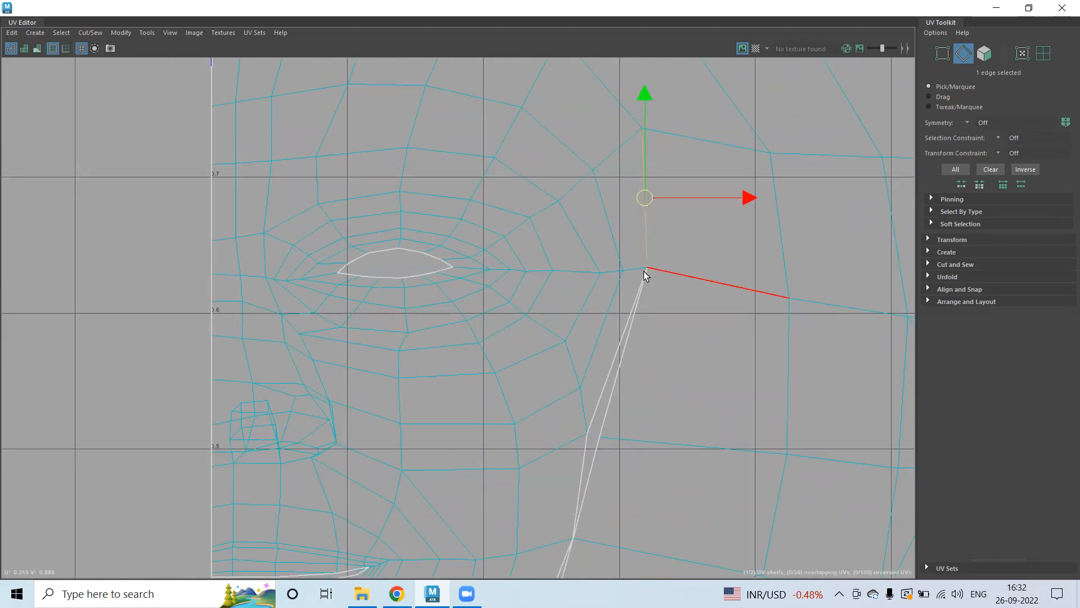
key(g)
- Sew the remaining shared border edges from the cheek along the jaw to the chin's centre line
alt+middle_drag(683, 322, 686, 51)
alt+middle_drag(647, 272, 658, 164)
click(594, 132)
click(575, 210)
key(g)
click(512, 313)
key(g)
click(444, 366)
key(g)
click(330, 436)
key(g)
click(271, 446)
key(g)
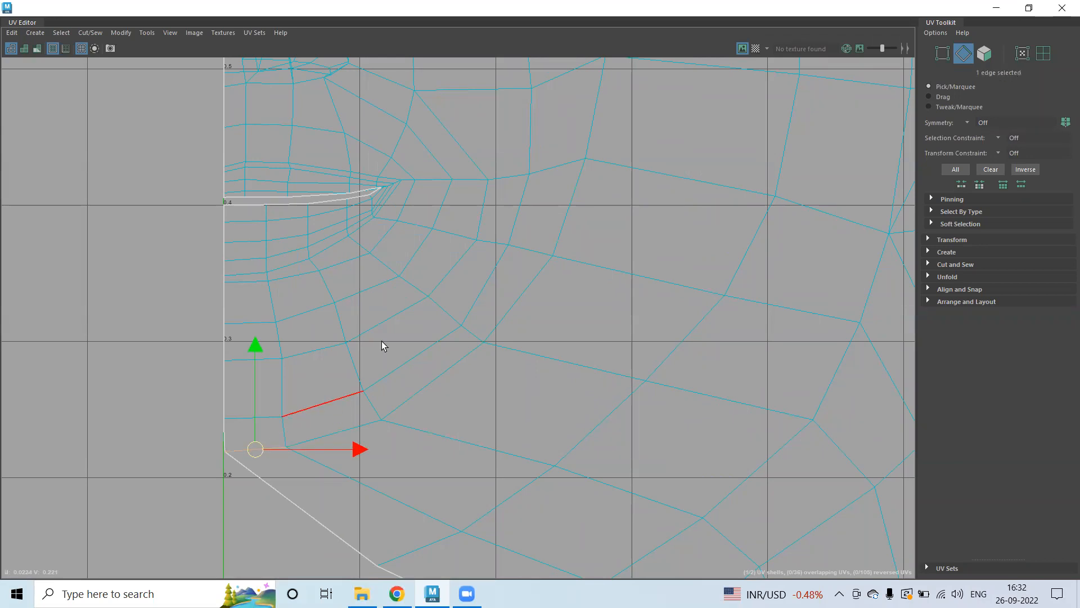
- Select all UVs of the ear shell and move it close below the head shell
scroll(642, 243, down, 5)
scroll(499, 154, down, 5)
alt+middle_drag(305, 326, 261, 326)
alt+middle_drag(538, 275, 544, 105)
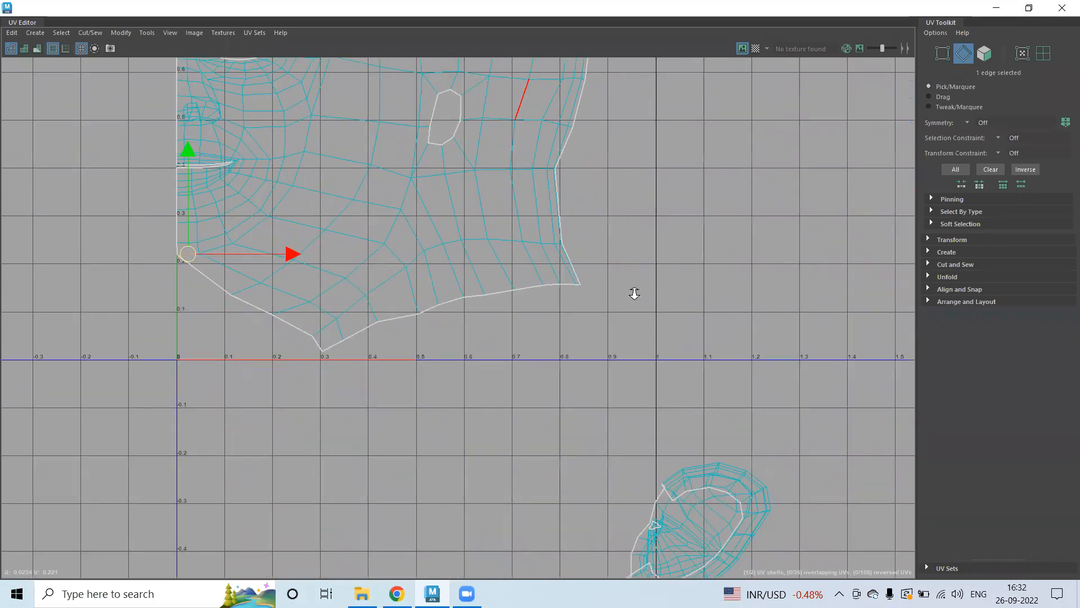
scroll(634, 293, down, 3)
right_drag(707, 452, 768, 418)
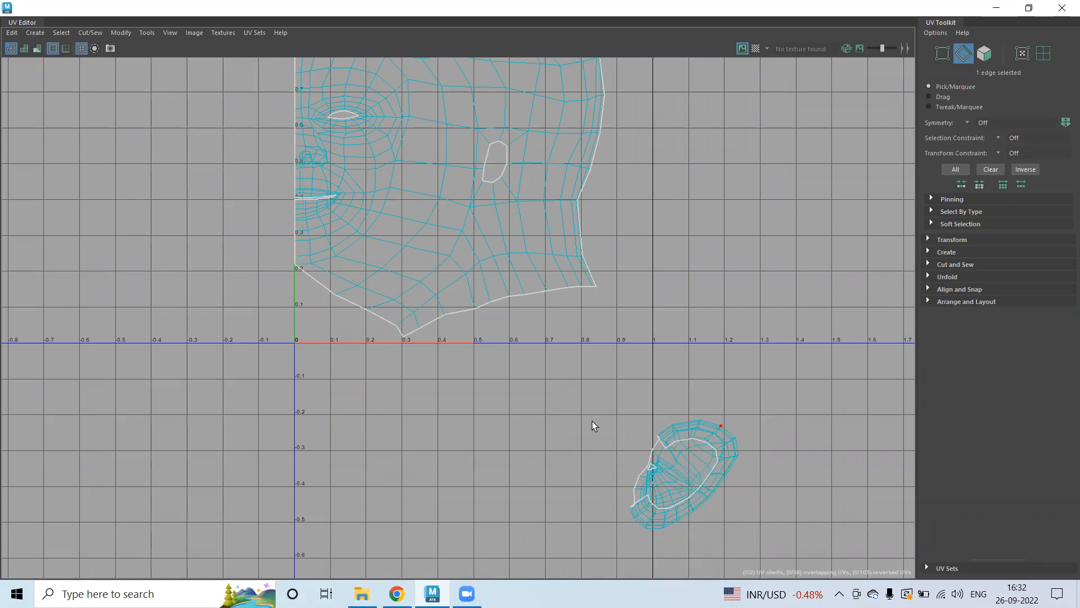
drag(592, 420, 834, 584)
drag(684, 464, 611, 293)
alt+middle_drag(551, 324, 488, 379)
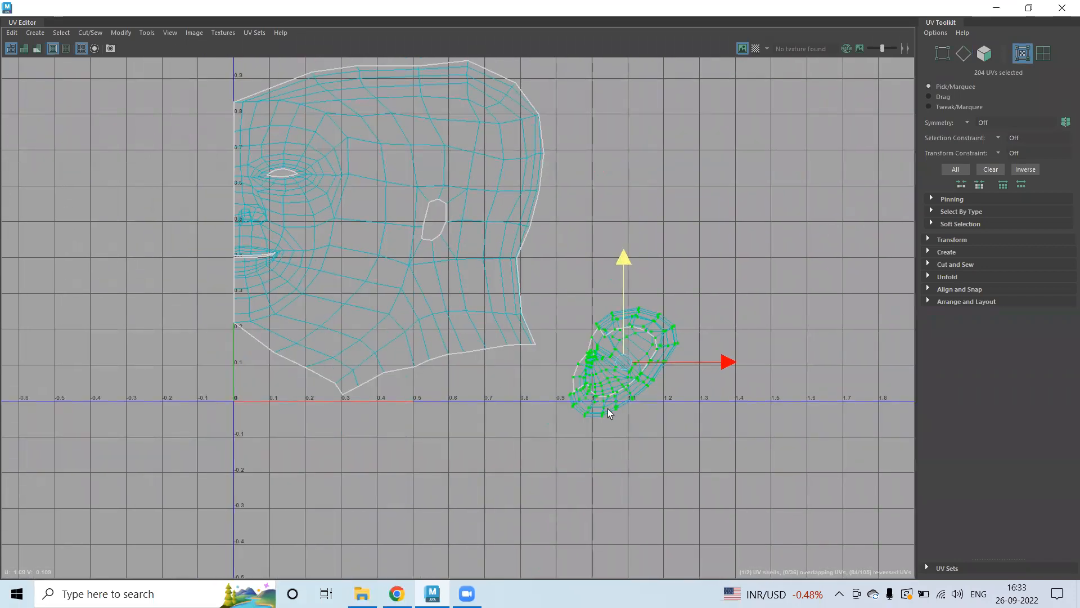
drag(623, 362, 456, 453)
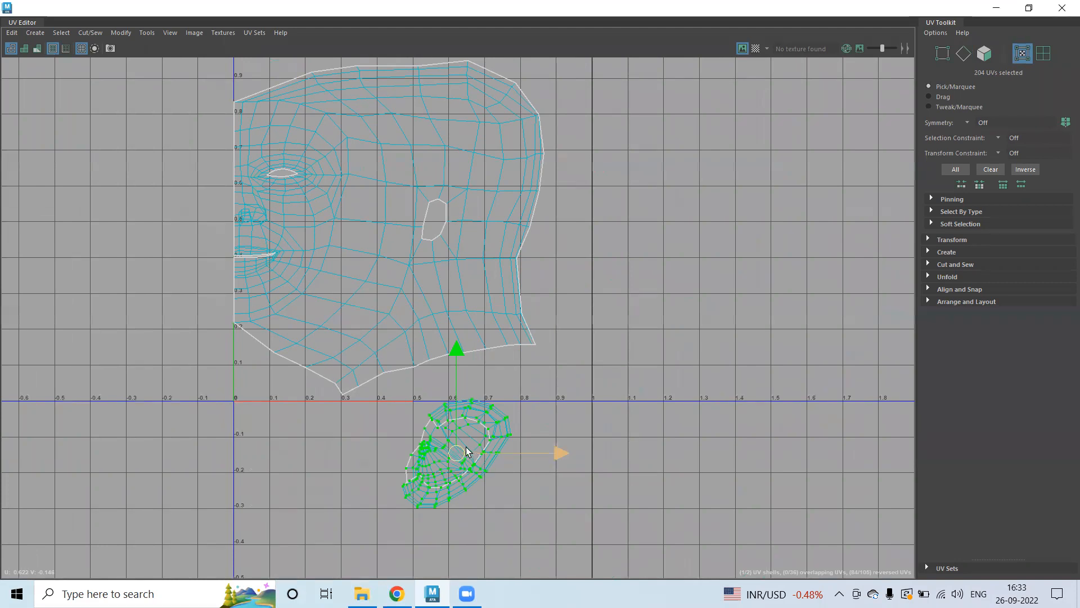
- Scale down and rotate the ear shell, fitting it beside the back of the neck inside the 0–1 UV tile
key(r)
drag(459, 454, 555, 361)
key(w)
key(e)
drag(641, 308, 613, 297)
key(w)
drag(567, 357, 595, 315)
key(r)
key(w)
drag(561, 284, 559, 282)
- Select all UVs of the head and ear shells and open the UV Snapshot options
click(647, 369)
scroll(585, 355, down, 3)
scroll(566, 363, down, 2)
drag(303, 136, 763, 508)
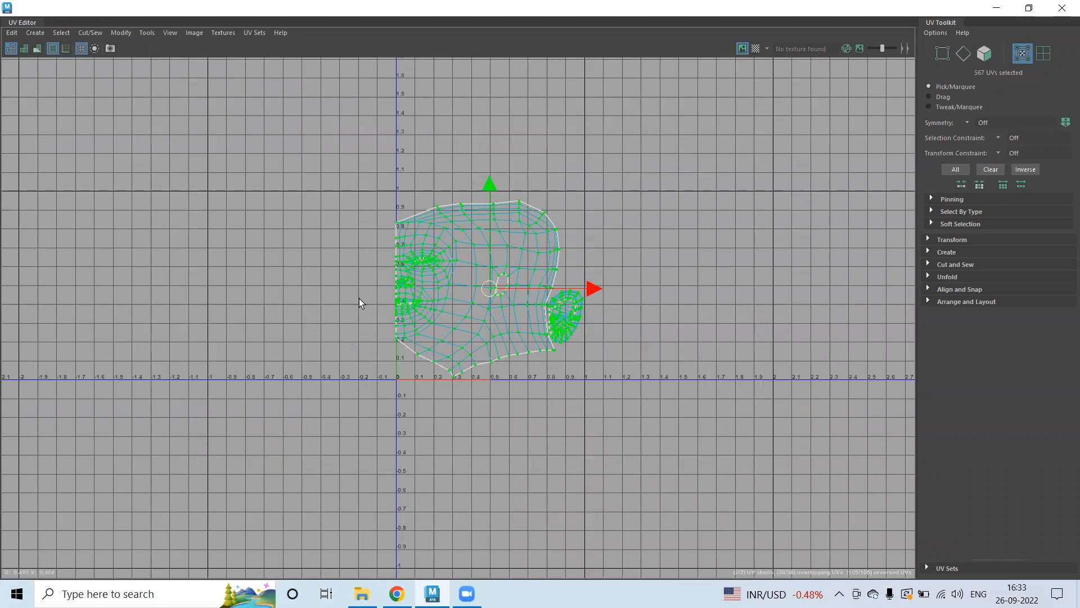
click(192, 32)
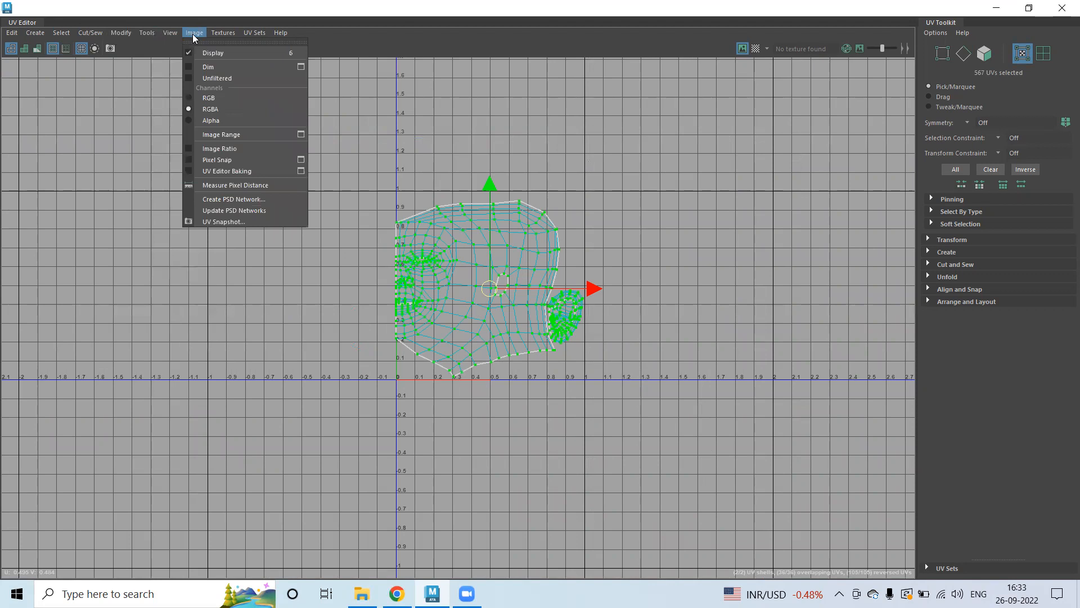
click(227, 222)
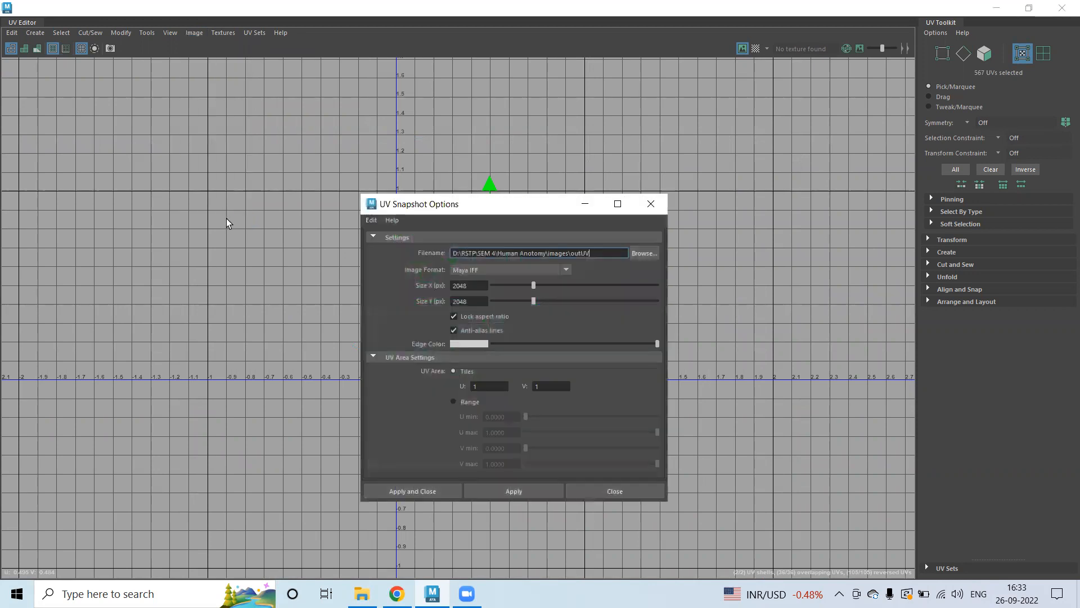
drag(443, 206, 145, 90)
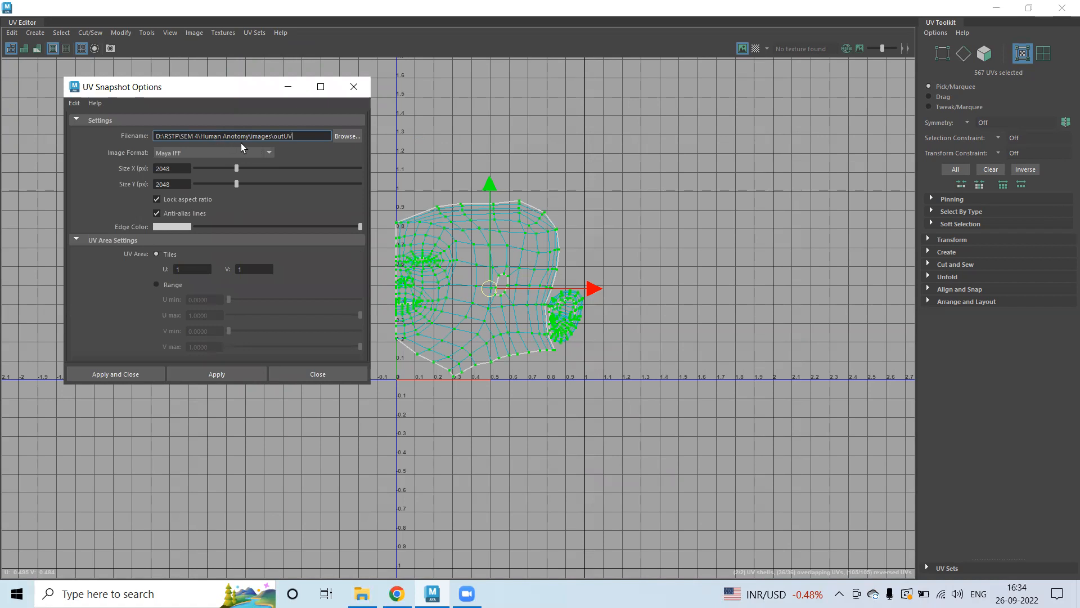
- Set the snapshot file to OutUV in the D:\RSTP\SEM 4\Face\images folder
click(348, 136)
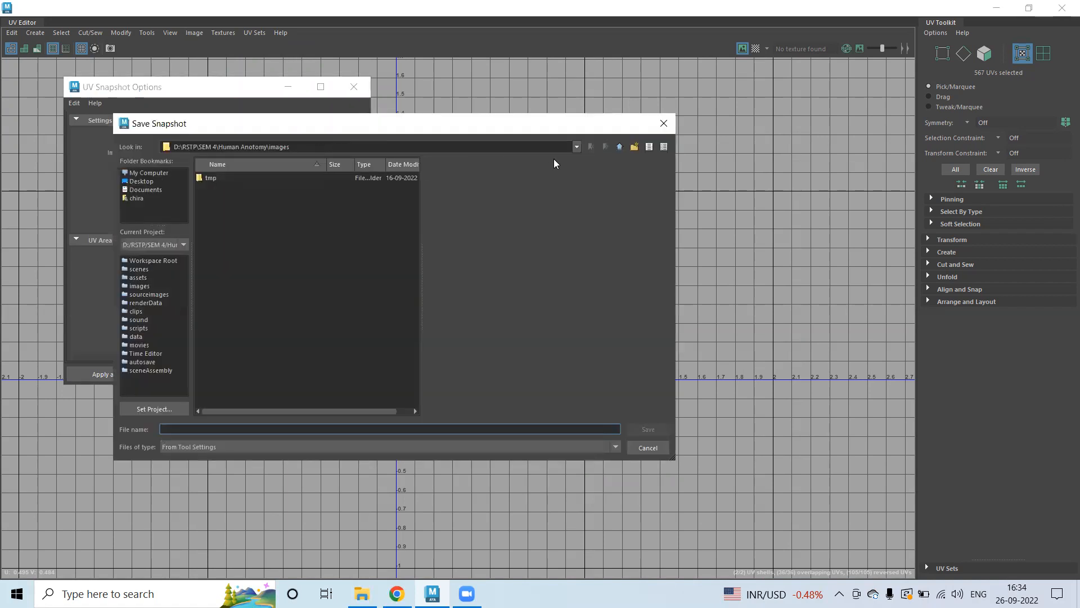
click(620, 147)
click(619, 147)
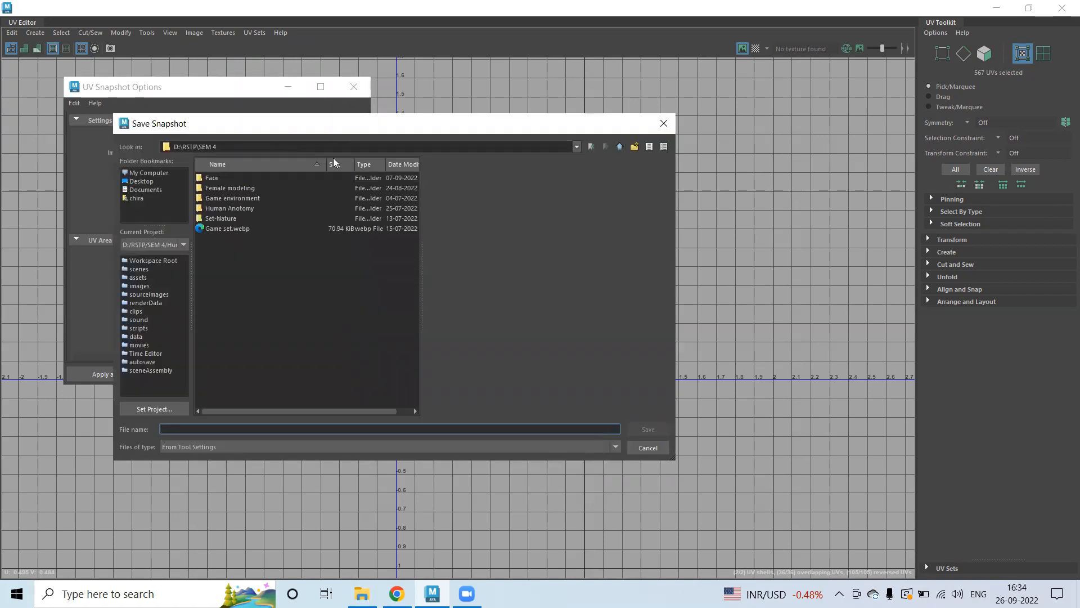
double_click(217, 178)
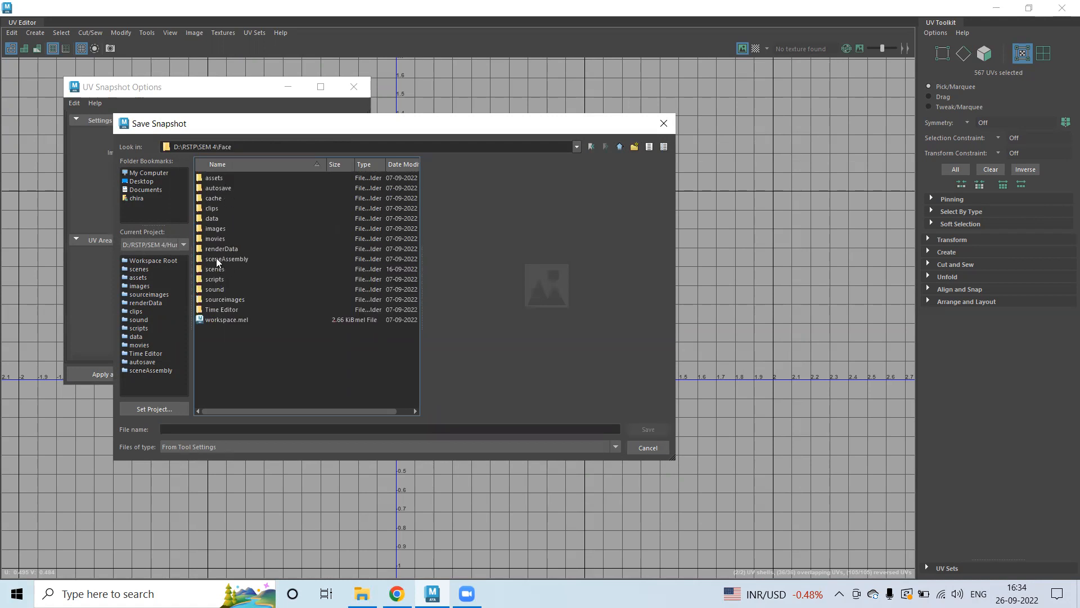
double_click(215, 229)
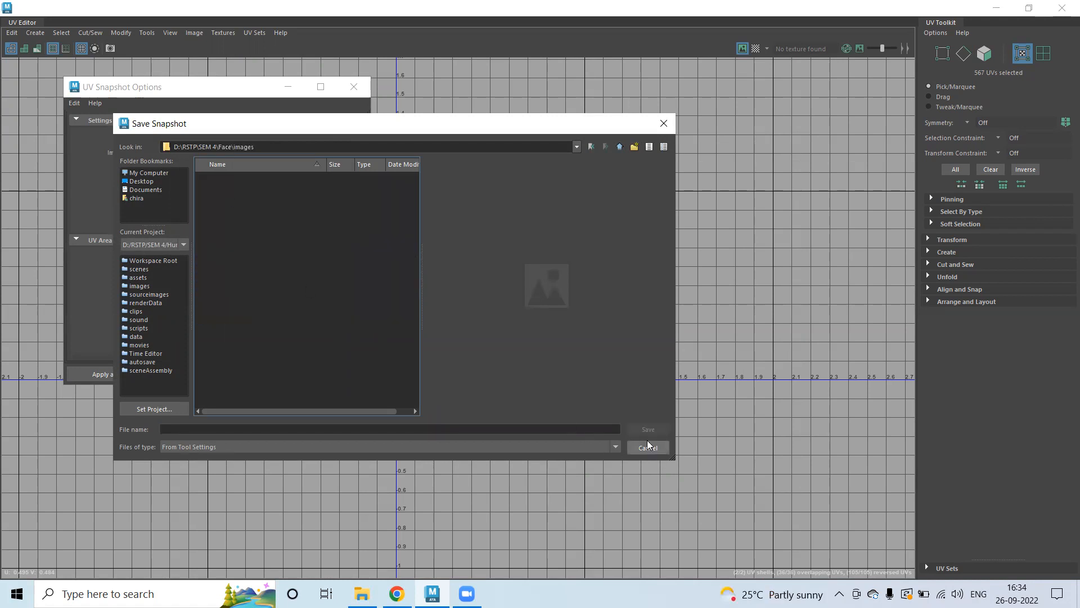
click(260, 427)
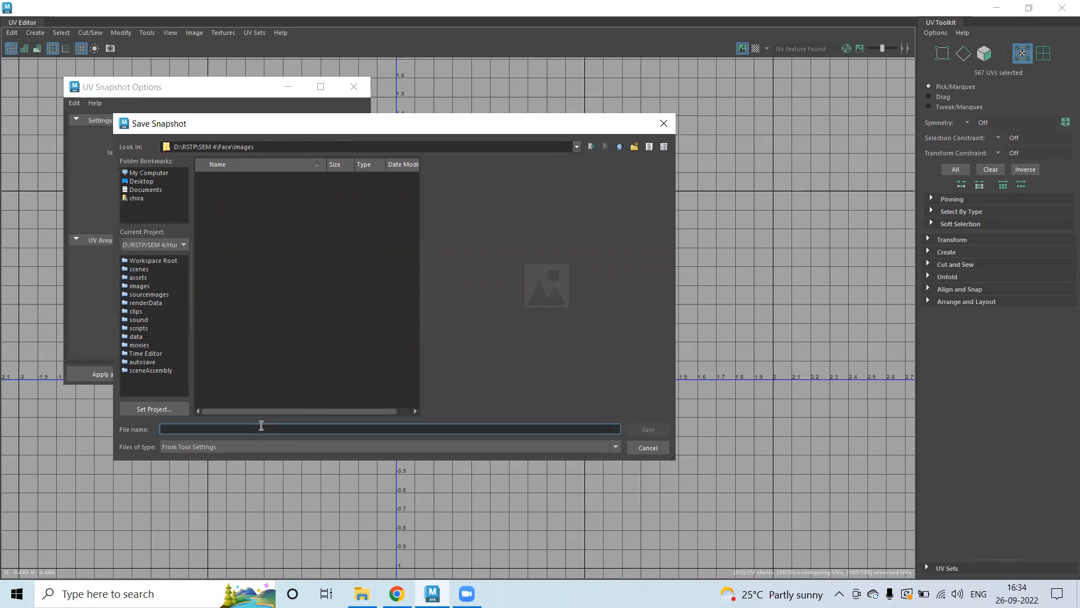
text(OutUV)
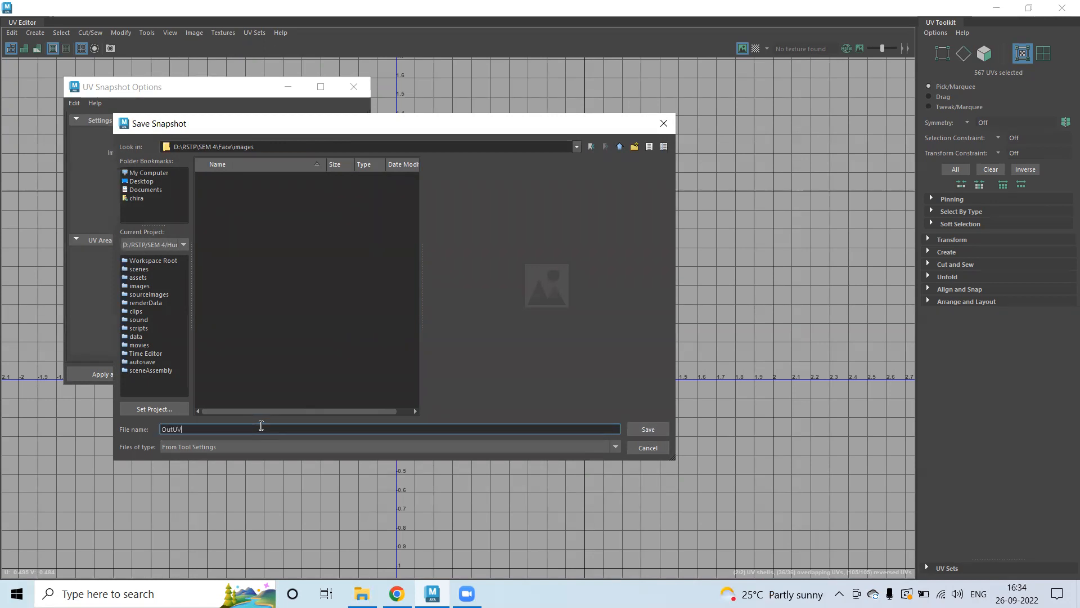
click(649, 429)
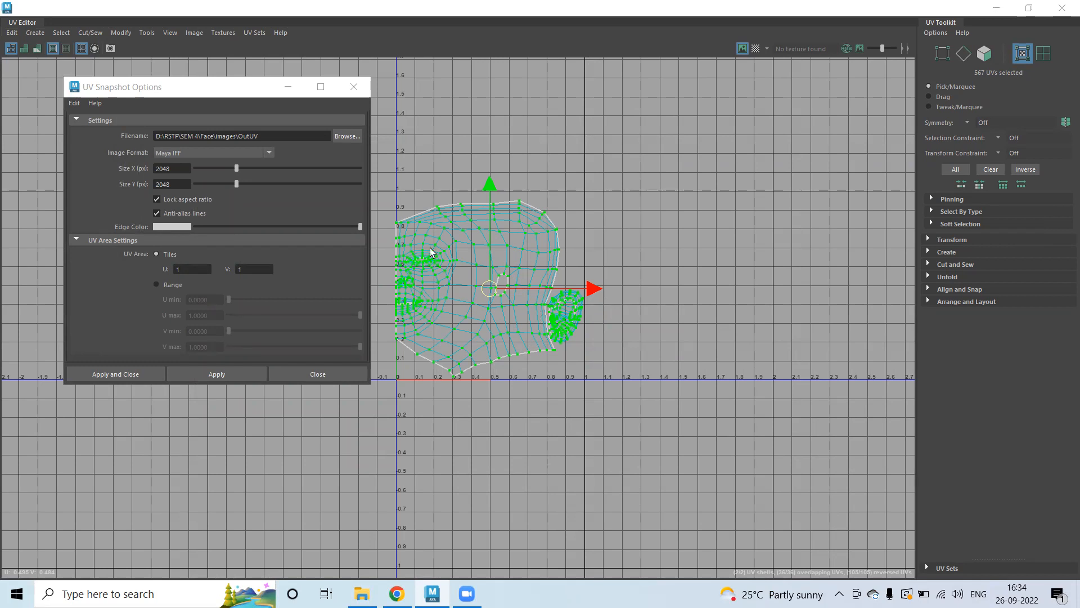
- Set the snapshot's edge color to black, export the snapshot and close the UV Editor
drag(221, 225, 196, 226)
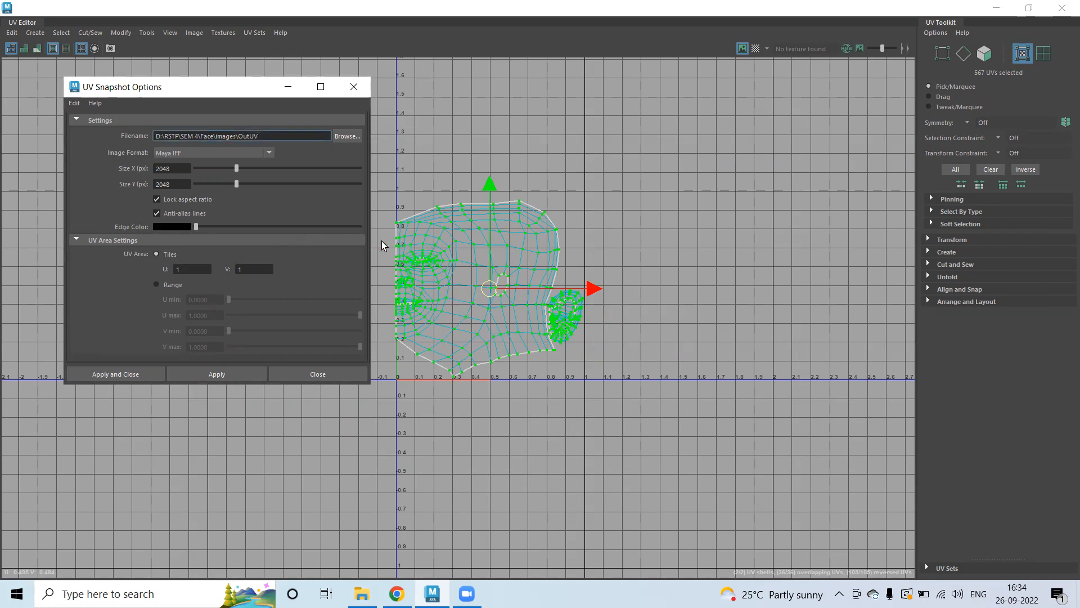
click(121, 373)
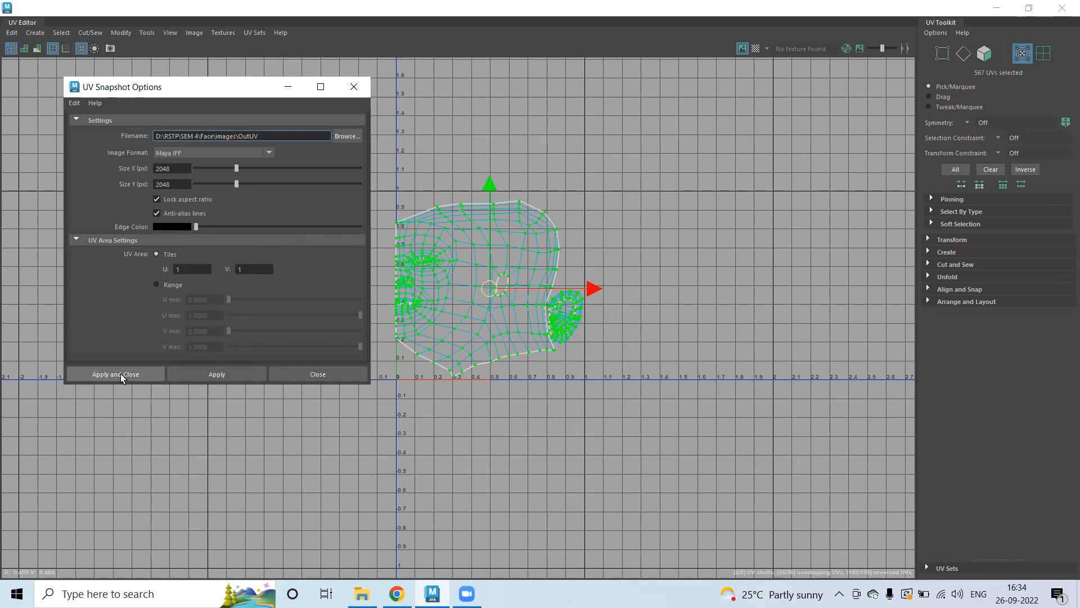
click(1062, 8)
- Return the half head to object mode, delete its construction history and deselect it
alt+drag(276, 259, 648, 316)
scroll(1022, 224, down, 1)
scroll(1019, 230, up, 2)
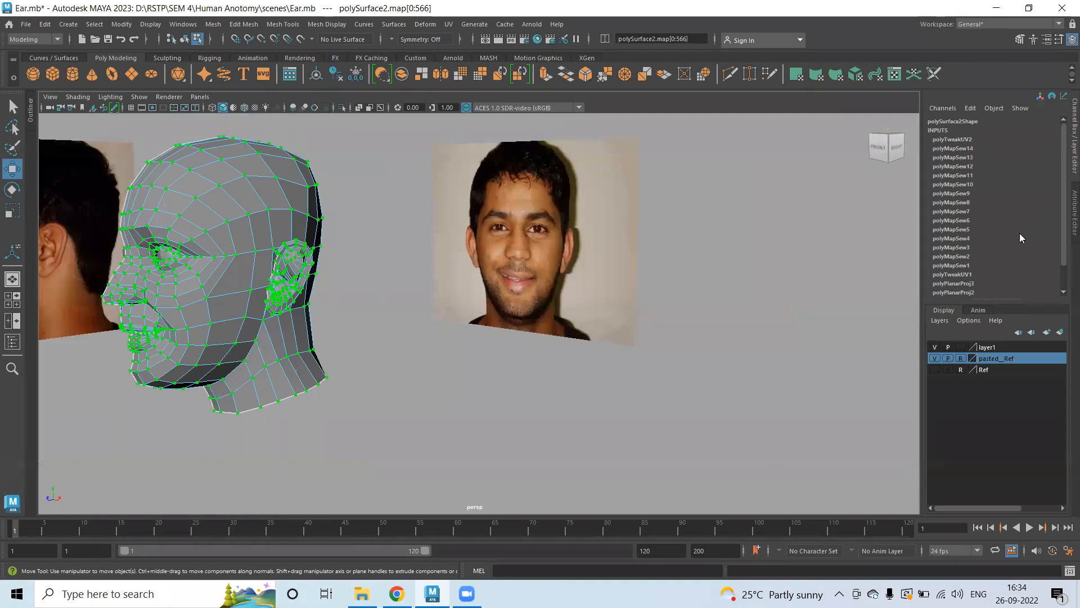
right_drag(270, 210, 305, 186)
click(267, 171)
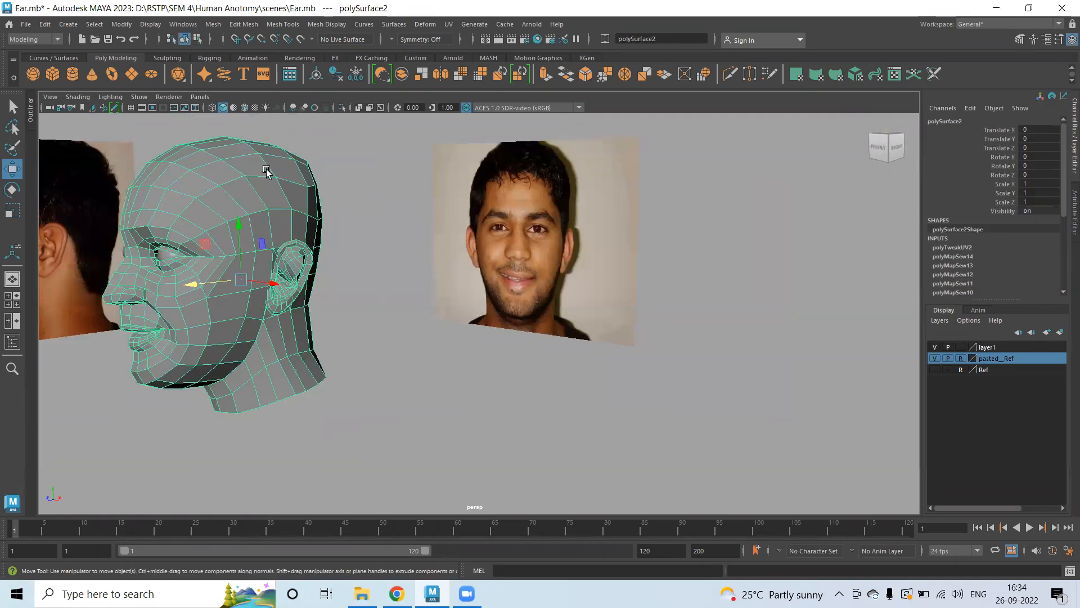
click(45, 24)
mouse_move(113, 163)
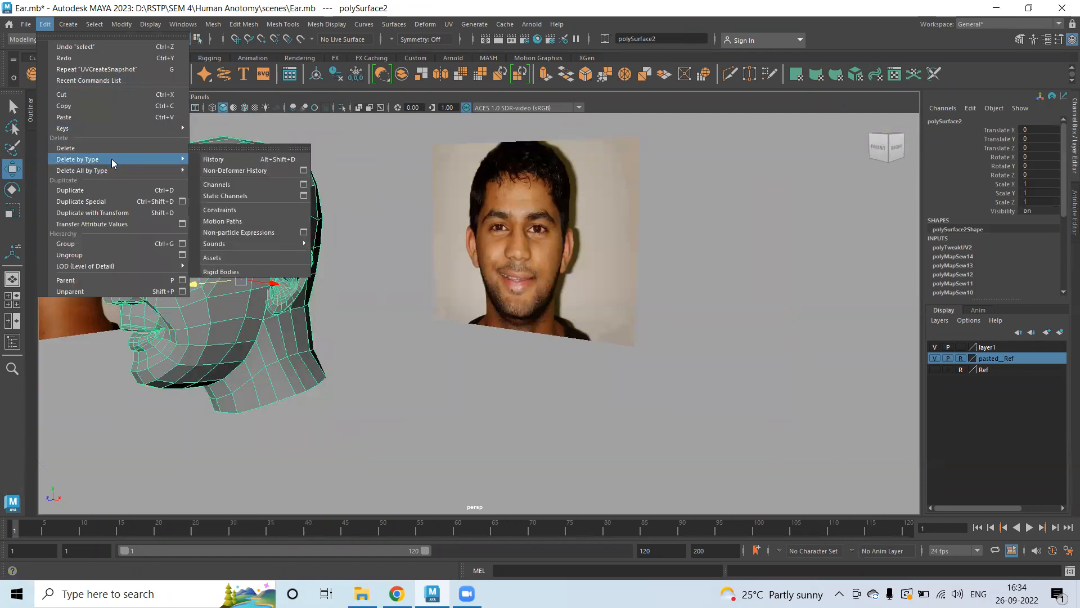
click(214, 159)
click(343, 355)
- Search Windows for "photo" and launch Adobe Photoshop 2022
click(168, 594)
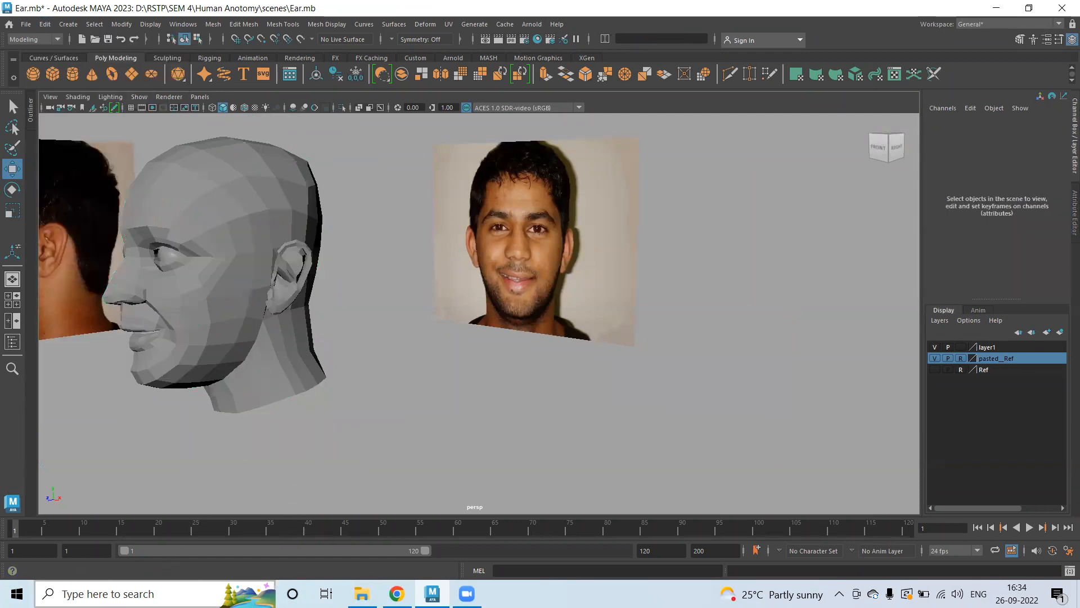
text(photo)
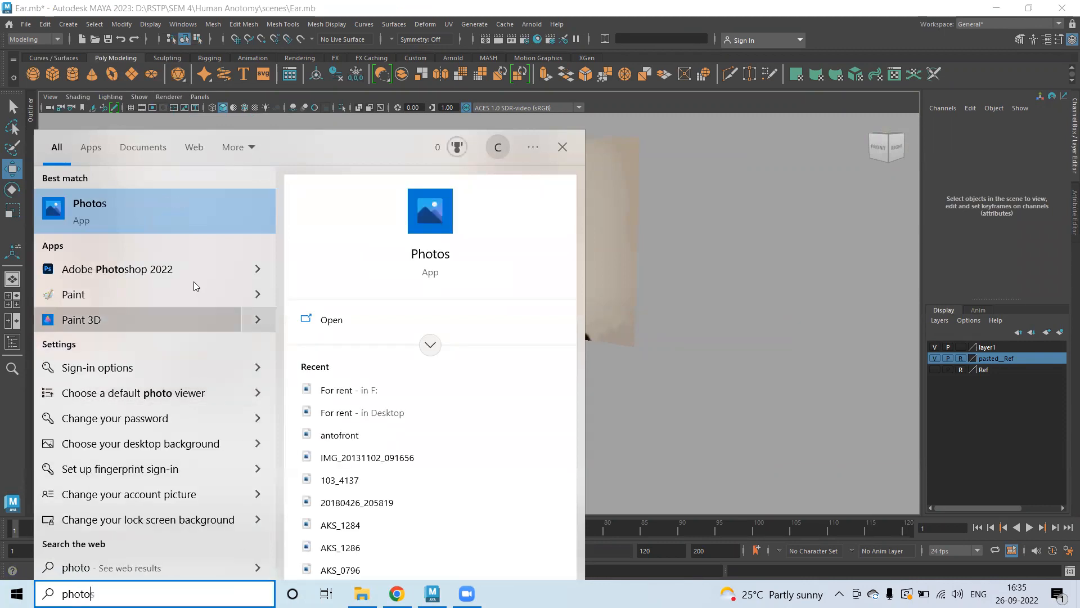
click(136, 267)
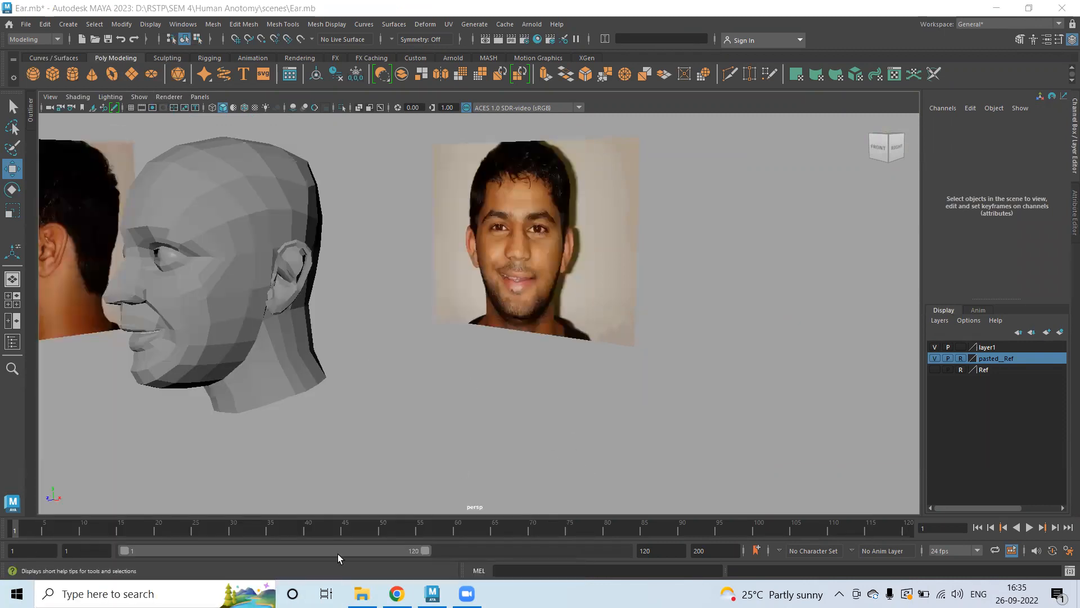
- Open the OutUV snapshot from the SEM 4\Face\images folder in Photoshop
click(361, 593)
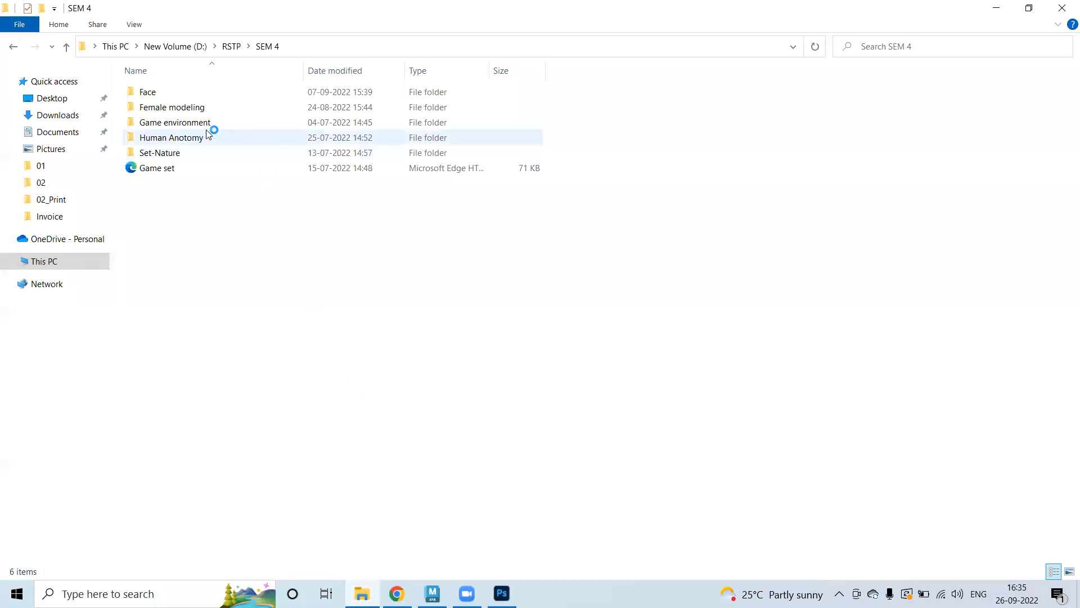
double_click(163, 91)
double_click(155, 169)
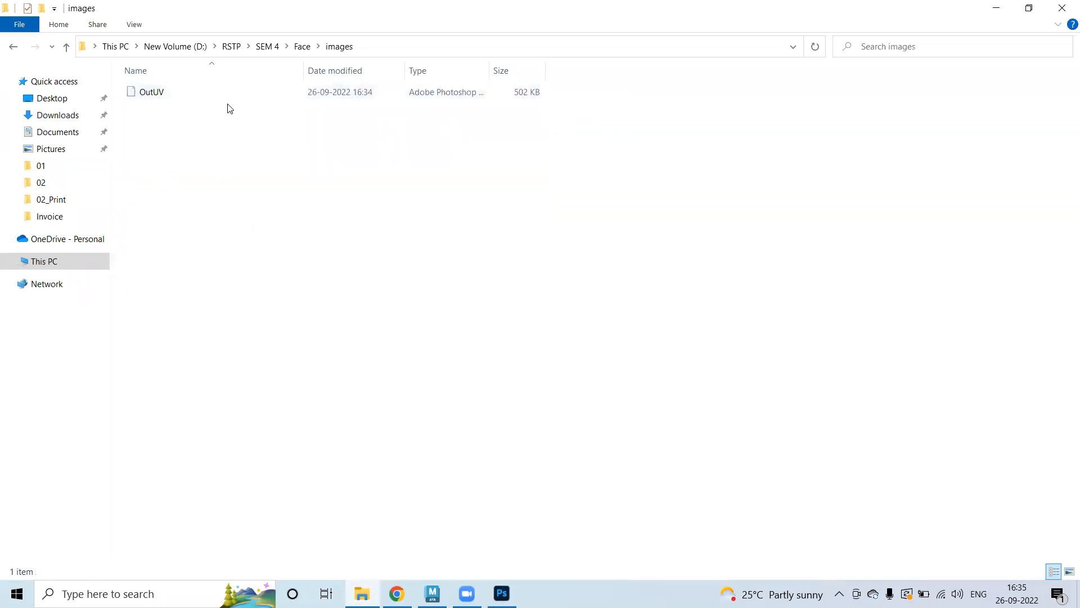
click(192, 99)
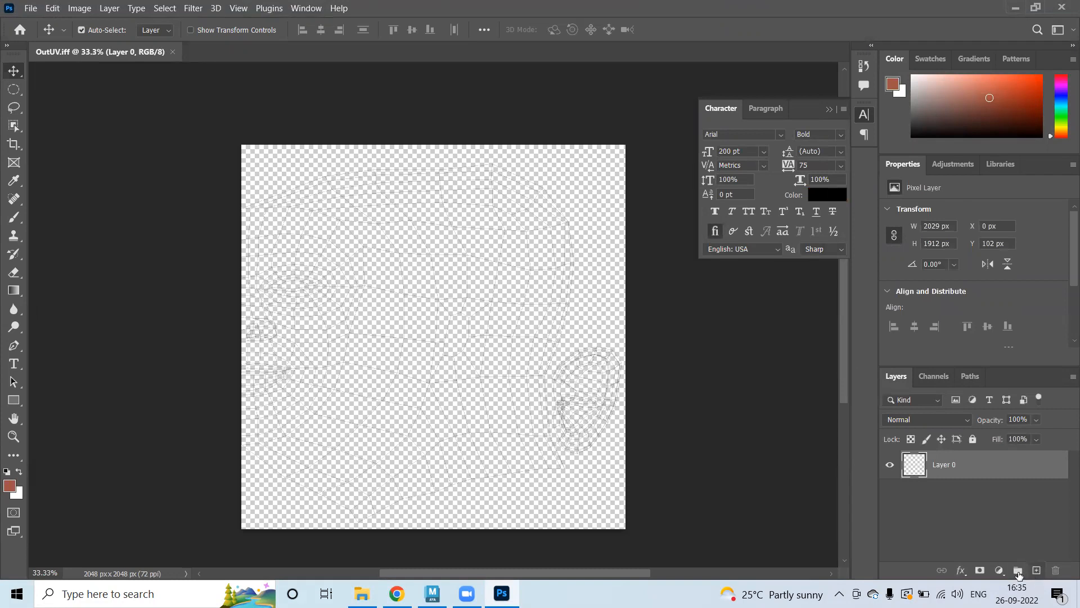
- Add a new layer beneath the UV wireframe layer and fill it with white
click(1037, 570)
drag(947, 467, 937, 497)
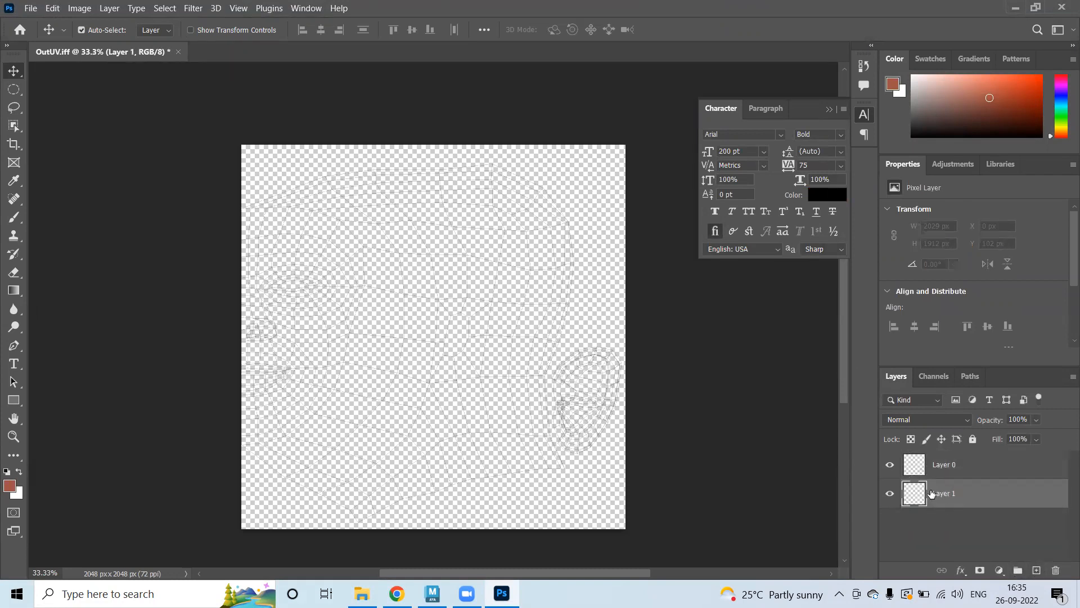
key(ctrl+BackSpace)
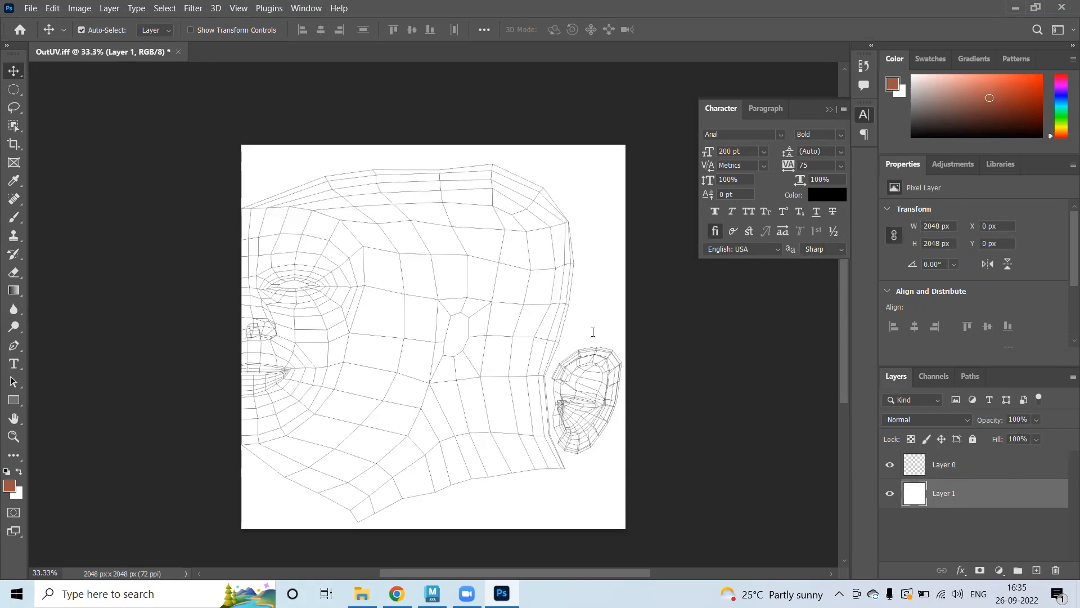
- Place the antofront and antoside photos from the Face project's sourceimages folder into the document beneath the wireframe layer
scroll(400, 343, up, 2)
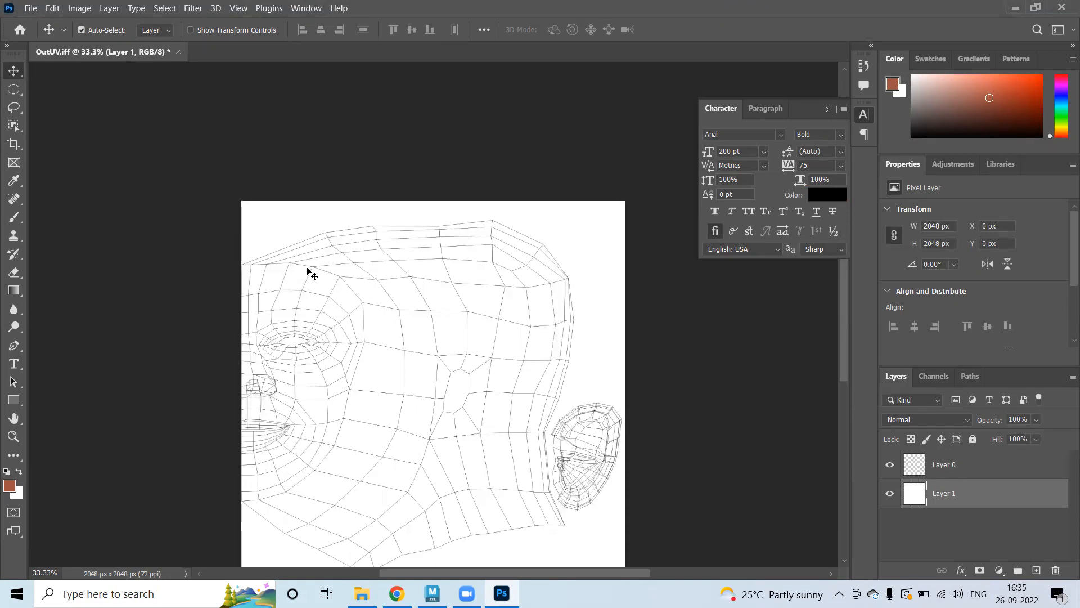
alt+scroll(458, 376, down, 2)
alt+scroll(458, 376, up, 3)
drag(352, 335, 383, 234)
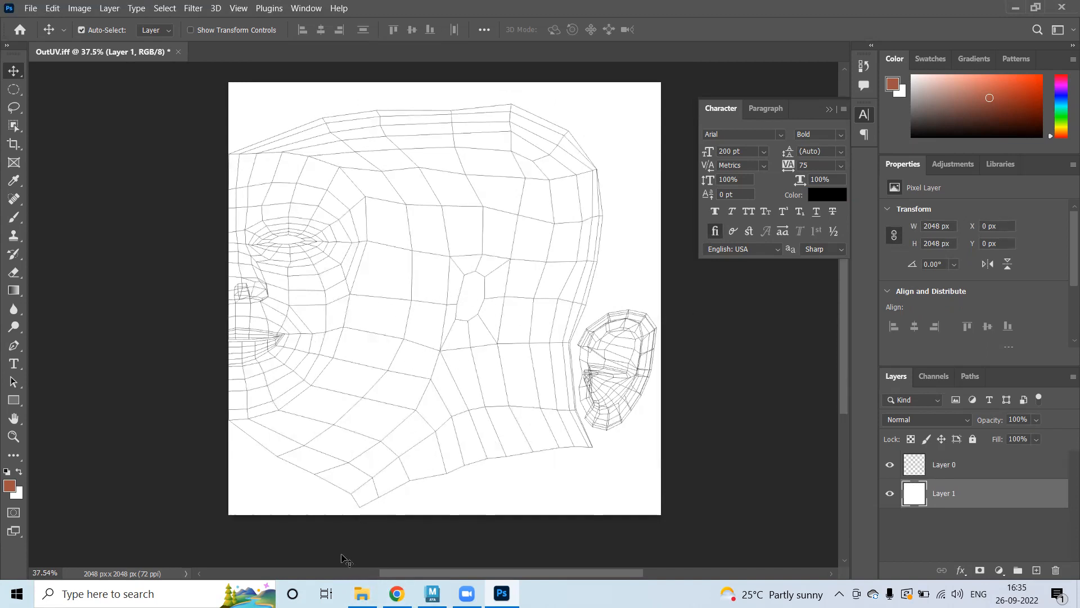
mouse_move(362, 594)
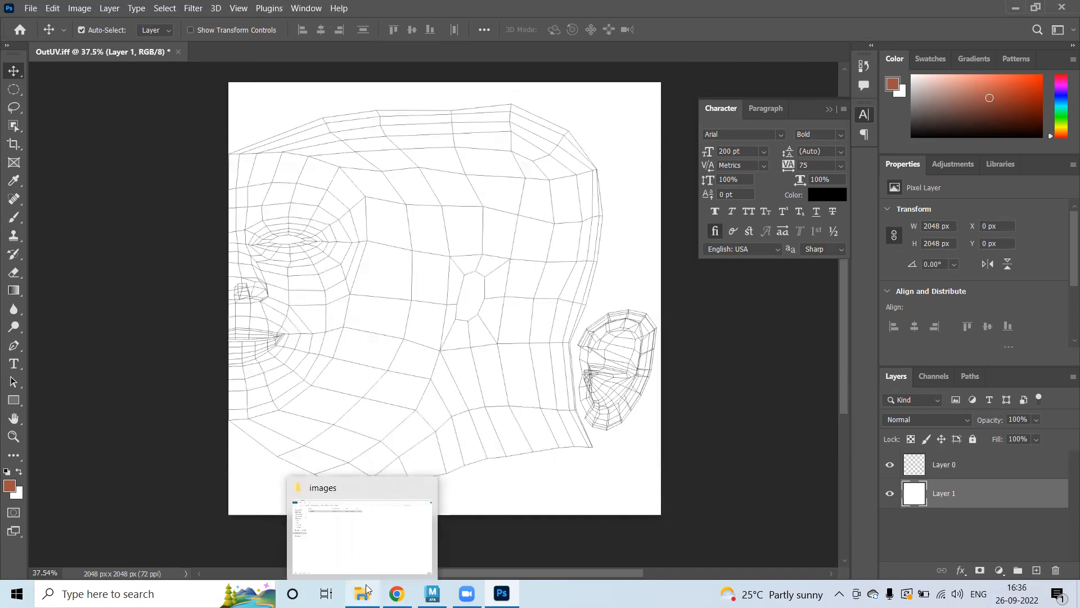
click(349, 543)
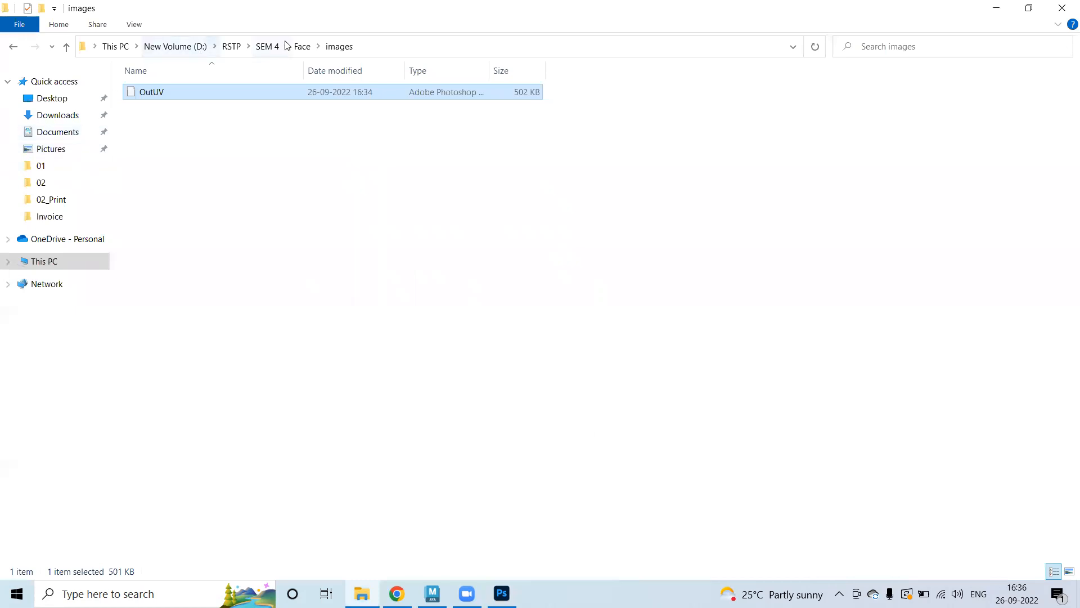
click(302, 46)
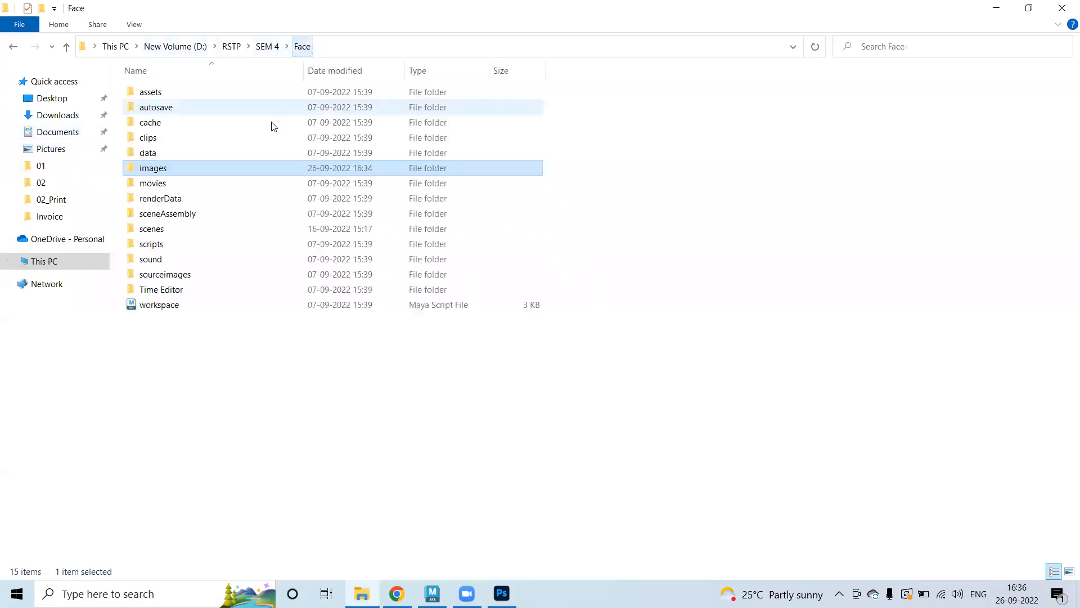
double_click(162, 281)
drag(243, 191, 364, 97)
drag(239, 107, 413, 241)
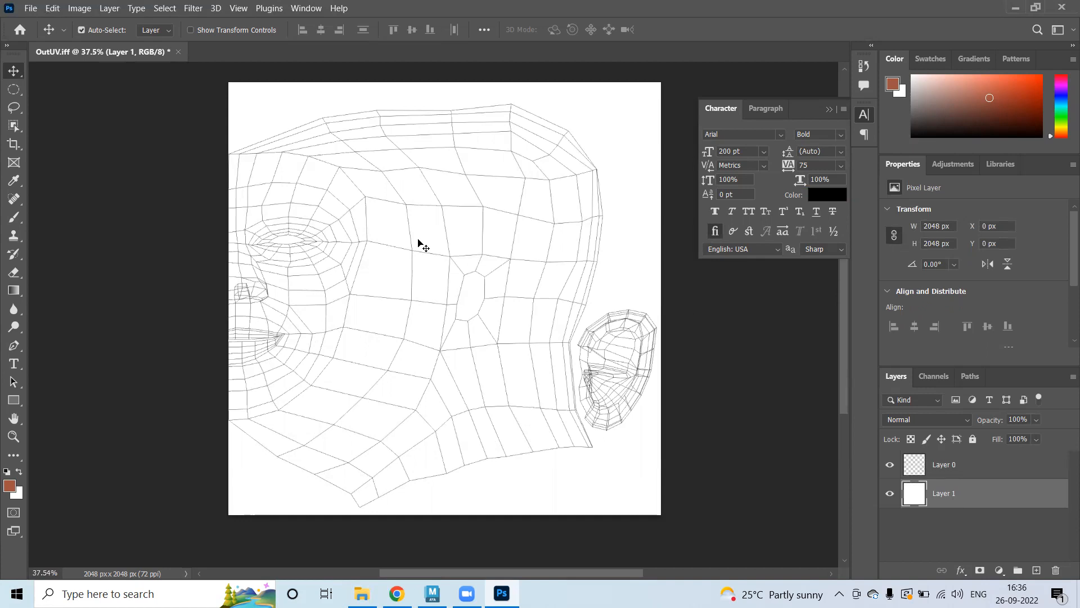
key(ctrl+t)
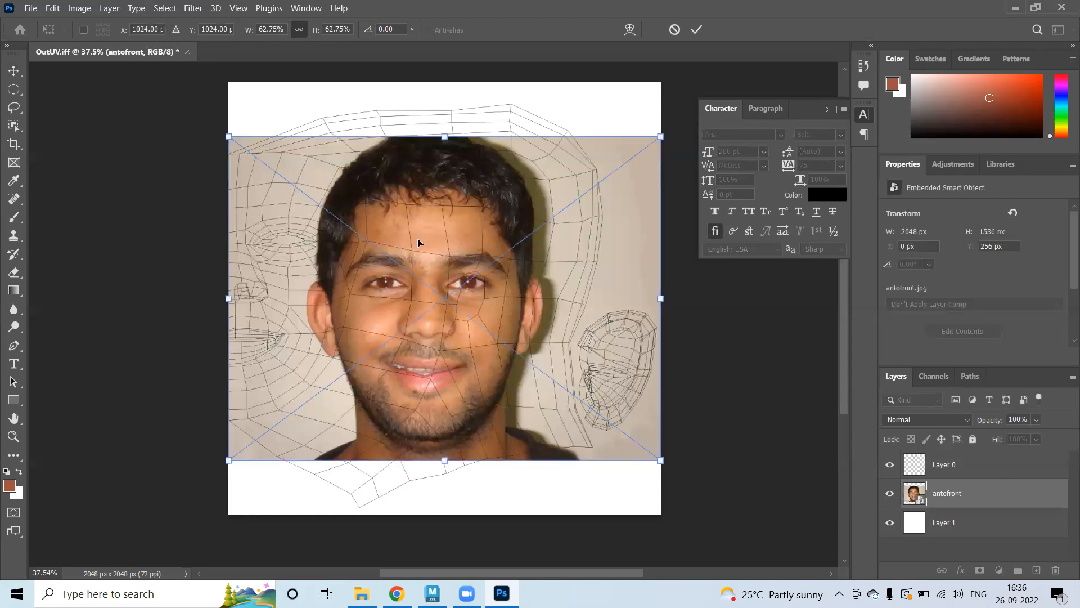
key(Return)
key(Return)
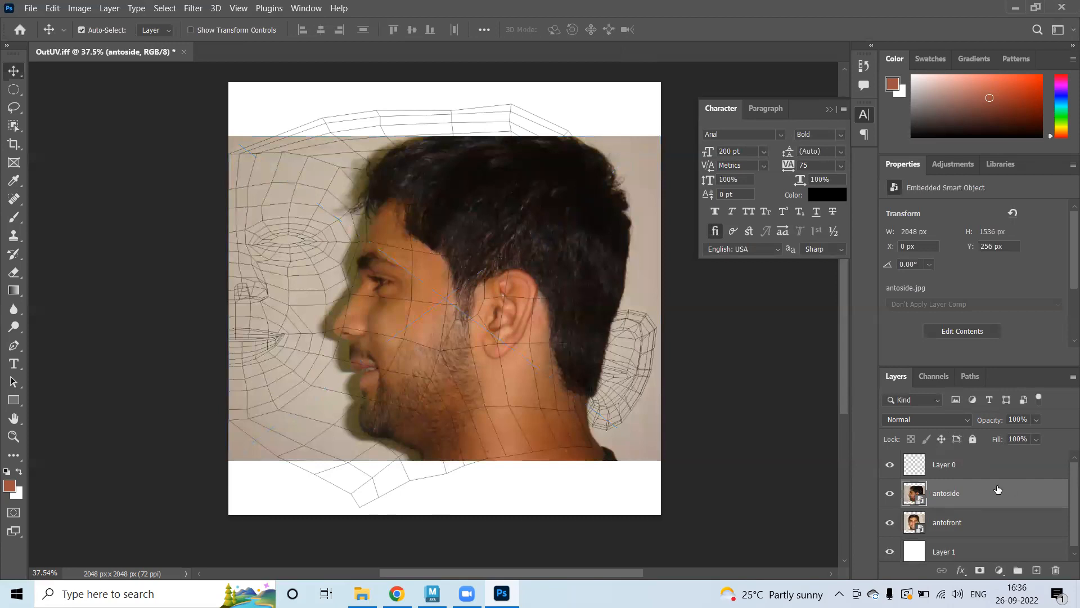
- Check the UV layer by toggling its visibility and rename Layer 0 as "Wireframe"
click(933, 470)
click(889, 466)
click(889, 466)
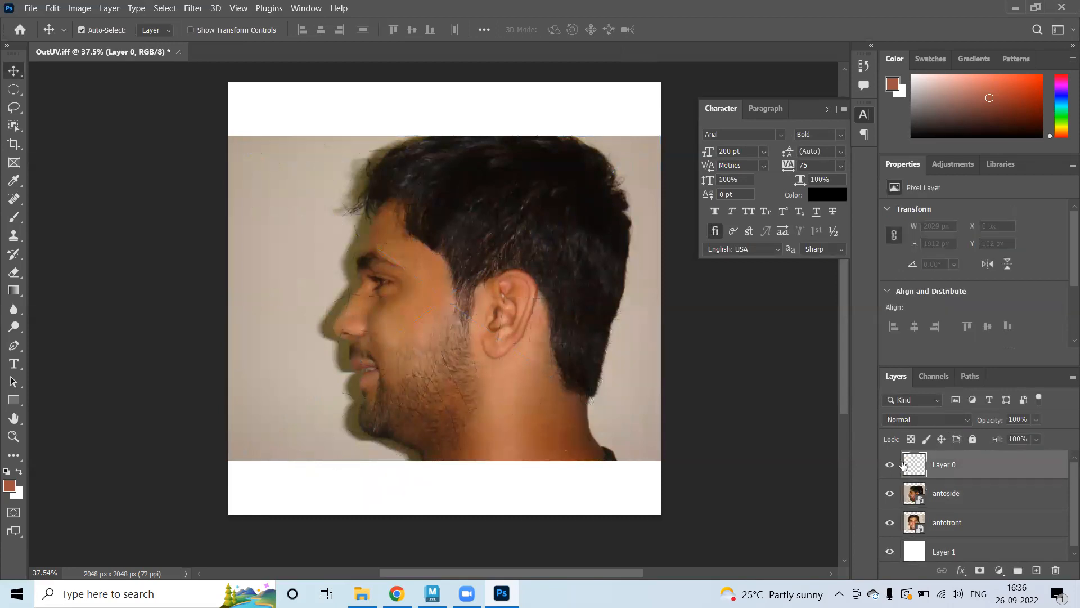
double_click(942, 465)
text(Wireframe)
key(Return)
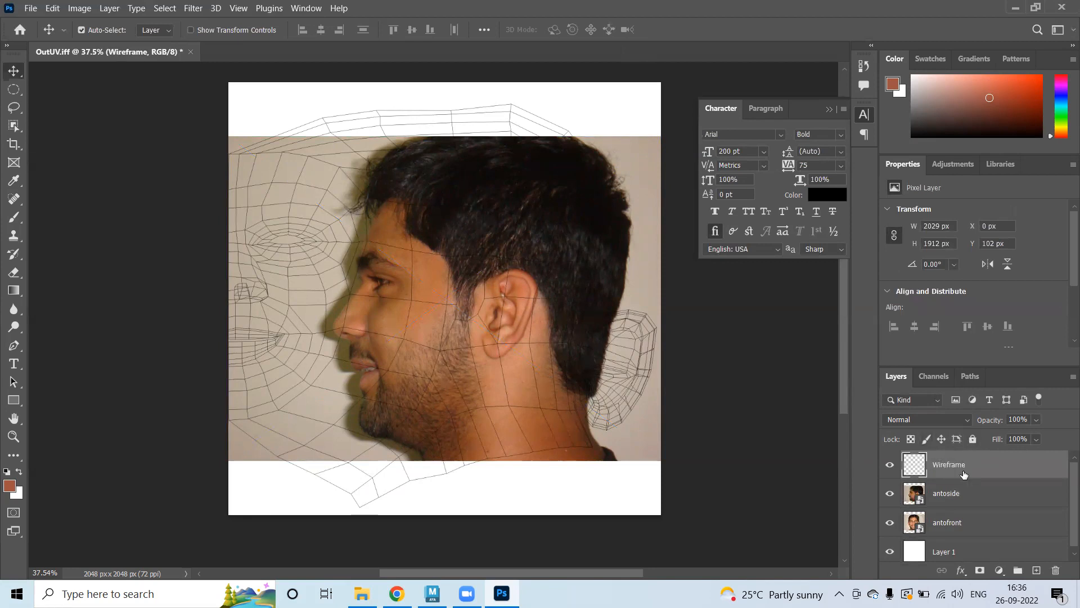
- Hide the antoside layer and rasterize both the antoside and antofront photo layers
click(944, 529)
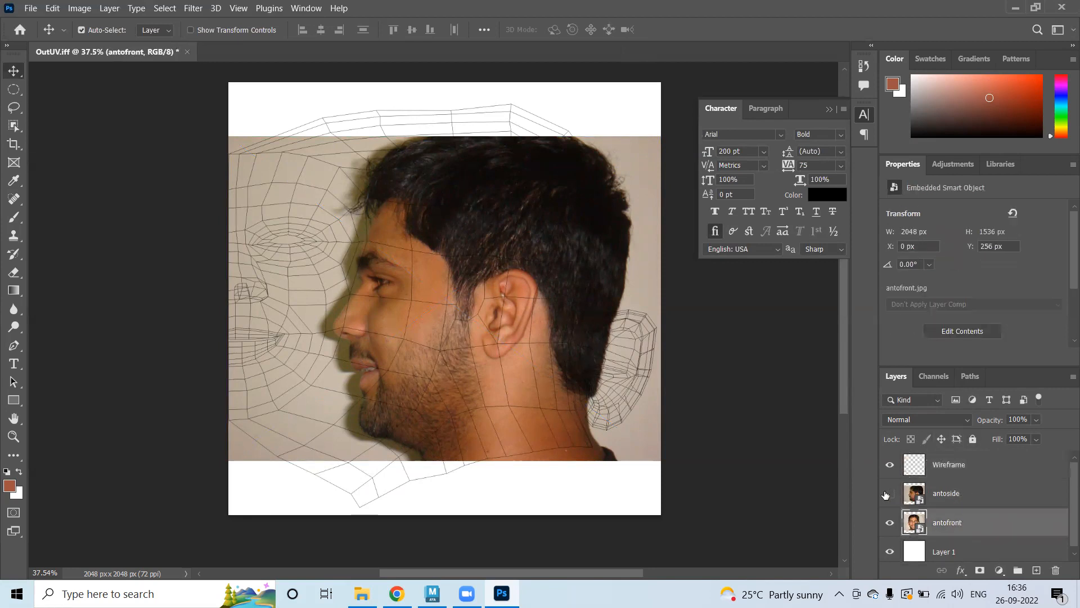
click(887, 493)
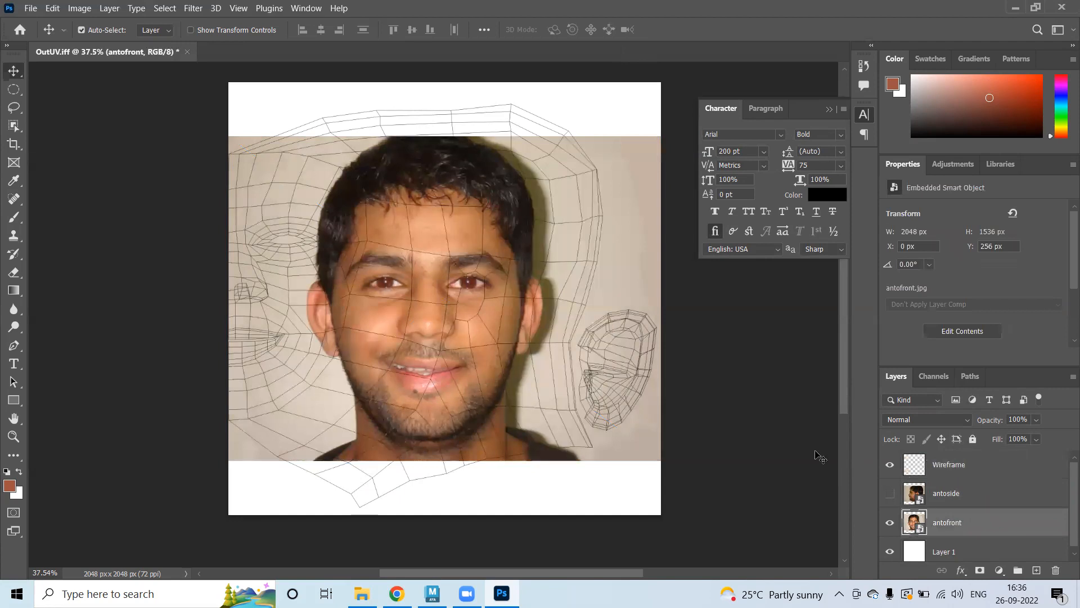
ctrl+click(957, 499)
right_click(953, 497)
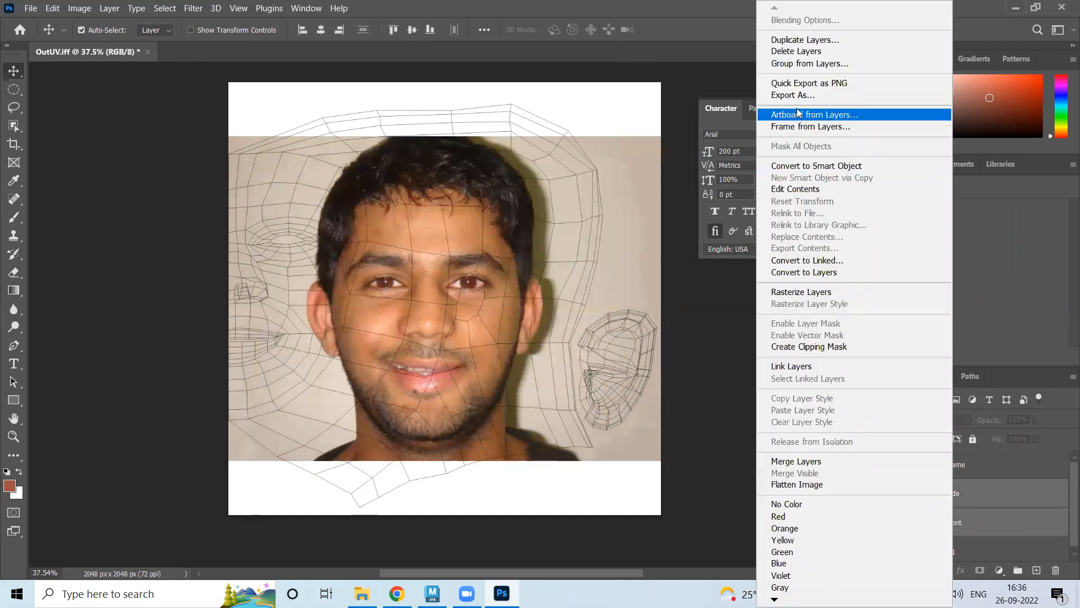
click(823, 293)
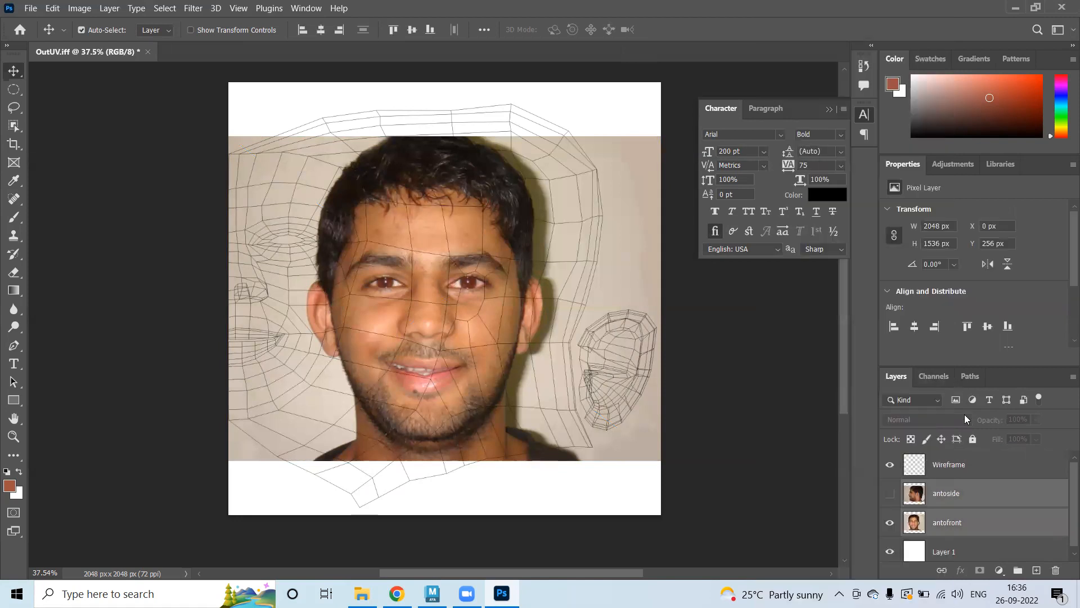
- Move the antofront photo to about X -916 px, Y 56 px so its half face lies over the wireframe's face
click(967, 529)
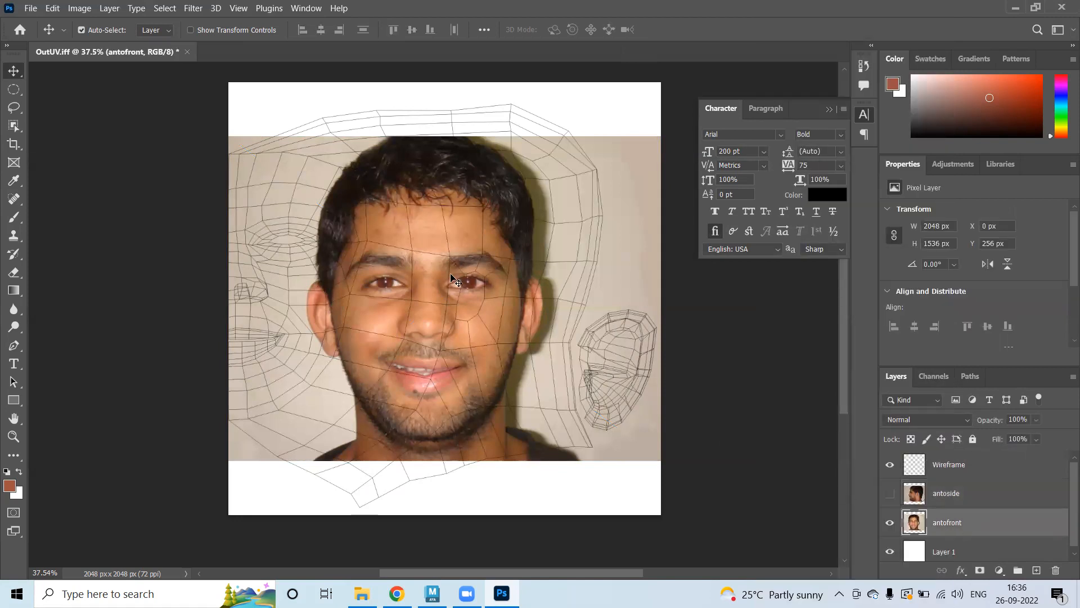
scroll(449, 274, up, 6)
scroll(450, 274, down, 3)
alt+scroll(390, 265, up, 5)
alt+scroll(391, 266, down, 2)
drag(461, 286, 538, 194)
drag(520, 232, 262, 167)
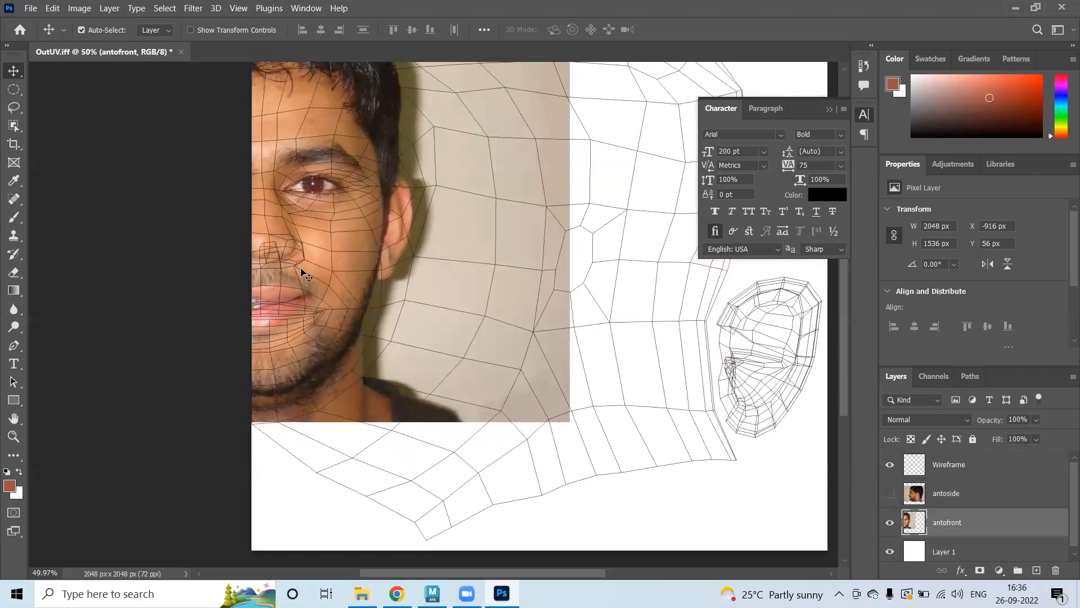
- Scale the front photo to about 108.4% width and 105.2% height over the face wireframe
key(ctrl+t)
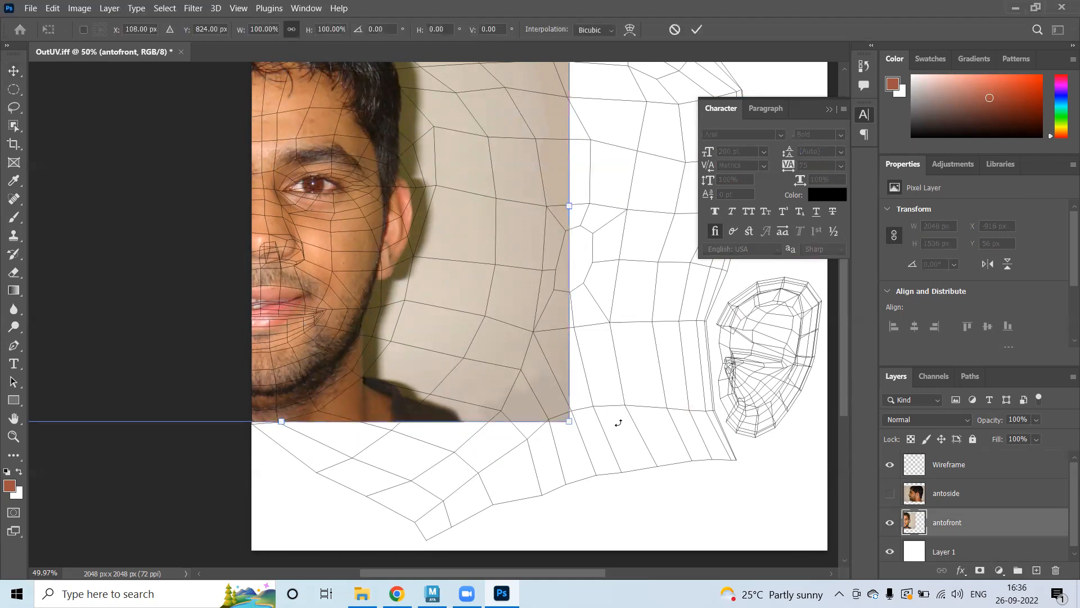
drag(568, 420, 603, 443)
drag(450, 291, 438, 285)
mouse_move(593, 214)
mouse_down()
mouse_move(581, 212)
mouse_move(604, 219)
mouse_up()
drag(605, 220, 604, 220)
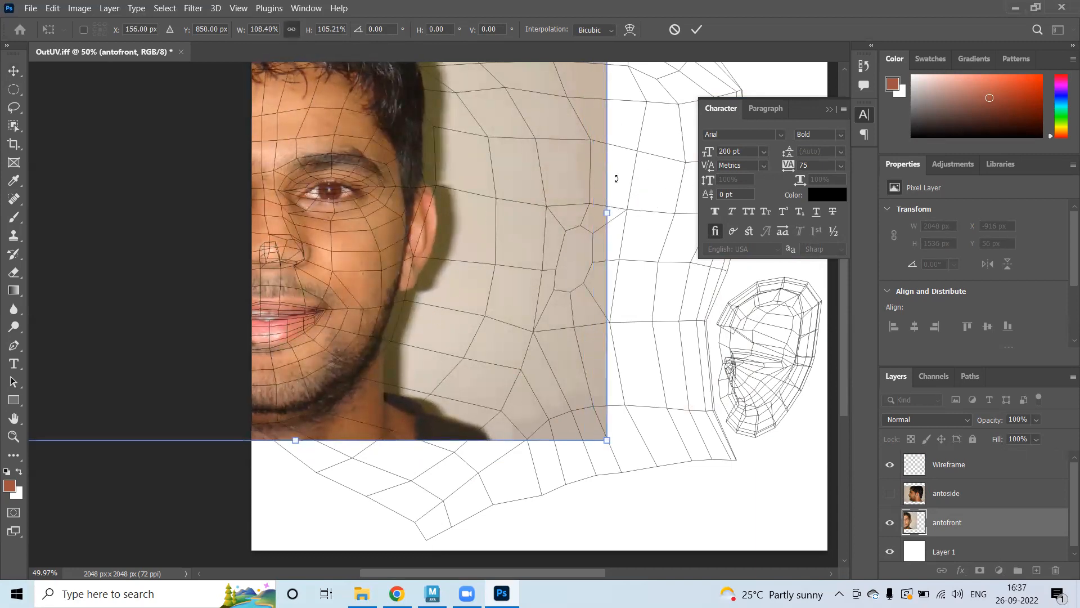
- Refine the front photo's scale to about 107.3% width and 113% height, matching its eye, nose and mouth to the wireframe
scroll(596, 179, up, 3)
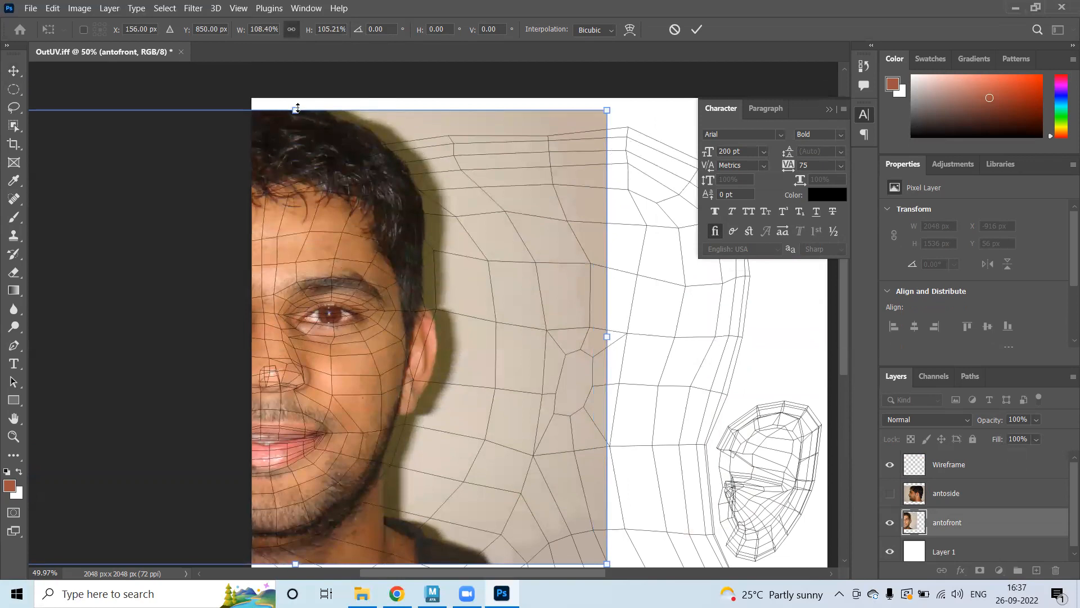
drag(295, 111, 294, 96)
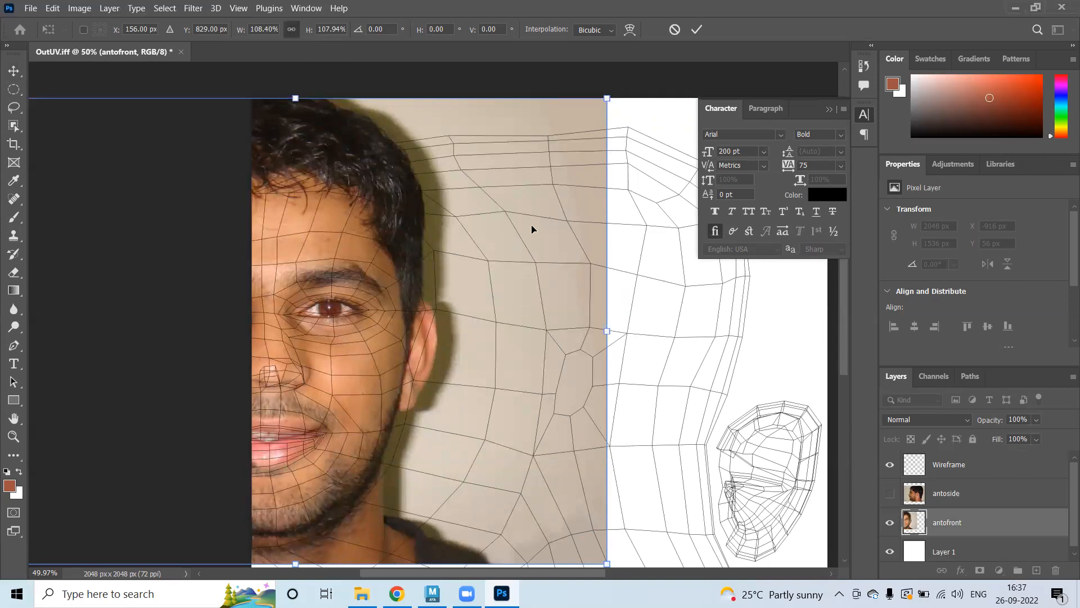
mouse_move(609, 331)
mouse_down()
mouse_move(620, 331)
mouse_move(601, 329)
mouse_up()
scroll(422, 386, down, 2)
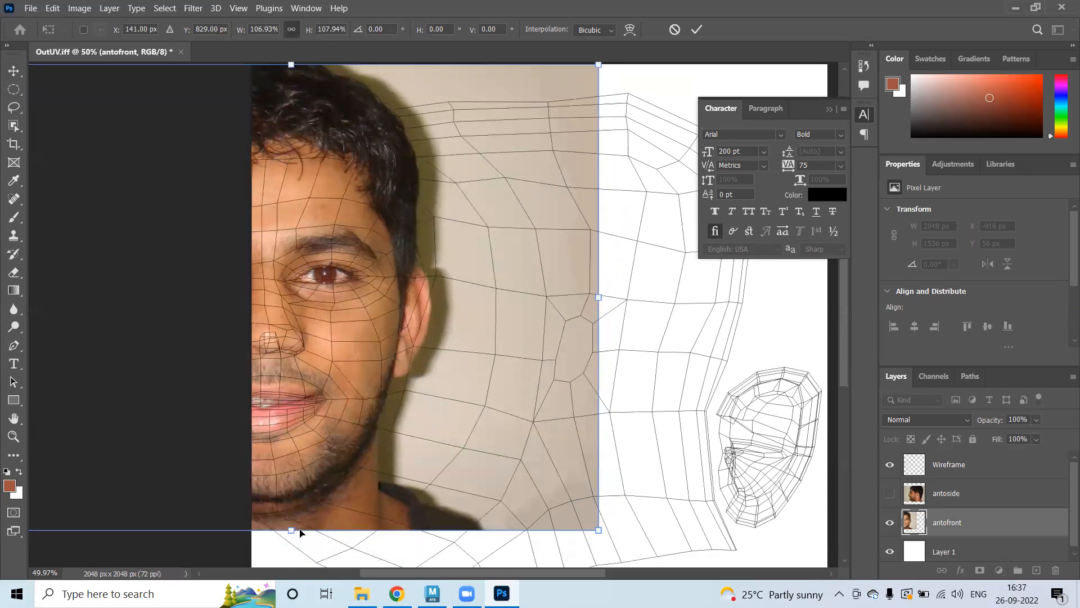
mouse_move(290, 529)
mouse_down()
mouse_move(291, 519)
mouse_move(291, 545)
mouse_up()
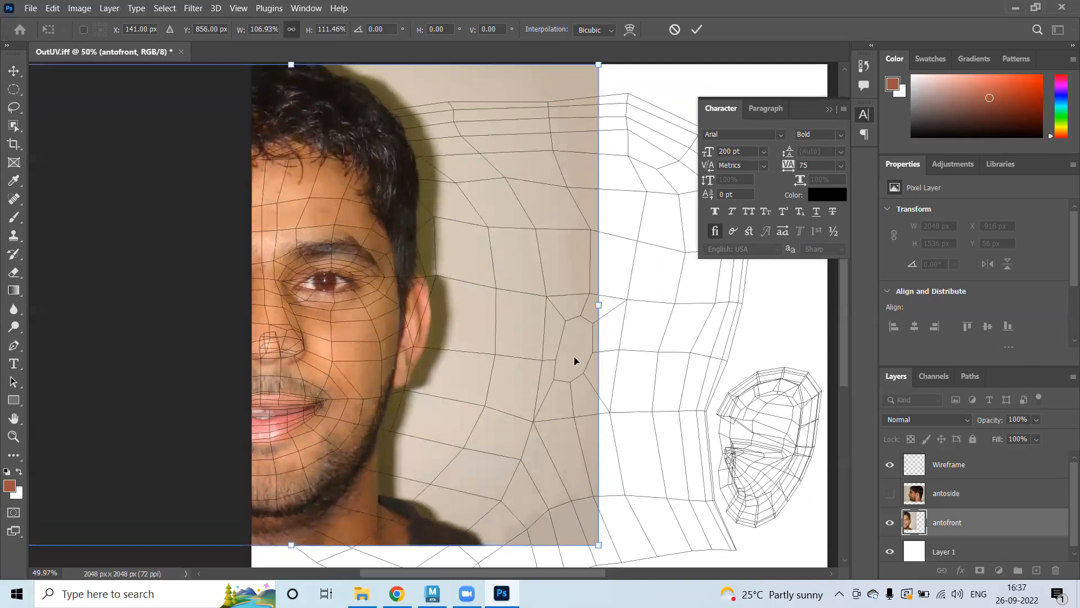
drag(599, 304, 611, 303)
scroll(624, 233, up, 1)
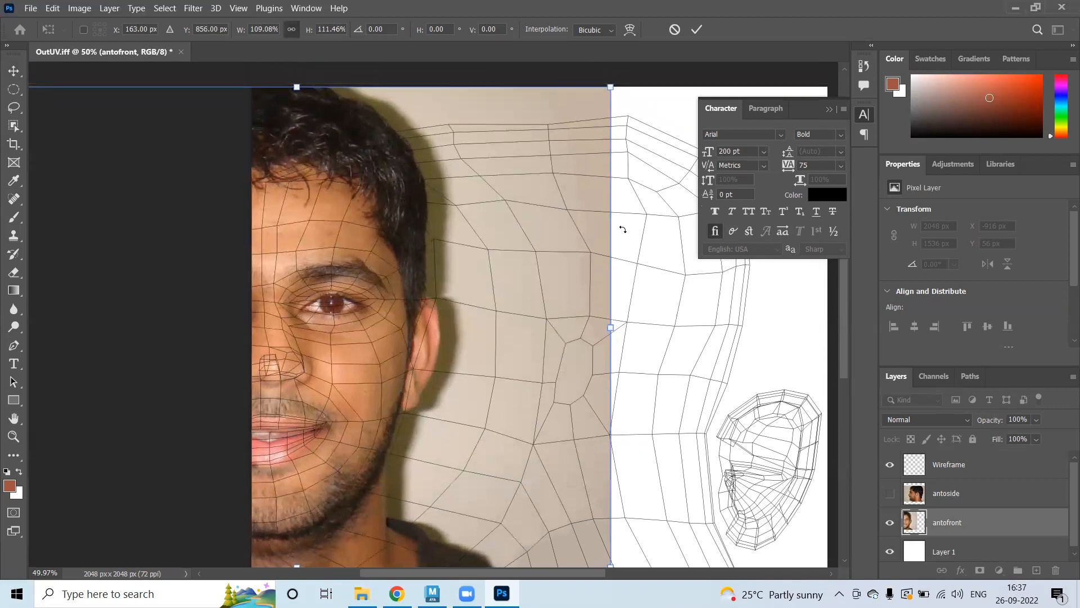
mouse_move(610, 87)
mouse_down()
mouse_move(618, 72)
mouse_move(607, 75)
mouse_up()
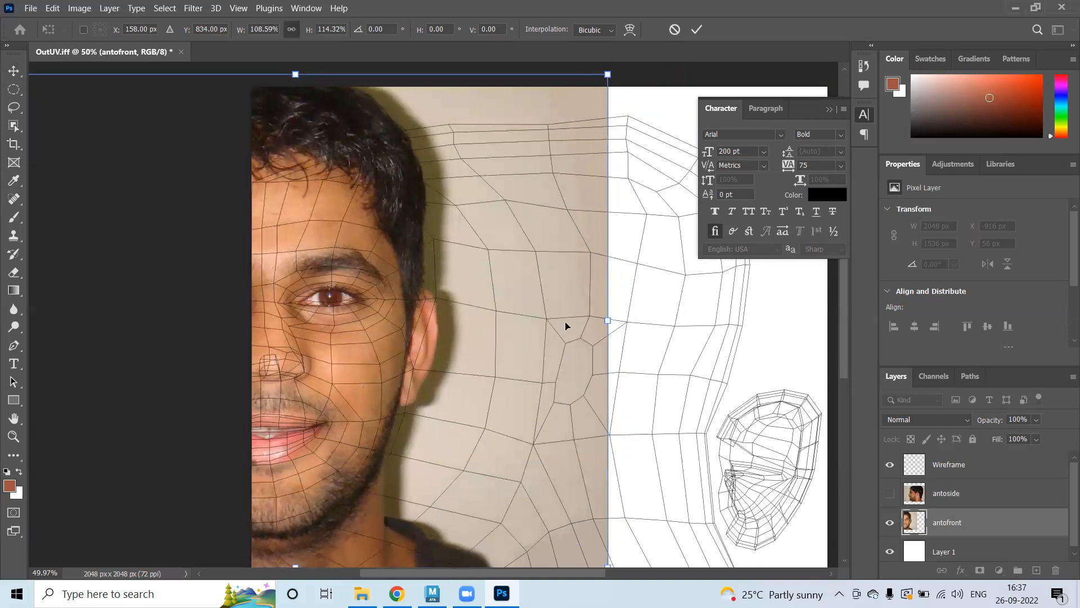
drag(608, 318, 602, 319)
drag(293, 77, 293, 75)
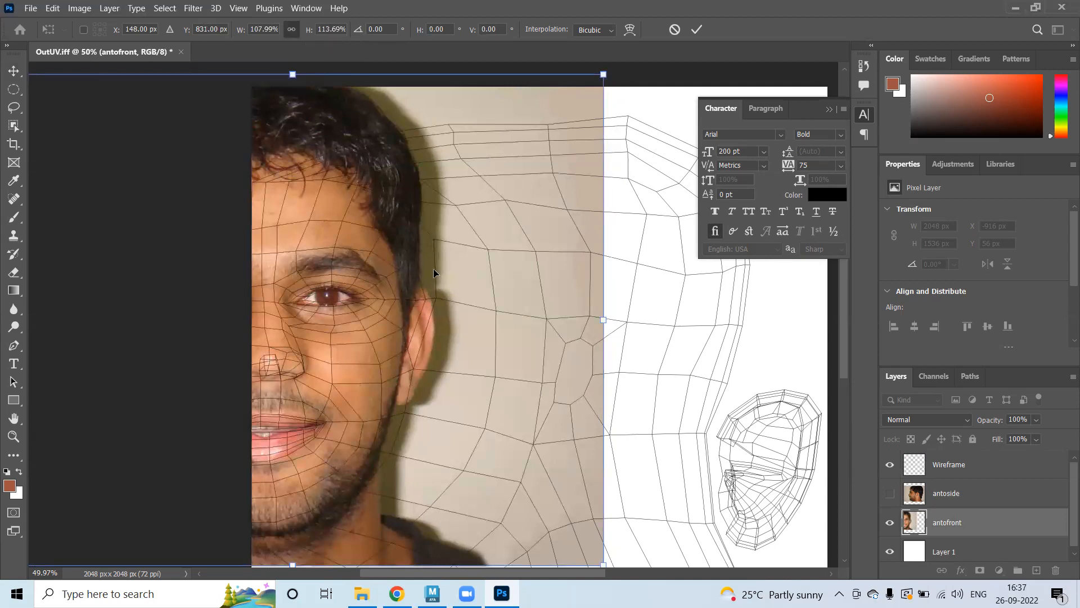
drag(602, 319, 600, 323)
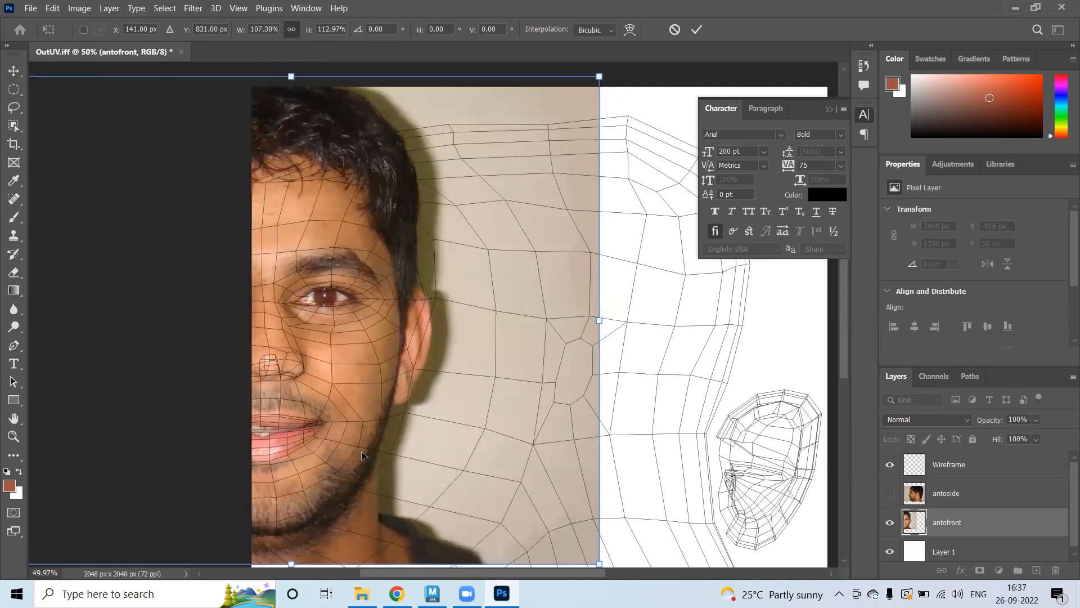
- Show the antoside layer, move it over the side of the head wireframe and lower its opacity to 57%
click(890, 491)
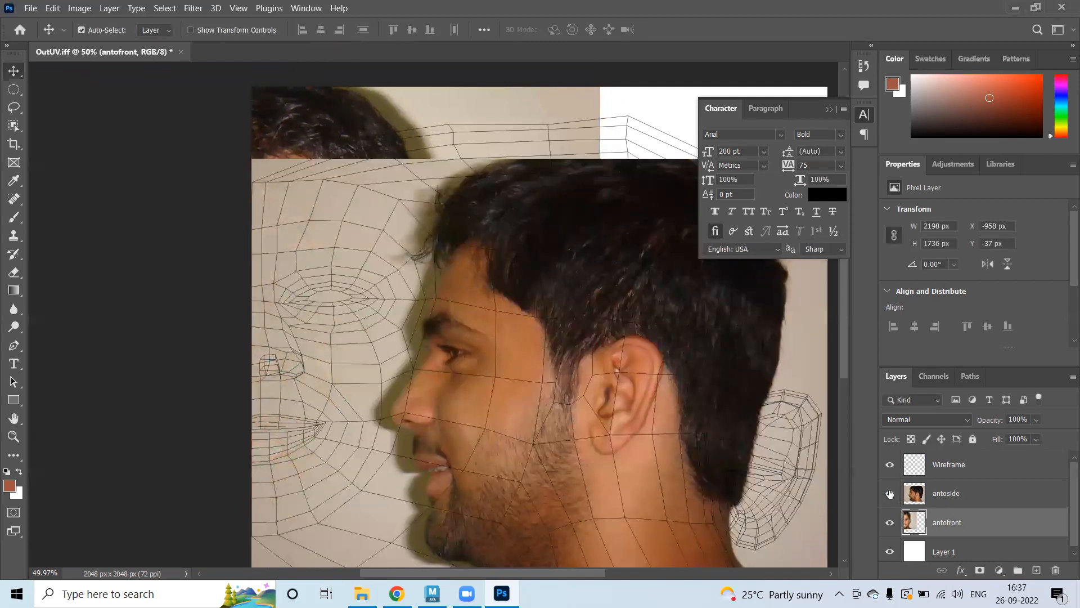
click(547, 322)
drag(547, 322, 503, 268)
drag(996, 422, 966, 419)
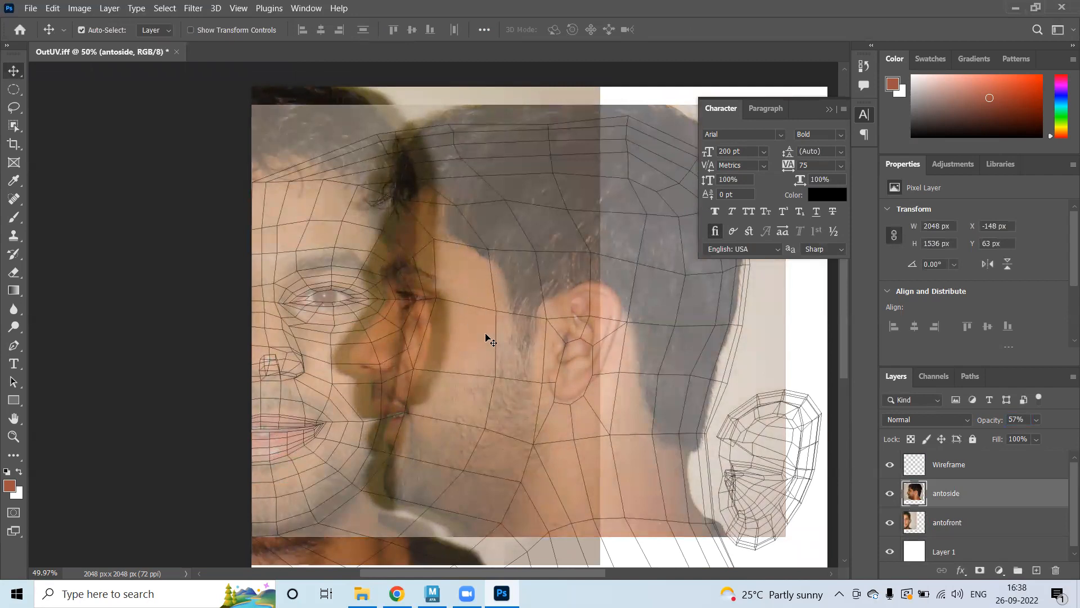
- Scale the side photo to about 2210 × 1652 px and position its ear over the wireframe's ear opening
key(ctrl+t)
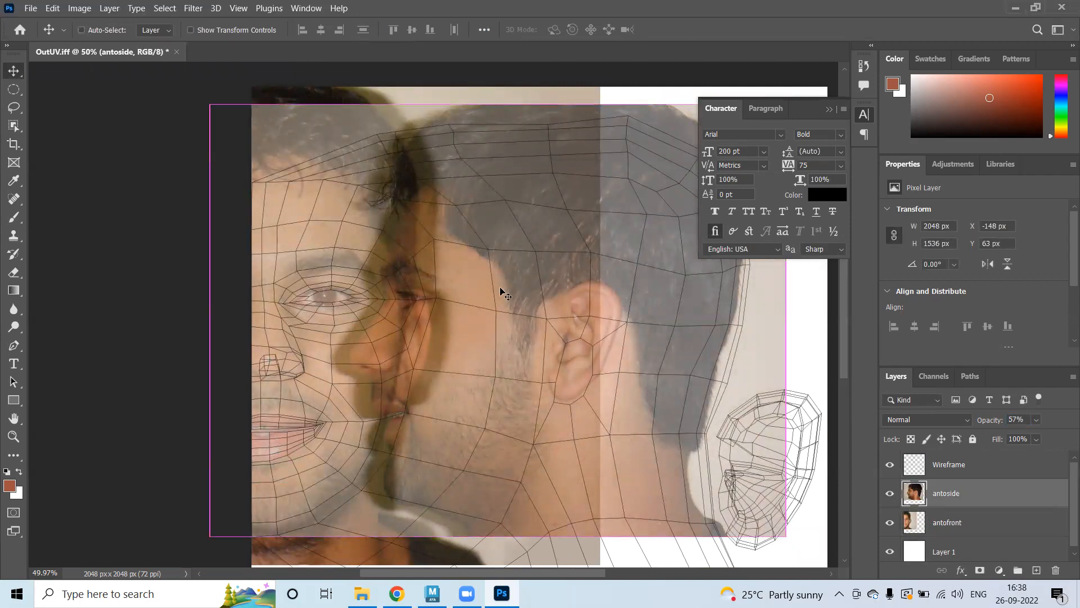
drag(211, 105, 171, 76)
drag(511, 297, 458, 314)
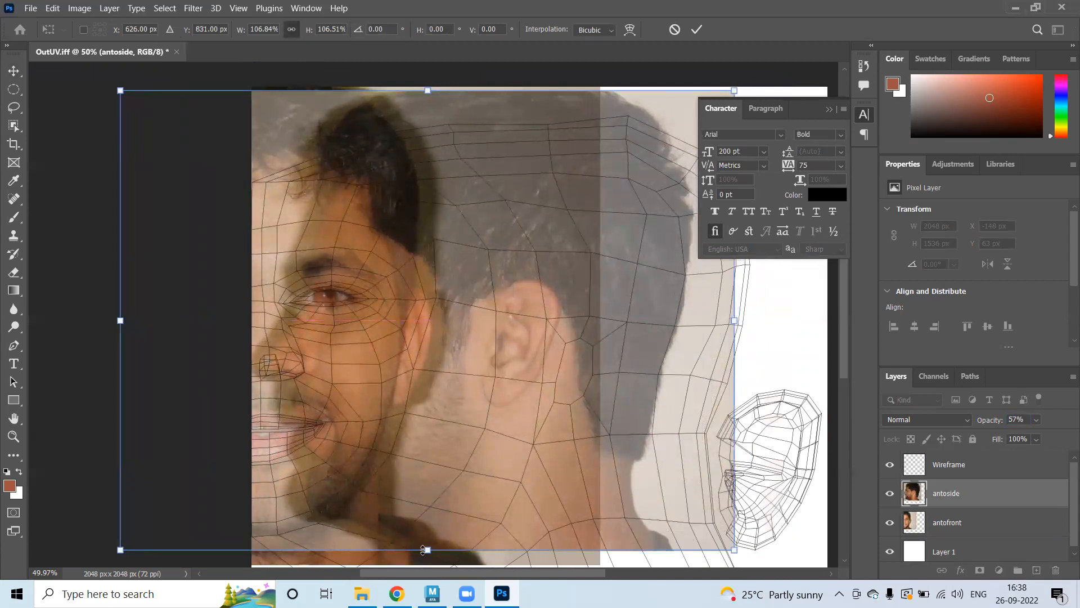
drag(427, 550, 427, 554)
drag(431, 395, 487, 400)
key(Return)
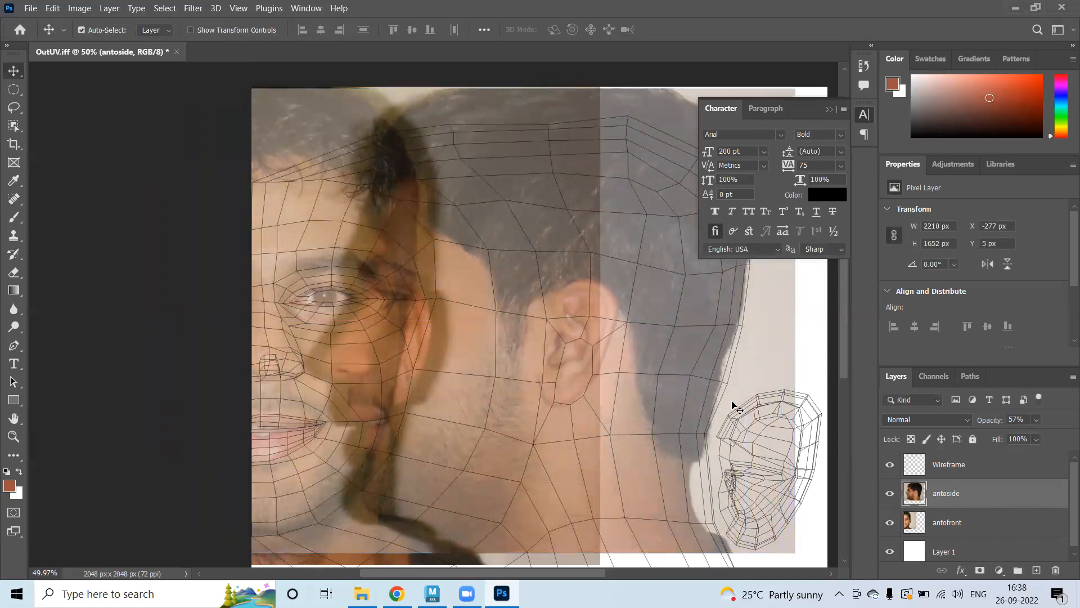
- Erase the side photo where it covers the front face and hair, using a soft round 600 px Eraser
key(e)
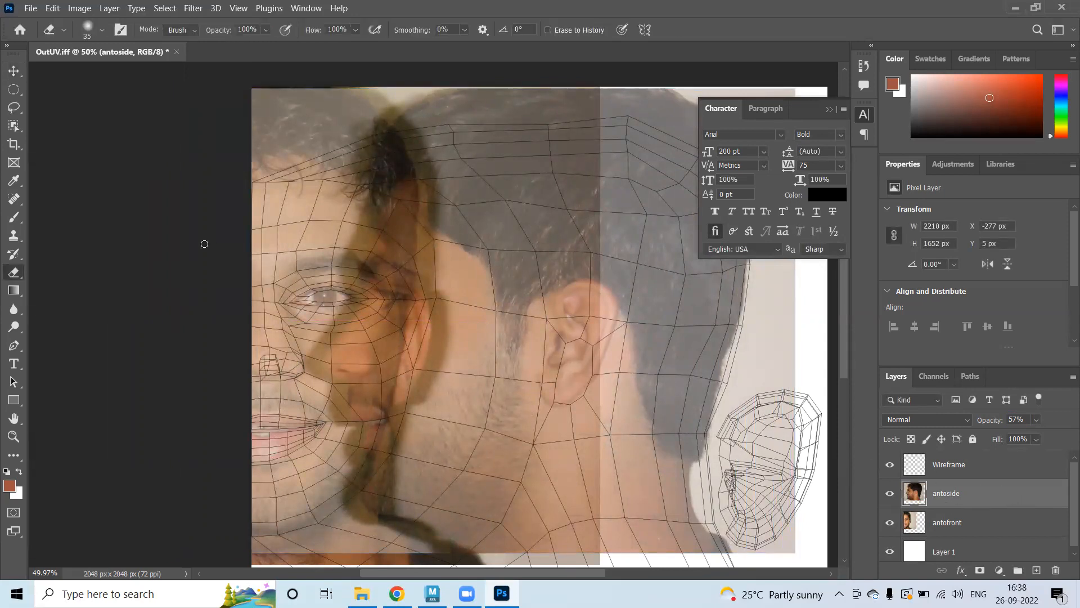
right_click(20, 281)
click(91, 274)
click(105, 30)
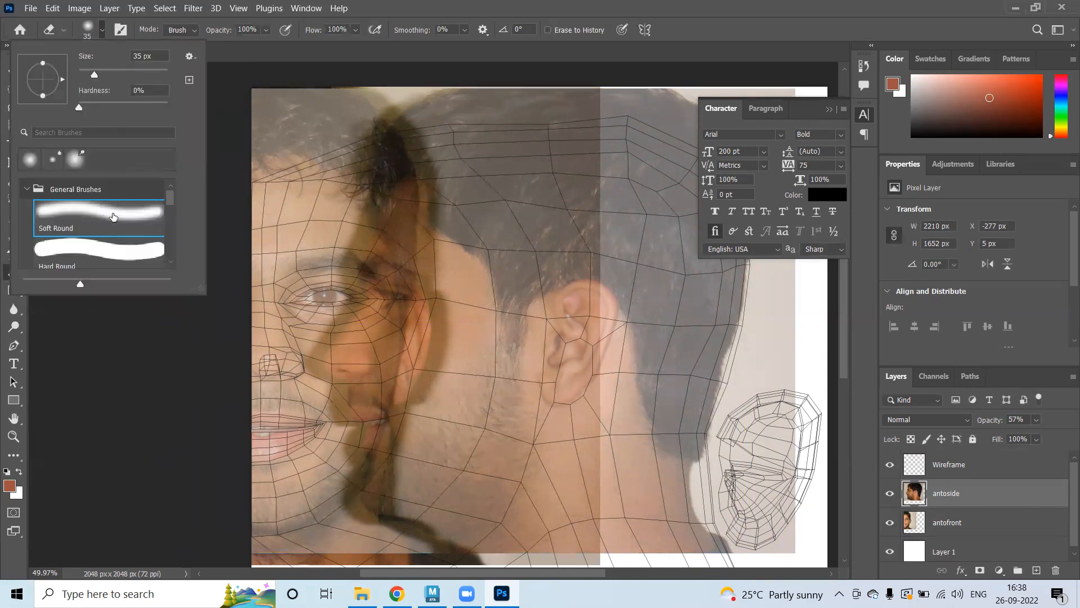
click(730, 19)
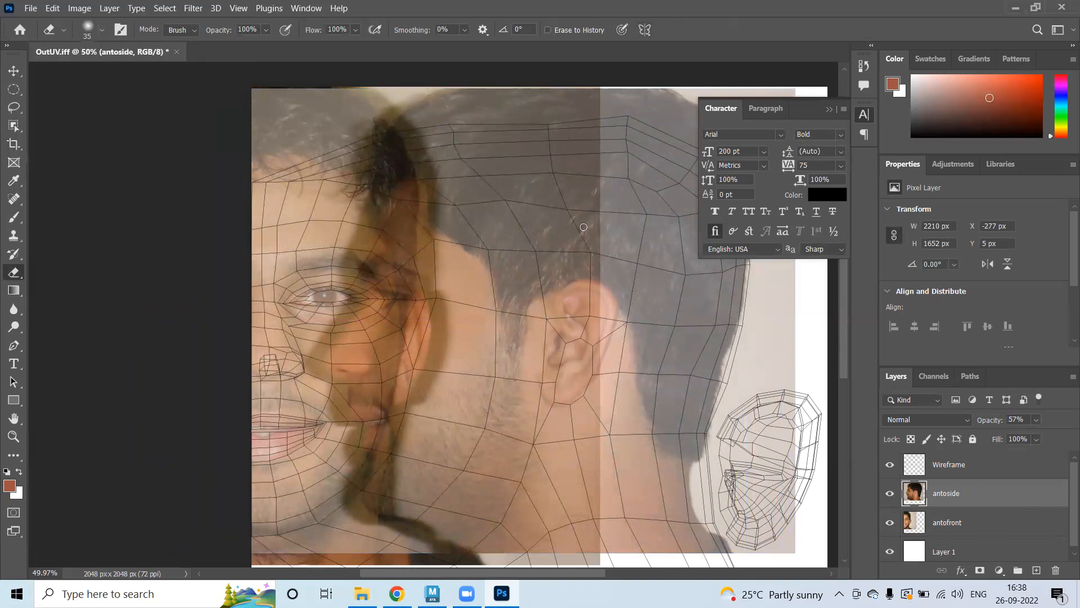
key(bracketright)
key(bracketright)
key(bracketright)
key(bracketright)
key(bracketright)
key(bracketright)
key(bracketright)
key(bracketright)
key(bracketright)
key(bracketright)
key(bracketright)
key(bracketright)
mouse_move(251, 114)
mouse_down()
mouse_move(281, 205)
mouse_move(304, 194)
mouse_move(307, 222)
mouse_move(342, 205)
mouse_move(357, 242)
mouse_move(338, 275)
mouse_move(371, 290)
mouse_move(320, 328)
mouse_move(324, 360)
mouse_move(307, 405)
mouse_move(326, 402)
mouse_move(304, 388)
mouse_move(265, 428)
mouse_move(277, 471)
mouse_move(262, 461)
mouse_move(296, 529)
mouse_move(301, 520)
mouse_move(315, 534)
mouse_move(333, 509)
mouse_up()
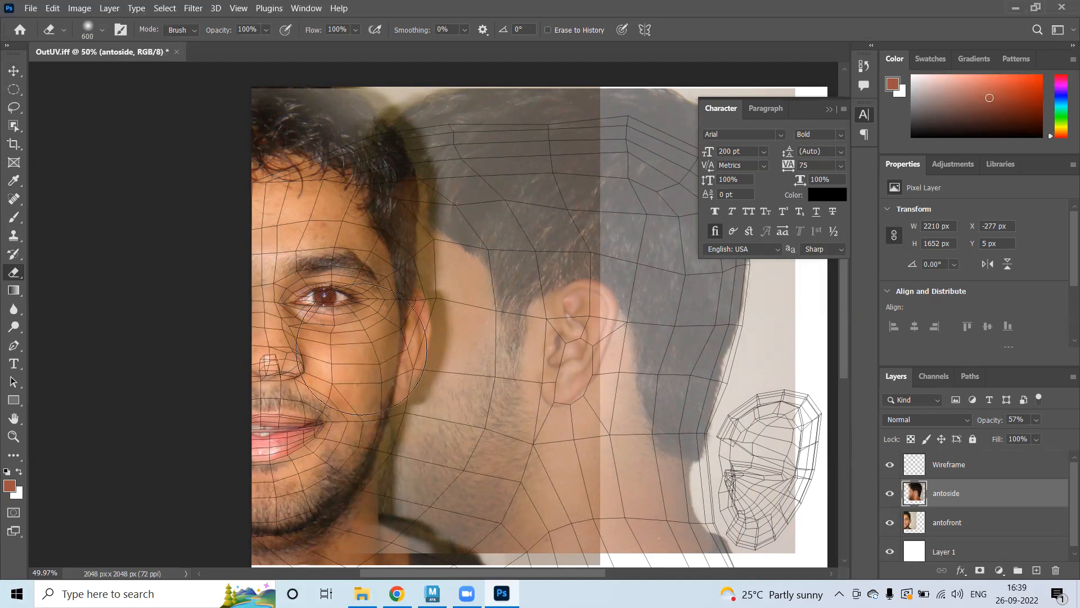
mouse_move(304, 125)
mouse_down()
mouse_move(304, 72)
mouse_move(321, 103)
mouse_up()
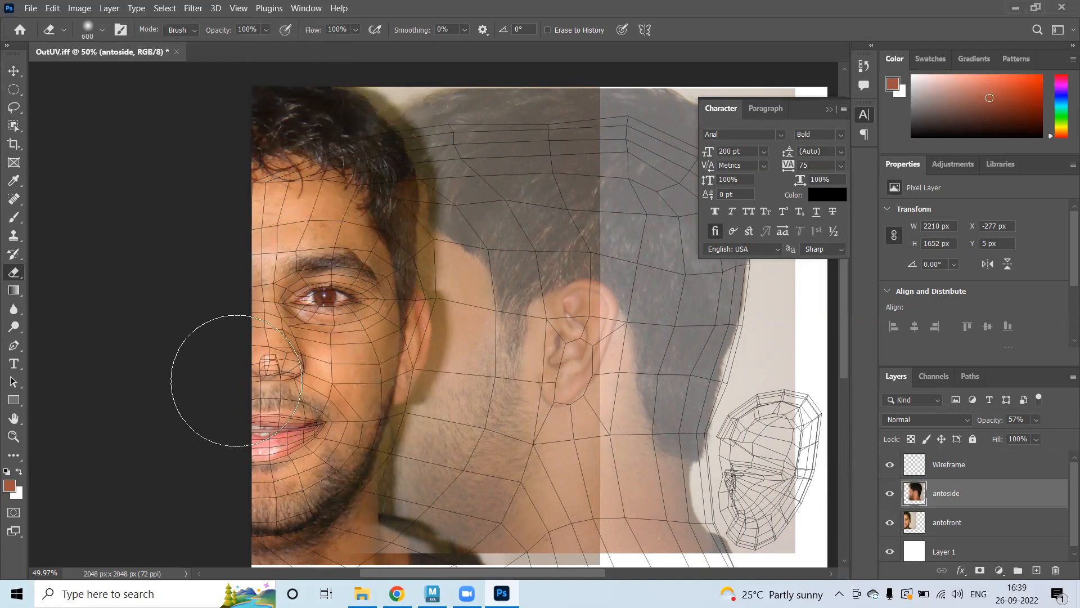
- Stretch the side photo to about 112.8% width towards the face and set the antoside layer's opacity to 100%
key(ctrl+t)
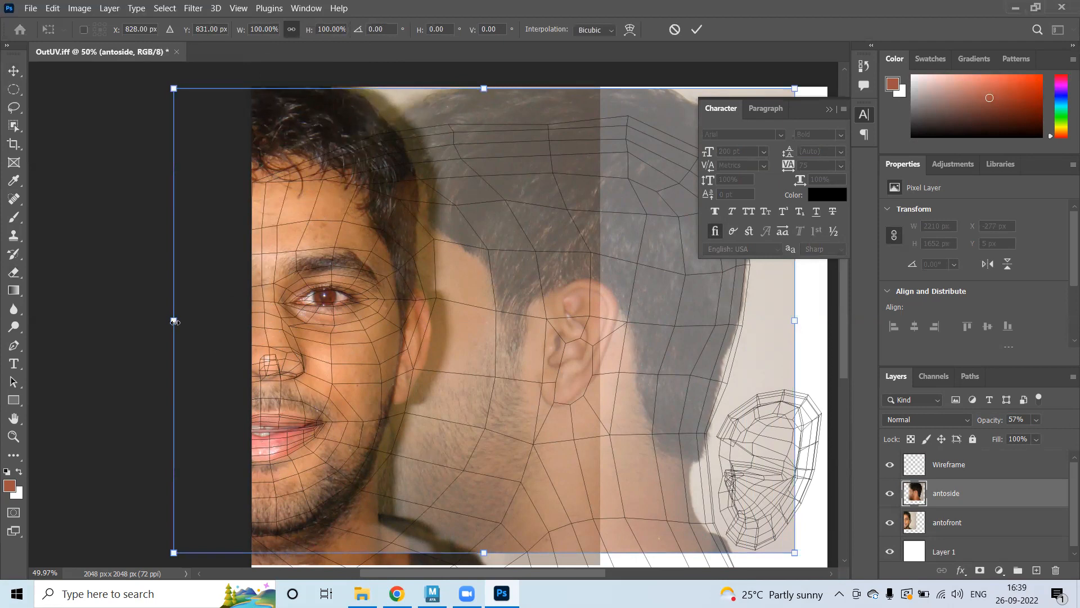
drag(174, 321, 94, 318)
key(ctrl+z)
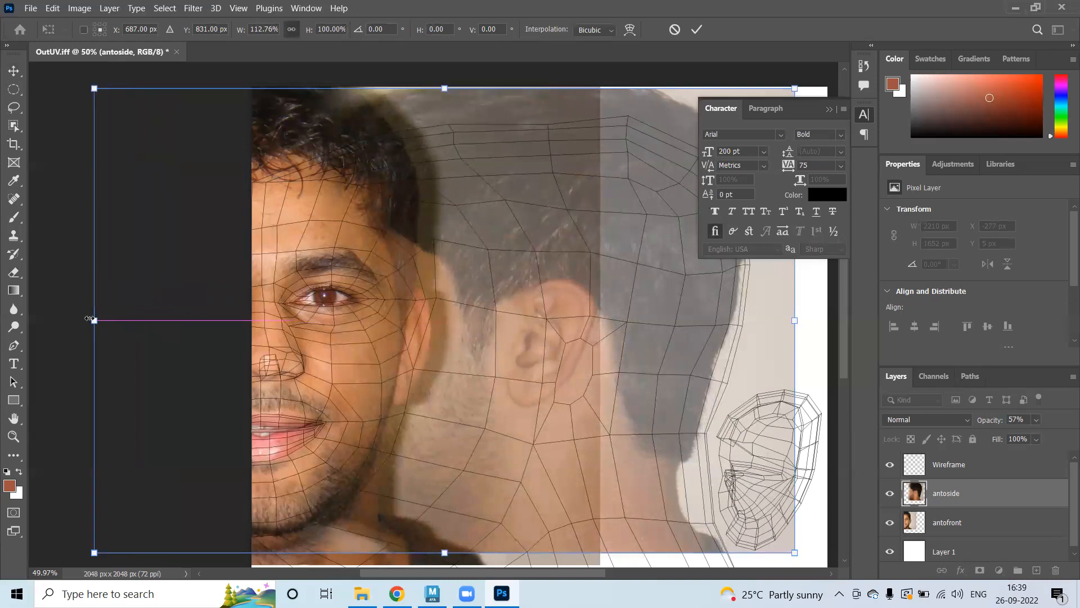
key(Return)
key(e)
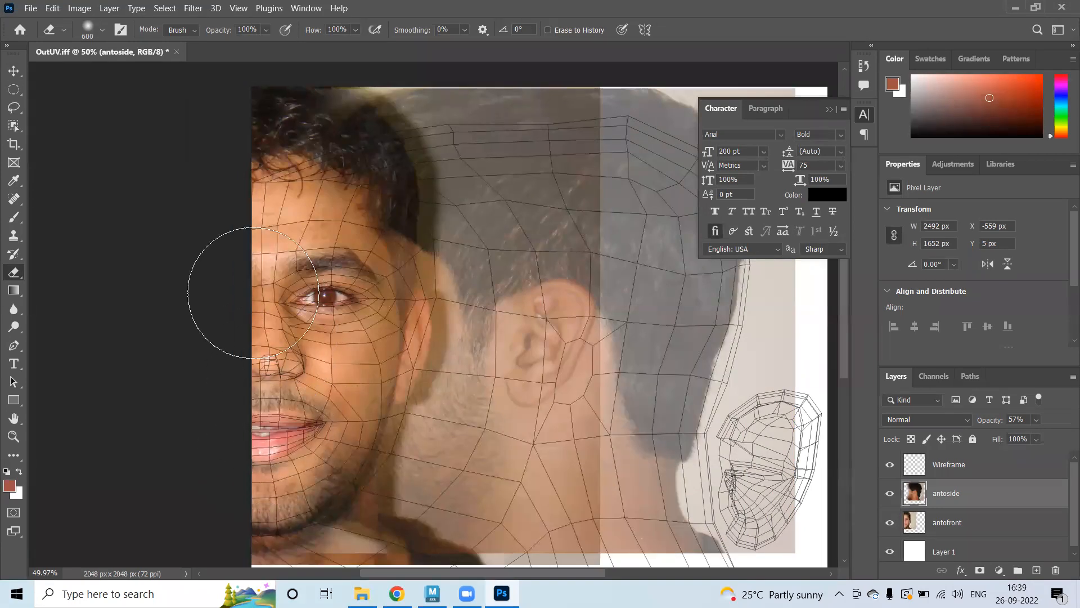
key(v)
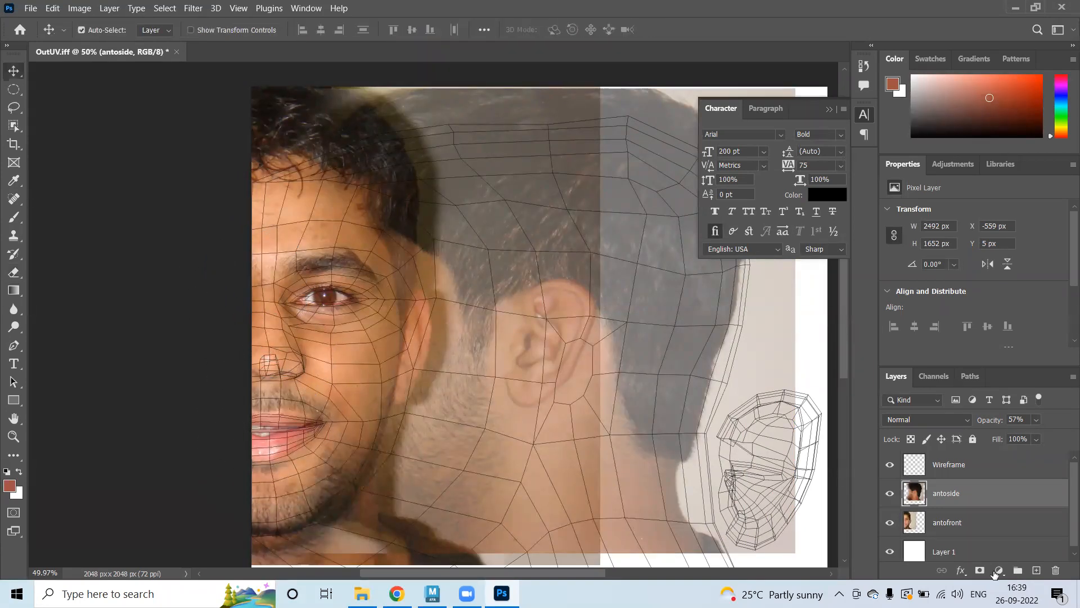
drag(982, 423, 1063, 438)
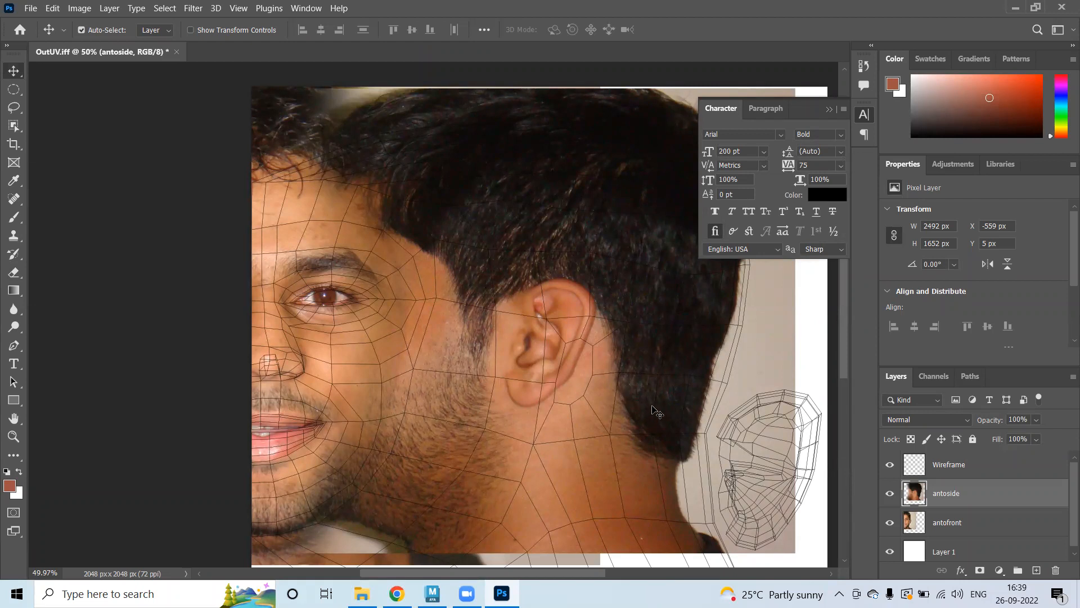
- Scale the side photo to about 2702 × 1699 px, shifting it so the ear and back of the head fit the wireframe
key(ctrl+t)
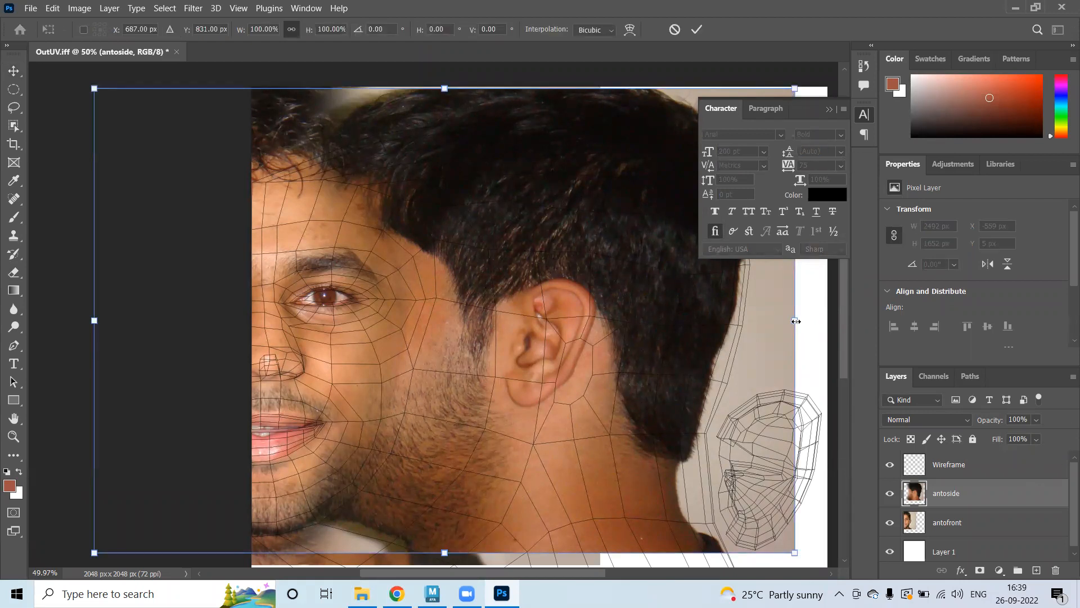
drag(800, 324, 697, 328)
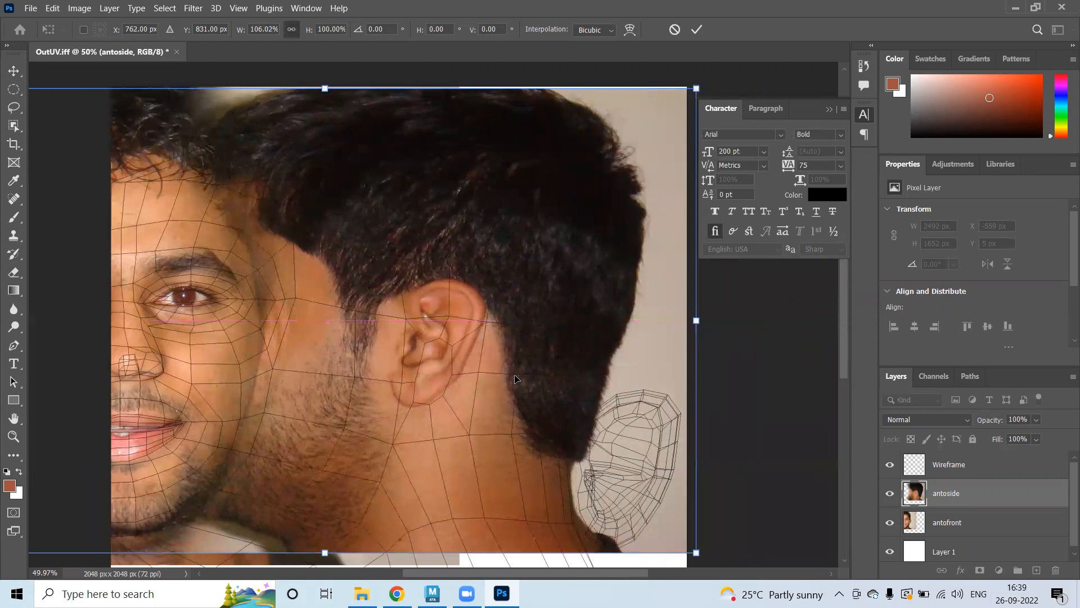
drag(513, 378, 504, 377)
mouse_move(688, 318)
mouse_down()
mouse_move(732, 325)
mouse_move(704, 325)
mouse_up()
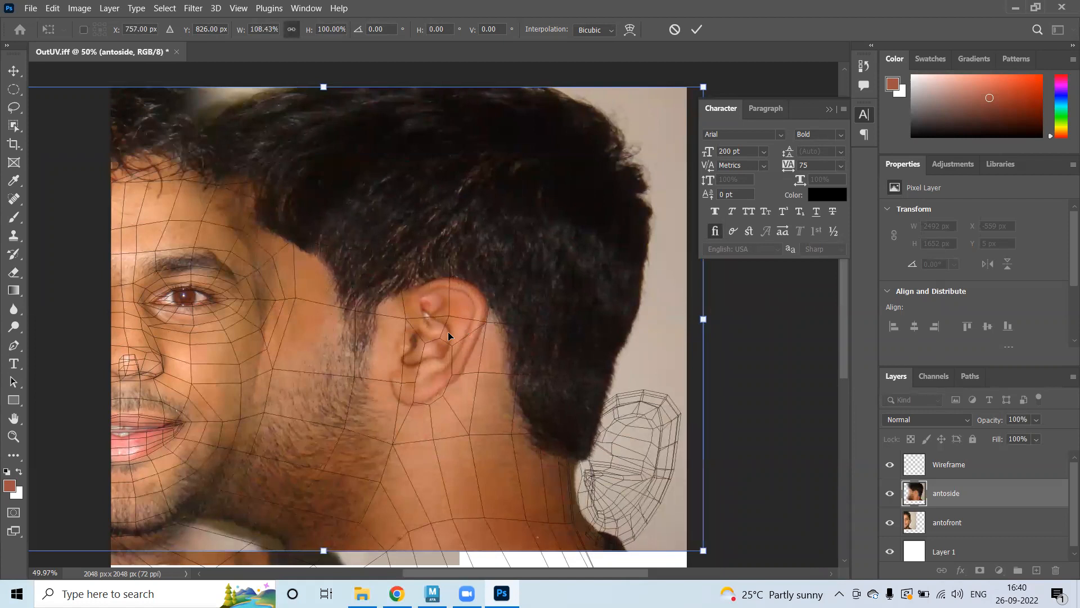
drag(431, 329, 427, 330)
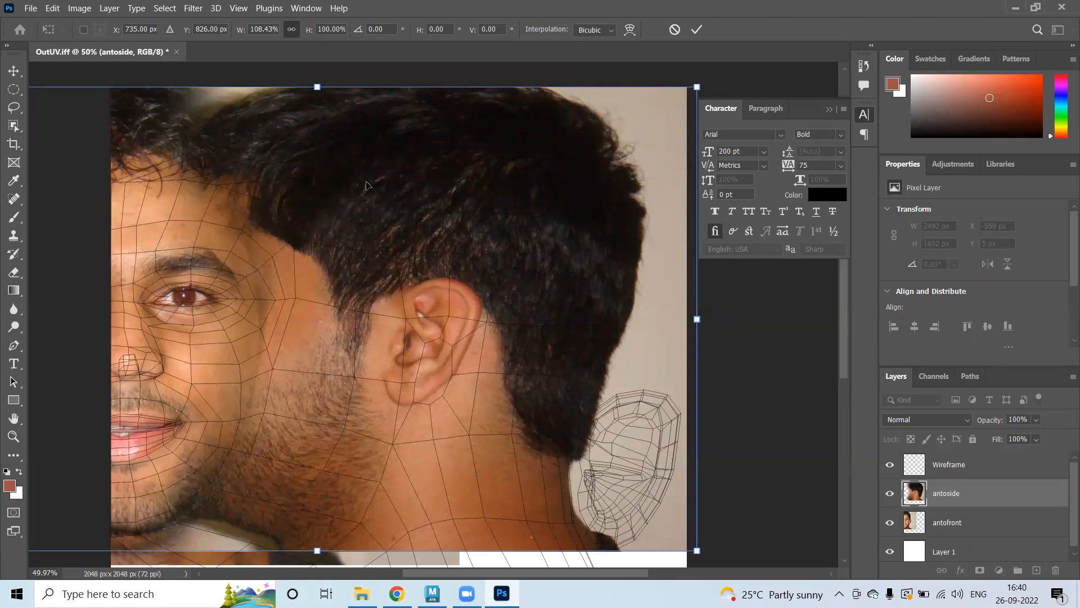
scroll(428, 255, down, 3)
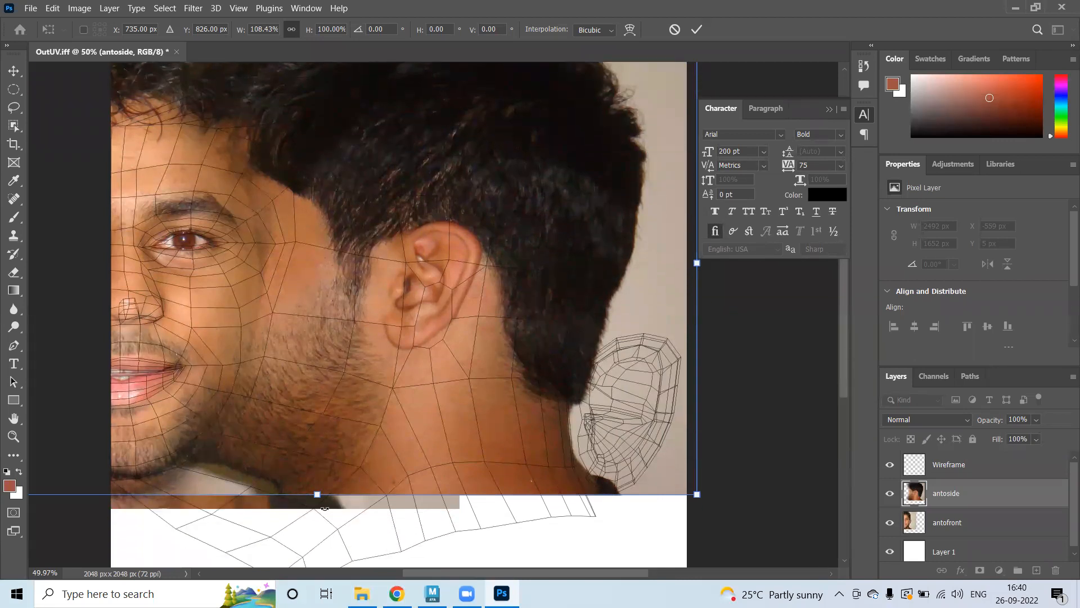
mouse_move(318, 495)
mouse_down()
mouse_move(314, 516)
mouse_move(312, 504)
mouse_up()
key(ctrl+z)
key(Return)
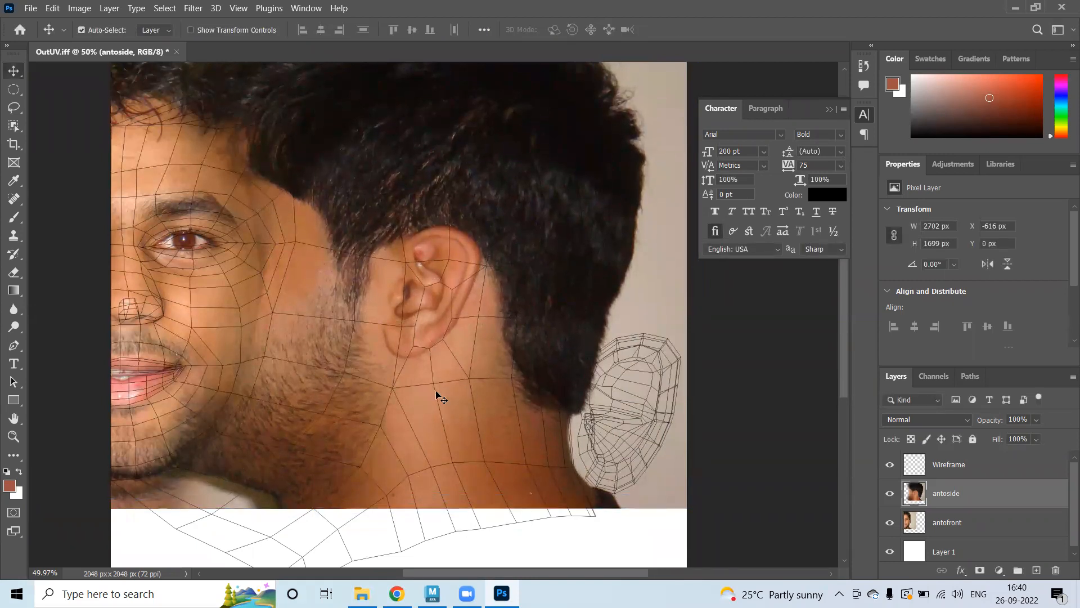
- Merge the antoside and antofront layers into one layer
scroll(400, 397, up, 3)
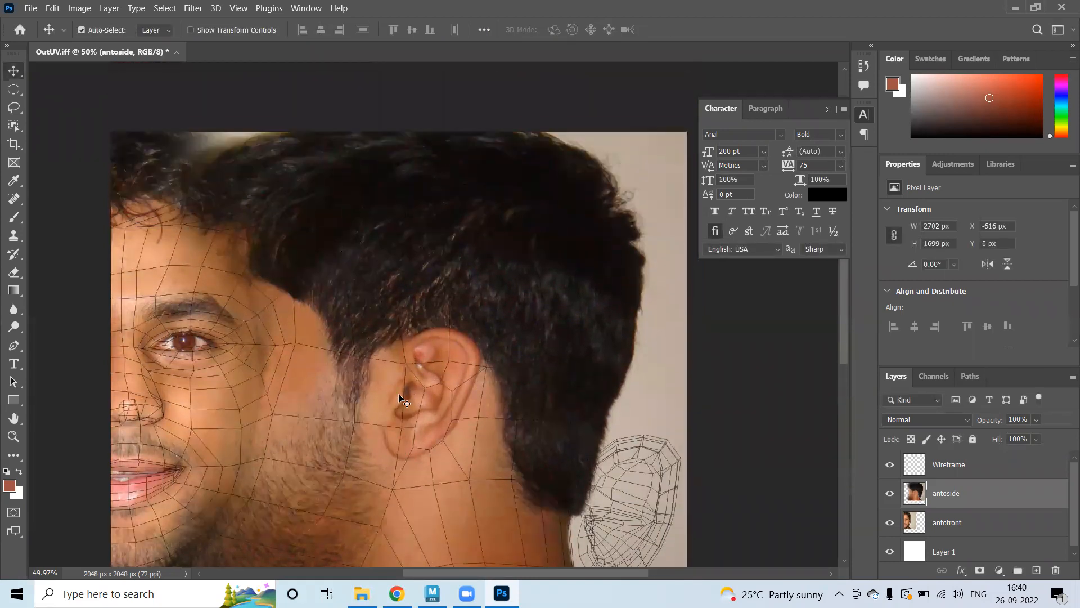
shift+click(946, 516)
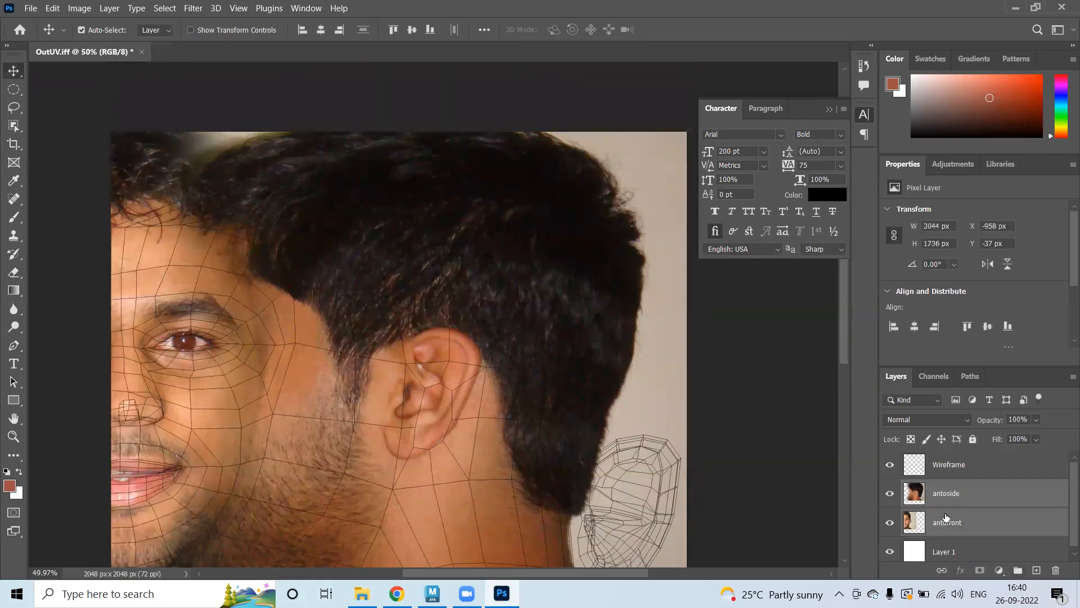
key(ctrl+e)
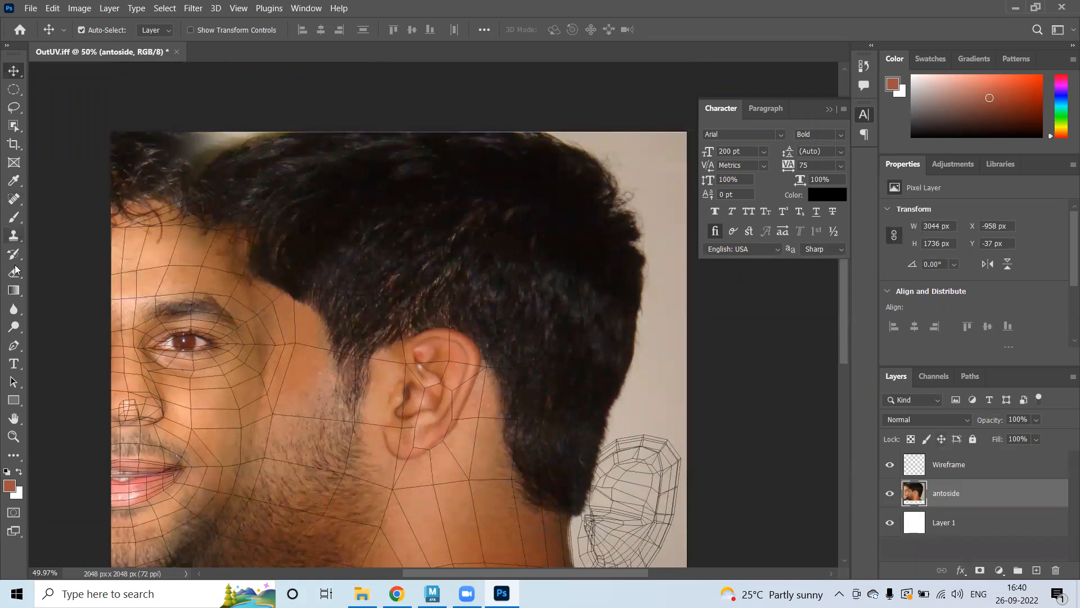
- Paint skin colour sampled from behind and below the ear over its outer rim and lobe with a 90 px Brush
click(13, 236)
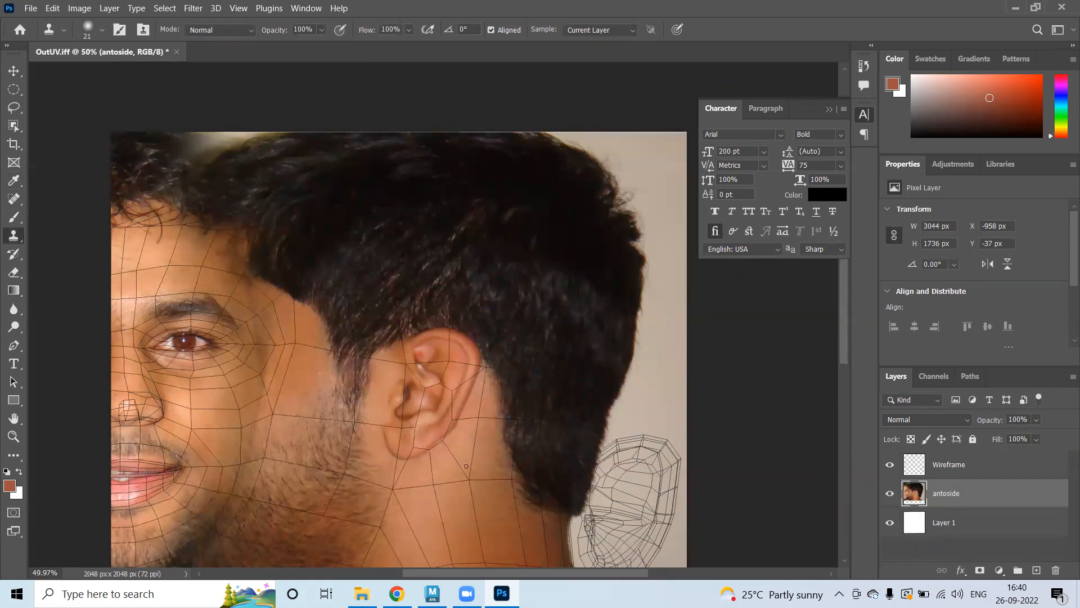
key(b)
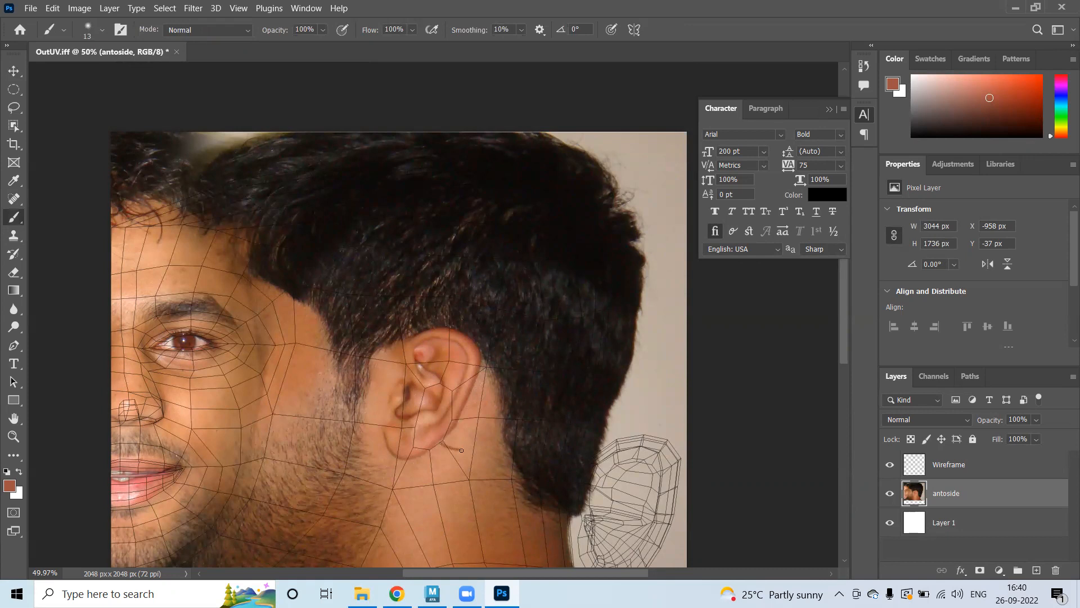
key(s)
drag(15, 242, 63, 239)
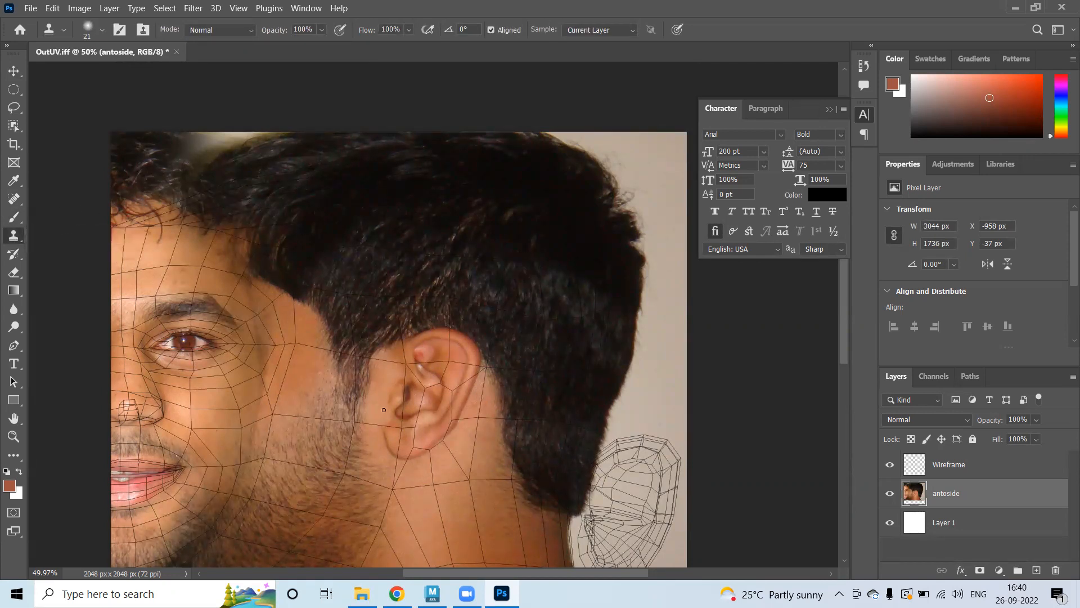
key(b)
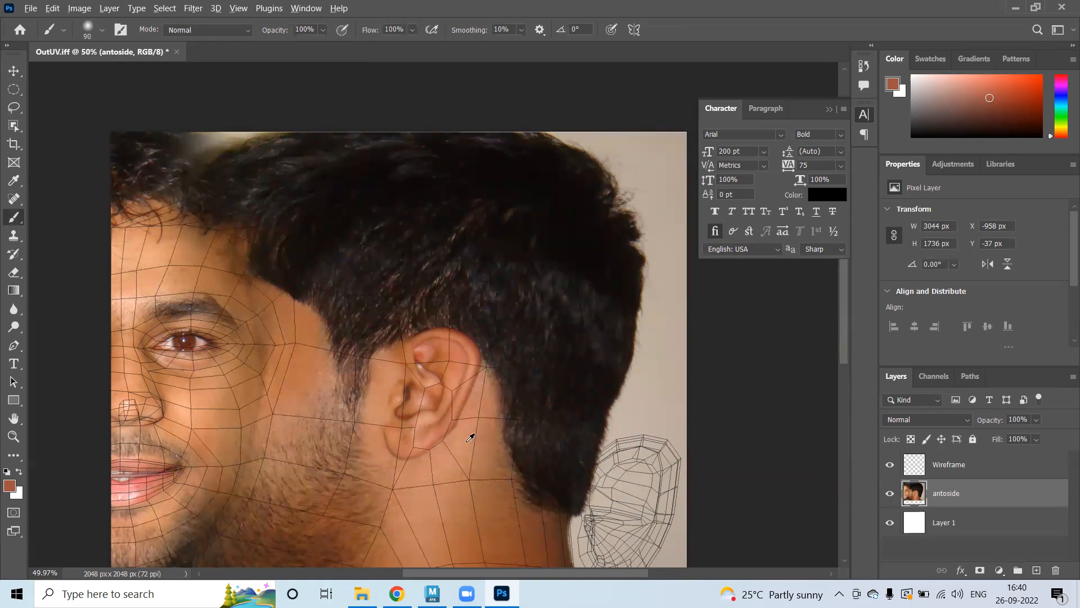
alt+click(458, 441)
mouse_move(451, 441)
mouse_down()
mouse_move(430, 434)
mouse_move(440, 439)
mouse_move(465, 380)
mouse_move(437, 366)
mouse_move(430, 374)
mouse_up()
alt+click(470, 426)
alt+click(466, 406)
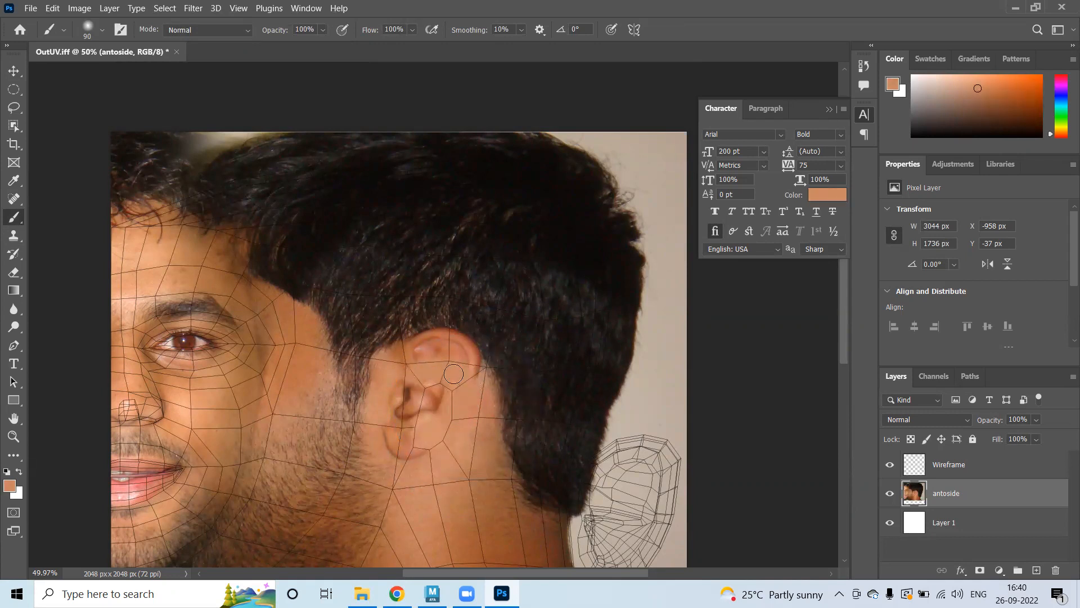
- Try to cover the top of the ear with dark hair colour sampled just above it
alt+click(413, 310)
mouse_move(398, 340)
mouse_down()
mouse_move(435, 337)
mouse_move(472, 358)
mouse_up()
key(ctrl+z)
alt+click(405, 306)
drag(397, 334, 466, 344)
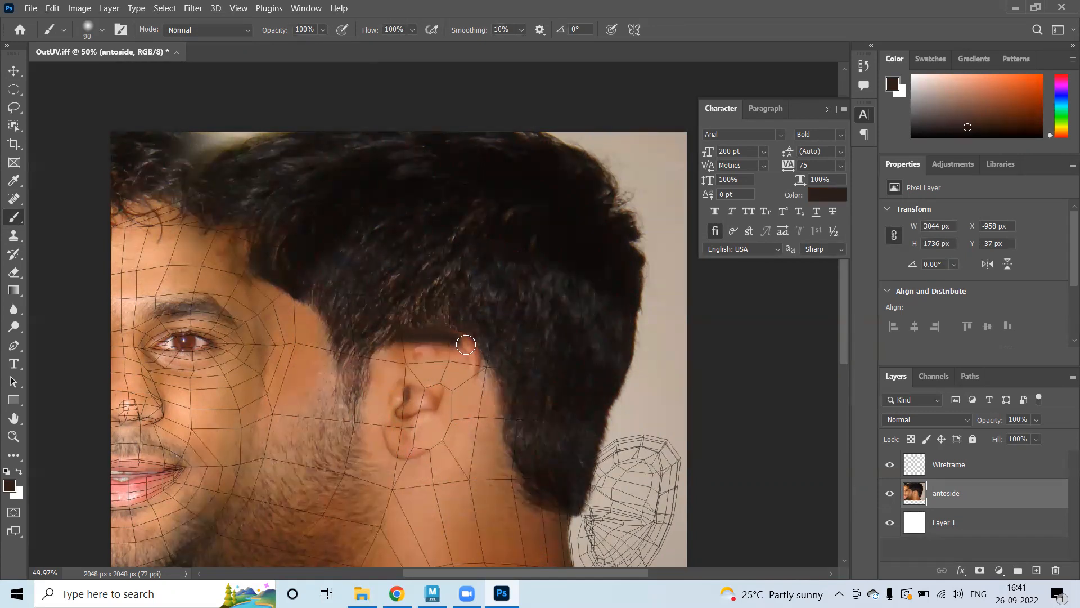
key(ctrl+z)
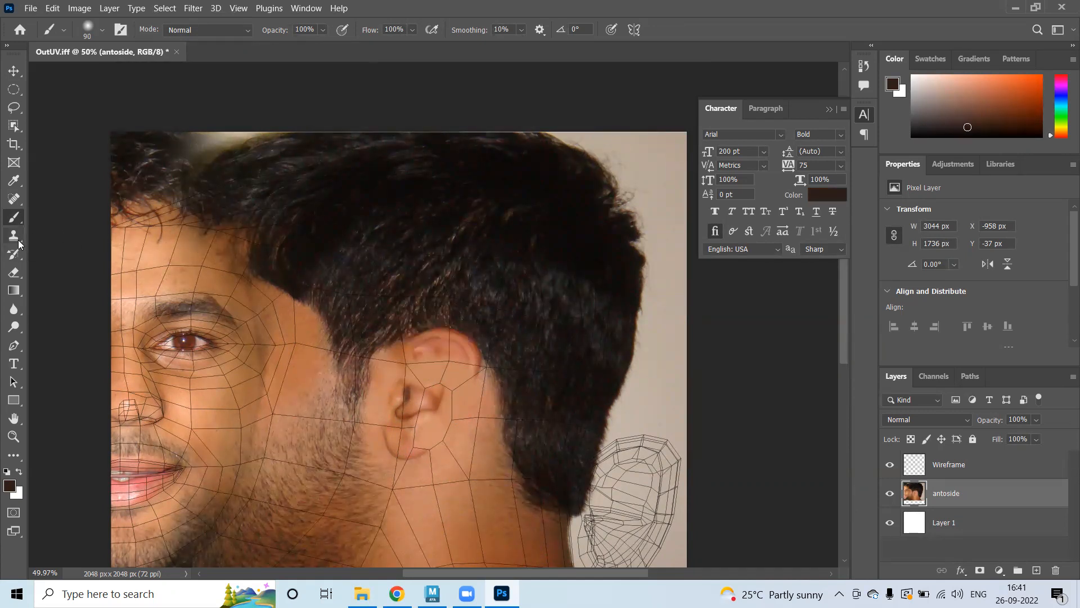
- Clone hair from above the ear over its upper edge with a 100 px Clone Stamp
click(14, 235)
click(102, 236)
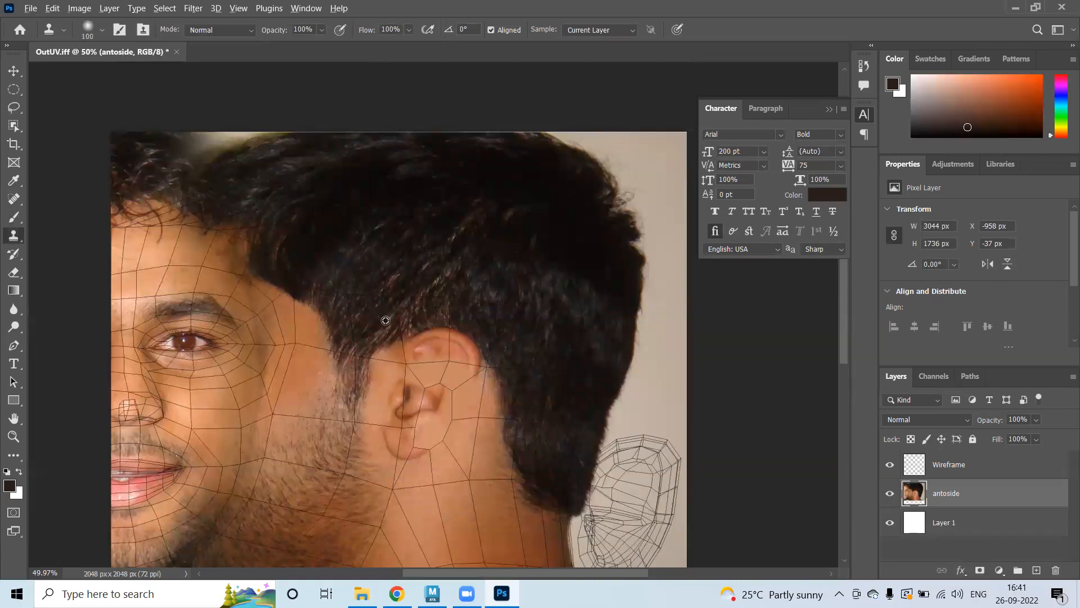
drag(388, 344, 461, 347)
mouse_move(401, 310)
mouse_down()
mouse_move(415, 326)
mouse_move(469, 326)
mouse_up()
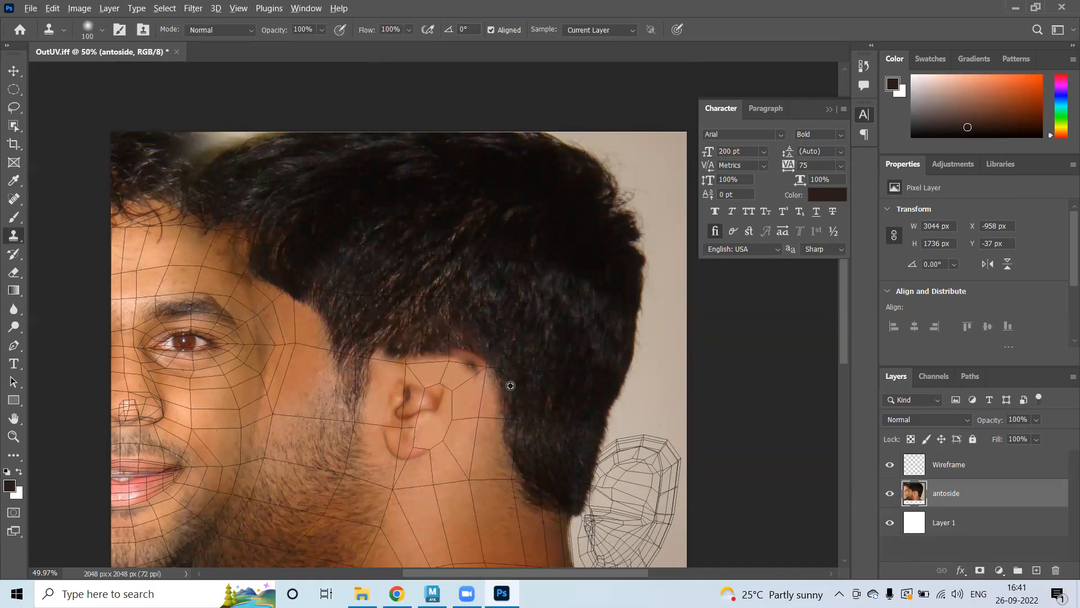
- Try to clone over the ear's remaining upper rim and the skin behind it, and undo those strokes
mouse_move(496, 406)
mouse_down()
mouse_move(467, 365)
mouse_move(432, 349)
mouse_up()
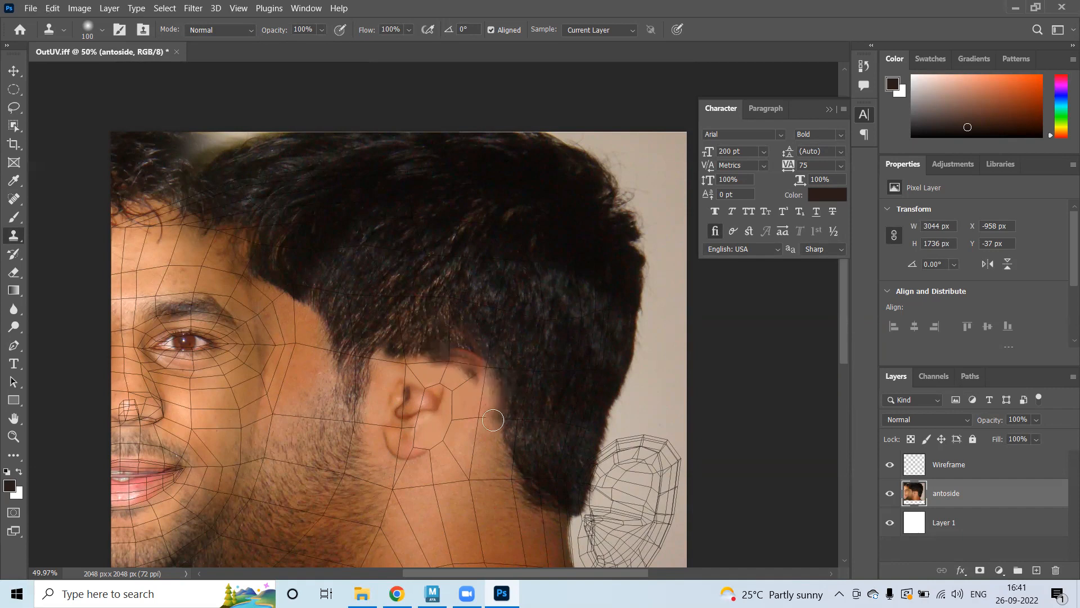
mouse_move(490, 392)
mouse_down()
mouse_move(466, 355)
mouse_move(509, 385)
mouse_up()
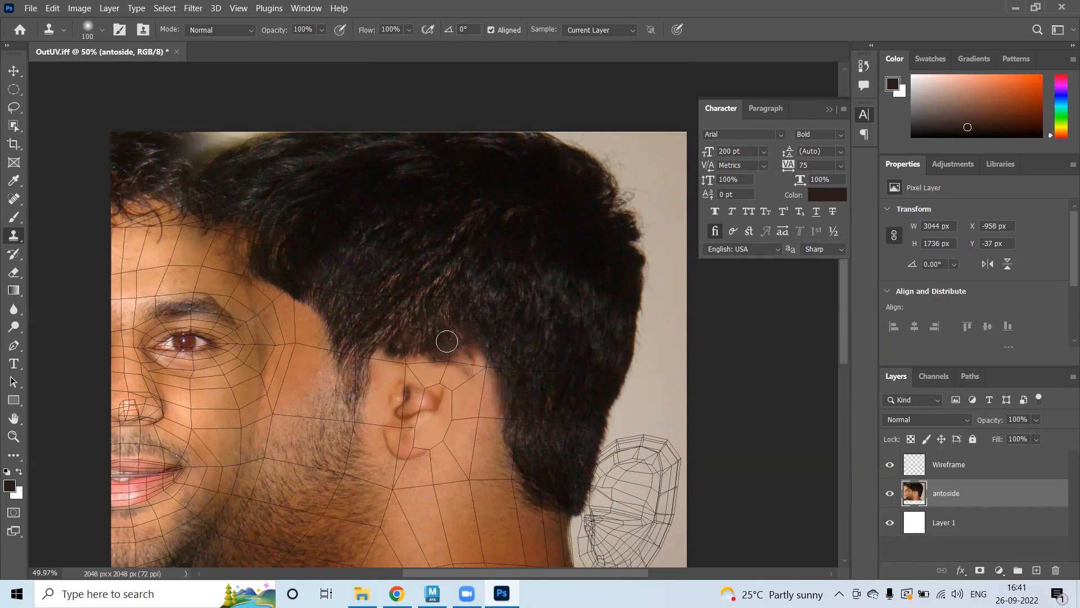
key(ctrl+z)
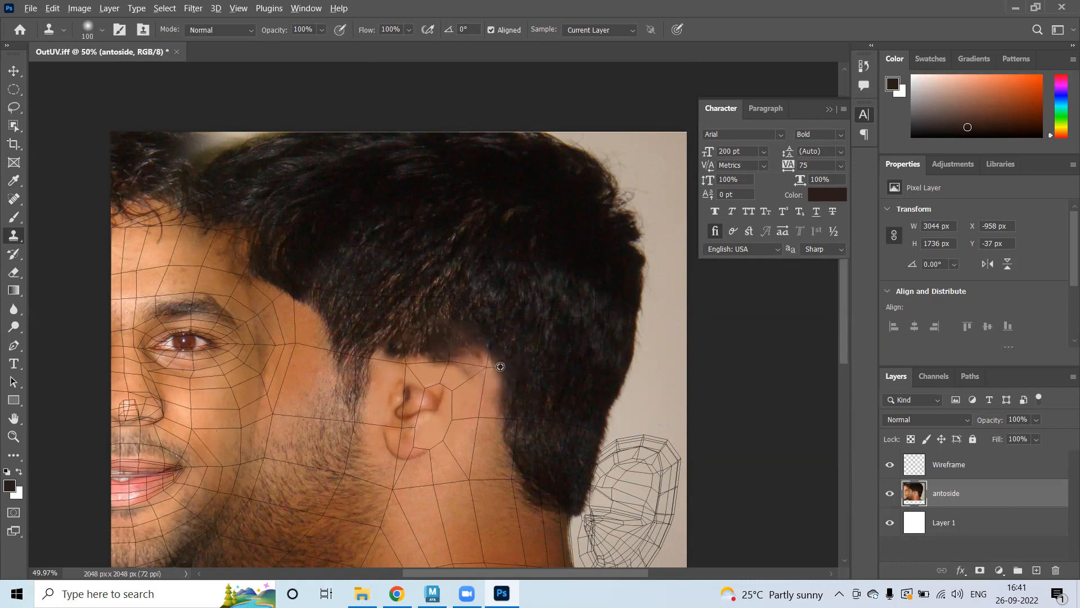
key(ctrl+z)
key(ctrl+z)
key(ctrl+z)
key(ctrl+z)
key(ctrl+z)
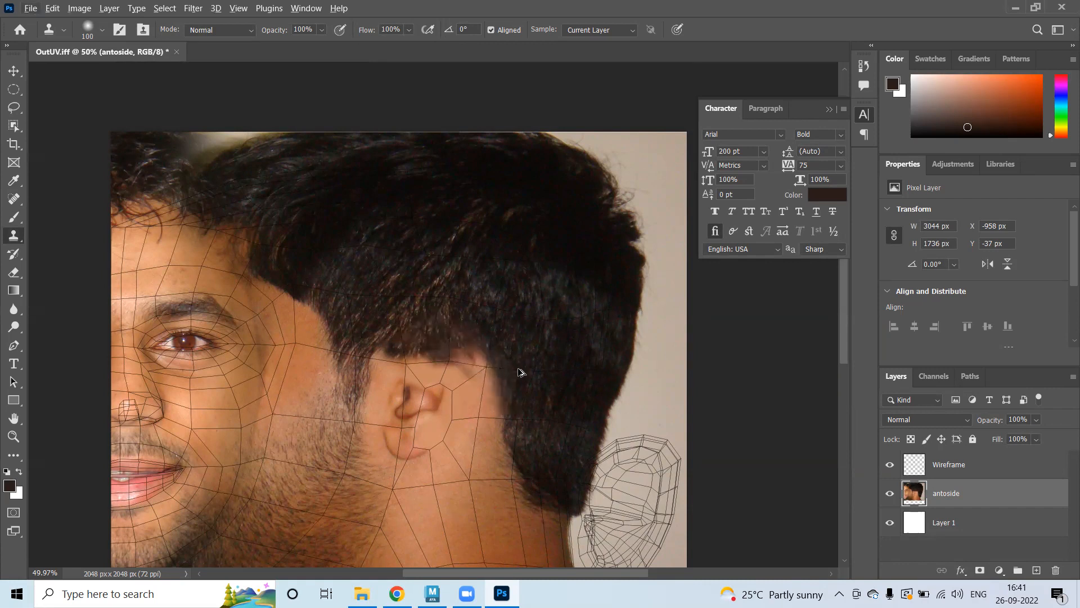
key(ctrl+shift+z)
key(ctrl+z)
key(ctrl+shift+z)
key(ctrl+z)
key(ctrl+shift+z)
key(ctrl+alt+z)
key(ctrl+alt+z)
key(ctrl+alt+z)
key(ctrl+alt+z)
key(ctrl+z)
key(ctrl+z)
- Clone hair over the ear's remaining upper rim and nearby skin over the inner ear and lobe
click(502, 381)
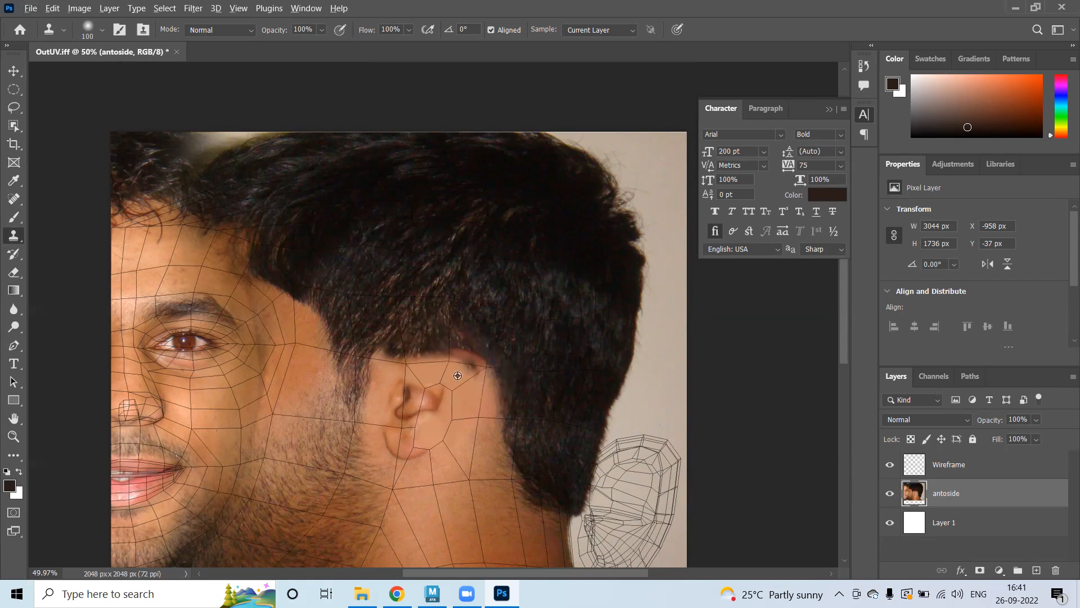
mouse_move(448, 353)
mouse_down()
mouse_move(497, 385)
mouse_move(484, 370)
mouse_up()
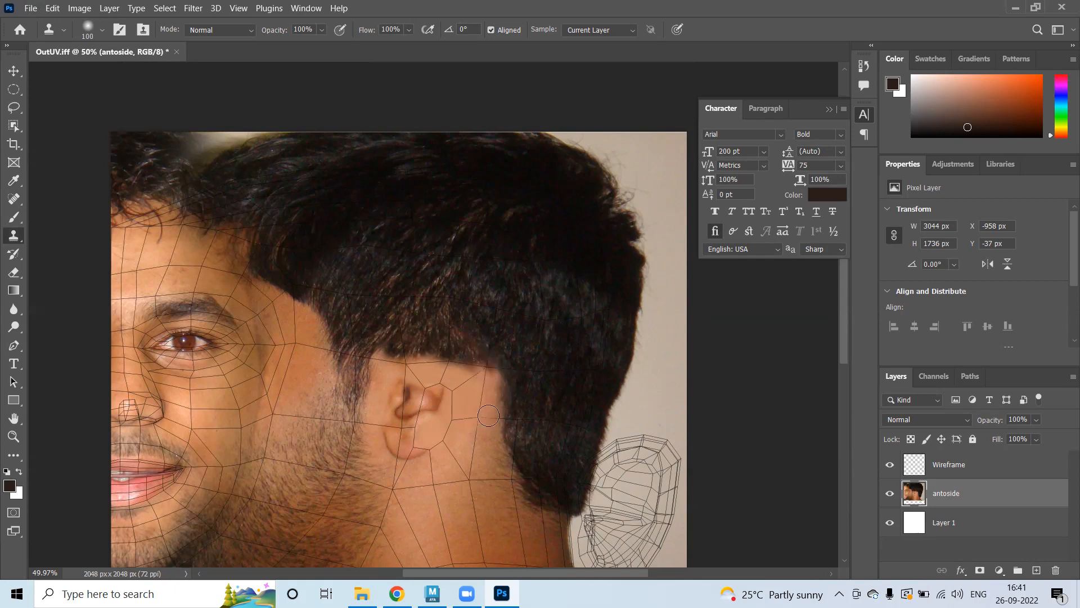
drag(384, 372, 403, 369)
alt+click(427, 465)
mouse_move(388, 433)
mouse_down()
mouse_move(389, 444)
mouse_move(427, 454)
mouse_move(401, 420)
mouse_move(449, 422)
mouse_move(446, 401)
mouse_move(416, 406)
mouse_move(402, 383)
mouse_move(445, 456)
mouse_move(464, 439)
mouse_move(471, 485)
mouse_up()
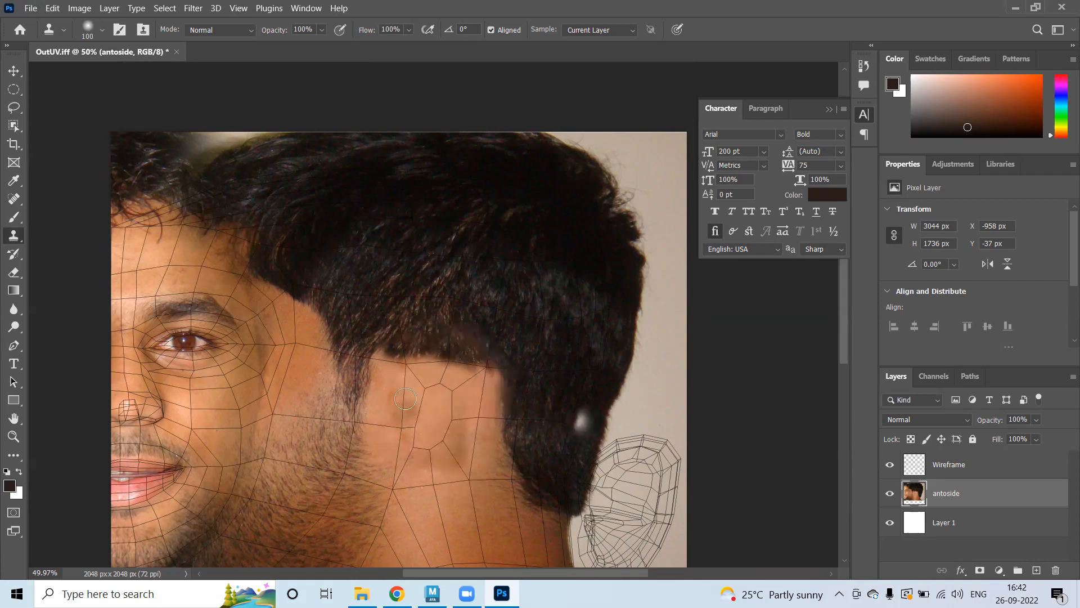
- Clone bearded jaw skin over the collar and the empty area below the jaw with a 200 px Clone Stamp
scroll(516, 336, down, 3)
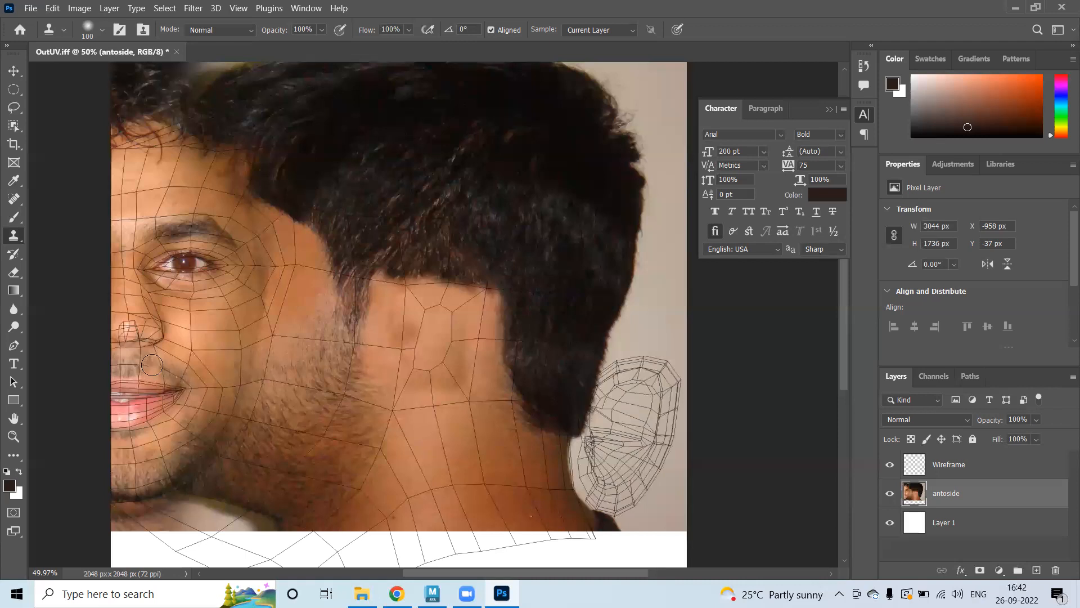
scroll(393, 326, down, 3)
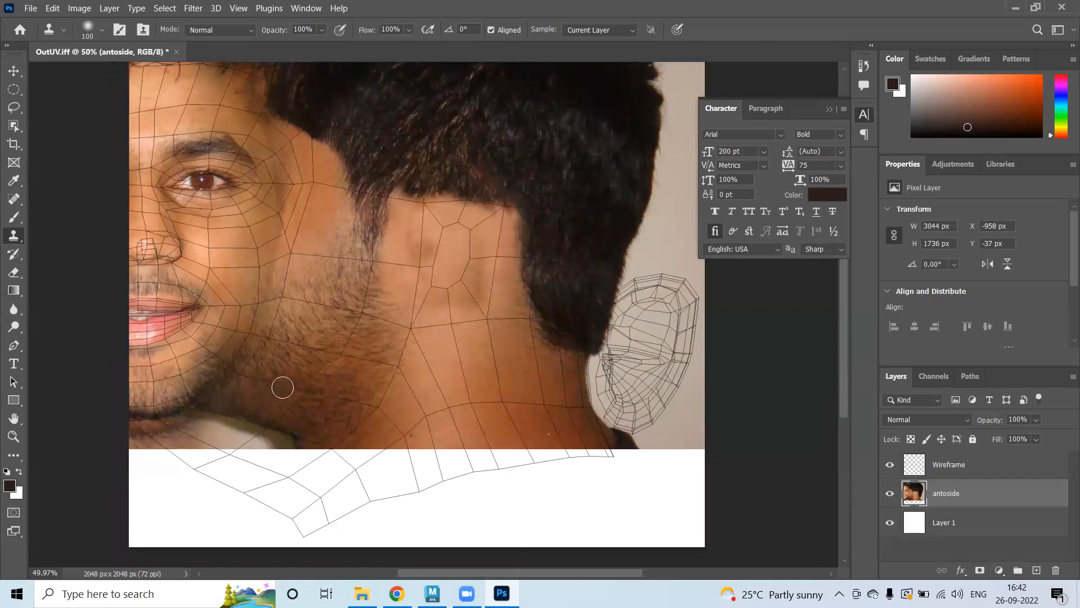
key(bracketright)
key(bracketright)
key(bracketright)
key(bracketright)
alt+click(265, 374)
mouse_move(223, 427)
mouse_down()
mouse_move(218, 411)
mouse_move(326, 467)
mouse_up()
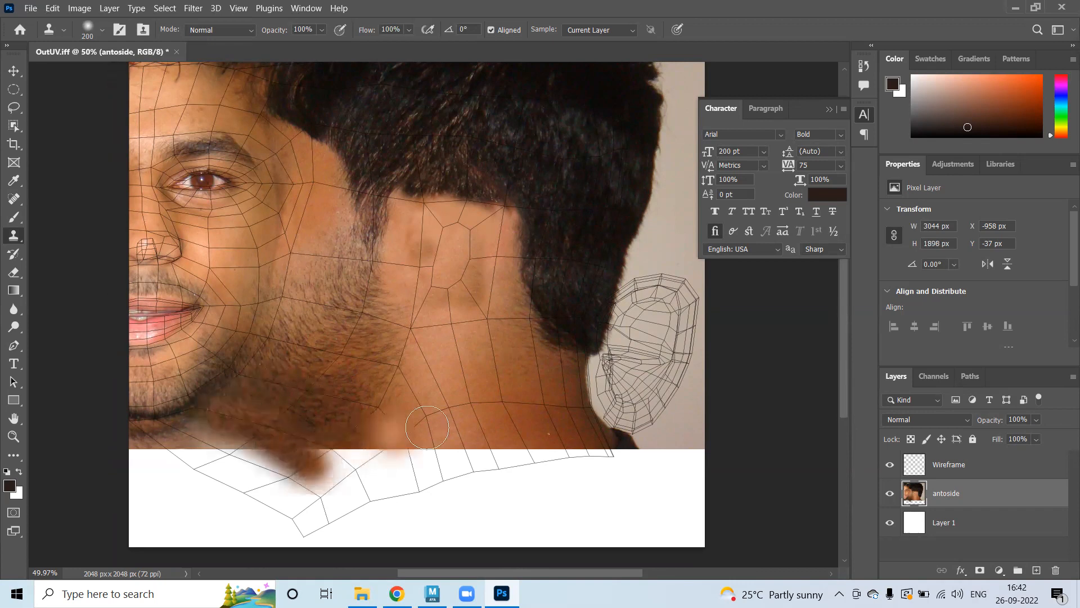
- Clone neck skin past the photo's lower edge, extending it from below the jaw to the back of the neck
alt+click(279, 403)
drag(309, 450, 566, 469)
alt+click(429, 444)
drag(451, 453, 624, 458)
- Undo a trial clone stroke at the neck's lower edge and clone skin over the gap along the nape
alt+click(546, 429)
mouse_move(574, 447)
mouse_down()
mouse_move(615, 444)
mouse_move(571, 467)
mouse_up()
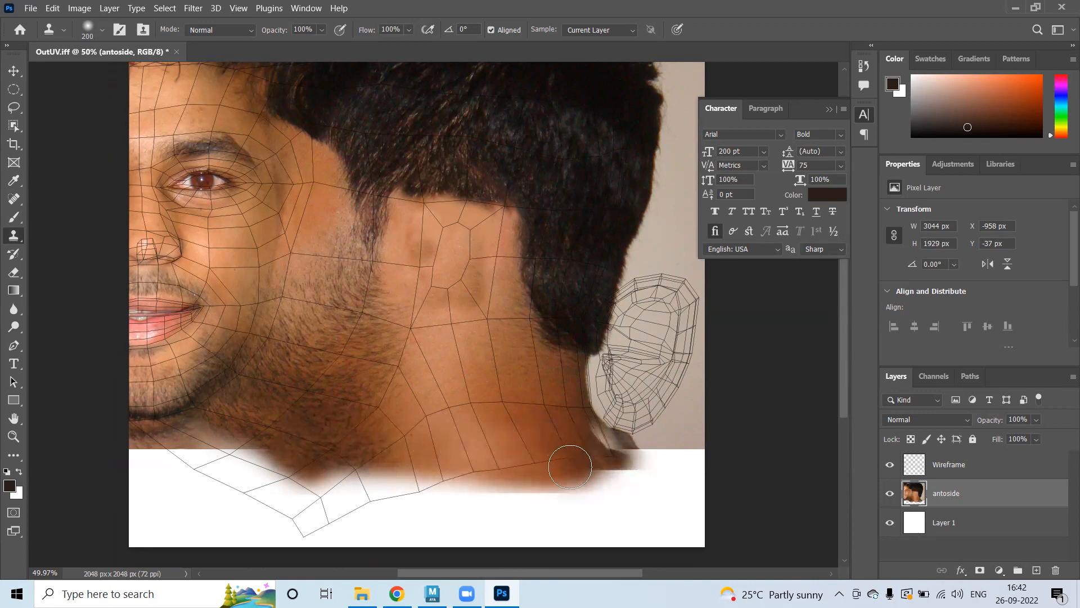
key(ctrl+z)
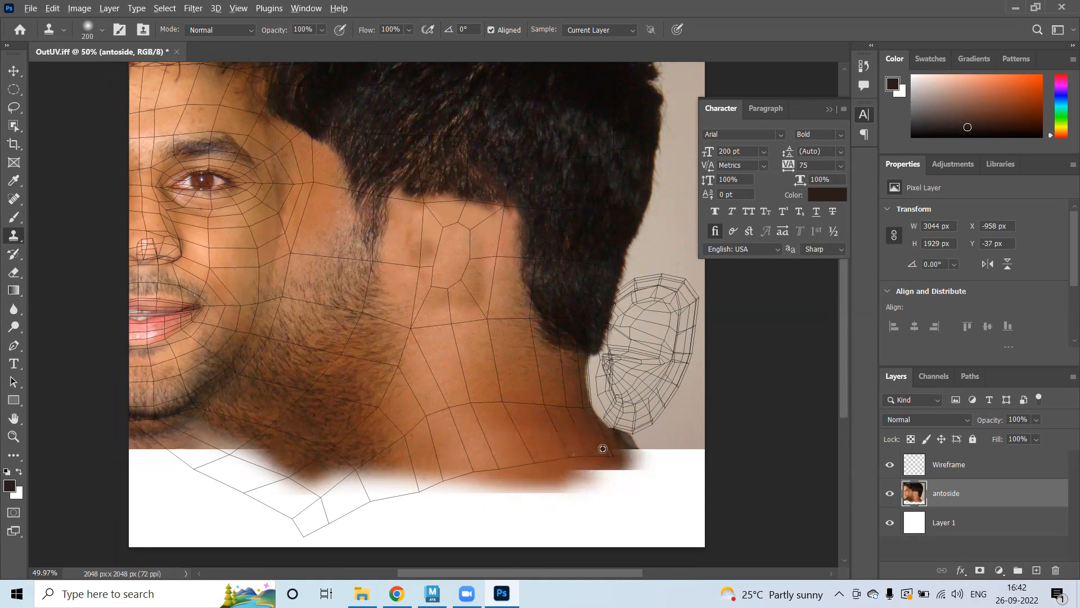
alt+click(561, 437)
mouse_move(572, 448)
mouse_down()
mouse_move(608, 449)
mouse_move(583, 411)
mouse_move(587, 351)
mouse_move(562, 374)
mouse_up()
alt+click(582, 440)
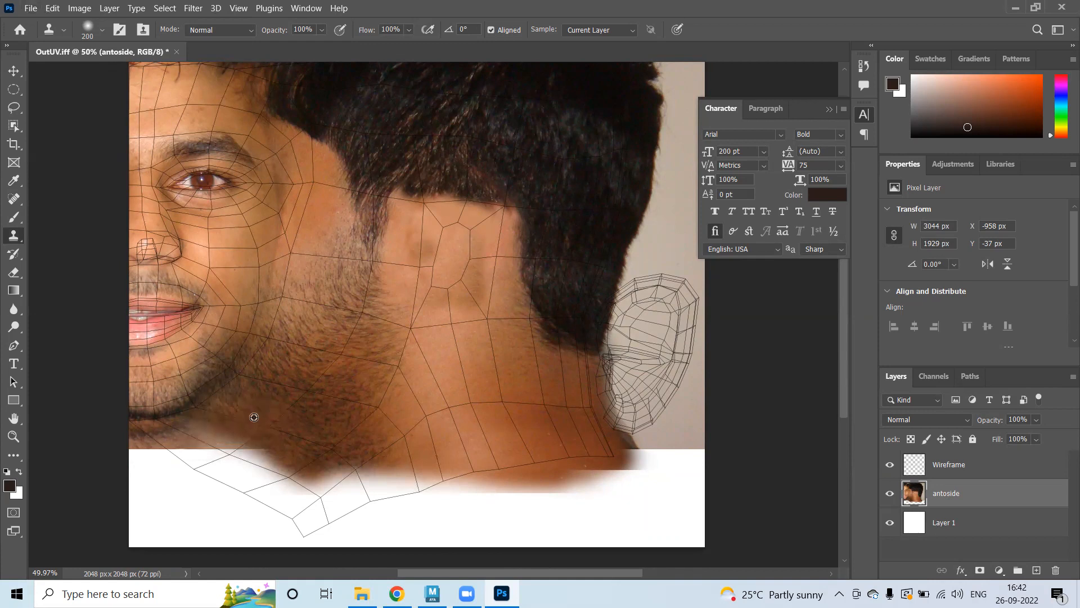
- Extend the skin below the chin and front of the neck with cloned strokes down to the wireframe's lowest corner
mouse_move(240, 415)
mouse_down()
mouse_move(214, 432)
mouse_move(312, 496)
mouse_up()
alt+click(223, 443)
mouse_move(182, 458)
mouse_down()
mouse_move(138, 459)
mouse_move(261, 454)
mouse_move(318, 482)
mouse_move(248, 529)
mouse_move(289, 535)
mouse_move(338, 501)
mouse_up()
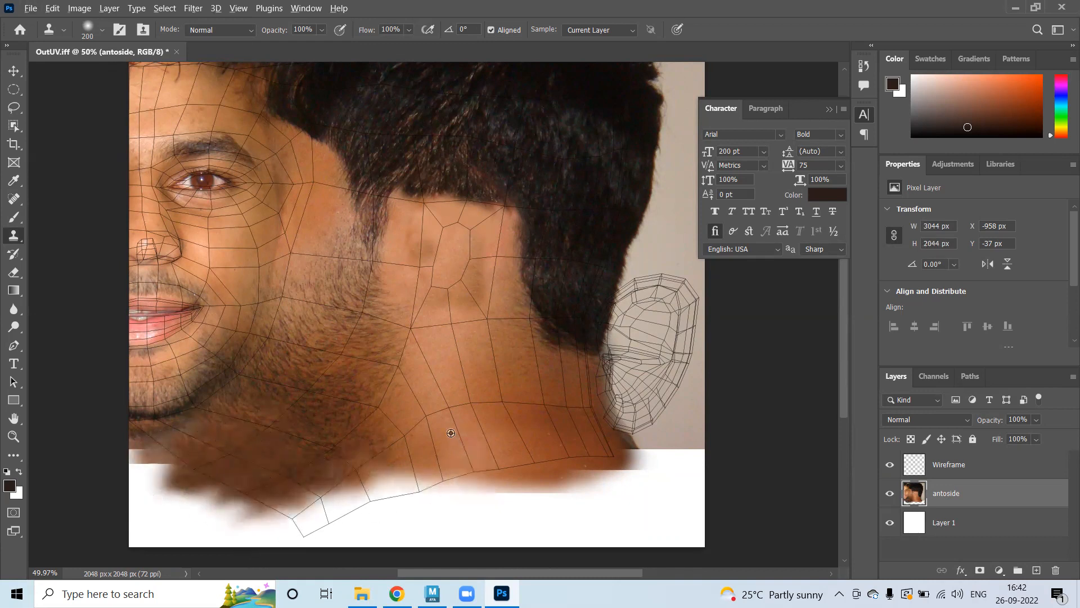
mouse_move(442, 451)
mouse_down()
mouse_move(443, 468)
mouse_move(343, 499)
mouse_move(279, 533)
mouse_move(380, 486)
mouse_up()
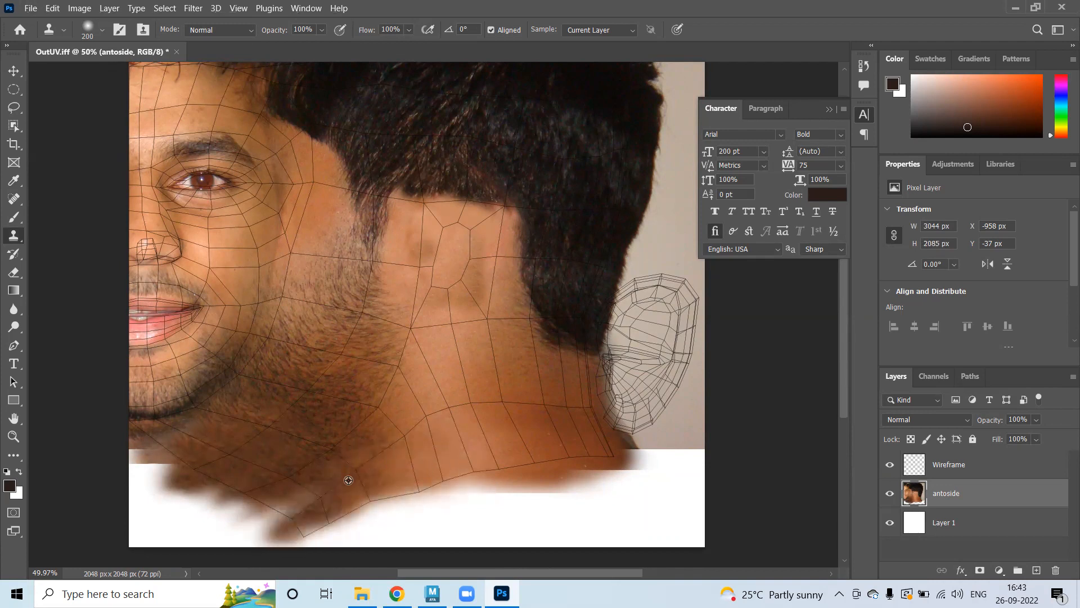
- Even out the dark skin under the chin and fill the remaining gaps along the neck wireframe by cloning, undoing a stray stroke
alt+click(327, 452)
mouse_move(327, 452)
mouse_down()
mouse_move(349, 466)
mouse_move(242, 518)
mouse_move(312, 535)
mouse_move(136, 445)
mouse_up()
alt+click(298, 513)
key(ctrl+z)
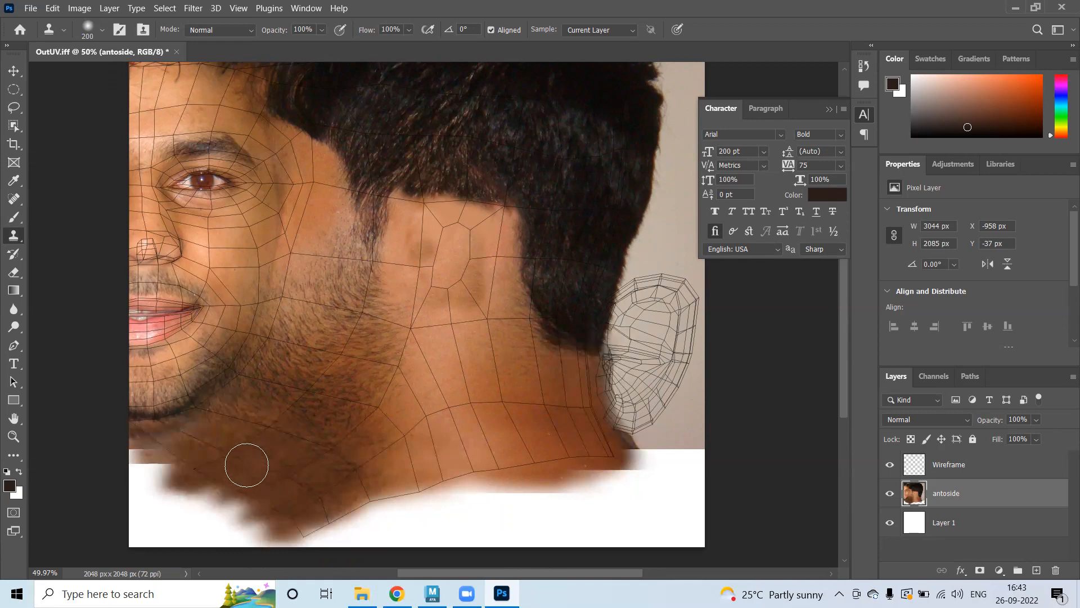
mouse_move(321, 526)
mouse_down()
mouse_move(192, 498)
mouse_move(152, 461)
mouse_move(163, 446)
mouse_move(174, 473)
mouse_move(284, 539)
mouse_move(357, 489)
mouse_move(295, 465)
mouse_move(380, 449)
mouse_move(311, 468)
mouse_move(386, 355)
mouse_move(476, 447)
mouse_move(303, 450)
mouse_up()
alt+click(201, 437)
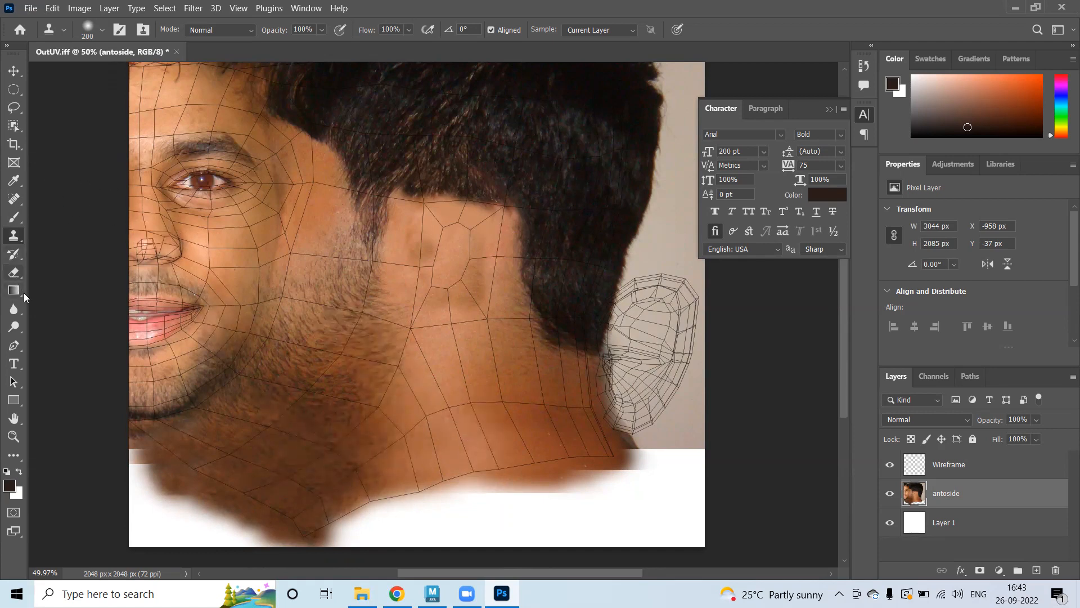
click(15, 291)
click(15, 311)
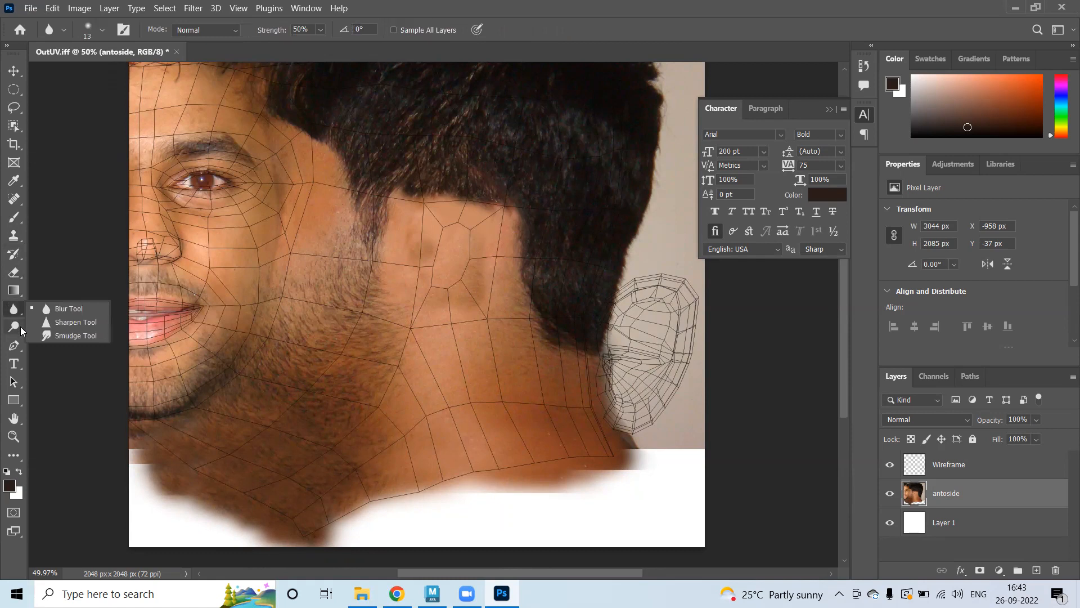
click(19, 327)
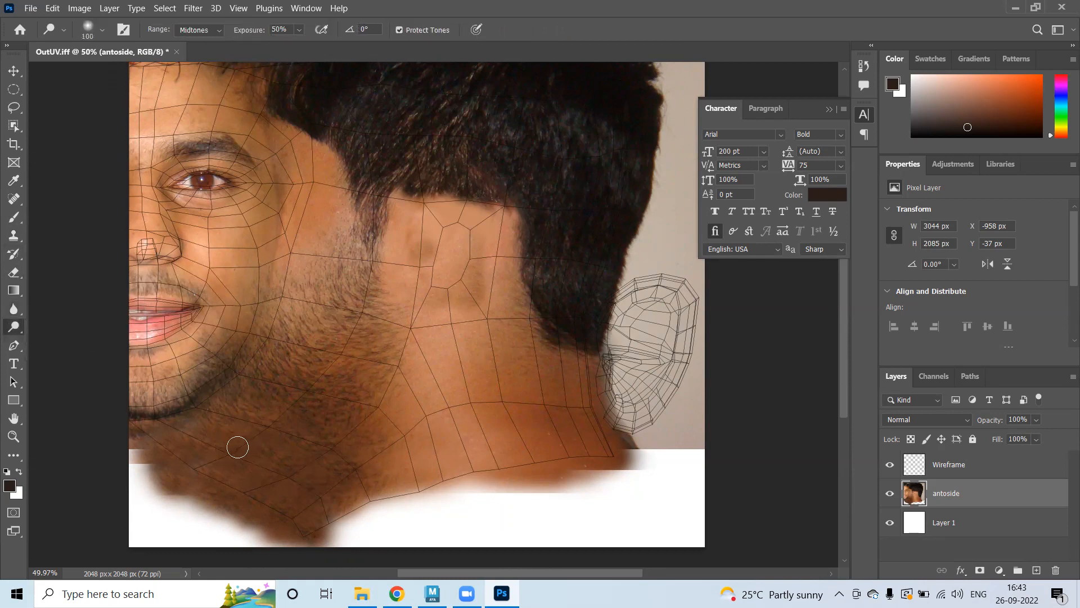
key(bracketright)
key(bracketright)
key(bracketright)
key(bracketright)
key(bracketright)
key(bracketright)
key(bracketright)
key(bracketright)
key(bracketright)
key(bracketright)
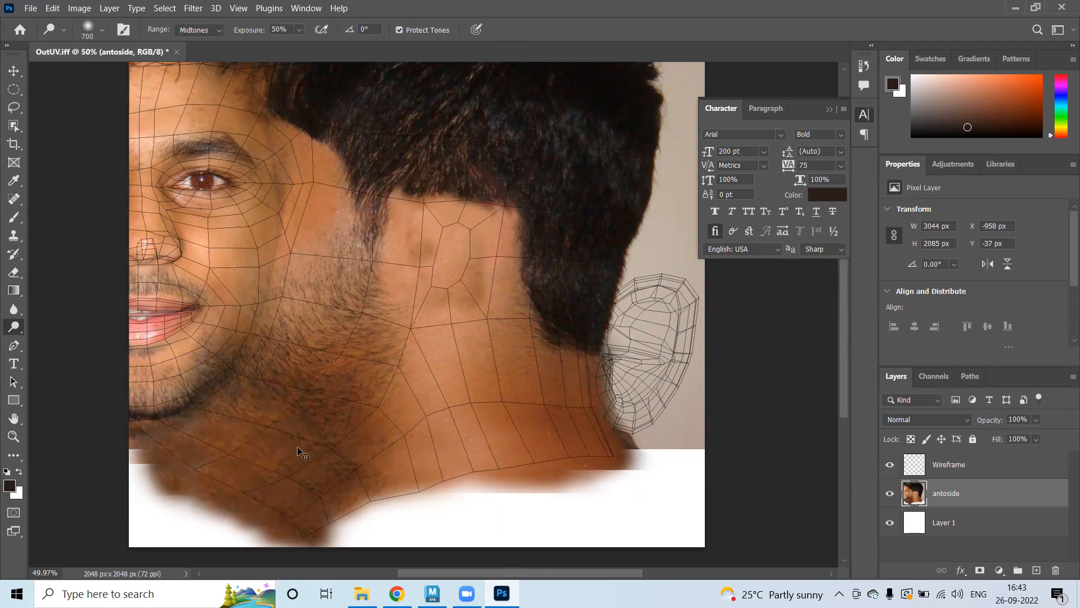
- Place the original antoside photo into the document from the sourceimages folder and rasterize its layer
alt+scroll(395, 430, up, 3)
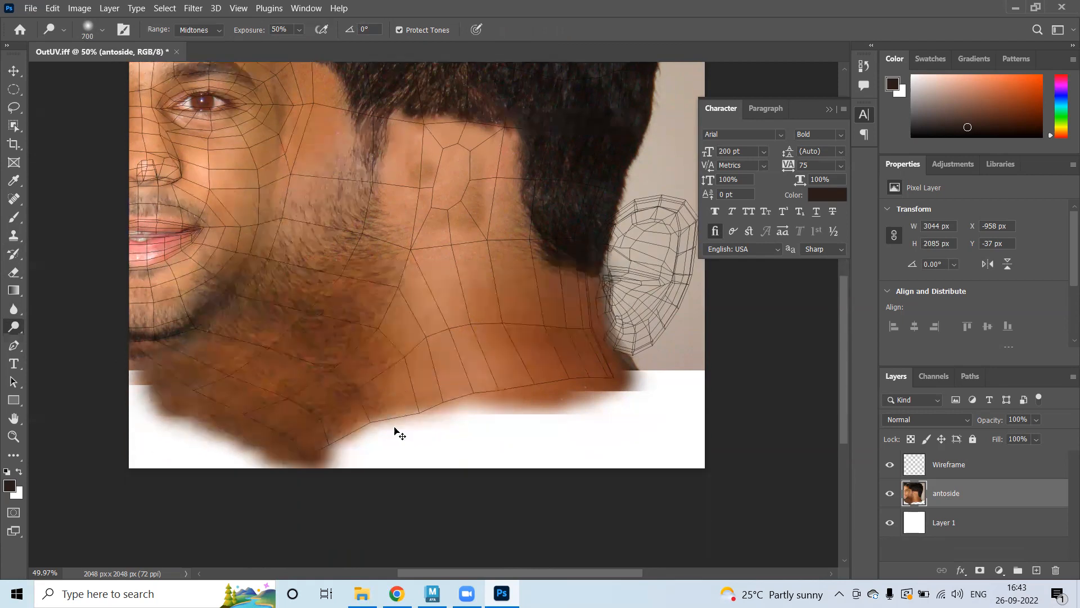
alt+scroll(345, 416, down, 4)
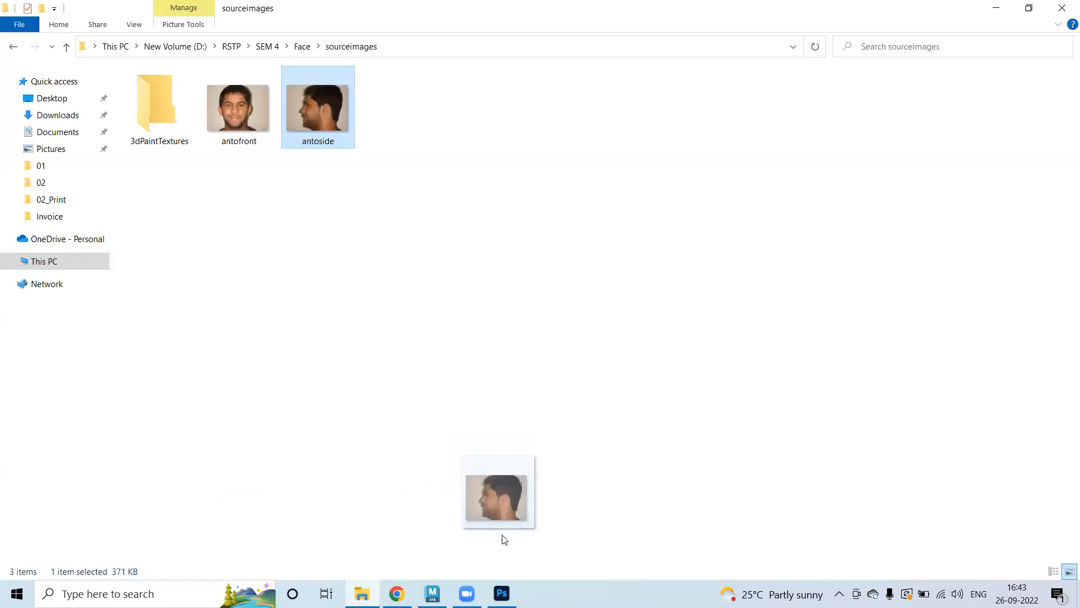
drag(505, 535, 518, 387)
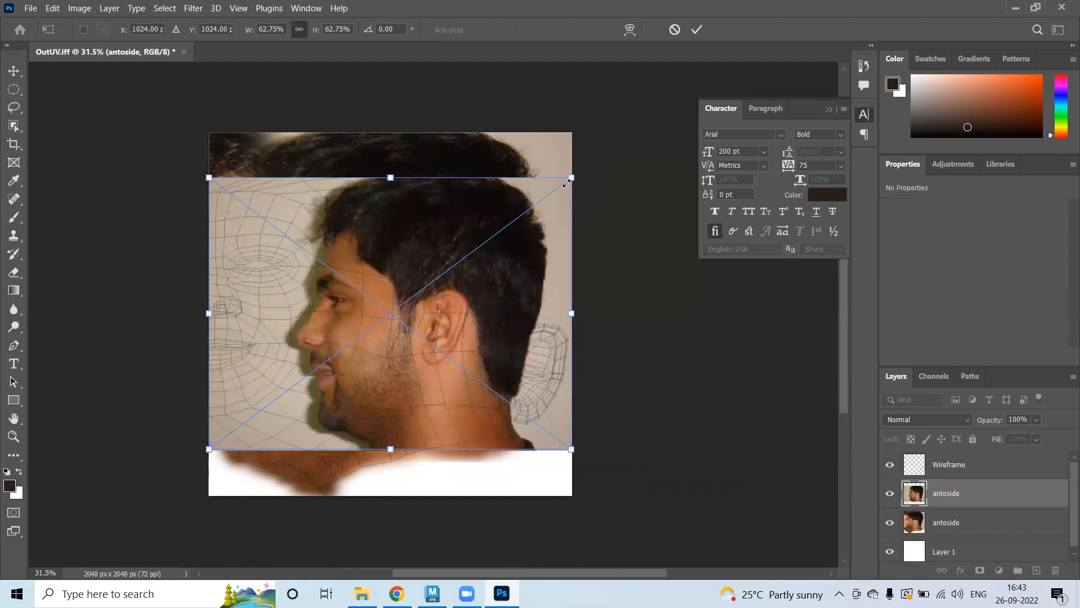
key(Return)
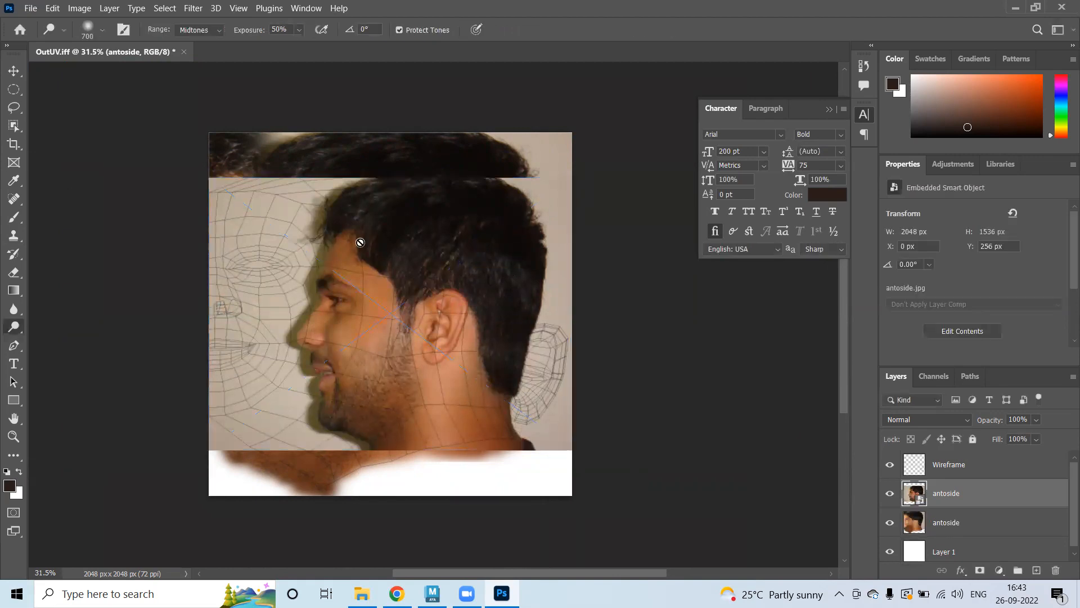
right_click(938, 496)
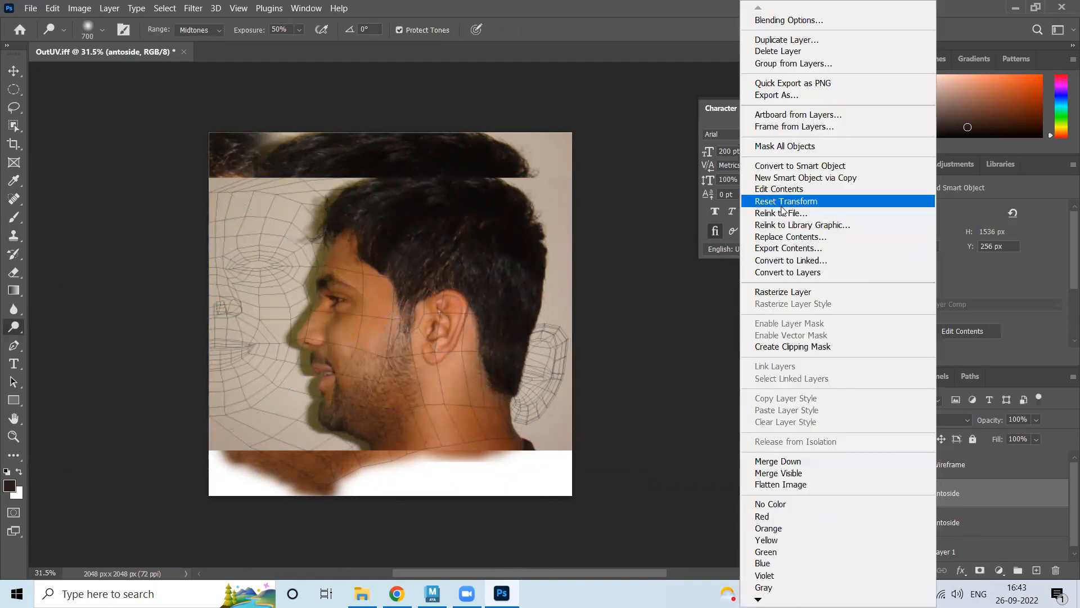
click(798, 289)
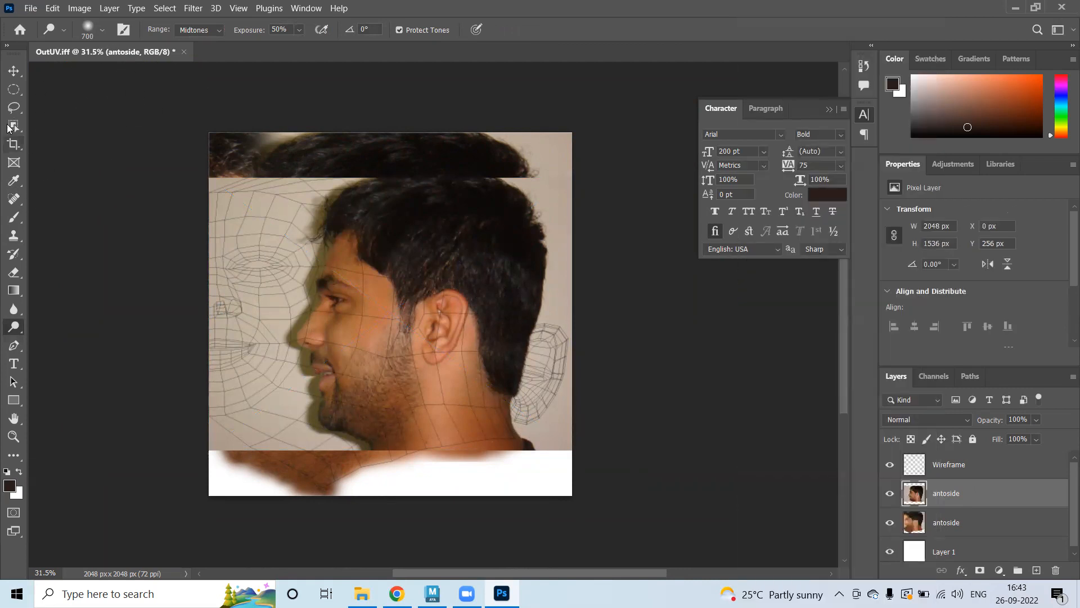
- Select the ear in the side photo with a rectangular marquee of about 299 × 524 px and copy it to a new layer
click(12, 92)
click(68, 88)
drag(420, 275, 472, 367)
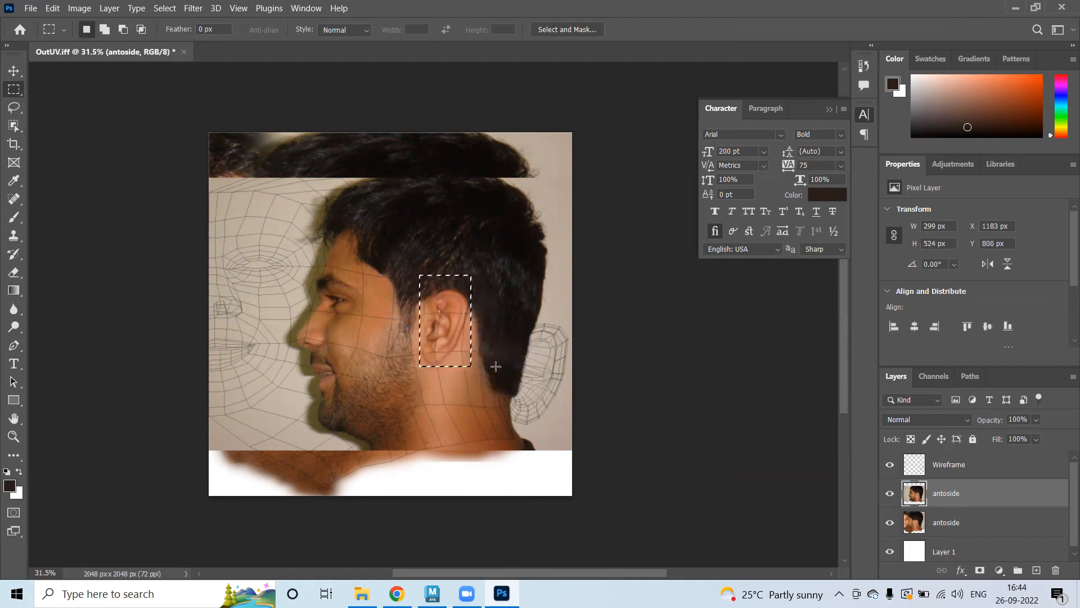
key(ctrl+j)
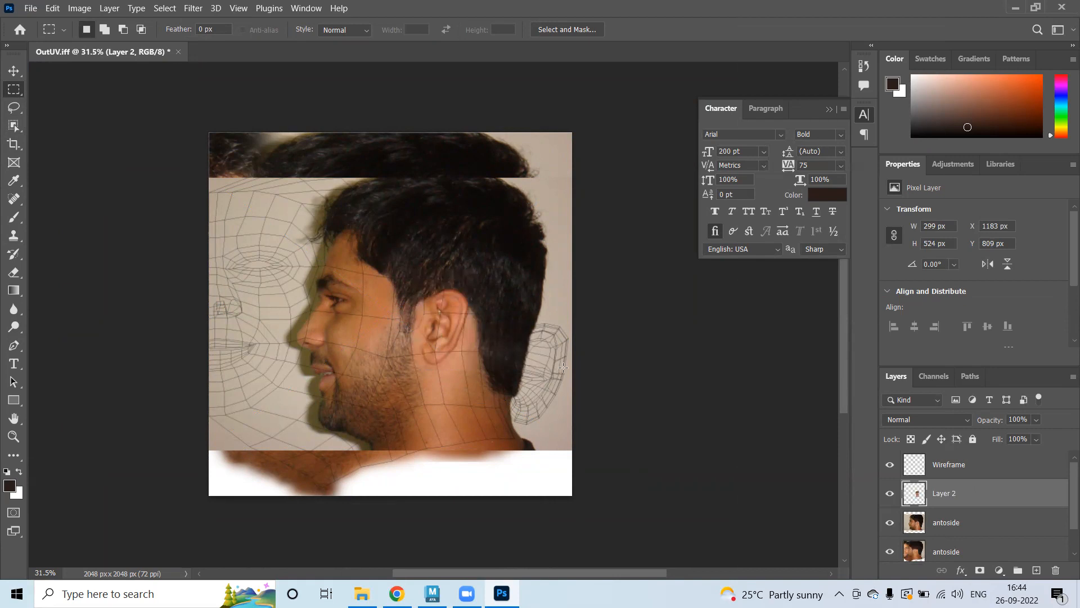
- Hide the newly placed side photo and move the copied ear onto the separate ear wireframe
click(14, 71)
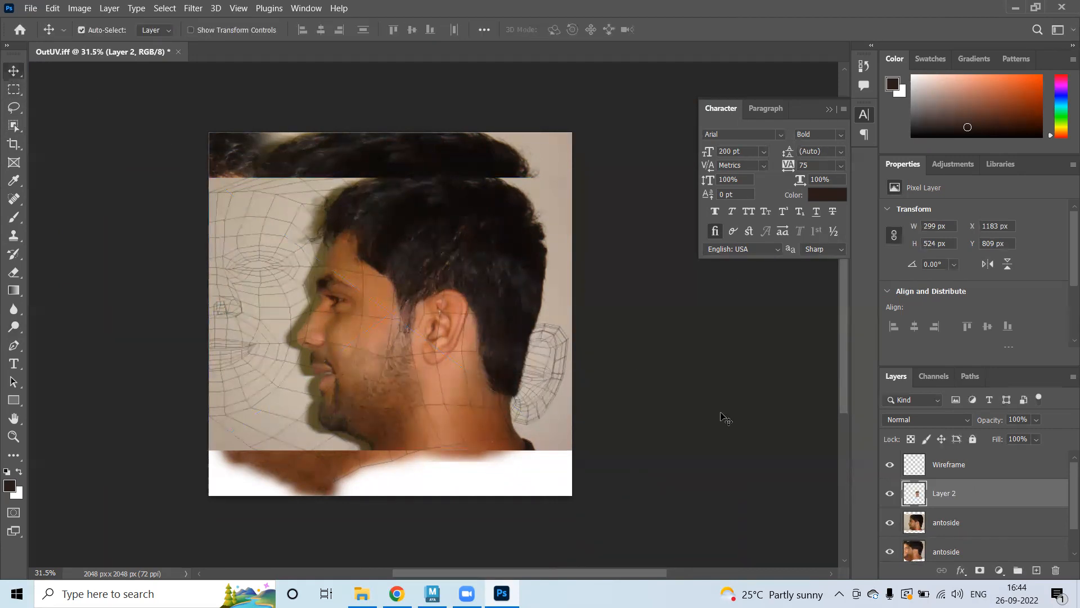
click(890, 523)
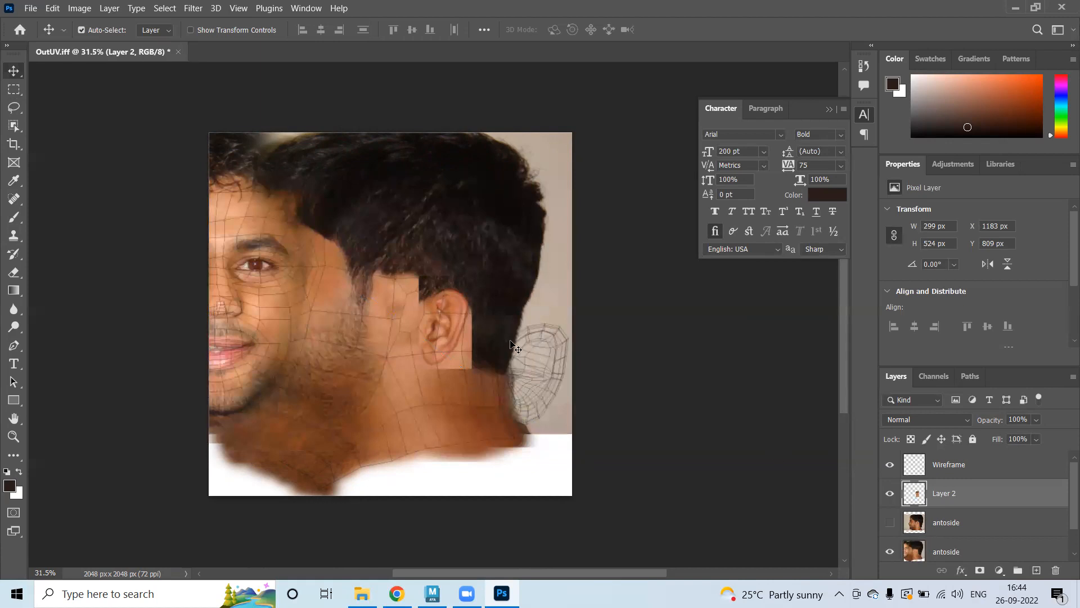
drag(454, 342, 551, 386)
- Scale the ear with Free Transform to about 139% width and 130% height to fit the ear wireframe
alt+scroll(554, 412, up, 3)
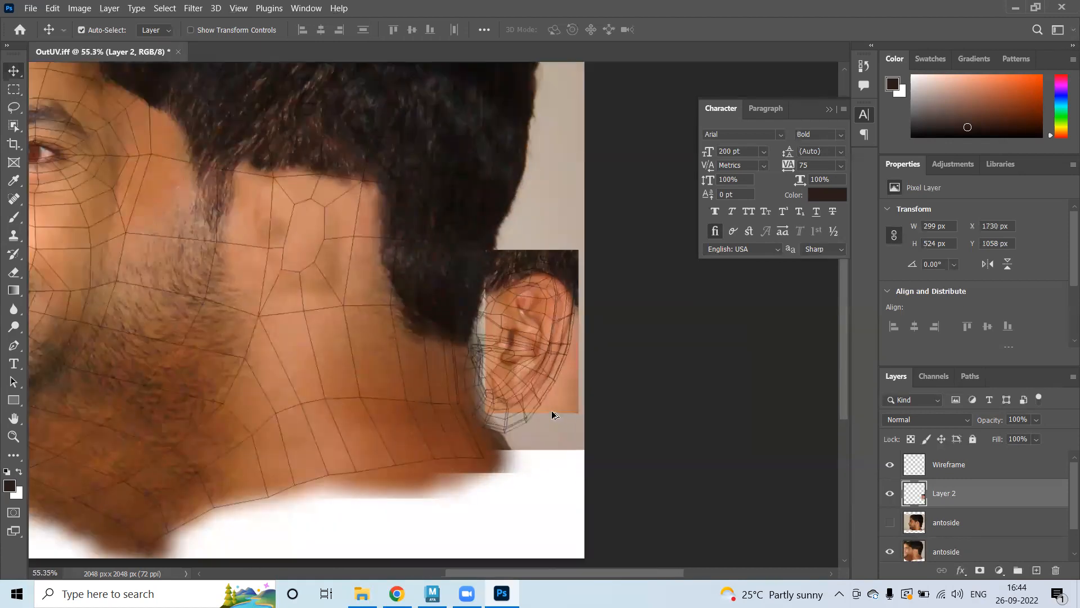
alt+scroll(554, 415, up, 3)
key(ctrl+t)
drag(601, 416, 625, 441)
drag(590, 399, 524, 399)
drag(567, 126, 591, 89)
drag(590, 266, 615, 265)
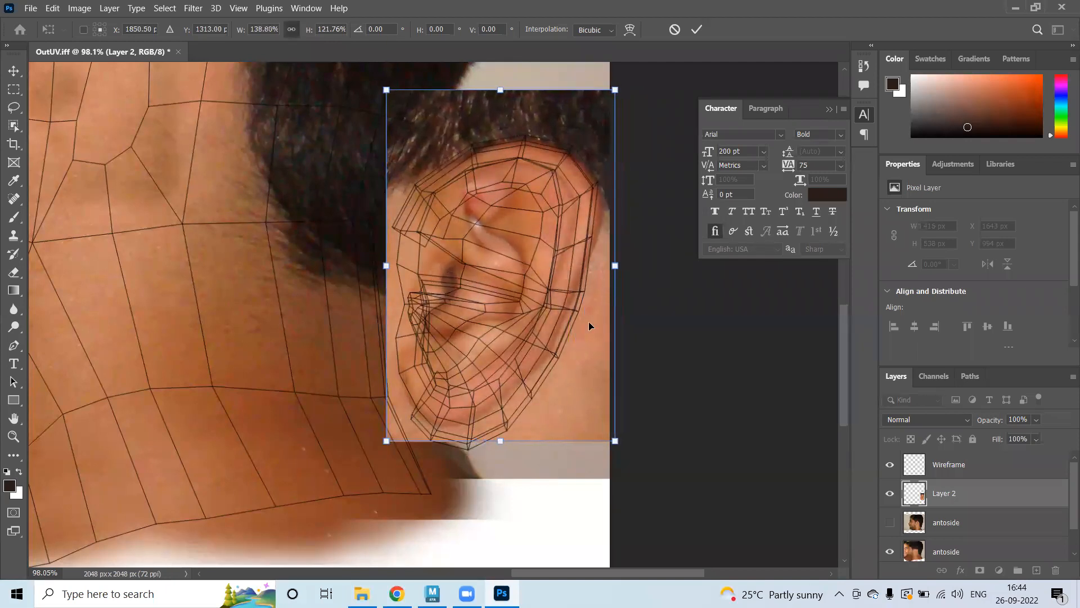
drag(503, 441, 502, 463)
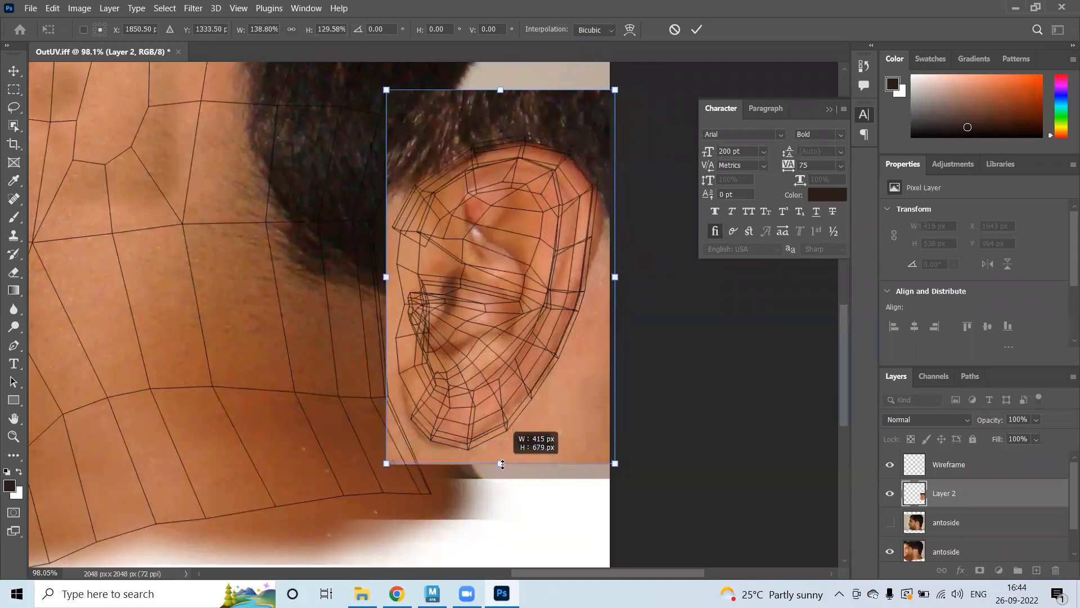
- Rotate the ear slightly counterclockwise, fine-tune its width and height to the wireframe outline, and apply the transform
drag(617, 466, 637, 444)
mouse_move(611, 265)
mouse_down()
mouse_move(624, 266)
mouse_move(615, 266)
mouse_up()
drag(486, 87, 483, 73)
drag(631, 450, 630, 450)
drag(518, 458, 517, 466)
drag(614, 260, 617, 259)
key(Return)
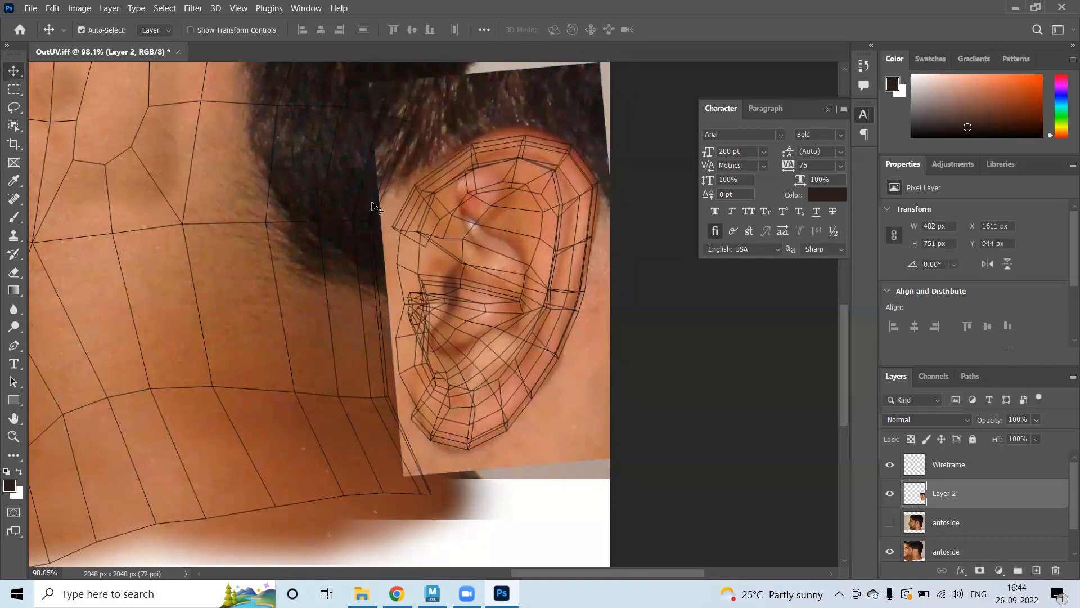
- Try to erase the hair along the front edge of the ear patch with a smaller Eraser
key(e)
key(bracketleft)
key(bracketleft)
key(bracketleft)
key(bracketleft)
key(bracketleft)
key(bracketleft)
key(bracketleft)
key(bracketleft)
key(bracketleft)
mouse_move(366, 162)
mouse_down()
mouse_move(361, 260)
mouse_move(367, 240)
mouse_up()
- Outline the ear just outside its wireframe with the Lasso, delete everything around it on the ear layer, and deselect
click(15, 108)
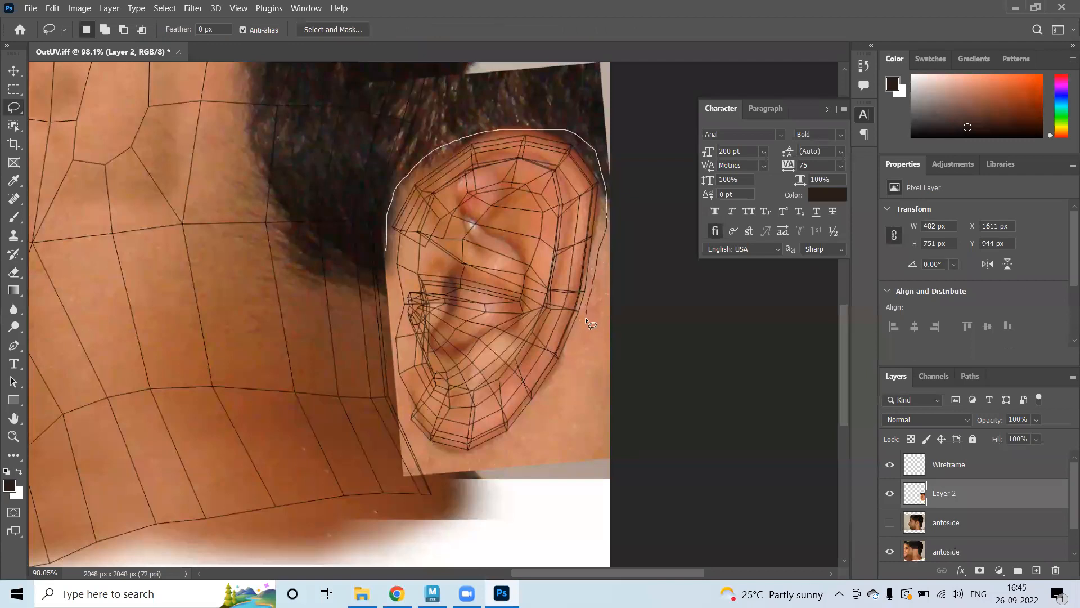
drag(561, 384, 531, 433)
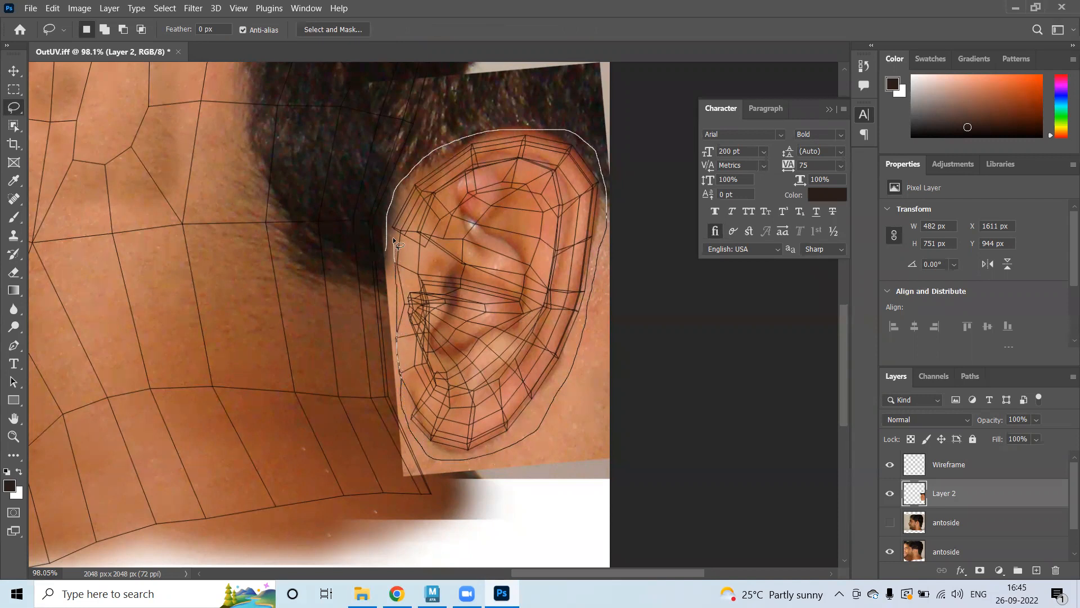
drag(388, 223, 387, 228)
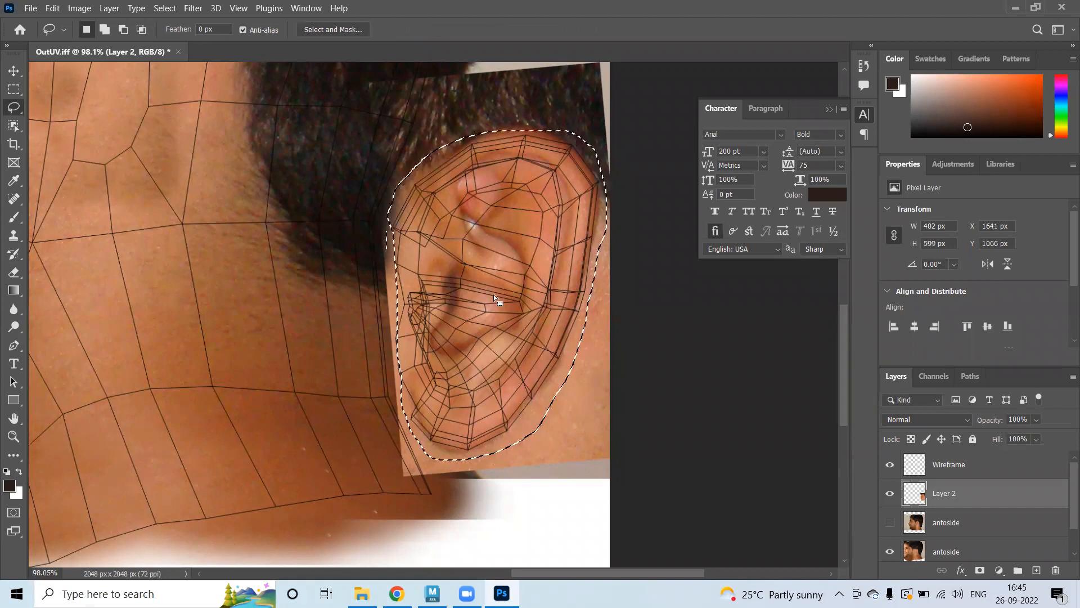
key(ctrl+shift+s)
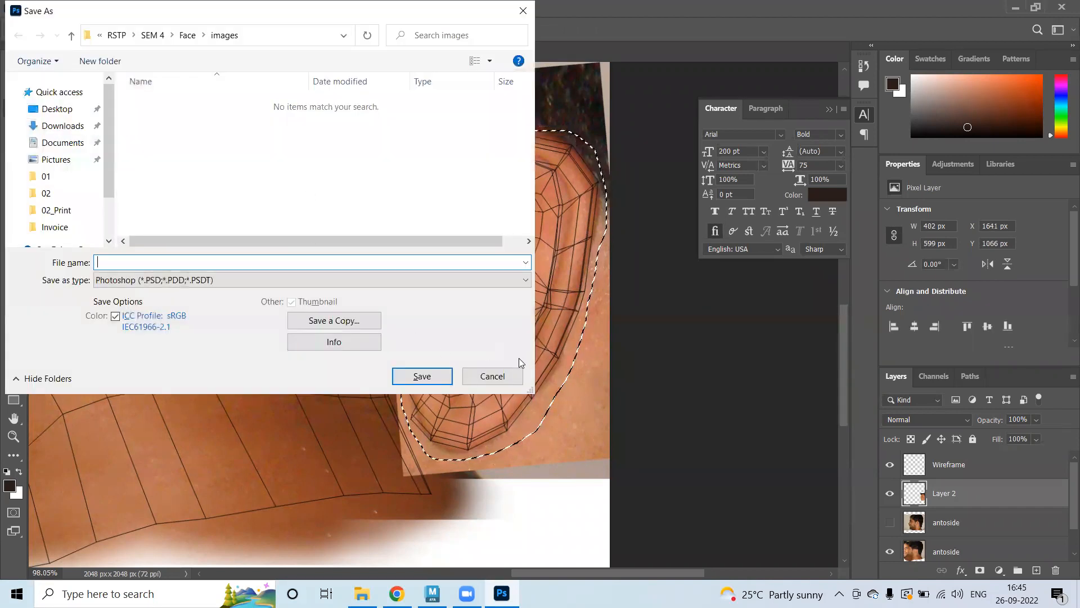
click(491, 376)
key(ctrl+shift+i)
key(Delete)
key(ctrl+d)
key(v)
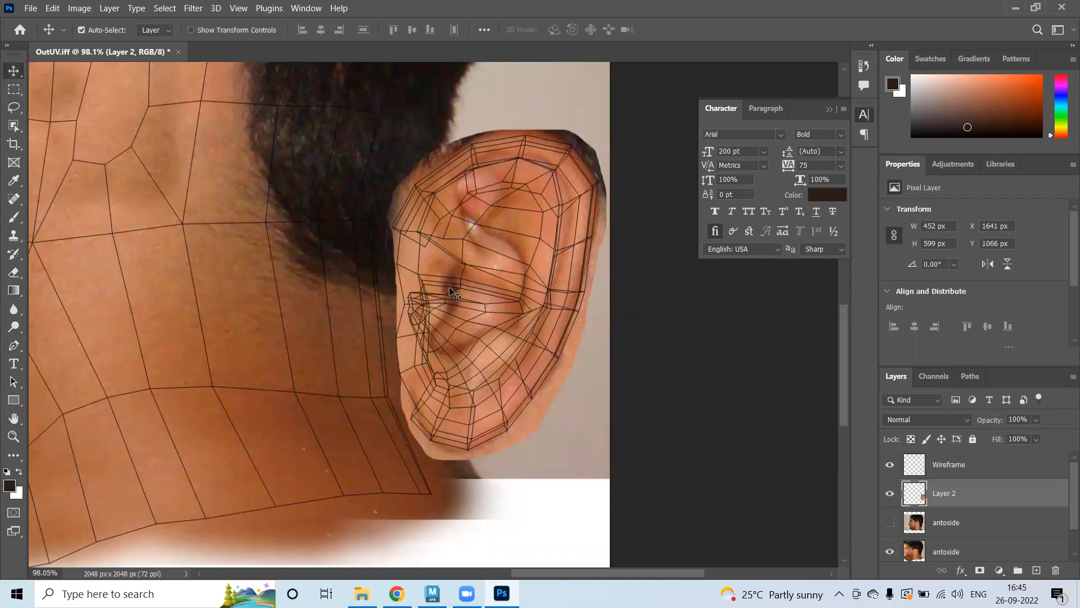
- Hide the Wireframe layer to view the whole face texture without the mesh lines
alt+scroll(494, 315, down, 1)
alt+scroll(495, 313, down, 1)
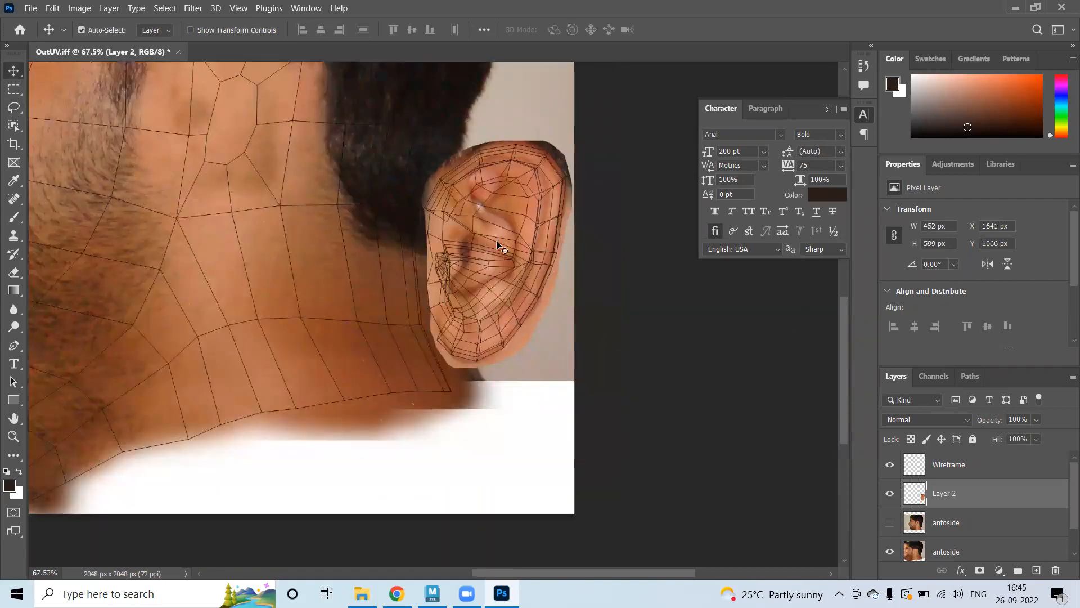
alt+scroll(354, 312, down, 4)
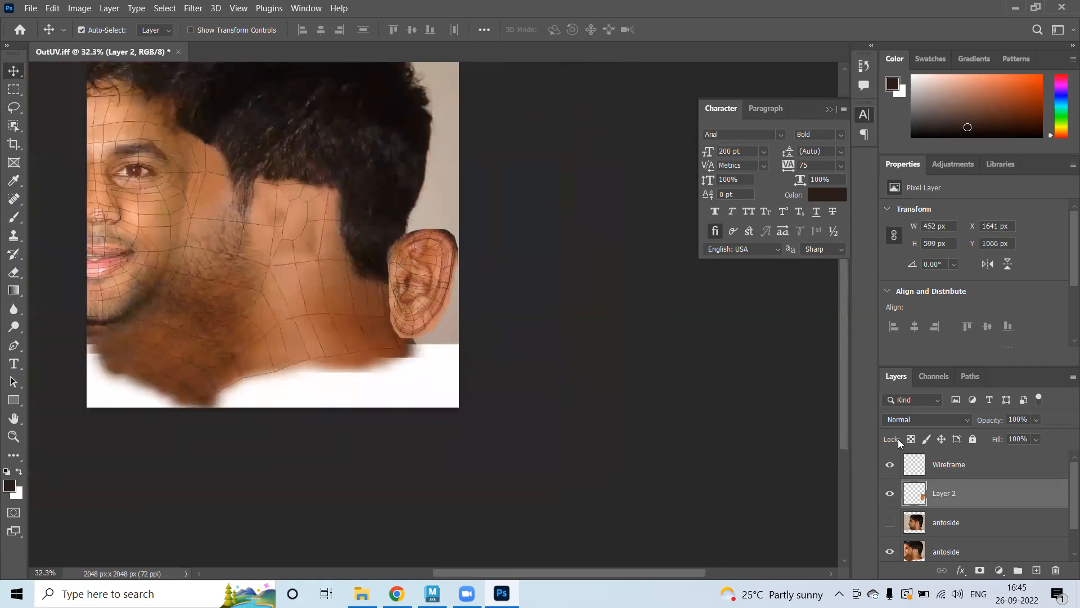
click(892, 466)
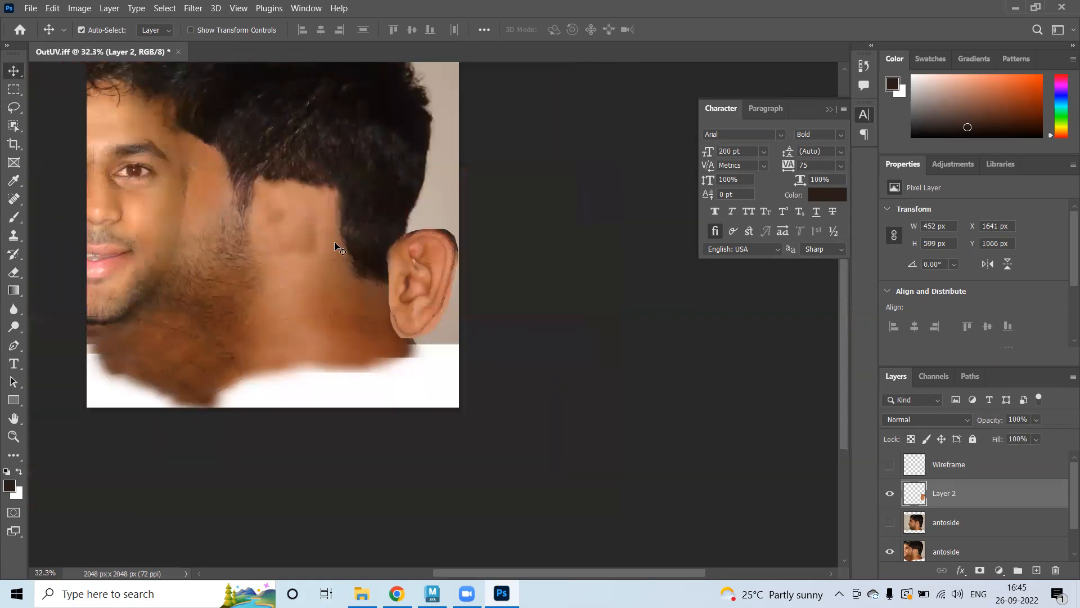
- Save the face texture document as Color in Photoshop format in the Face images folder
key(ctrl+shift+s)
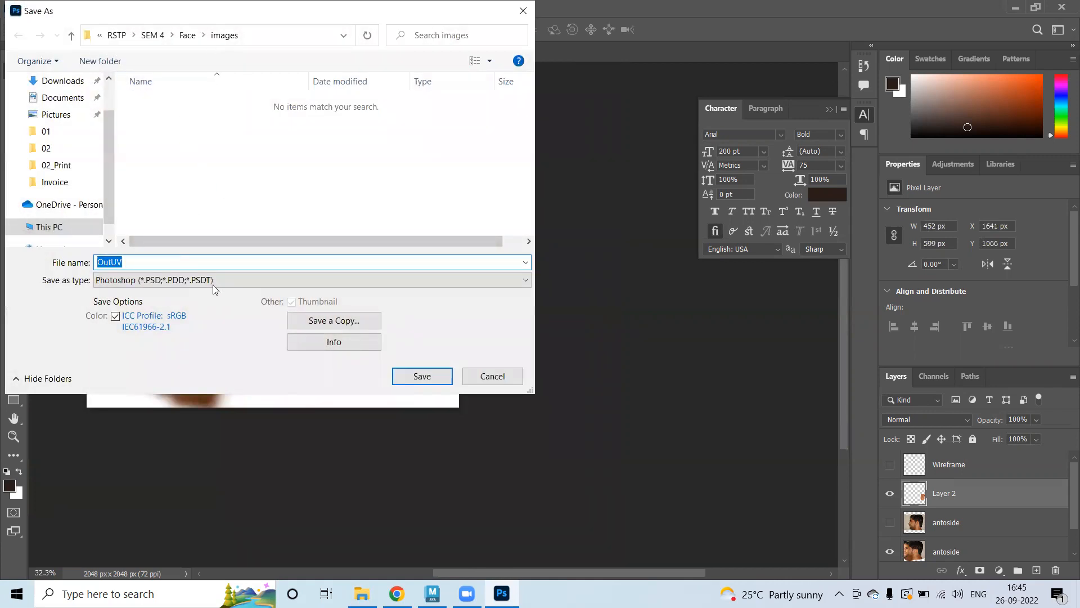
text(Color)
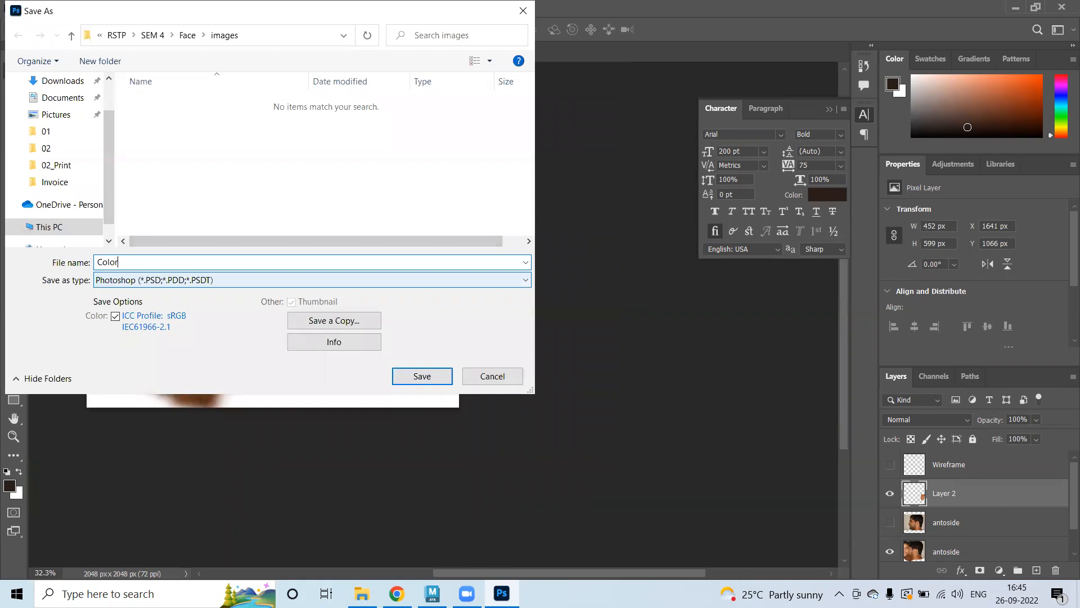
key(Return)
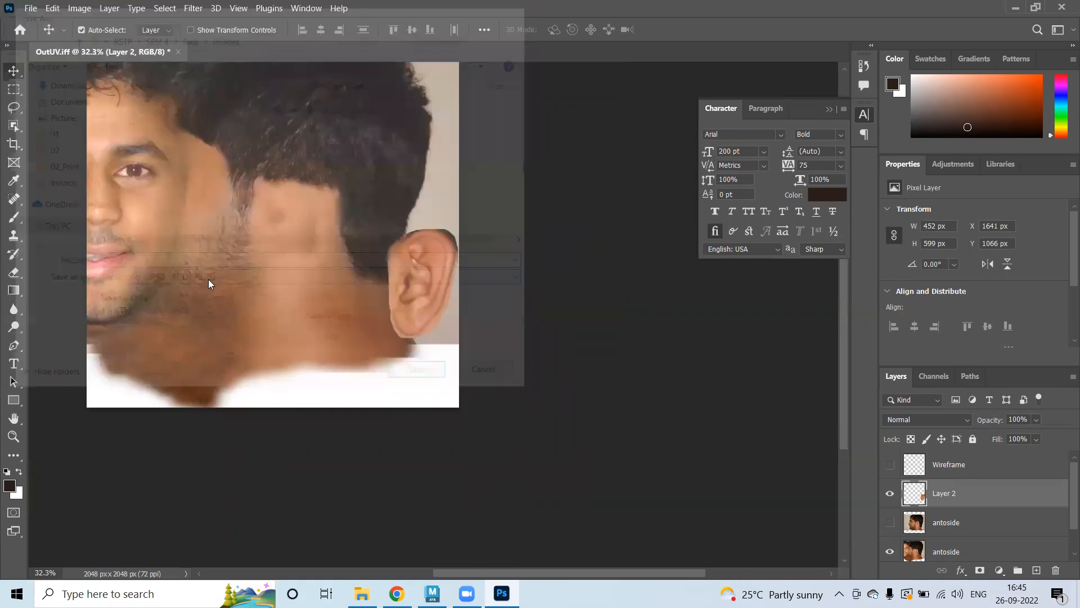
key(Return)
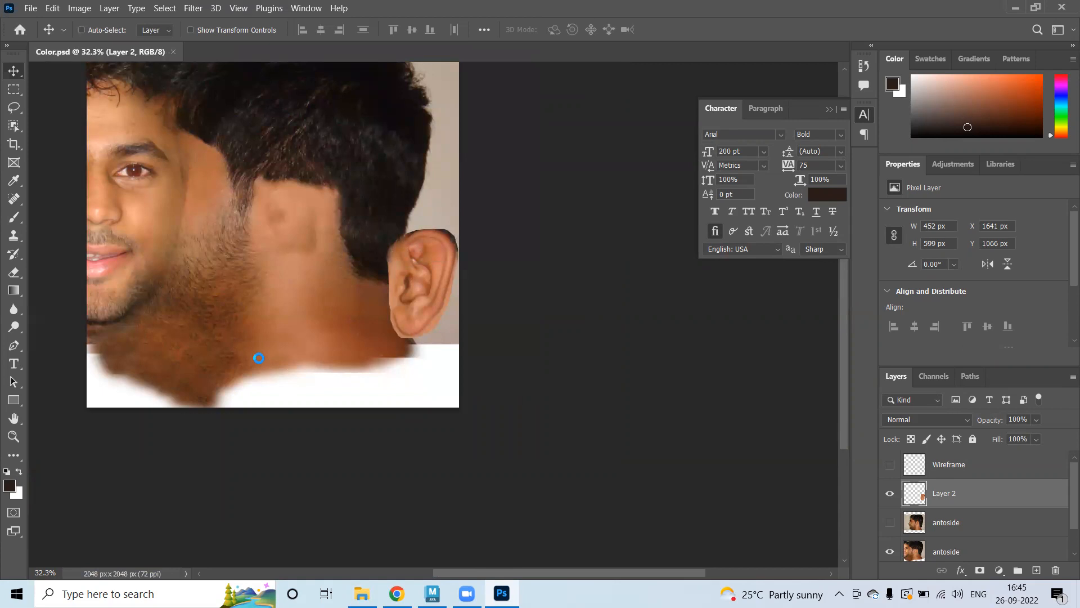
key(ctrl+shift+s)
click(148, 280)
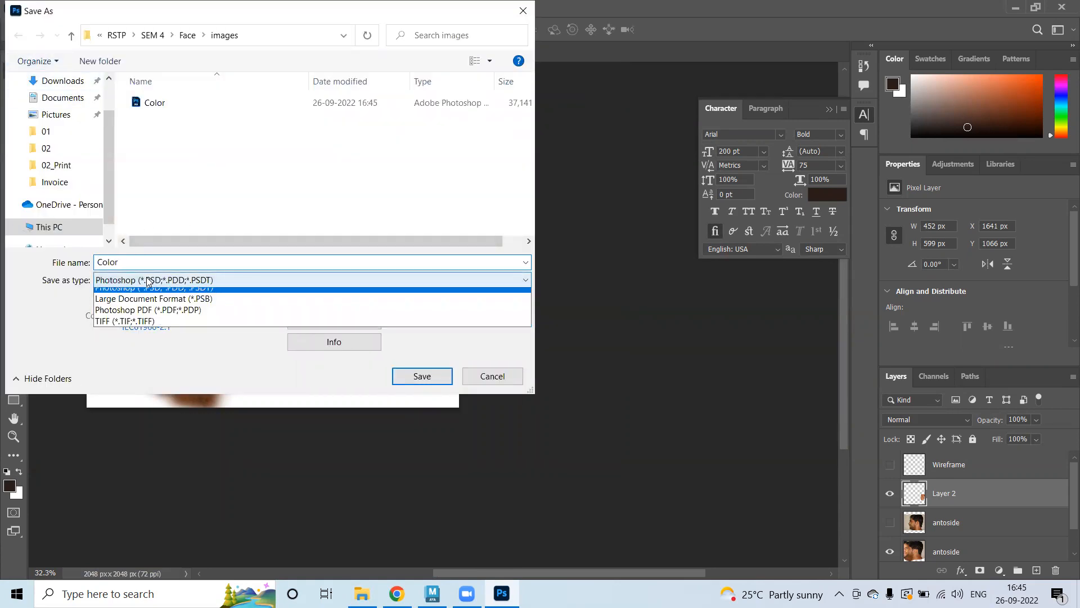
click(296, 209)
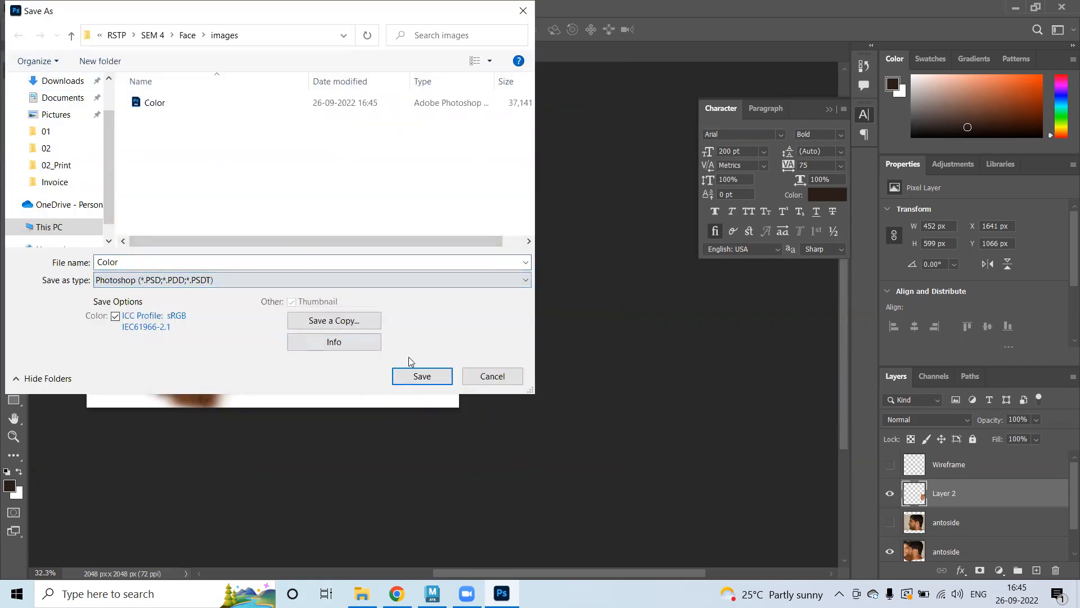
click(492, 376)
- Quick-export the face texture as the PNG file Color.png into the Face images folder
click(30, 8)
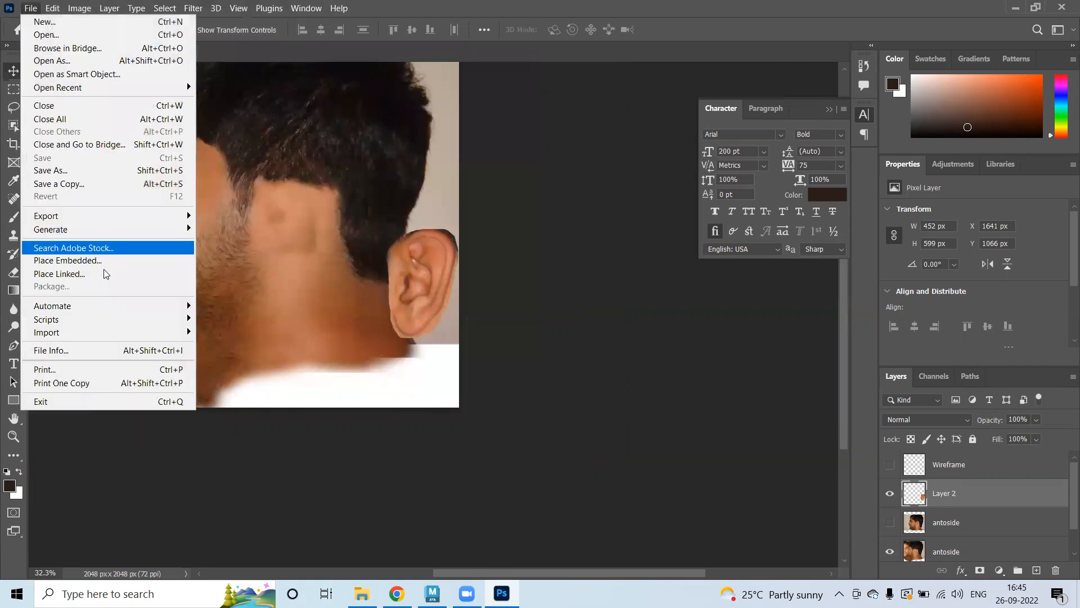
mouse_move(135, 216)
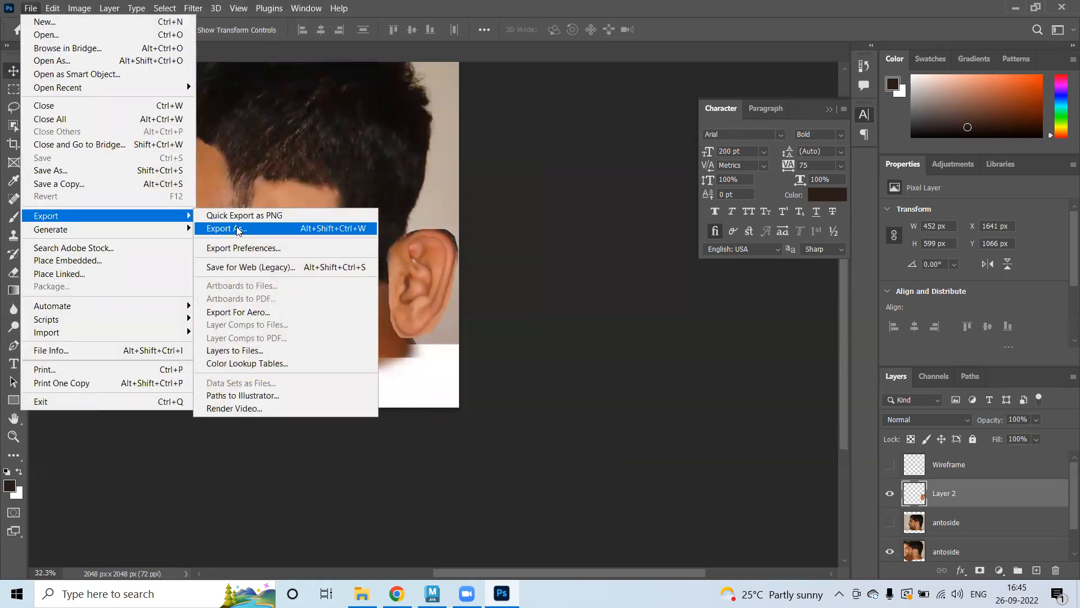
click(231, 215)
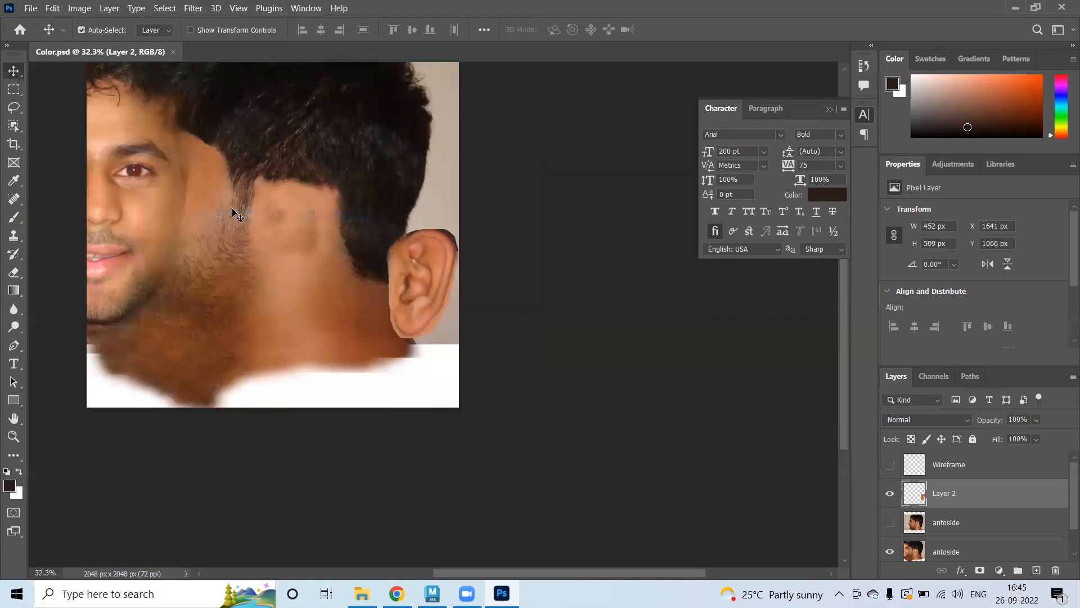
click(396, 313)
- Switch to Maya and assign a new Blinn material to the half head
key(alt+Tab)
right_drag(216, 181, 289, 283)
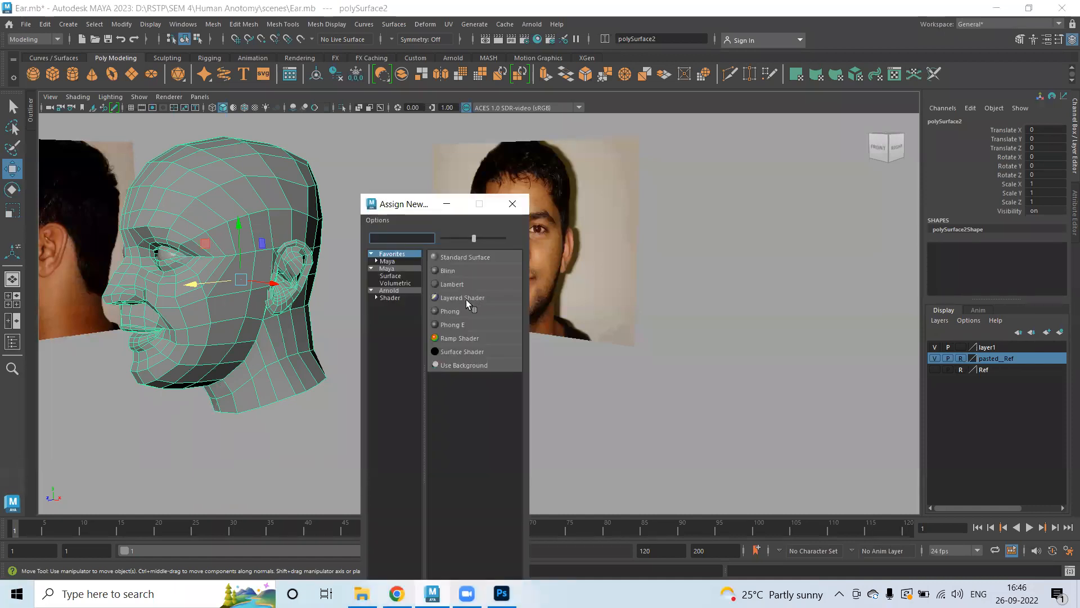
click(448, 271)
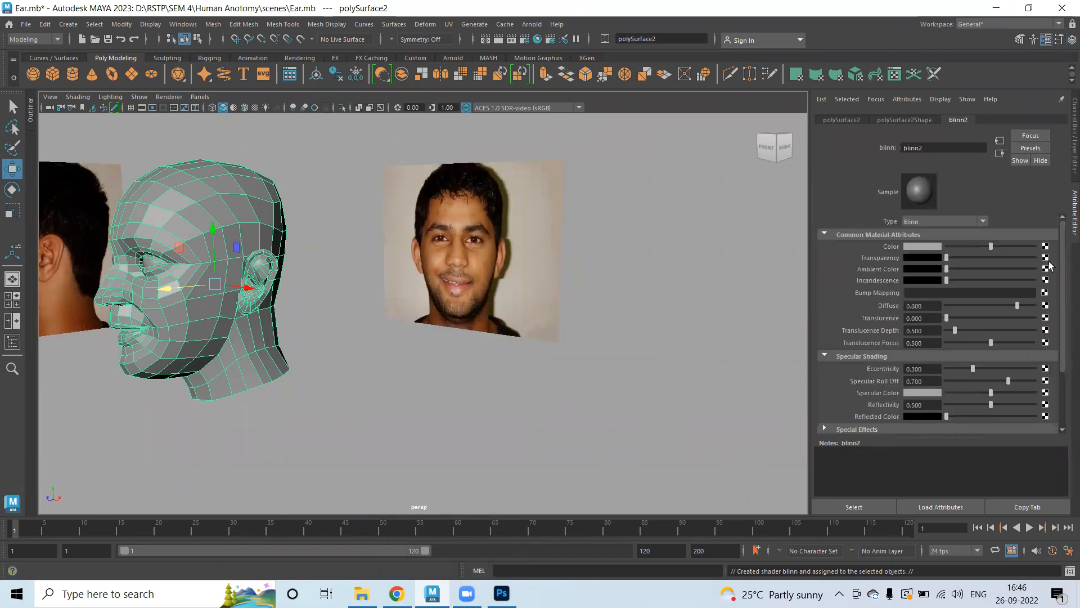
- Connect a File texture to the Blinn material's color and load Color.png from D:\RSTP\SEM 4\Face\images
click(1045, 247)
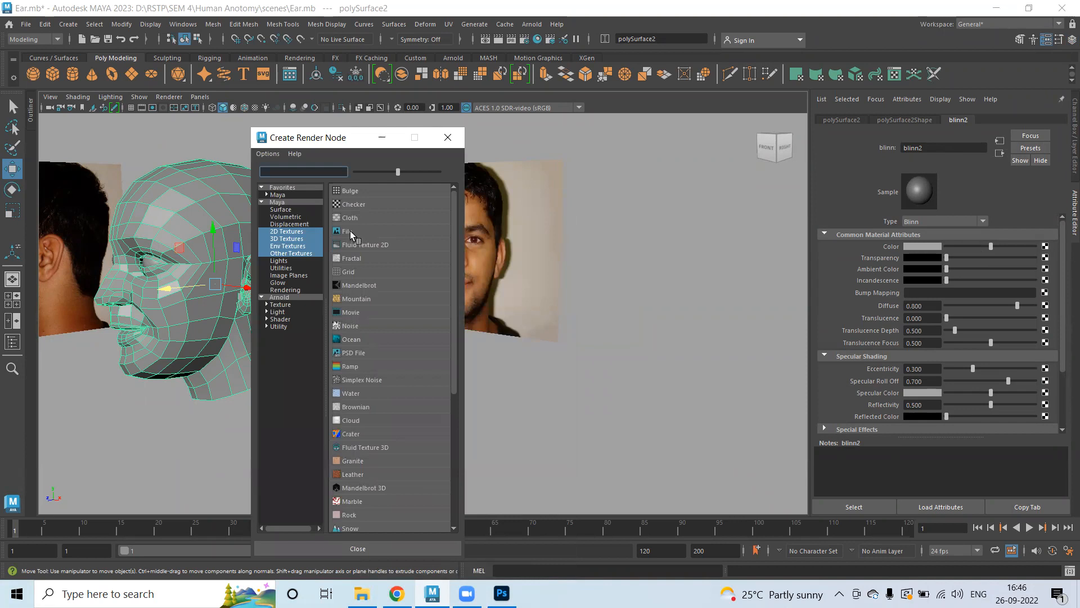
click(349, 231)
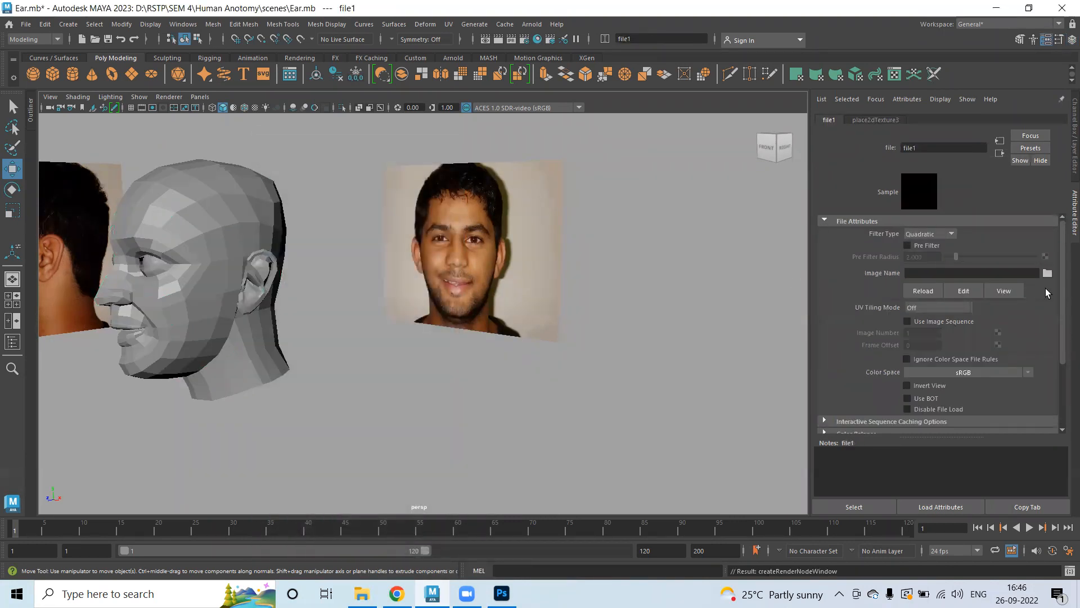
click(1047, 274)
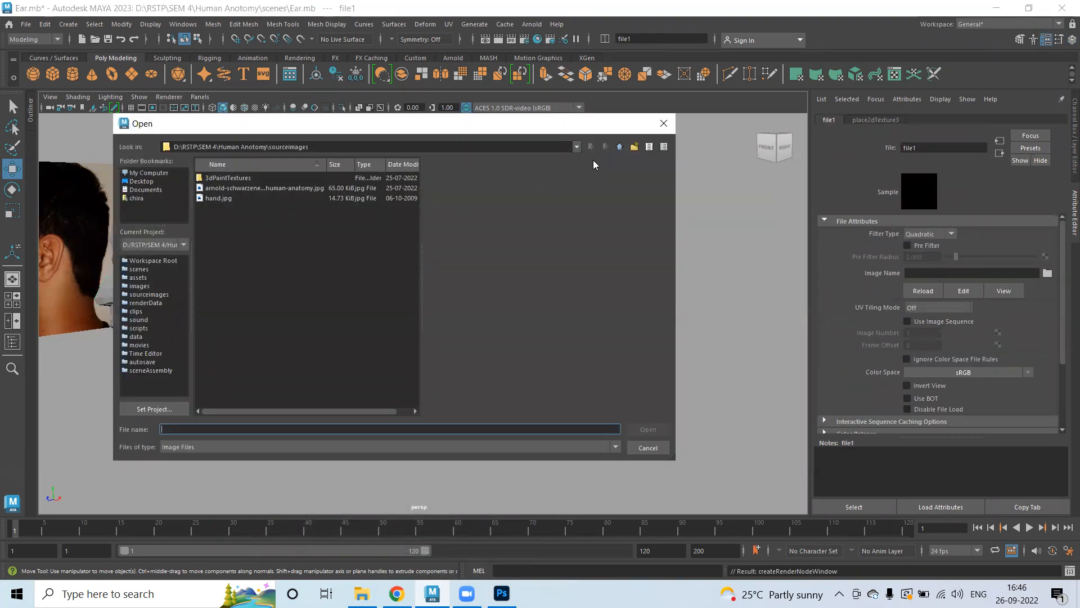
click(618, 147)
click(619, 146)
double_click(217, 178)
double_click(214, 229)
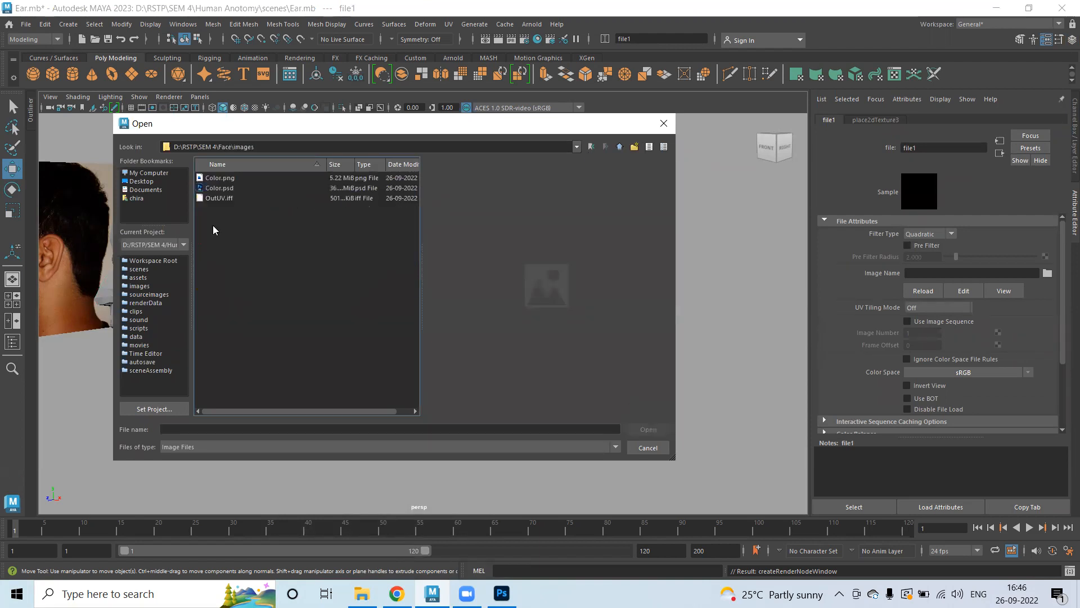
click(220, 178)
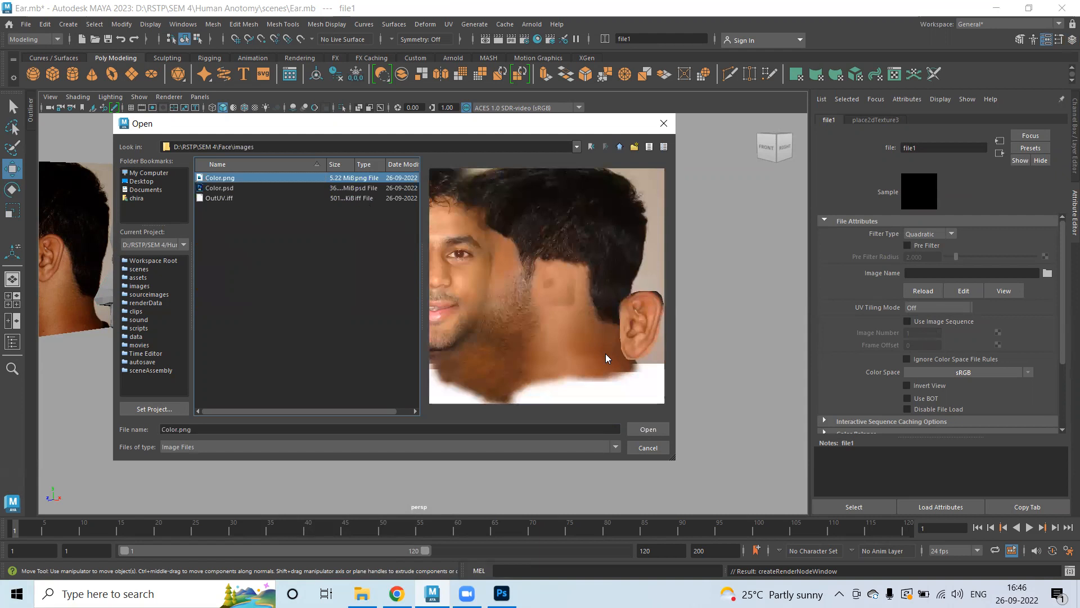
key(Return)
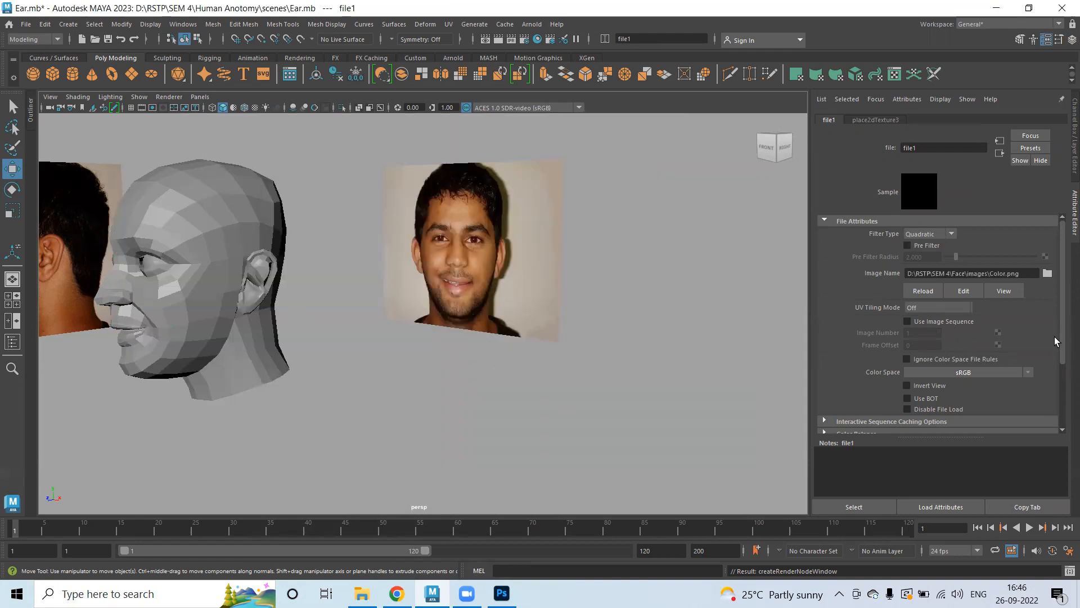
- Darken the Blinn material's specular color and set its eccentricity to 0.667 and specular roll off to 0.968
click(999, 153)
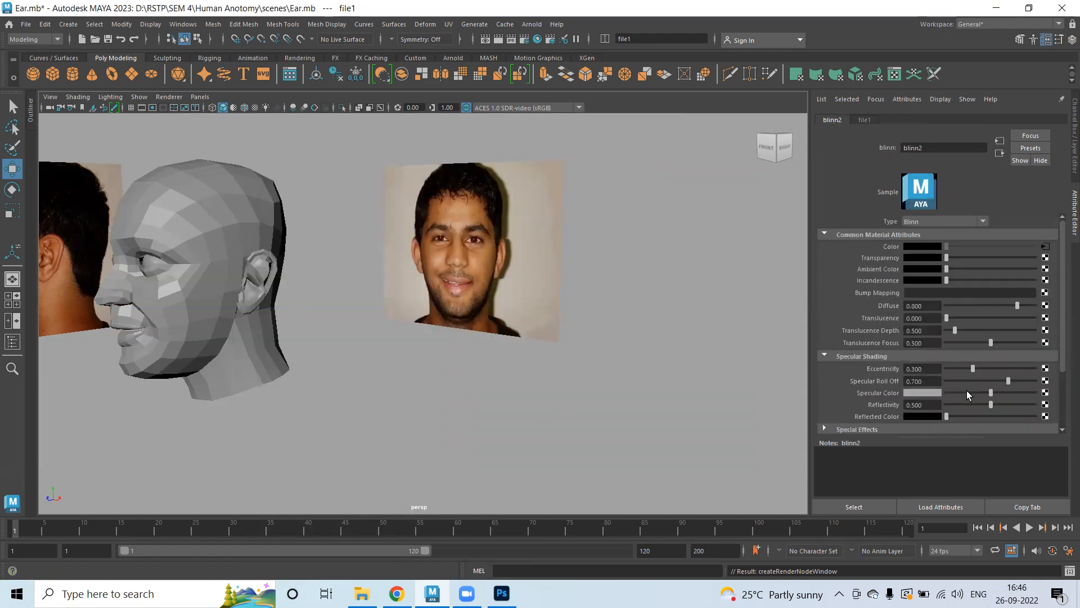
click(961, 393)
click(1005, 369)
click(1031, 381)
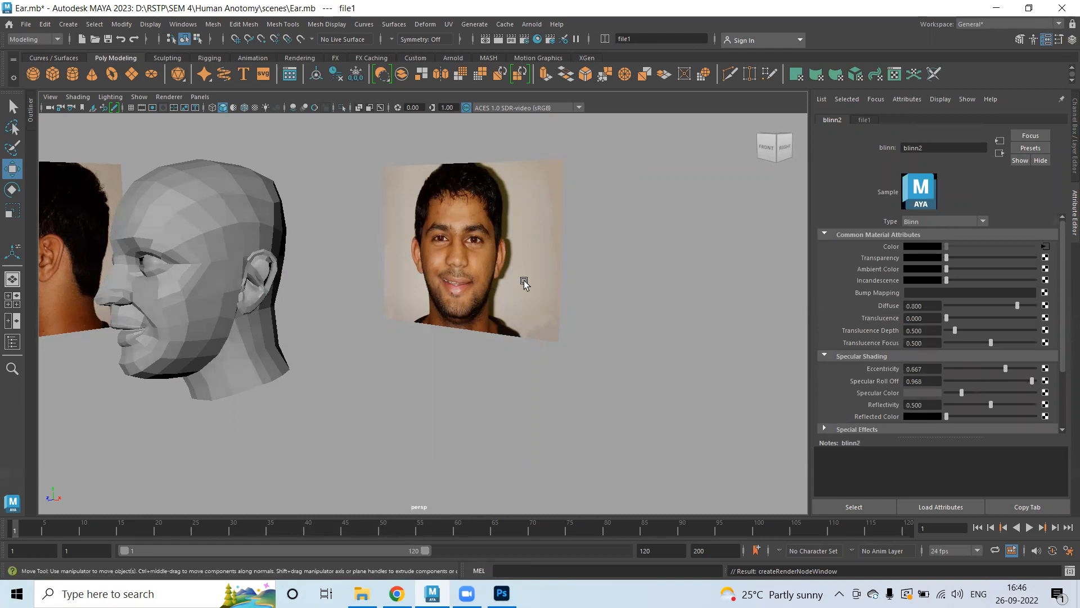
- Display textures in the perspective view and turn on smooth mesh preview for the half head, keeping it selected
key(6)
alt+drag(310, 340, 405, 241)
alt+middle_drag(405, 242, 450, 250)
alt+drag(394, 292, 361, 278)
click(292, 208)
key(3)
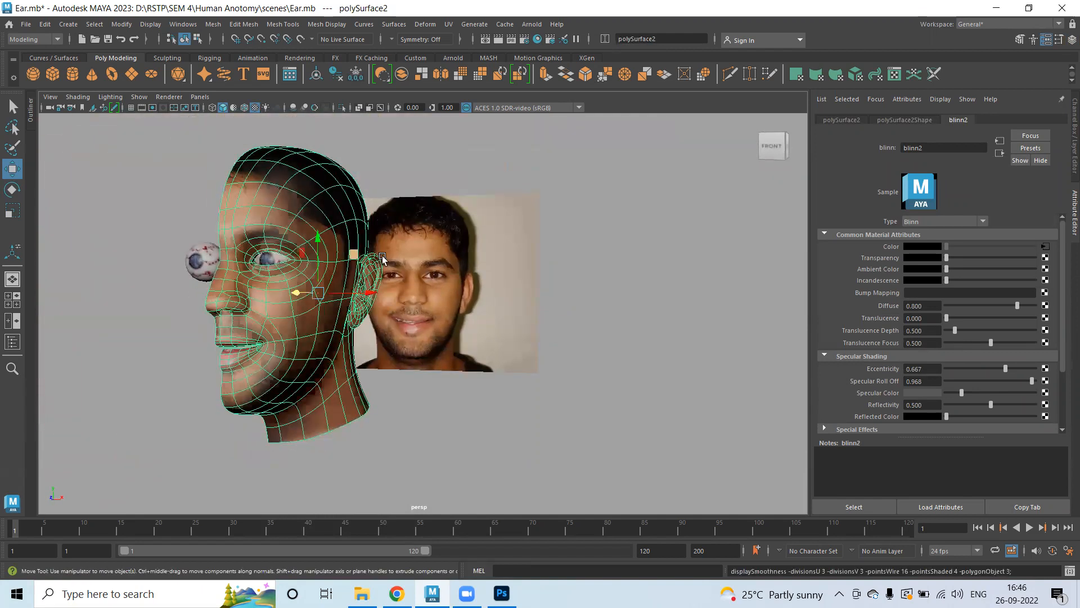
click(624, 234)
key(ctrl+z)
mouse_move(593, 277)
alt+mouse_down()
mouse_move(511, 284)
mouse_move(582, 285)
alt+mouse_up()
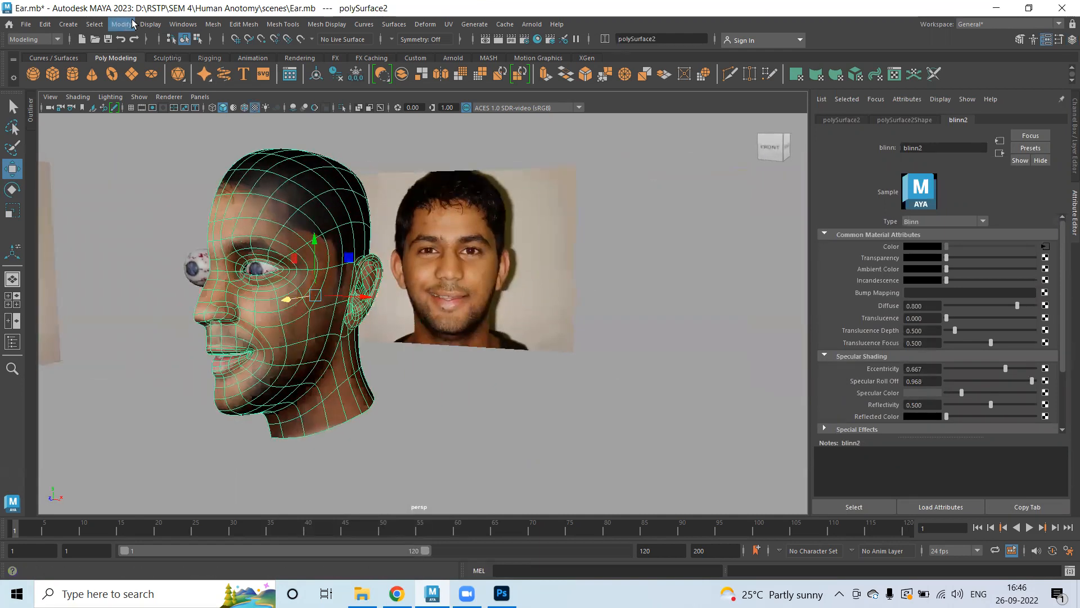
- Mirror the half head across the world X axis with merged border vertices and a merge threshold of 0.01
click(213, 24)
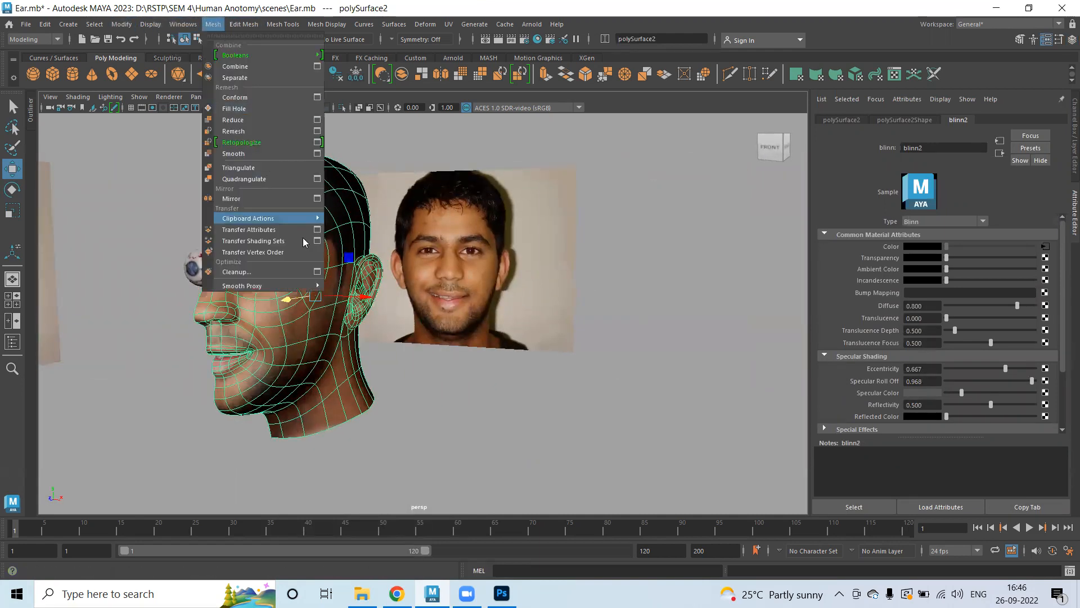
click(317, 198)
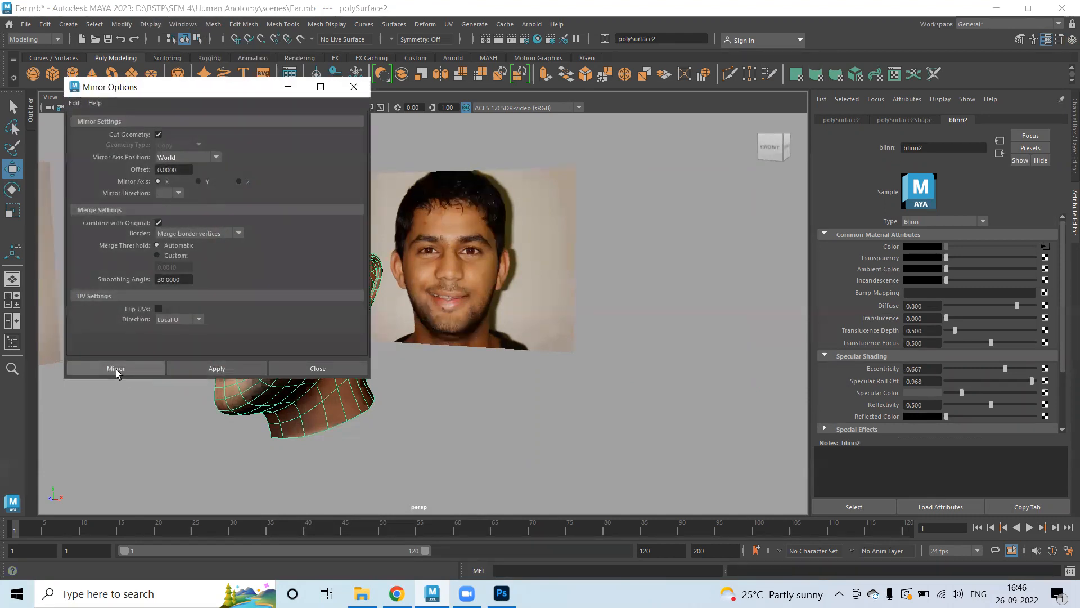
click(116, 369)
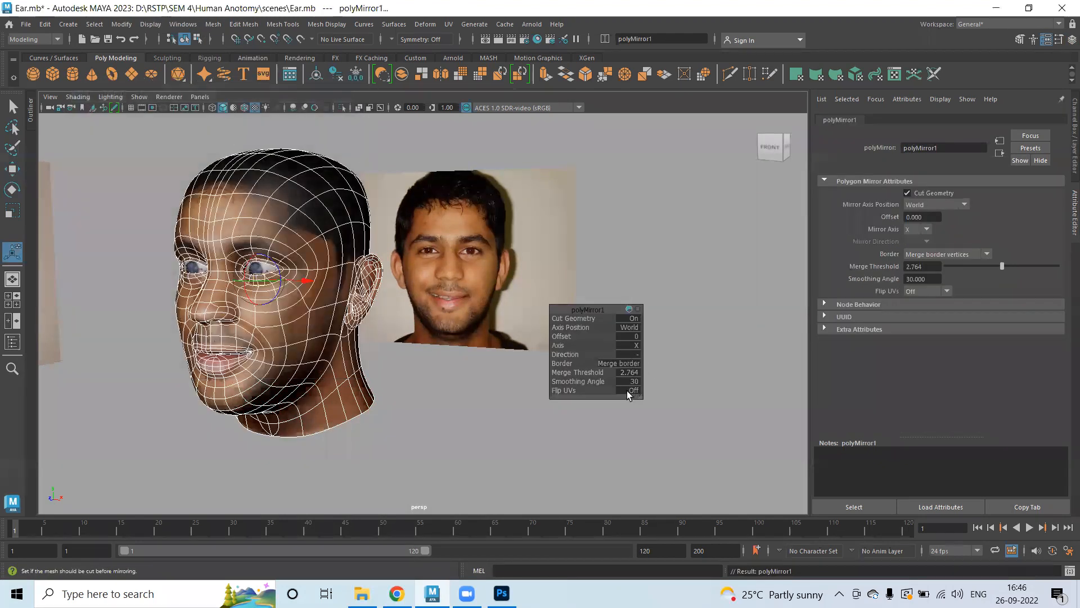
click(628, 373)
text(.01)
key(Return)
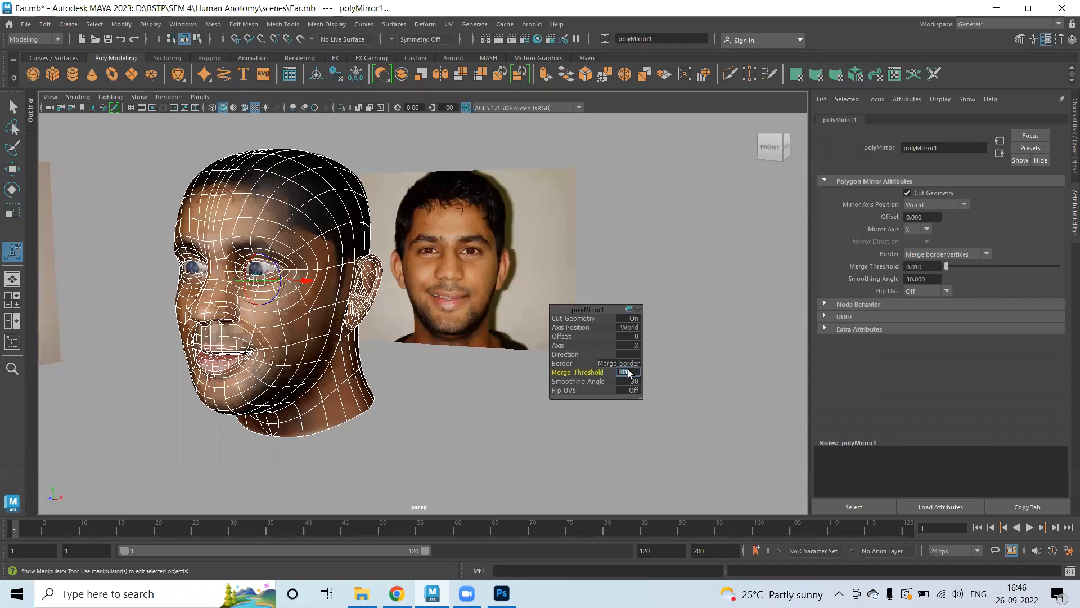
click(699, 278)
- Return to object mode and compare the mirrored head without and with smooth mesh preview
alt+drag(349, 214, 287, 171)
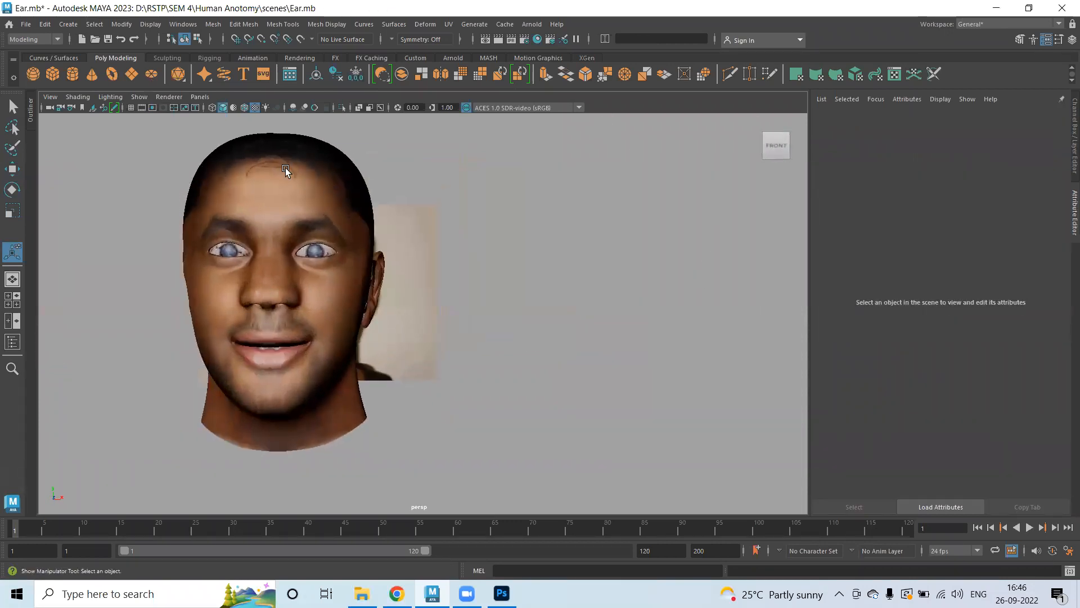
right_drag(287, 169, 321, 150)
click(316, 173)
key(1)
click(581, 223)
alt+drag(445, 183, 417, 197)
click(304, 189)
key(3)
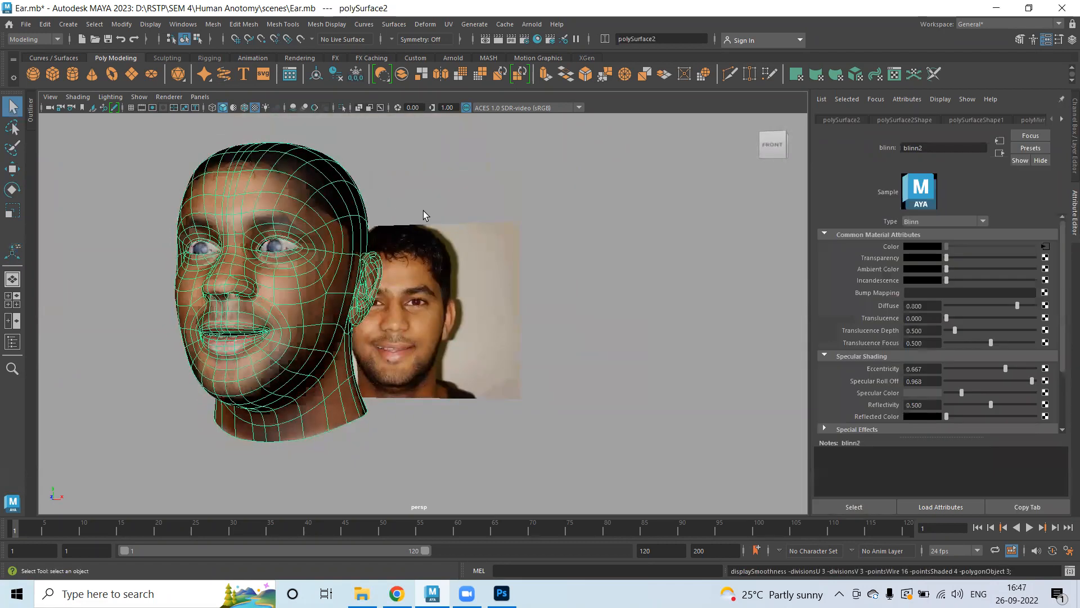
- Delete the mirrored head's construction history
click(45, 24)
mouse_move(141, 159)
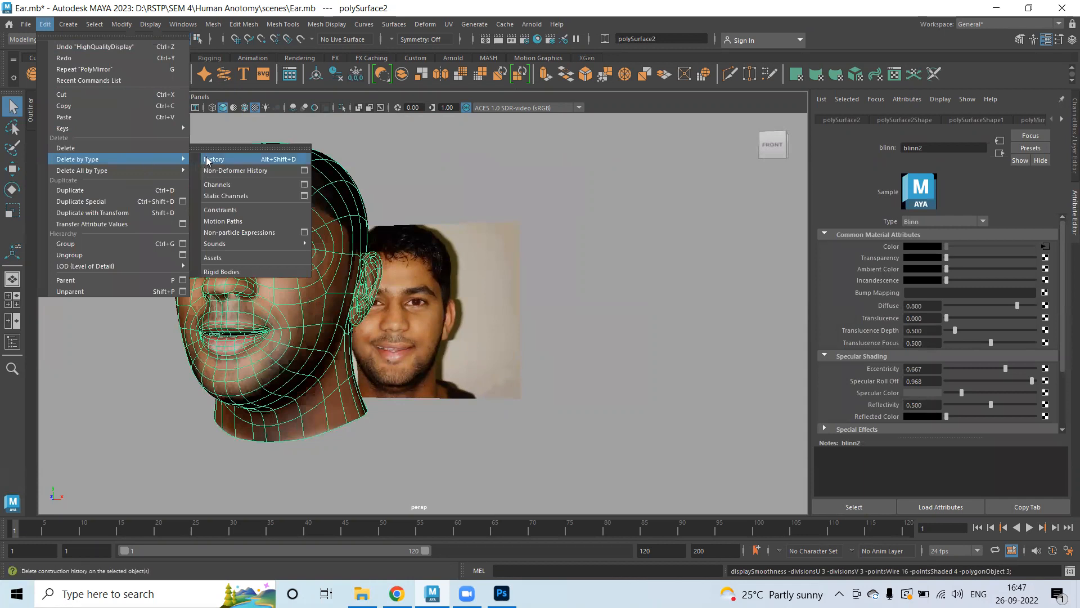
click(210, 160)
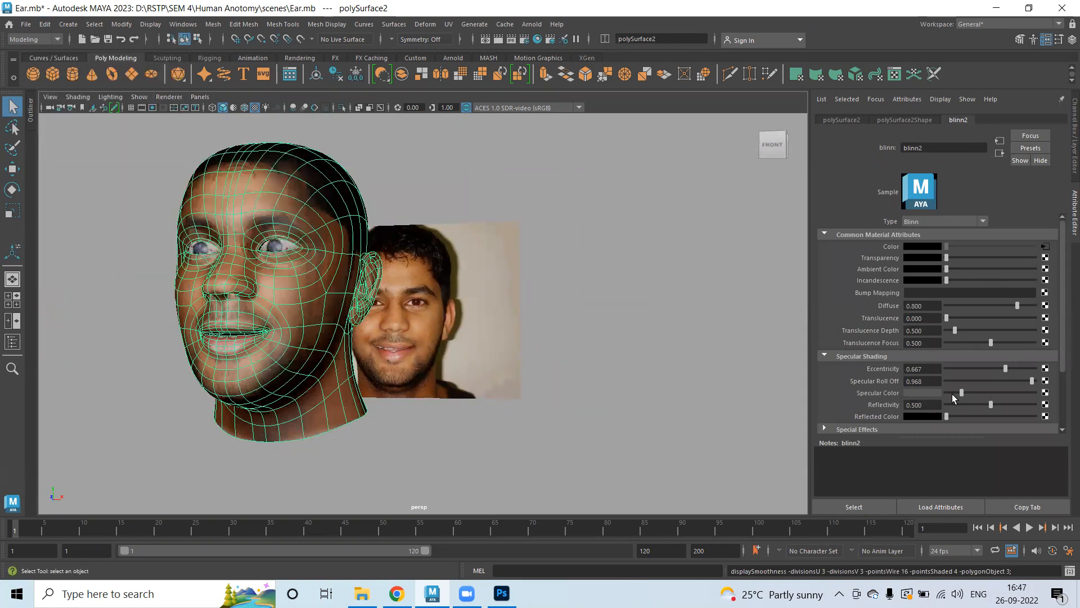
- Set the head material's specular color to black and its eccentricity and specular roll off to 1, and deselect the head
drag(952, 394, 908, 400)
drag(1027, 385, 1055, 377)
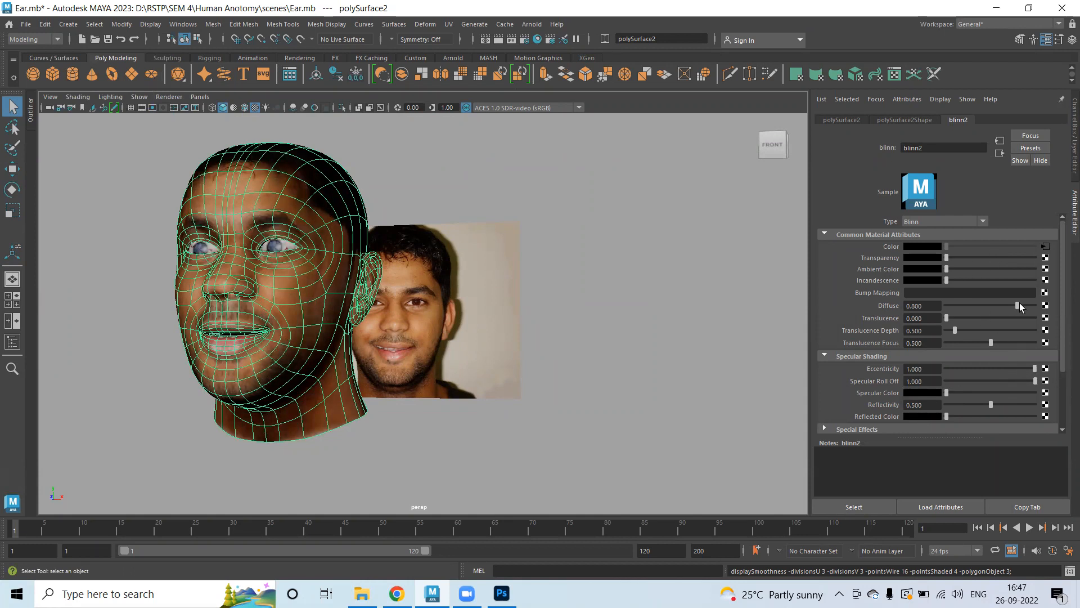
click(512, 238)
- Examine the textured head from several sides and check the cheek, beard and ear blending up close
alt+drag(512, 239, 748, 261)
alt+right_drag(747, 260, 664, 315)
alt+drag(664, 315, 300, 317)
alt+drag(223, 312, 446, 345)
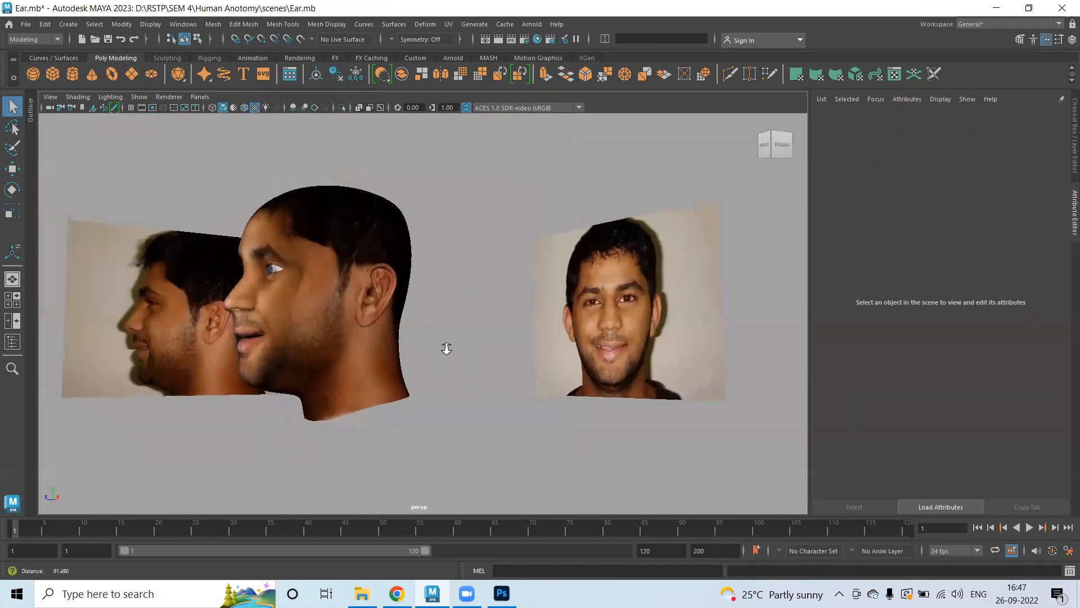
scroll(306, 273, up, 5)
alt+drag(306, 272, 449, 268)
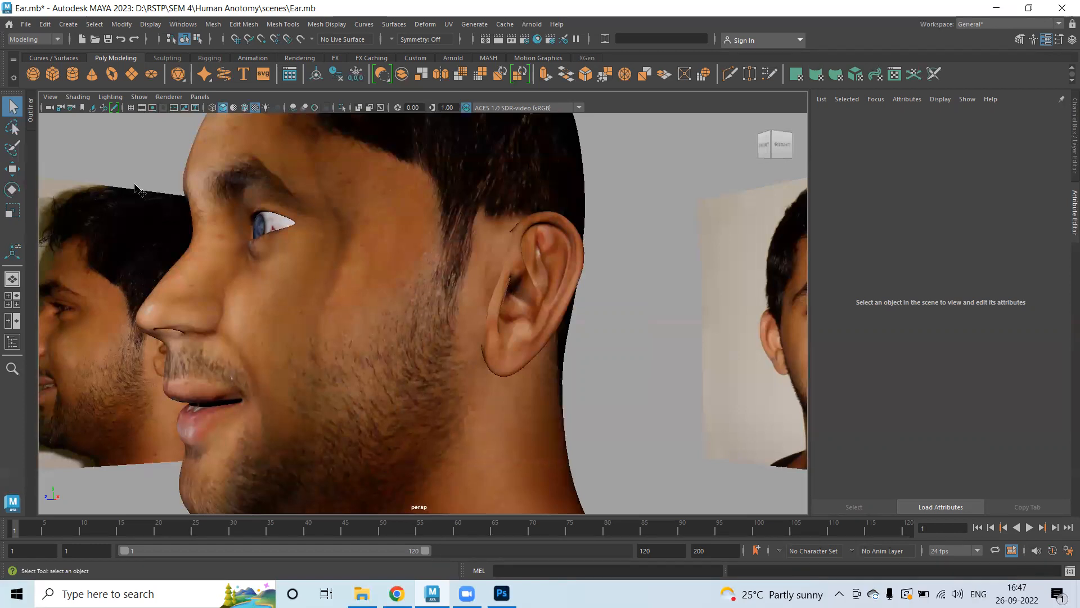
- Switch to Photoshop and lighten the dark seam beside the cheek on the visible antoside layer, using the Dodge tool at brush size 200
key(alt+Tab)
alt+scroll(170, 276, up, 5)
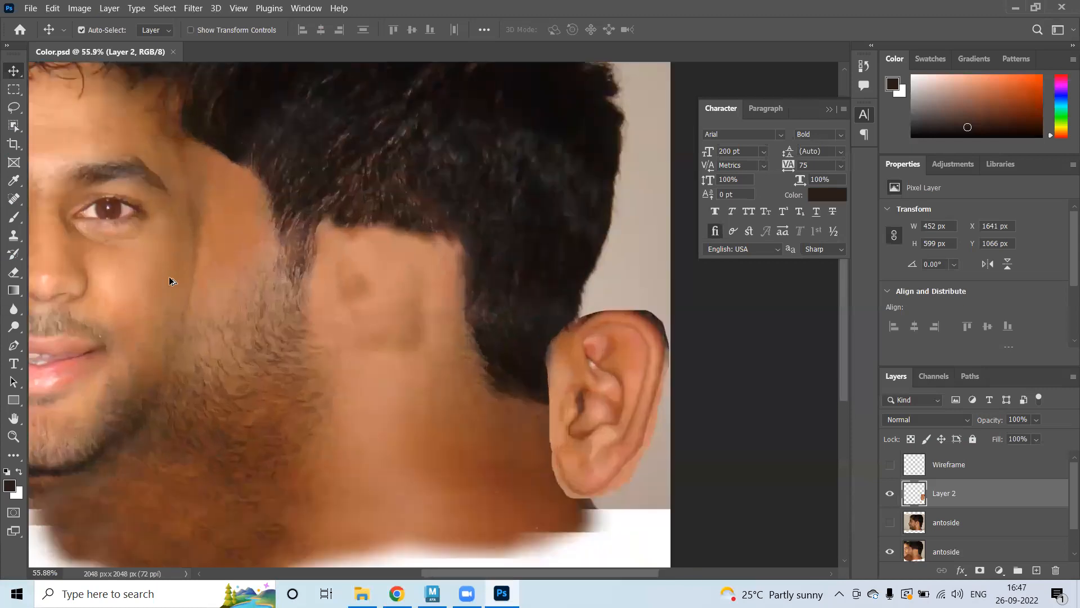
drag(283, 253, 506, 240)
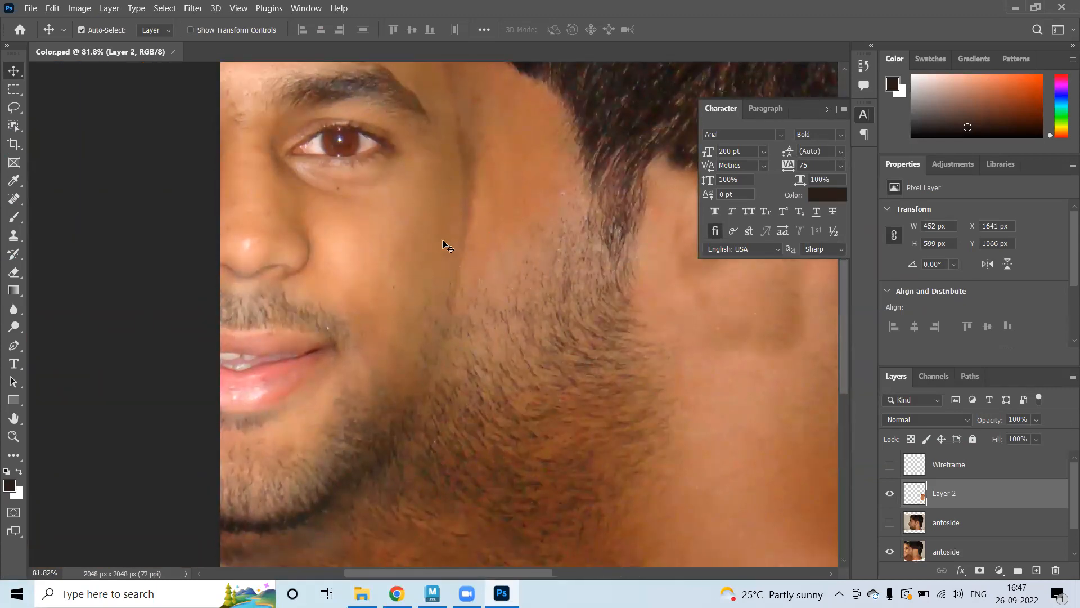
click(17, 333)
click(53, 325)
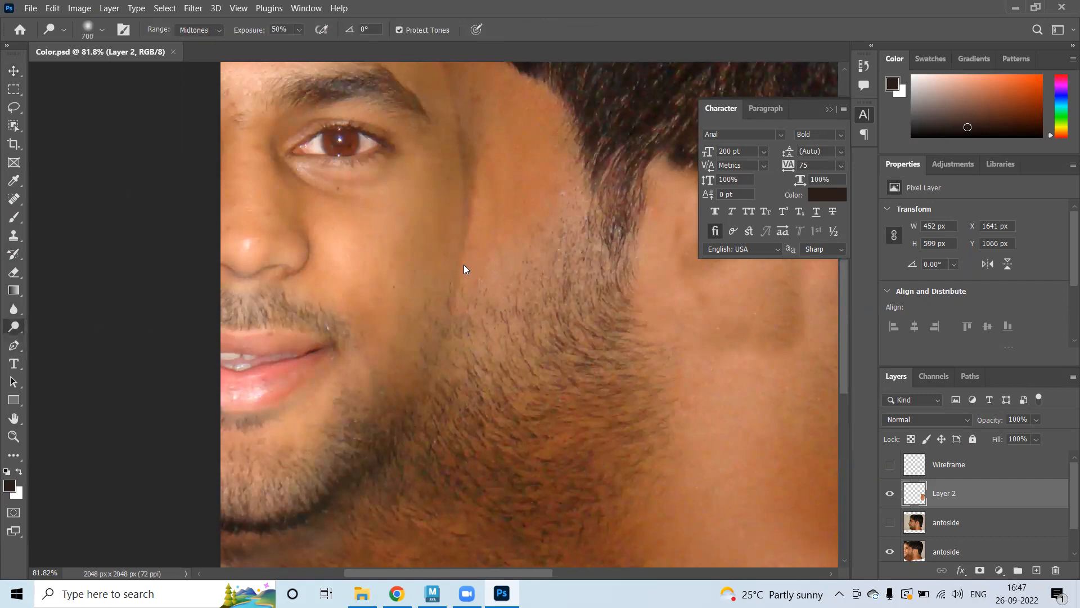
key(bracketleft)
key(bracketleft)
key(bracketleft)
key(bracketleft)
key(bracketleft)
drag(458, 193, 455, 219)
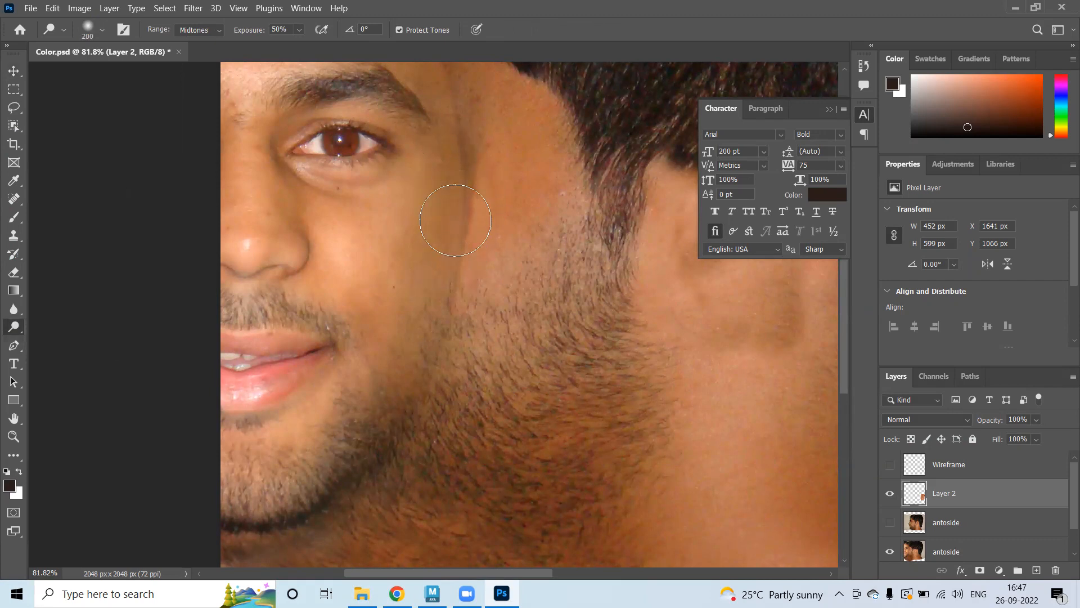
click(941, 555)
drag(446, 314, 453, 338)
mouse_move(466, 136)
mouse_down()
mouse_move(454, 224)
mouse_move(474, 109)
mouse_move(473, 209)
mouse_move(437, 328)
mouse_up()
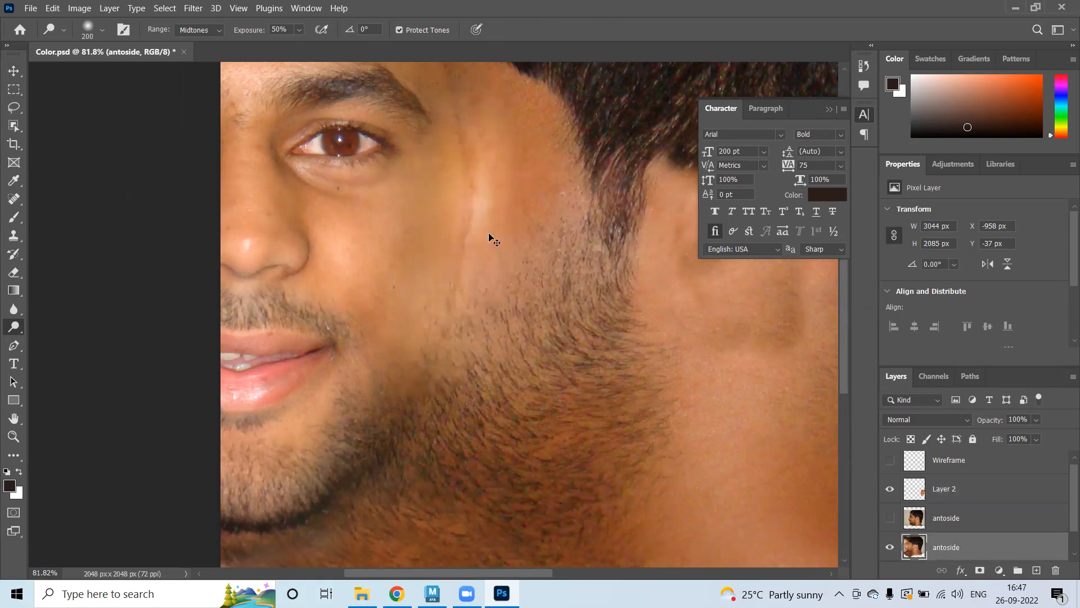
- Undo the strong dodge strokes and retry lightening the lower cheek toward the beard
key(ctrl+z)
key(ctrl+z)
mouse_move(401, 285)
mouse_down()
mouse_move(419, 292)
mouse_move(429, 214)
mouse_move(407, 387)
mouse_move(449, 378)
mouse_up()
key(ctrl+z)
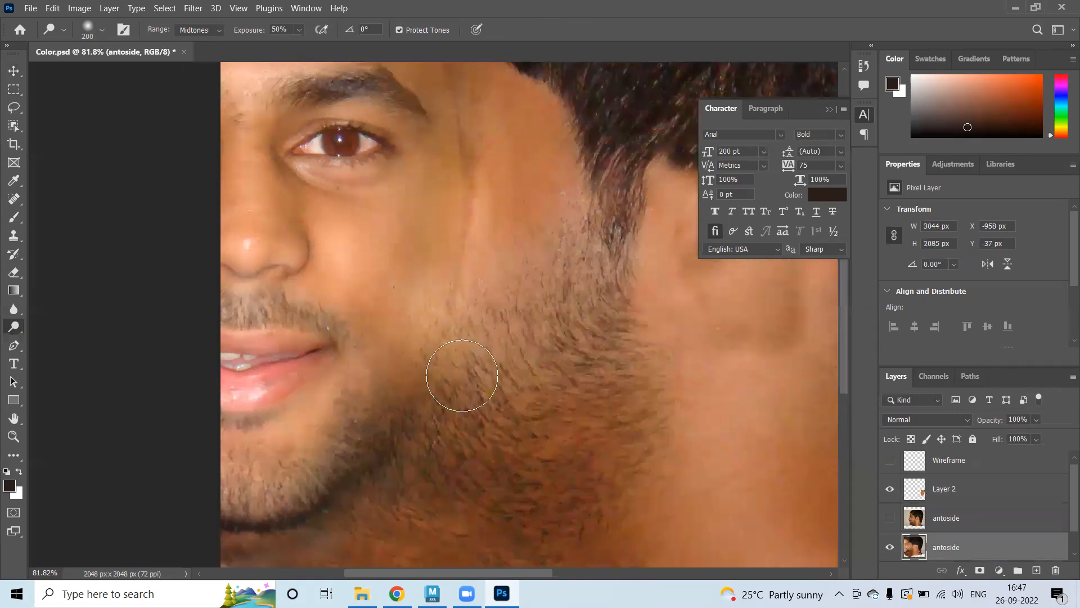
- Clone nearby skin over the seam from the temple down to the beard with the Clone Stamp at brush size 200
scroll(486, 382, down, 2)
alt+scroll(496, 379, up, 1)
alt+scroll(496, 379, down, 2)
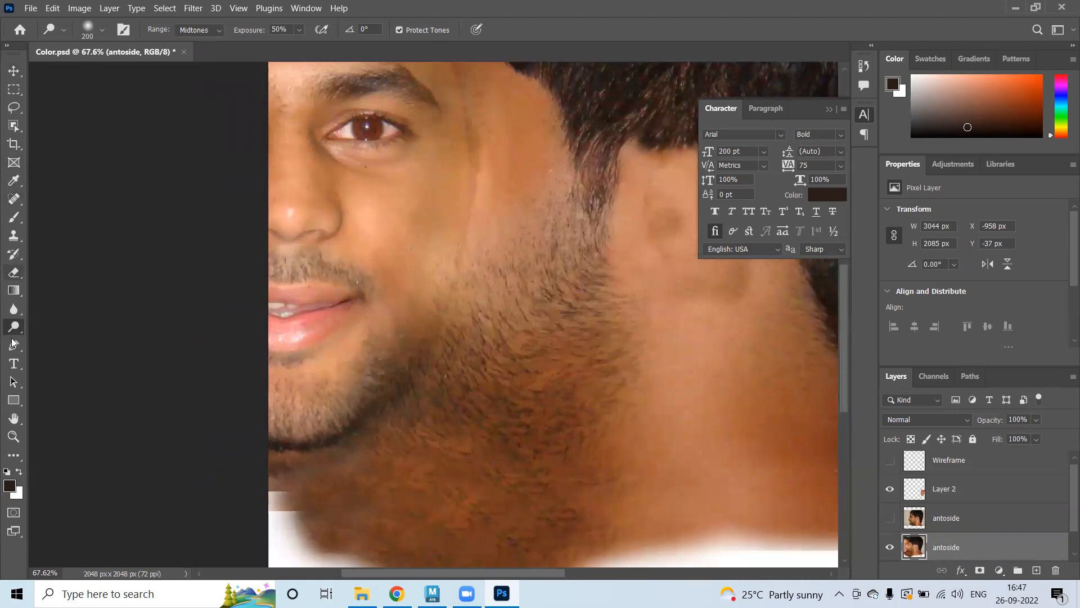
click(14, 235)
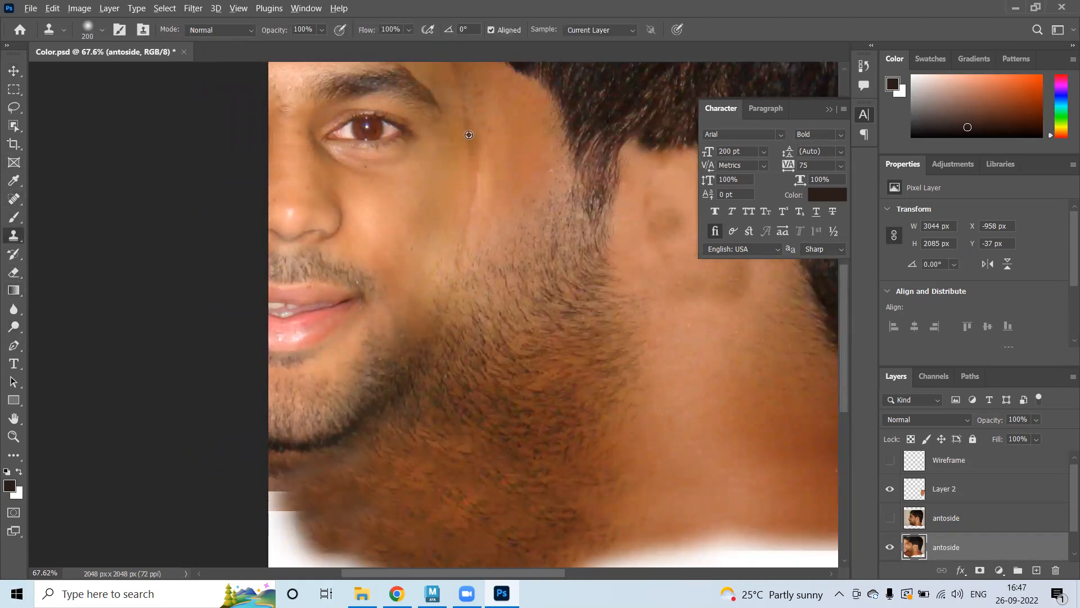
alt+click(496, 142)
mouse_move(478, 130)
mouse_down()
mouse_move(470, 231)
mouse_move(484, 335)
mouse_up()
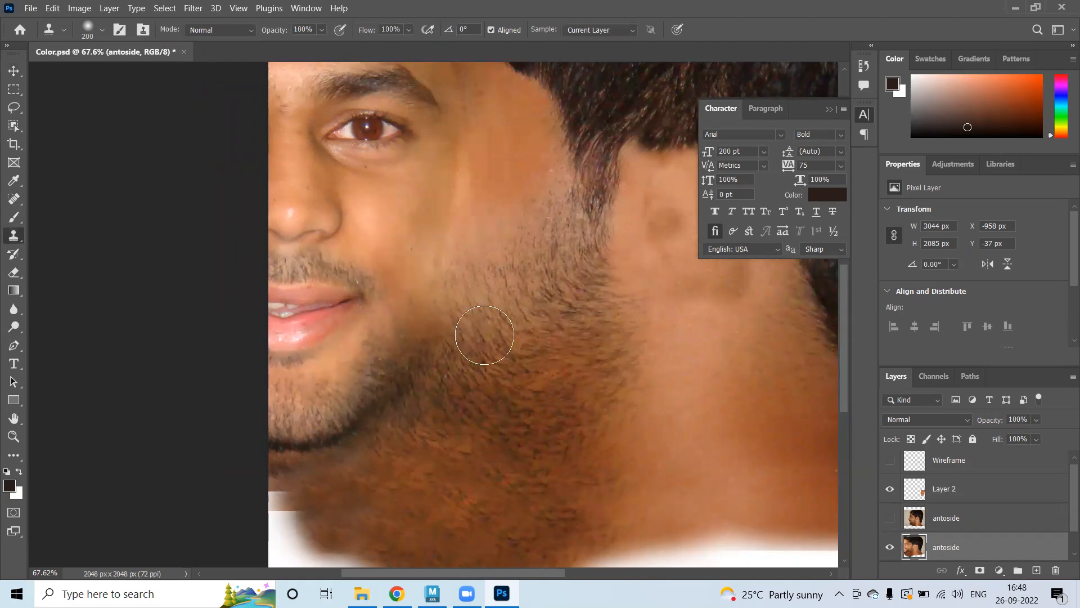
alt+click(438, 183)
drag(449, 168, 417, 403)
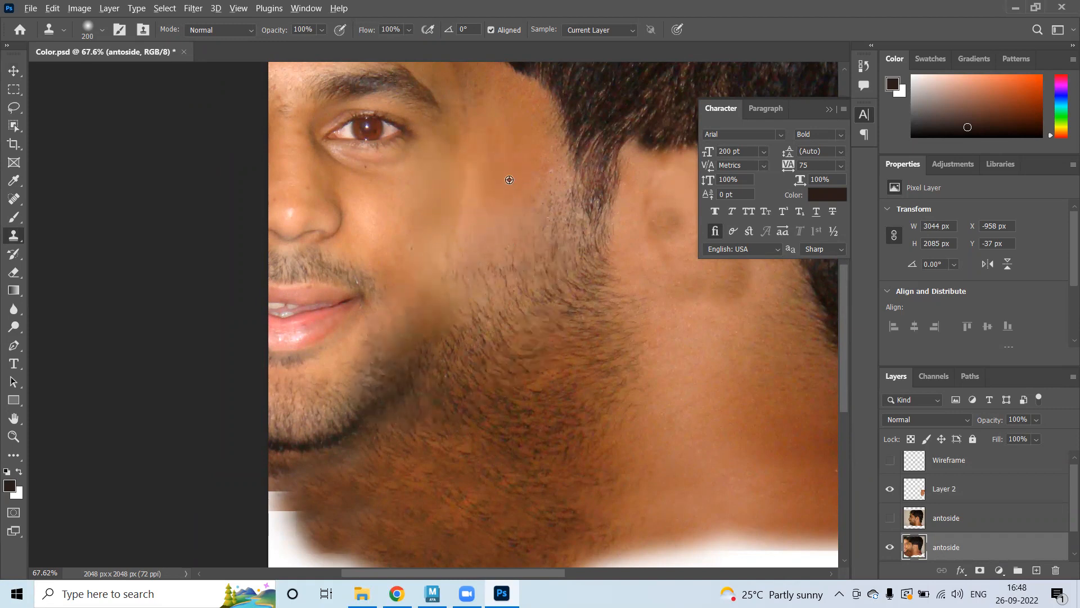
- Try another clone pass down the lower cheek, undo it, and touch up the temple beside the eyebrow
alt+click(431, 208)
drag(465, 231, 383, 405)
key(ctrl+z)
drag(560, 260, 593, 391)
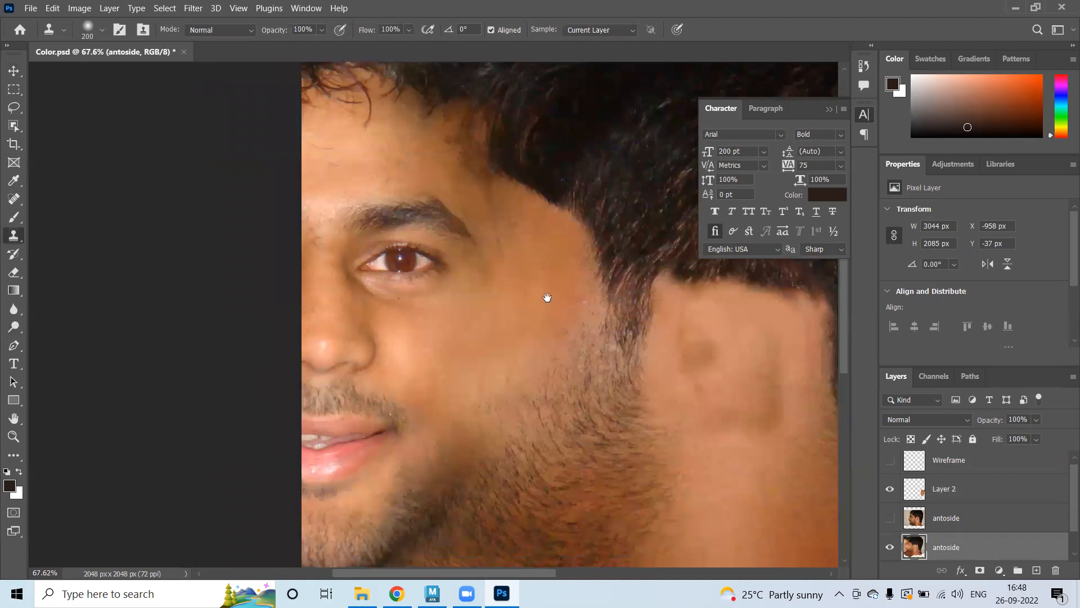
drag(543, 292, 547, 321)
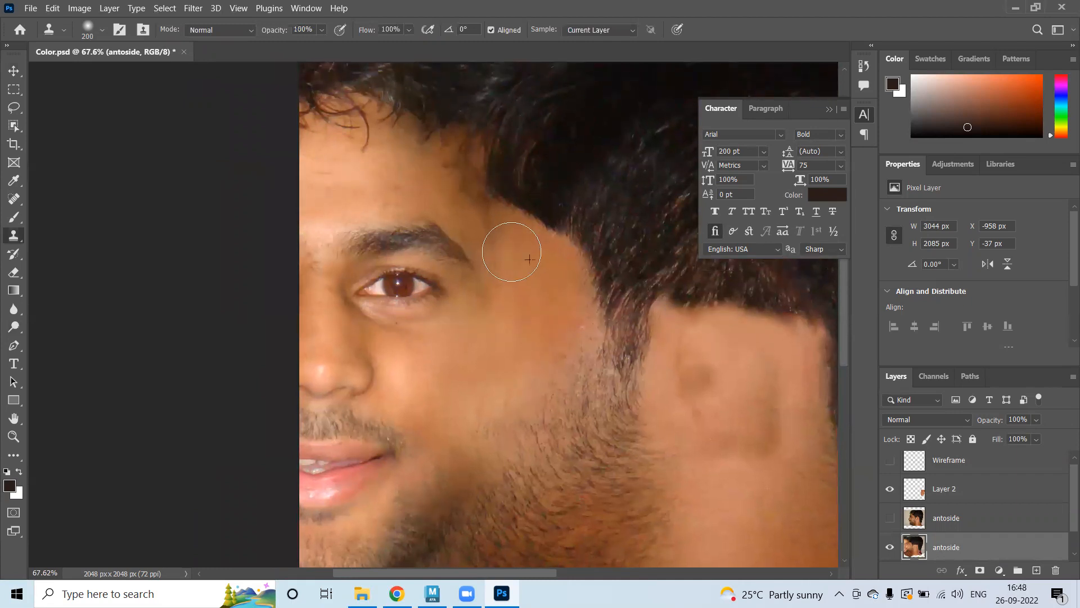
mouse_move(501, 247)
mouse_down()
mouse_move(422, 164)
mouse_move(521, 261)
mouse_move(535, 302)
mouse_move(472, 405)
mouse_move(481, 417)
mouse_move(651, 207)
mouse_up()
- Show the Wireframe layer over the texture and bring the lips into close-up
alt+scroll(495, 410, up, 4)
click(890, 460)
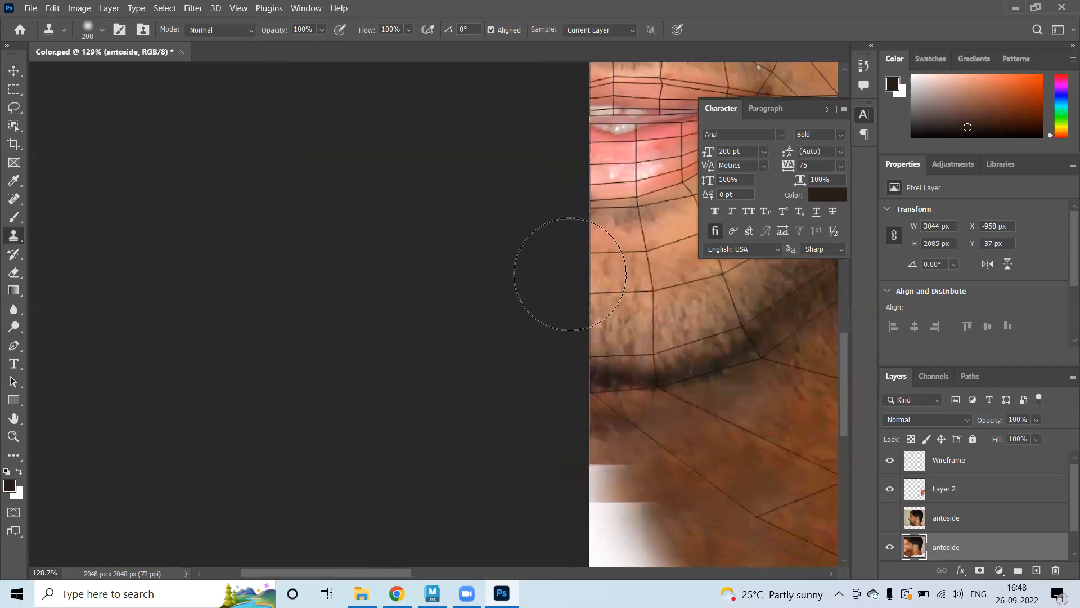
alt+scroll(498, 287, up, 3)
alt+scroll(561, 261, up, 3)
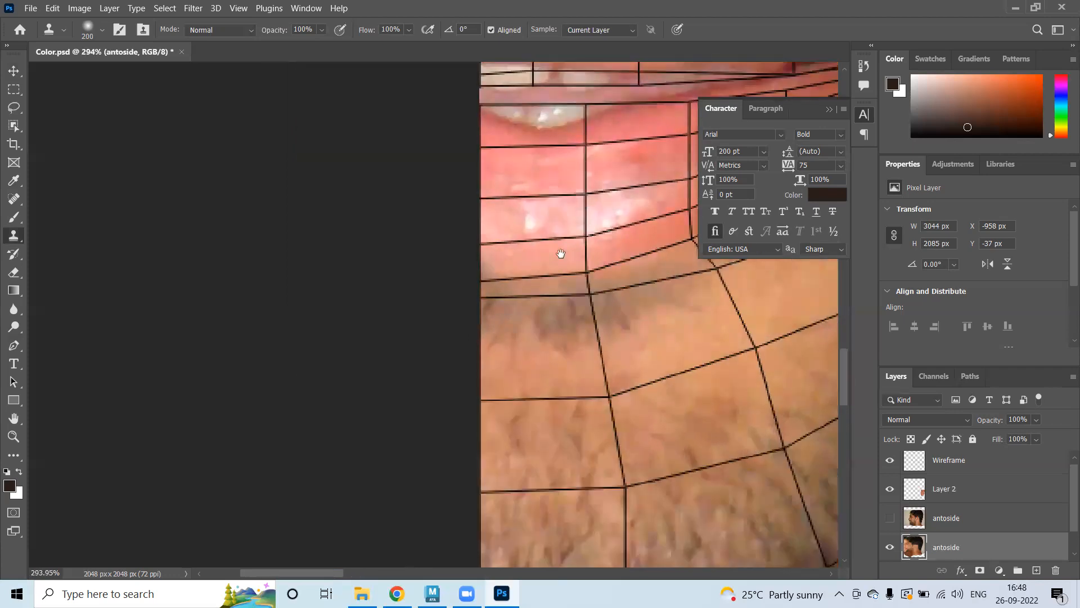
drag(560, 254, 498, 338)
drag(406, 313, 370, 364)
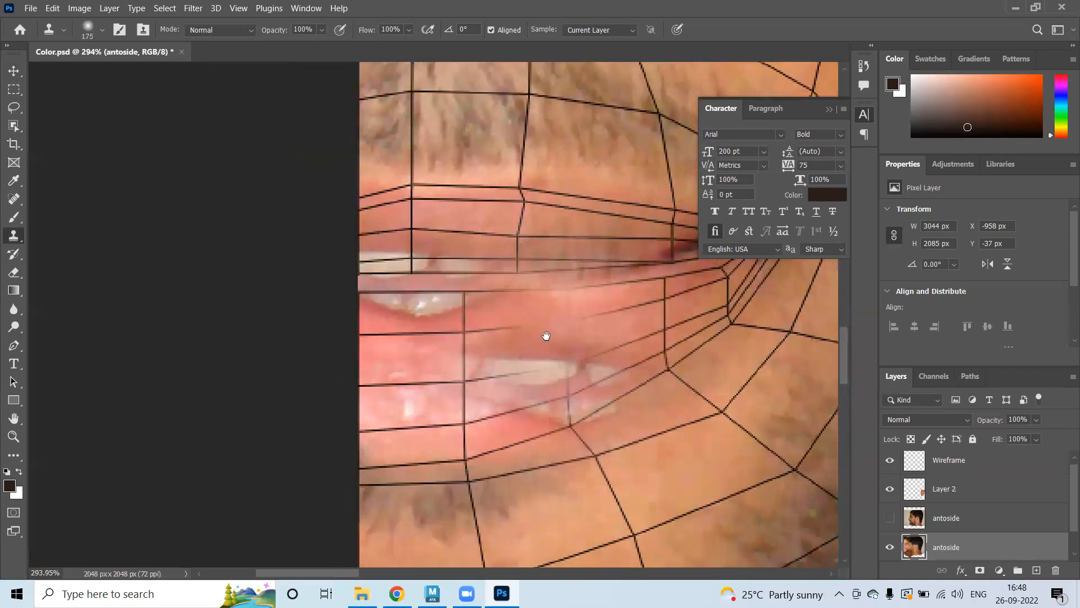
- Clone pink lower-lip texture over the lower teeth with the Clone Stamp at brush size 50
key(bracketleft)
key(bracketleft)
key(bracketleft)
key(bracketleft)
key(bracketleft)
key(bracketleft)
key(bracketleft)
key(bracketleft)
key(bracketleft)
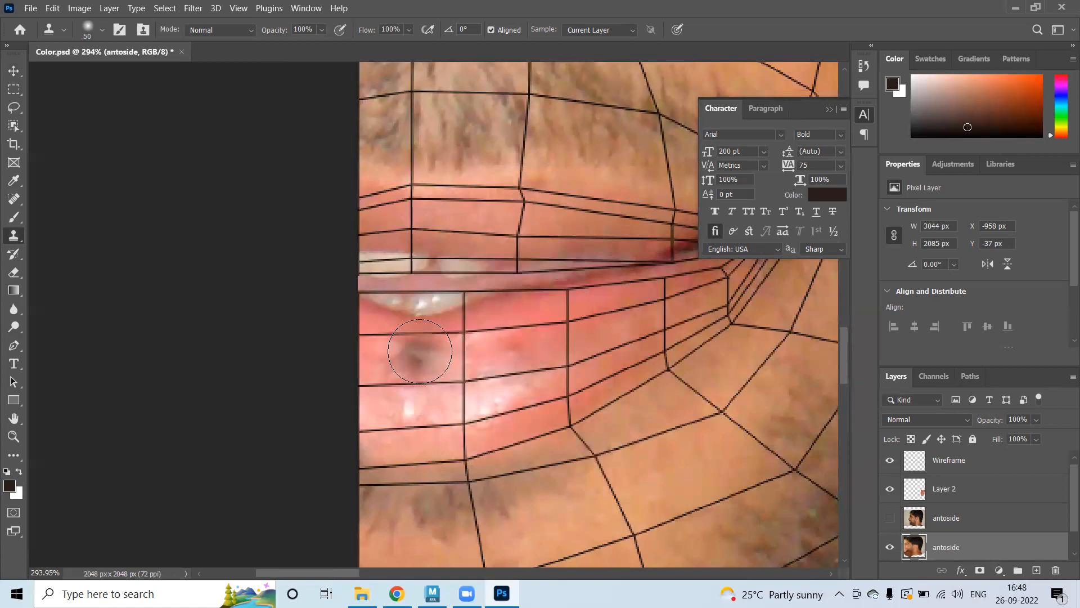
alt+click(427, 354)
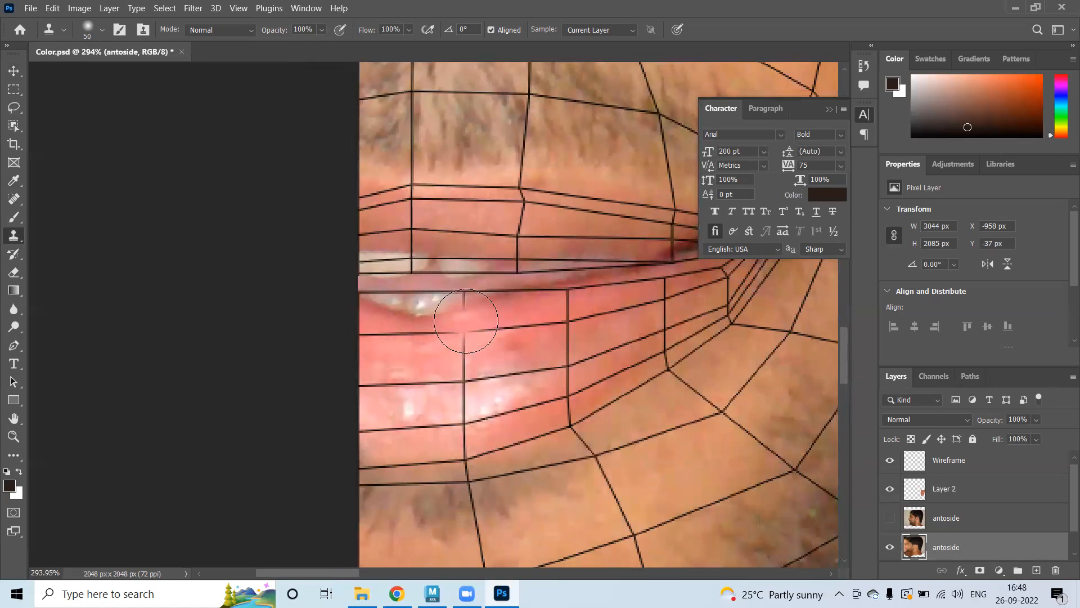
alt+click(417, 323)
drag(422, 310, 356, 313)
- Cover the remaining teeth along the mouth opening and upper lip with cloned lip texture
alt+click(417, 318)
mouse_move(430, 300)
mouse_down()
mouse_move(342, 305)
mouse_move(643, 295)
mouse_move(644, 282)
mouse_move(532, 259)
mouse_move(336, 262)
mouse_up()
alt+click(416, 328)
alt+click(636, 244)
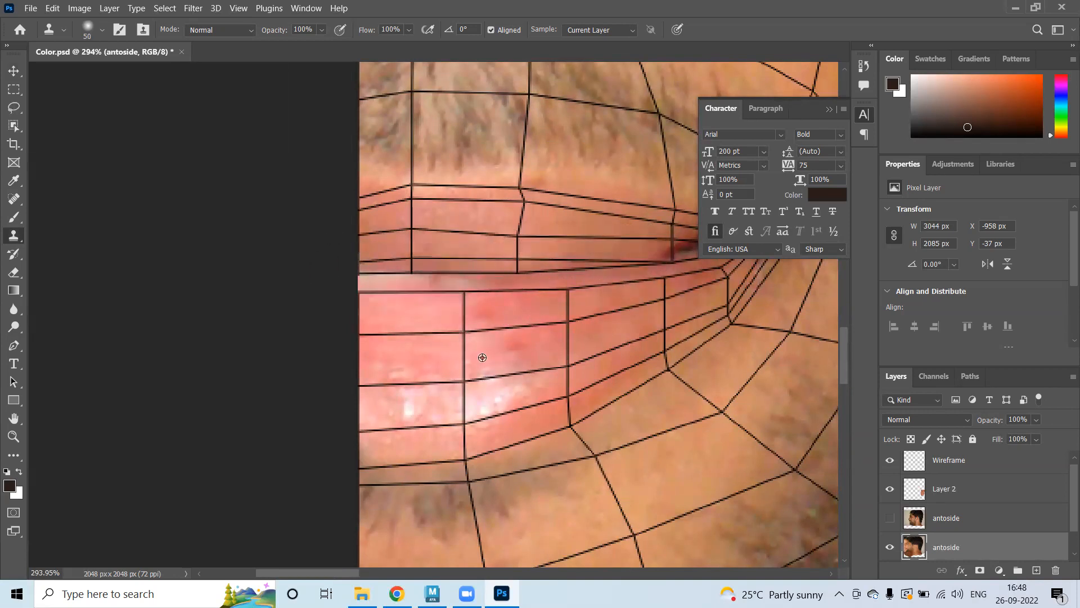
- Darken the pale lip areas with the Burn tool at brush size 65, midtones and 50% exposure
alt+scroll(482, 357, down, 2)
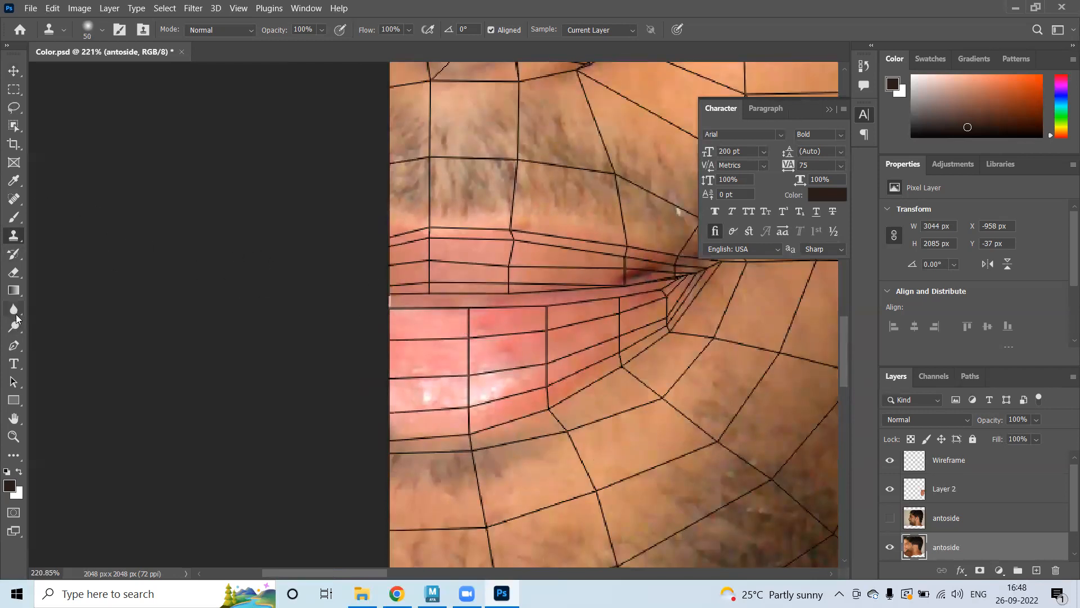
right_click(21, 324)
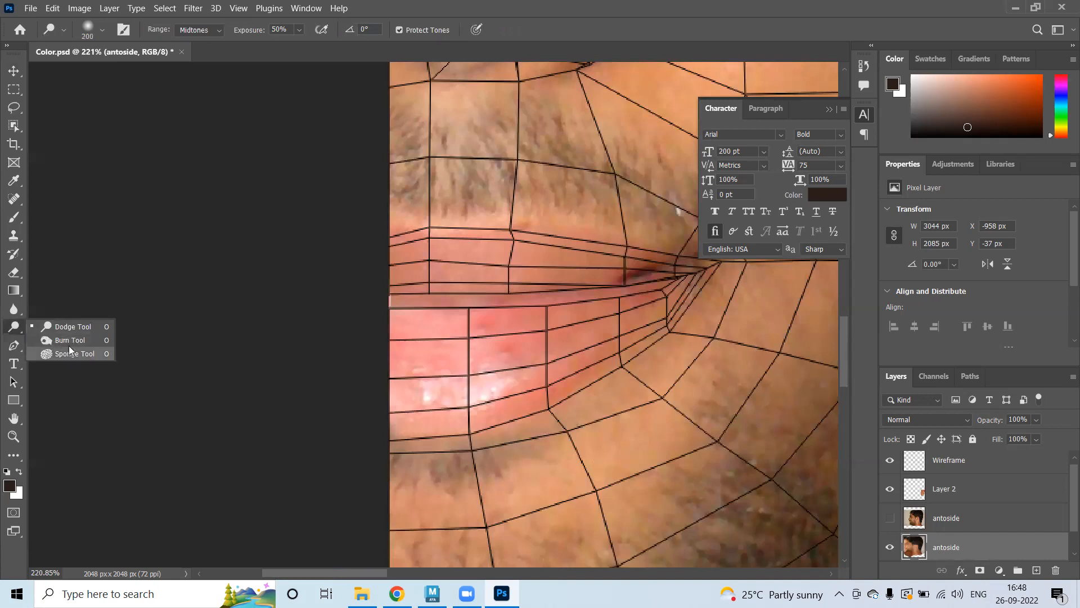
click(67, 340)
mouse_move(414, 339)
mouse_down()
mouse_move(514, 338)
mouse_move(480, 336)
mouse_move(502, 367)
mouse_move(544, 353)
mouse_move(586, 316)
mouse_move(419, 302)
mouse_move(404, 286)
mouse_up()
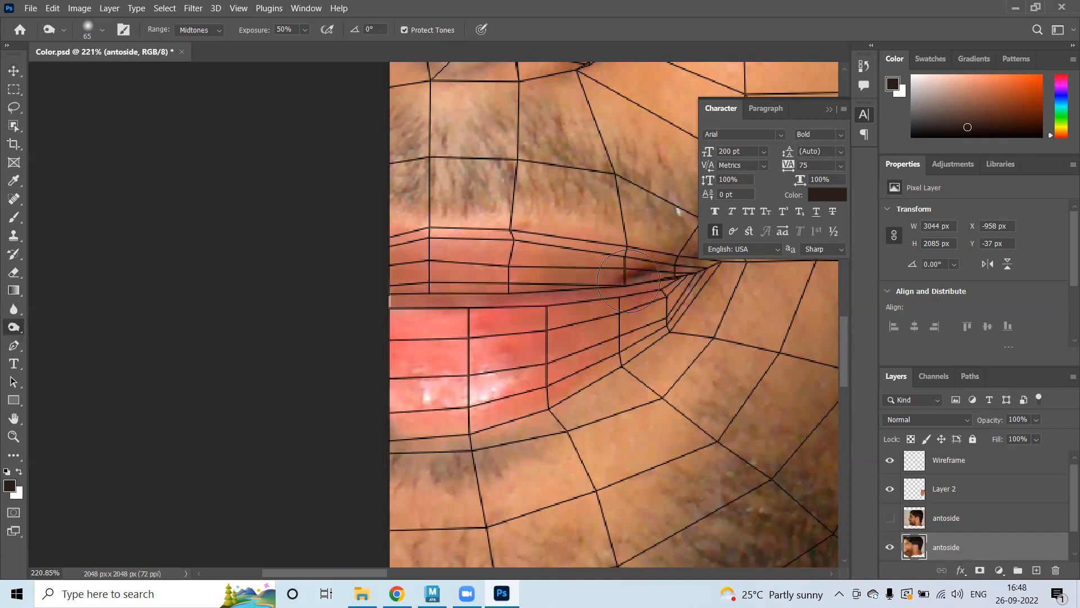
- Review the whole face texture, hide the Wireframe layer and save Color.psd
alt+scroll(498, 345, down, 7)
drag(550, 289, 430, 372)
drag(615, 316, 436, 327)
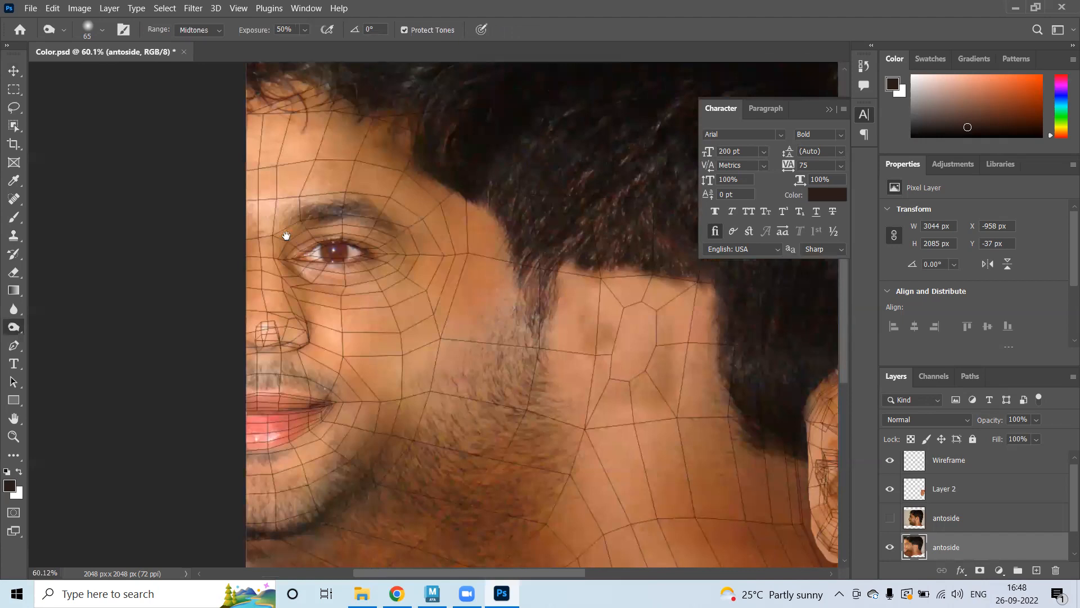
drag(507, 361, 316, 267)
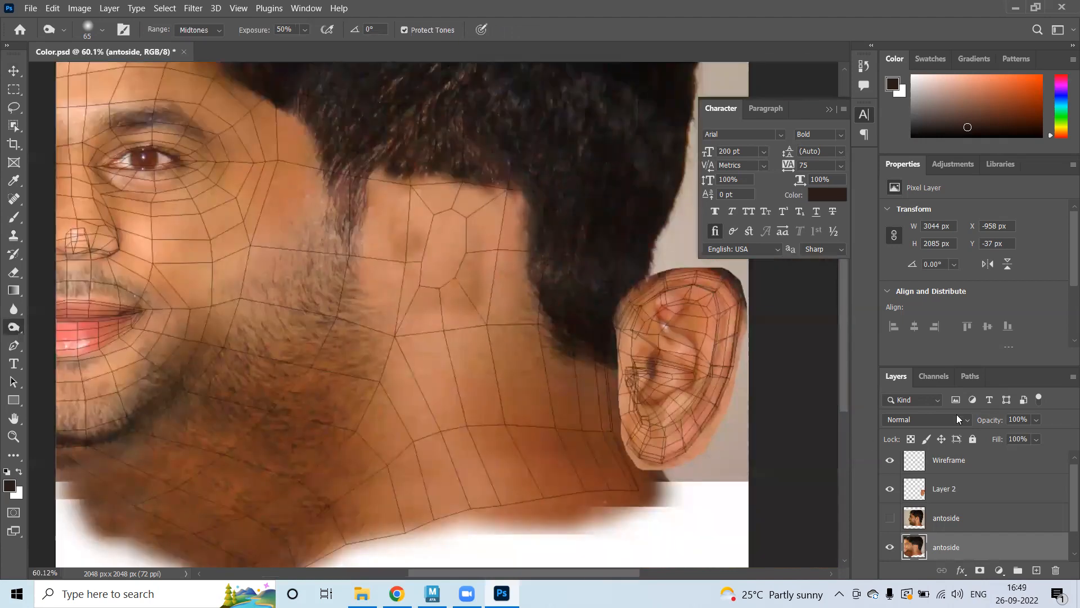
click(890, 461)
key(ctrl+s)
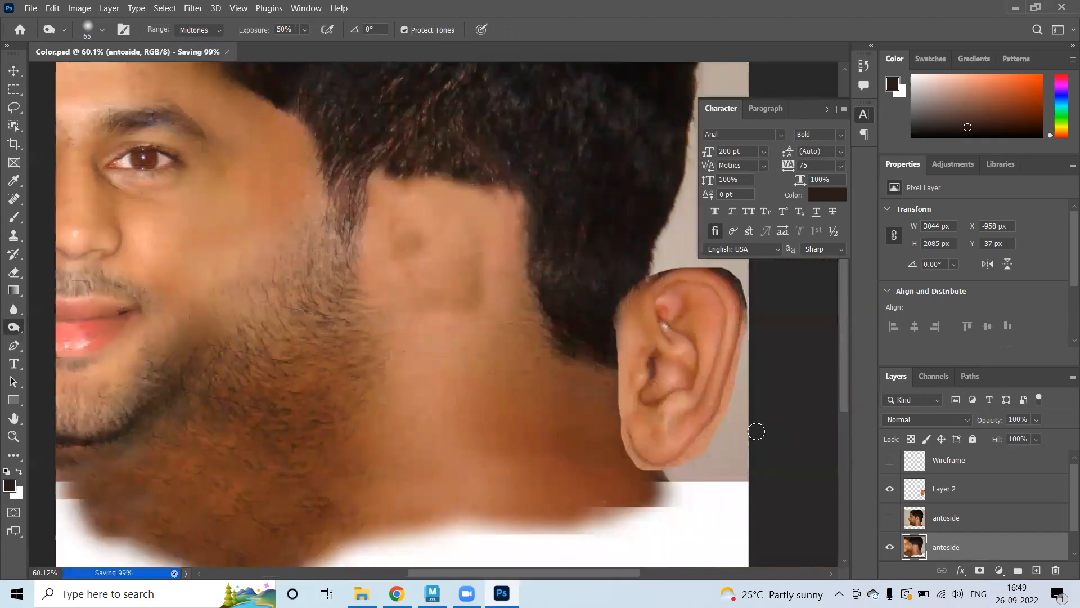
- Export the texture as a PNG into the Face images folder, replacing the existing Color.png
key(ctrl+shift+s)
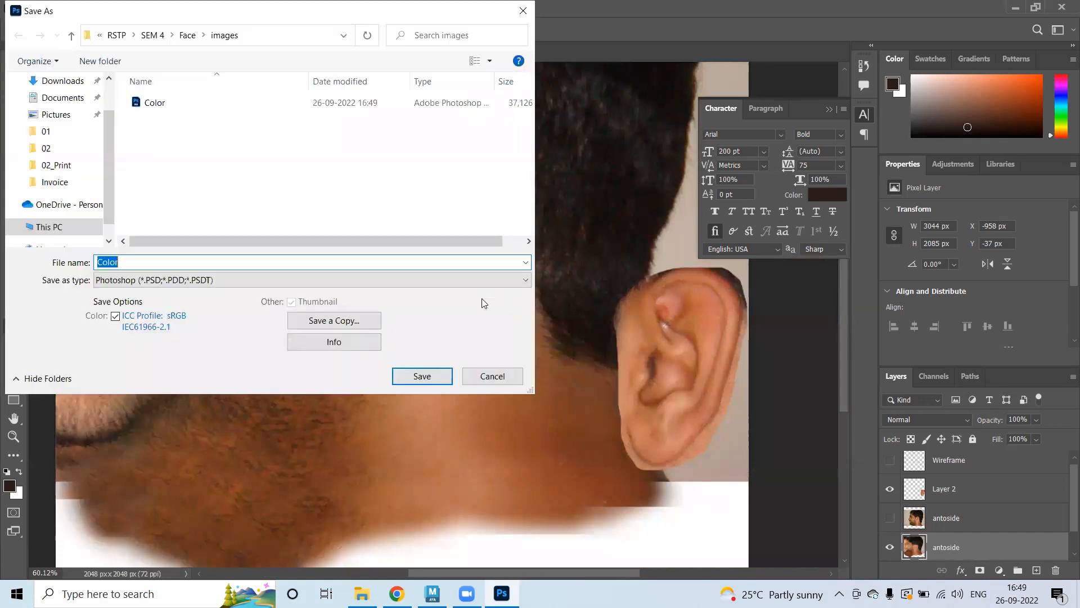
click(489, 376)
click(30, 8)
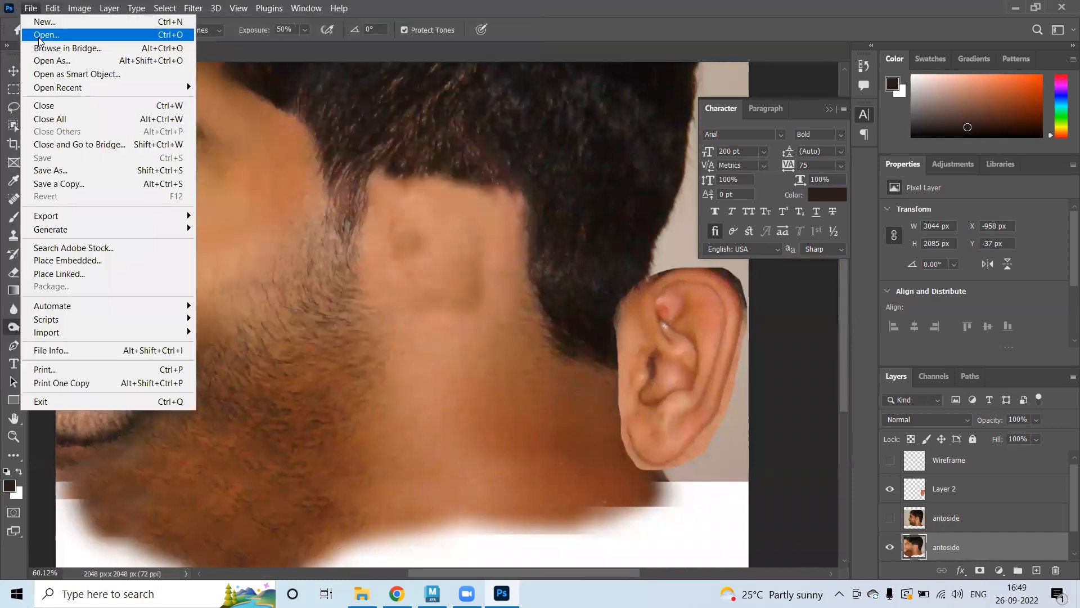
mouse_move(88, 217)
click(250, 218)
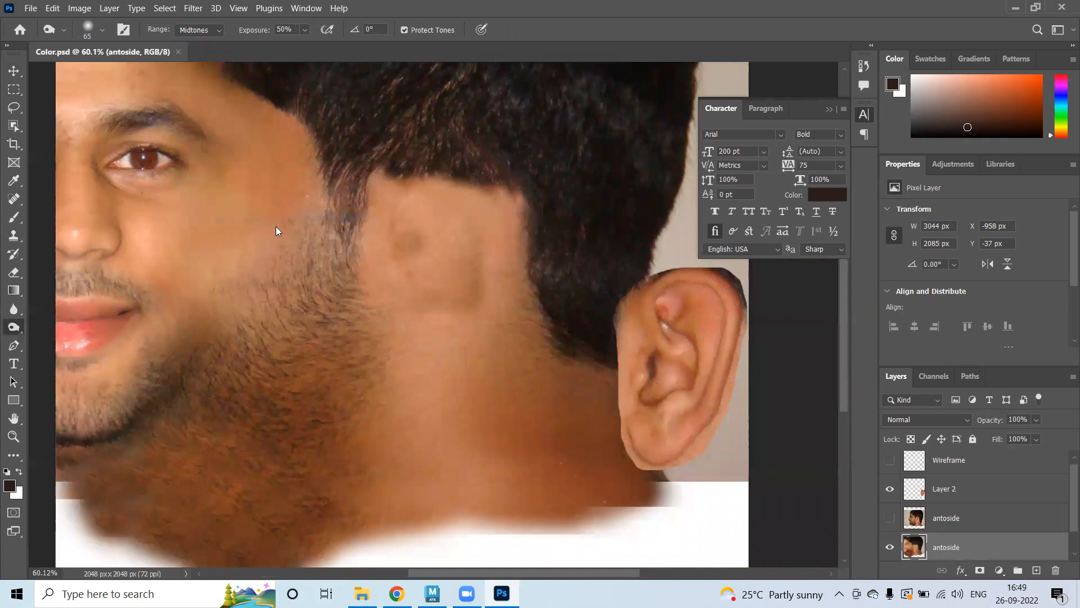
click(176, 115)
click(427, 315)
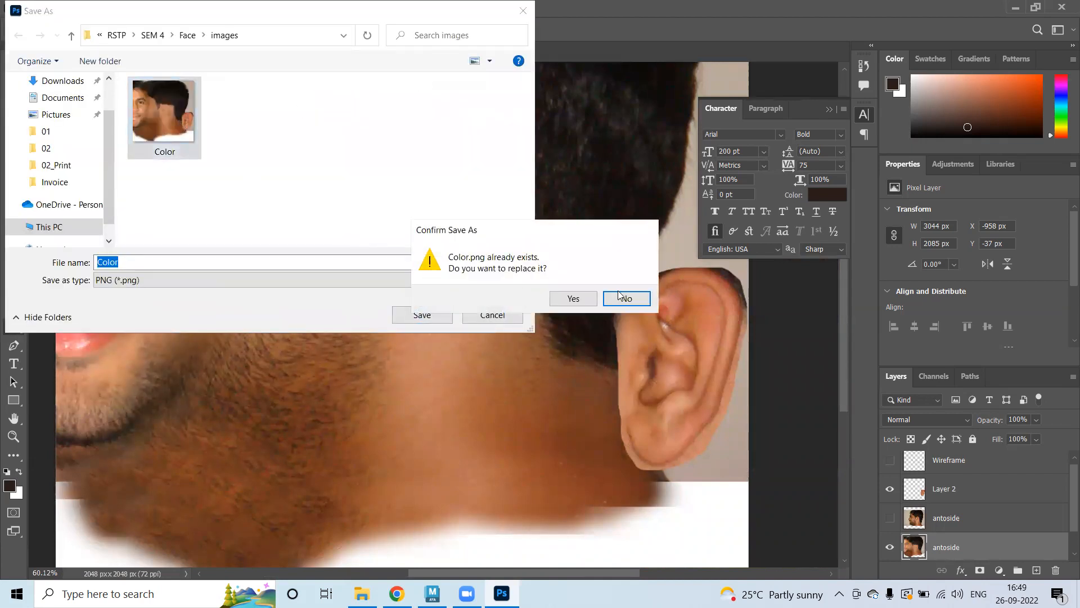
click(574, 298)
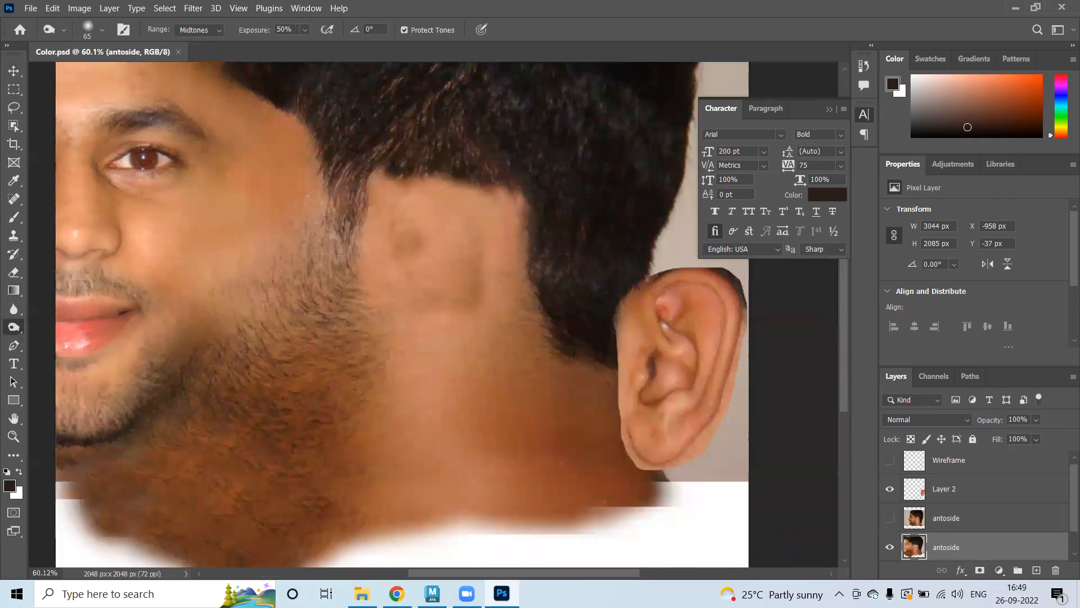
- Switch to Maya, reload Color.png in the head material's color file node, and deselect the head to view the result
key(alt+Tab)
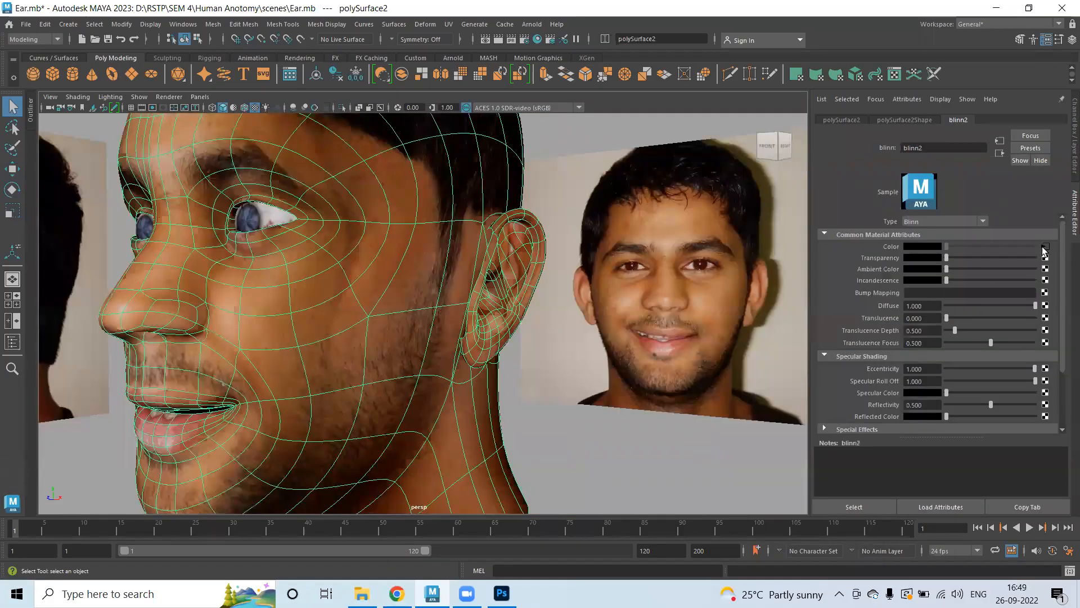
click(1045, 248)
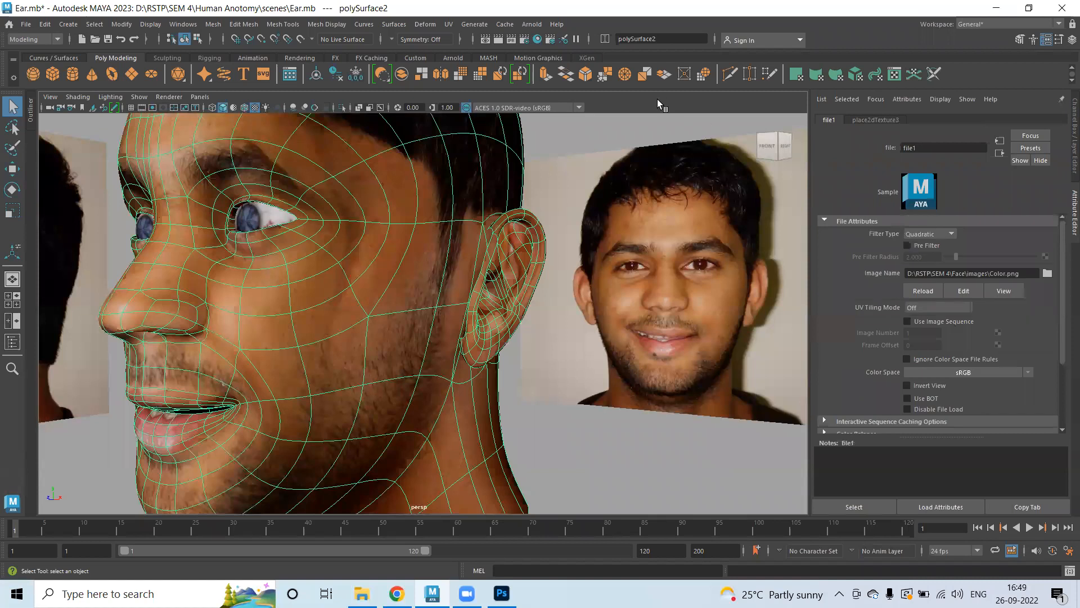
click(1046, 274)
click(652, 447)
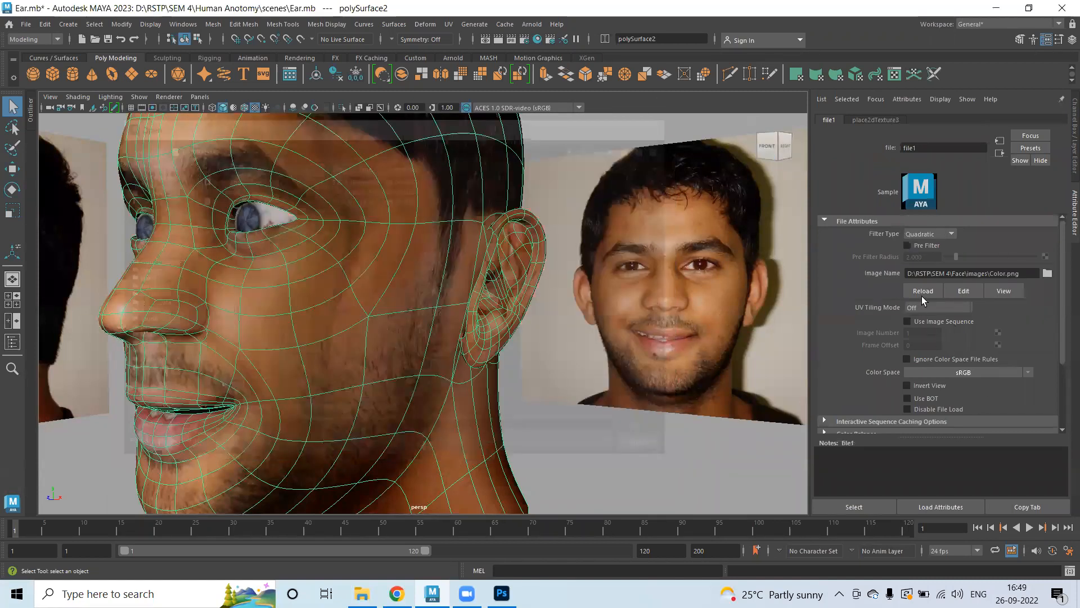
click(921, 291)
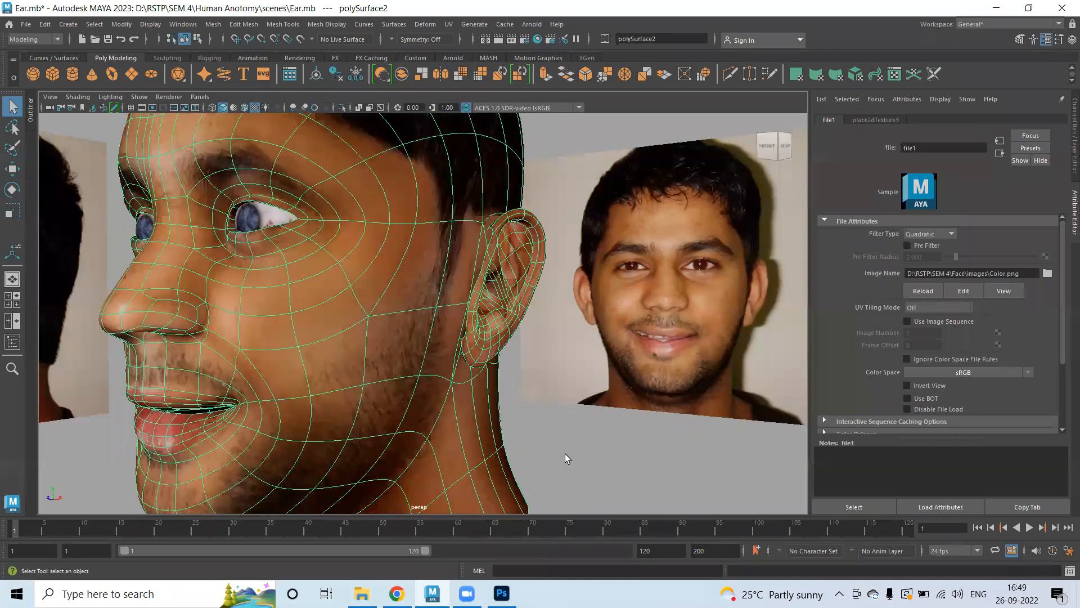
click(323, 364)
click(581, 401)
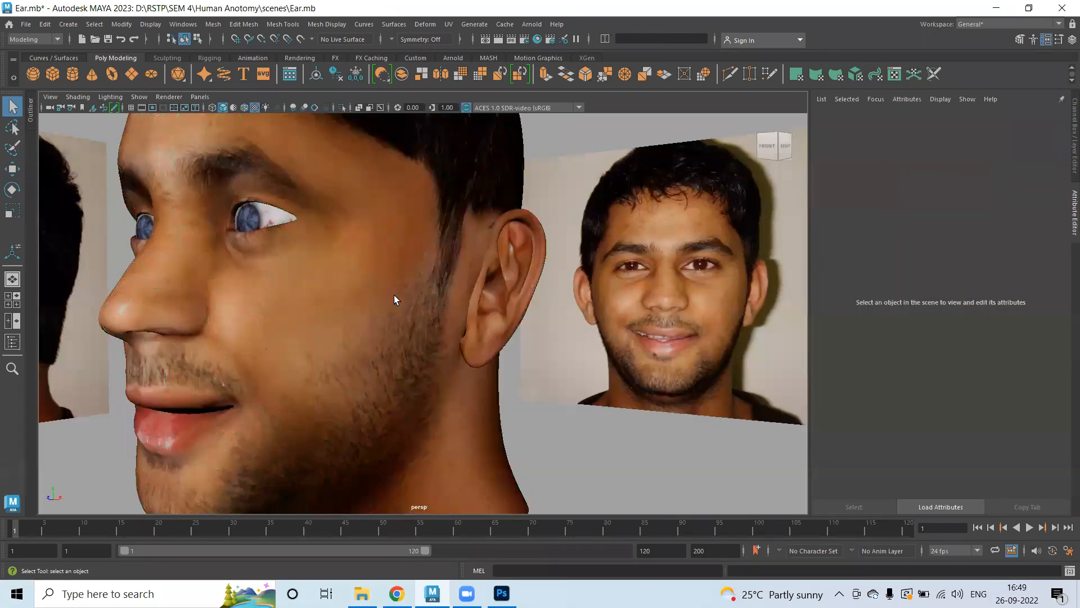
scroll(472, 368, down, 6)
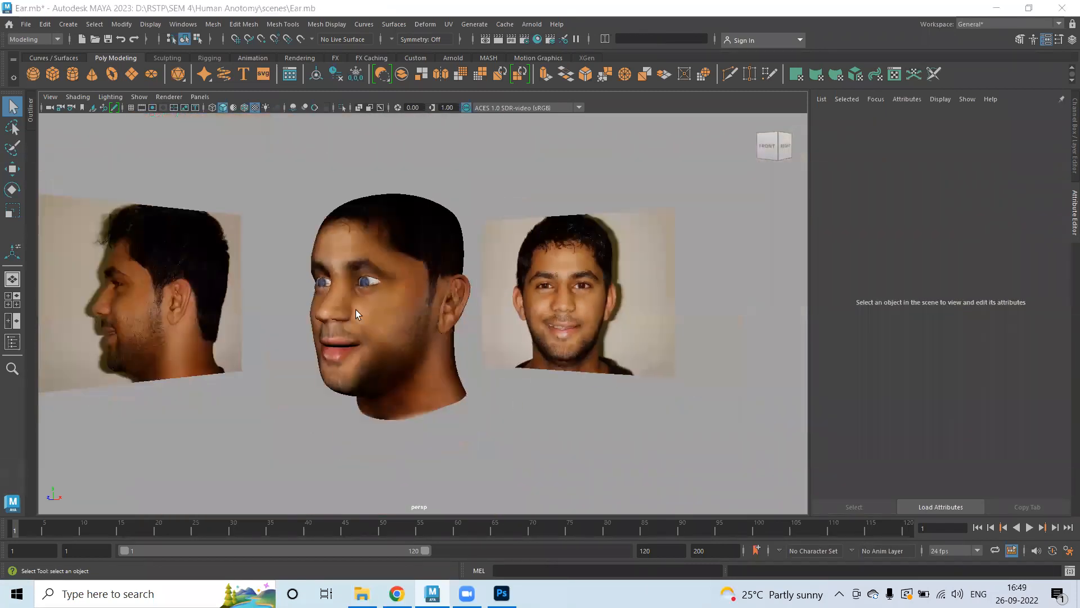
- Examine the retextured head from the front, side and three-quarter angles, checking the lips, eyes, hairline and ears
alt+drag(449, 327, 487, 329)
scroll(419, 336, up, 6)
scroll(420, 335, down, 5)
alt+drag(298, 332, 265, 355)
alt+right_drag(265, 355, 444, 347)
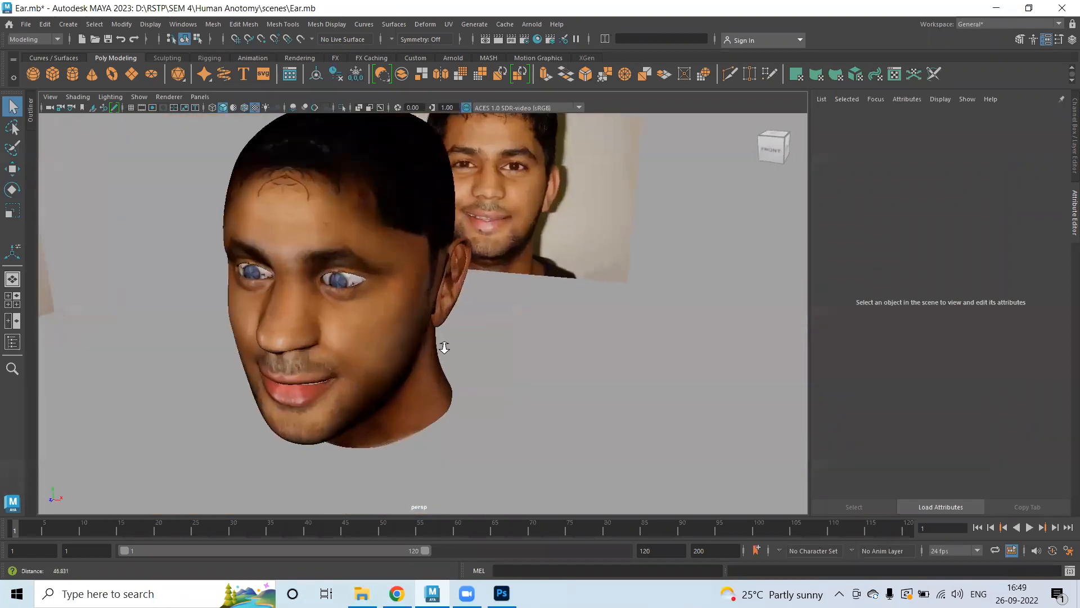
alt+middle_drag(445, 347, 434, 393)
alt+drag(434, 394, 329, 332)
alt+right_drag(588, 345, 389, 284)
alt+drag(388, 284, 673, 292)
scroll(649, 385, up, 5)
alt+drag(270, 382, 377, 355)
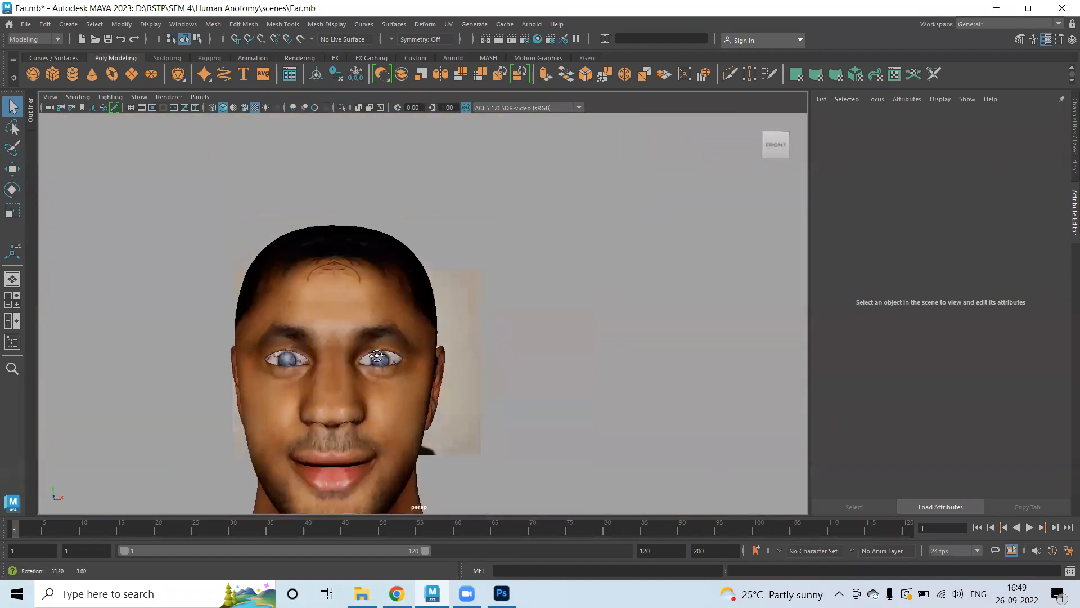
alt+drag(445, 303, 364, 333)
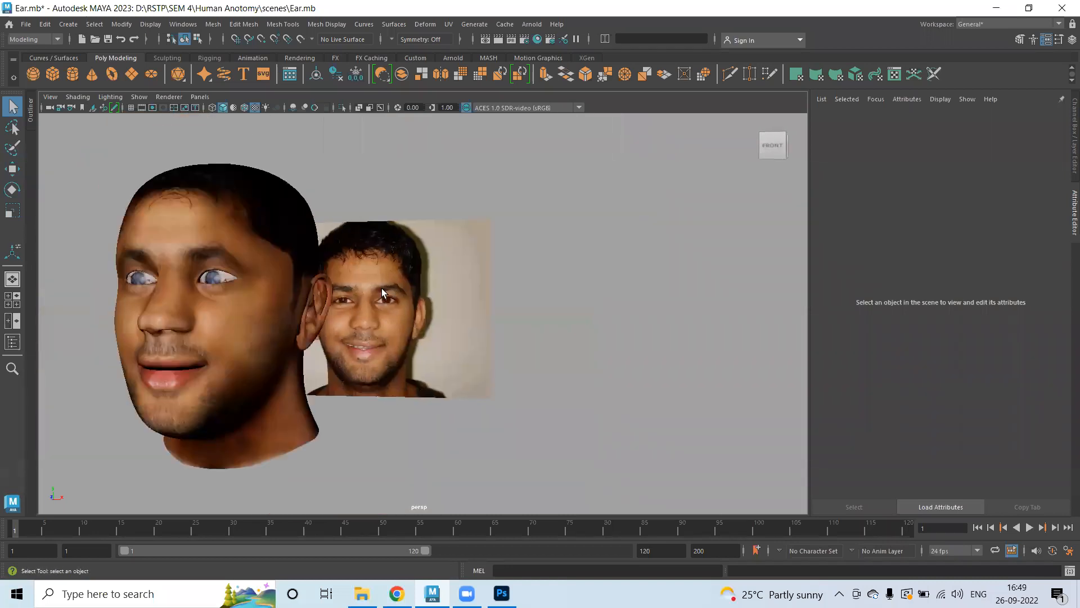
- Smooth the head mesh with 1 division and deselect it
scroll(175, 286, up, 3)
click(86, 255)
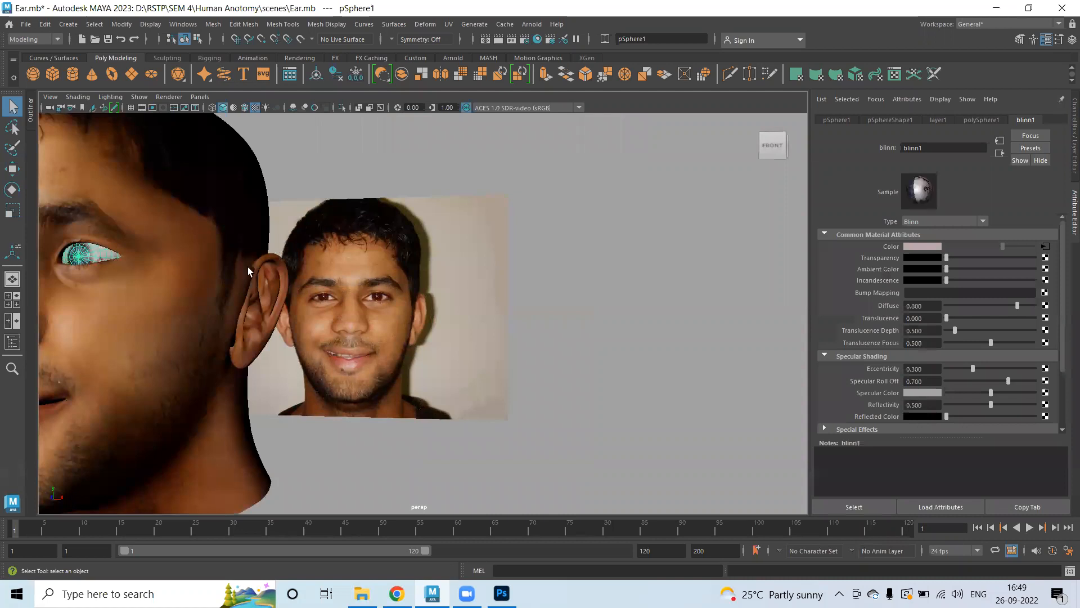
click(204, 177)
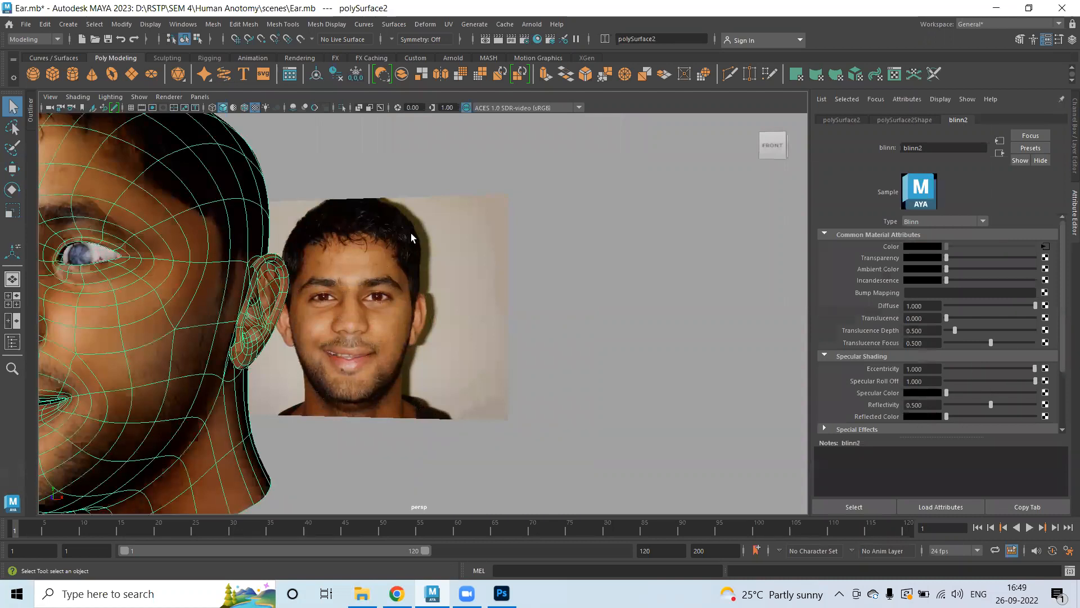
alt+drag(446, 174, 421, 232)
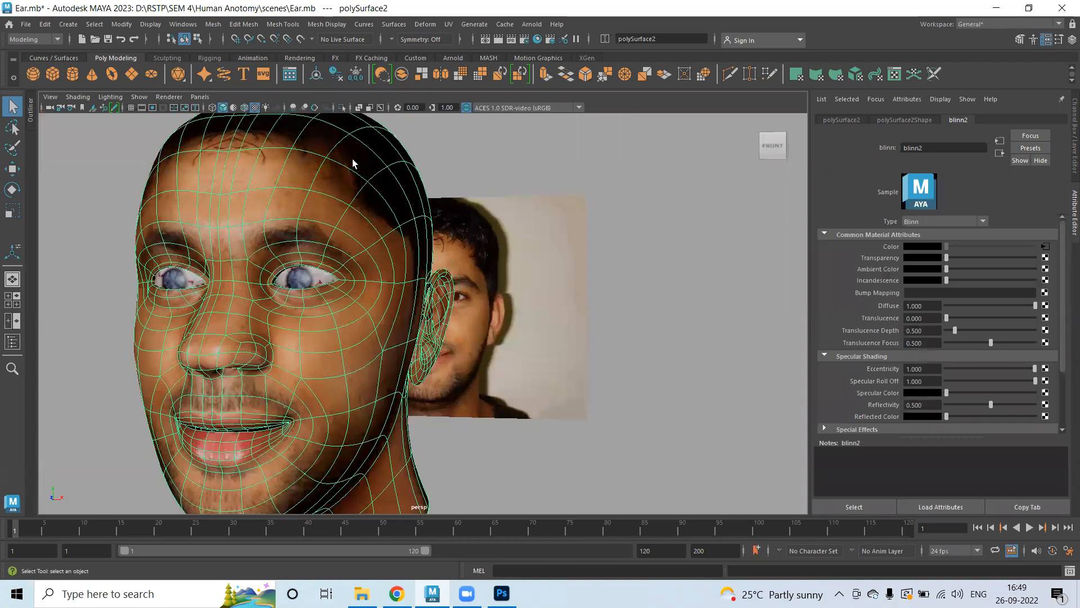
shift+right_drag(356, 276, 332, 226)
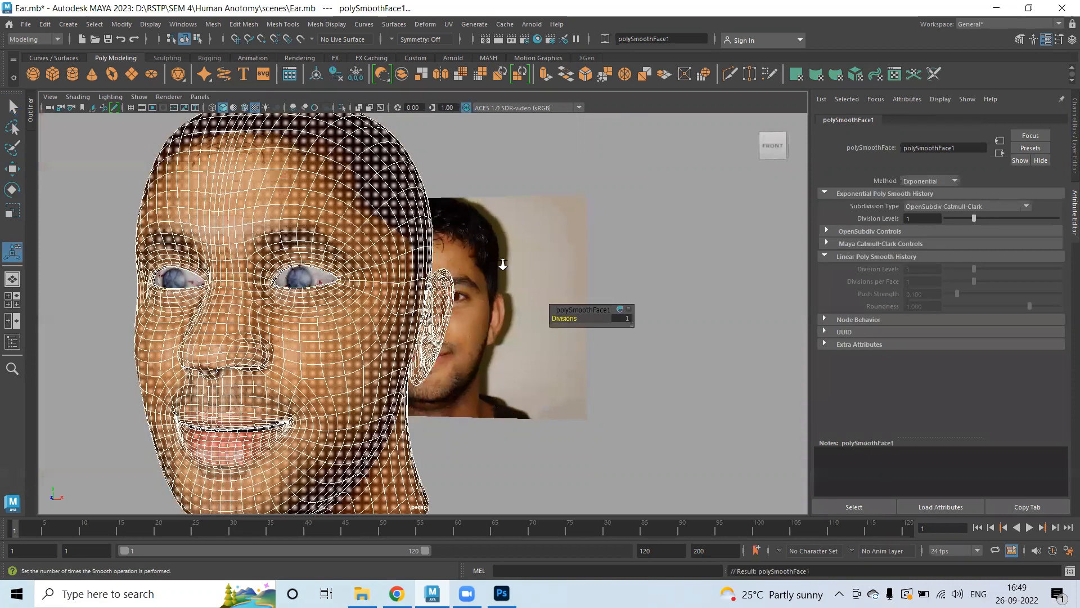
click(472, 198)
scroll(472, 198, down, 3)
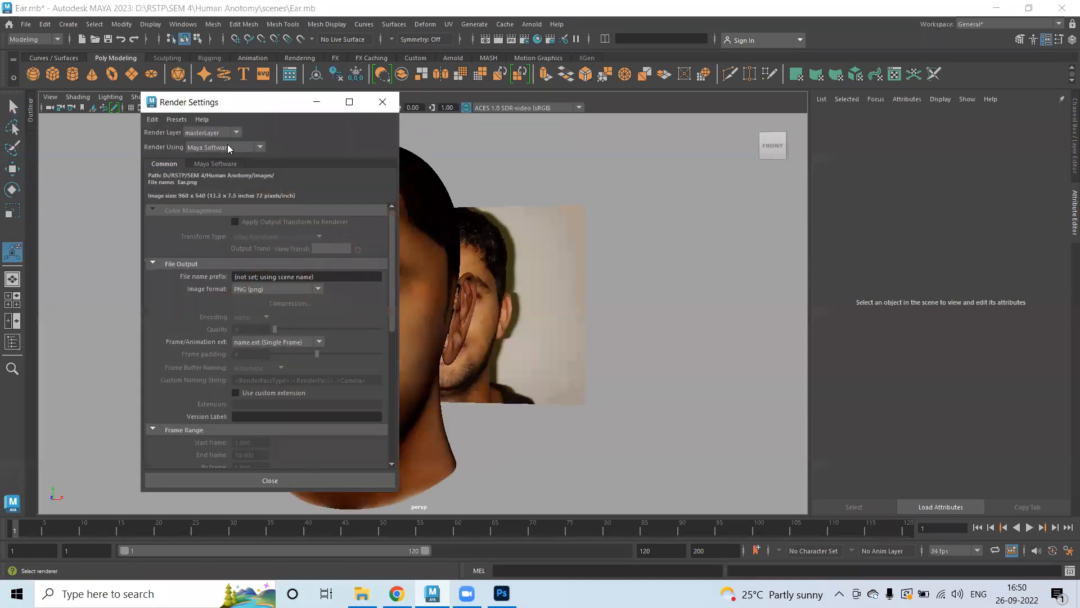
- Render the perspective view with Maya Software, inspect the eyes and nose up close, and close the render
click(316, 102)
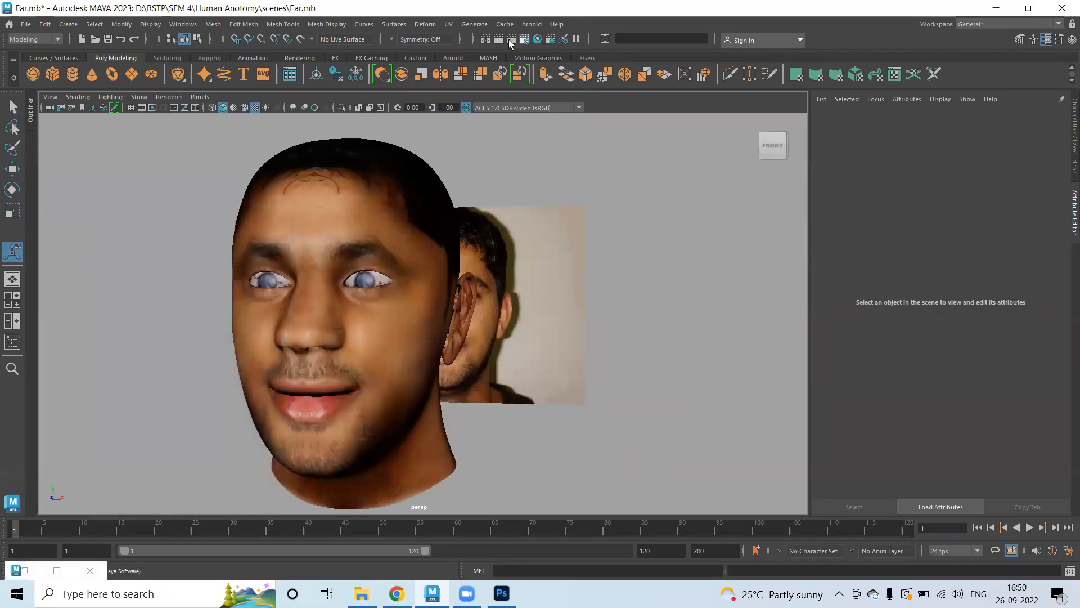
click(498, 39)
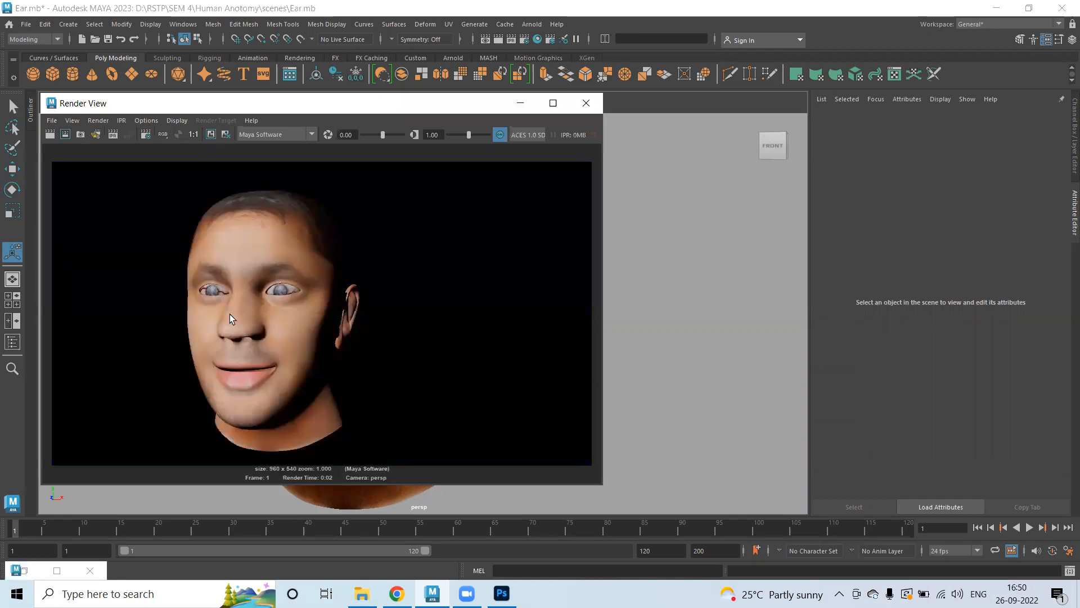
scroll(230, 313, up, 3)
scroll(164, 275, up, 3)
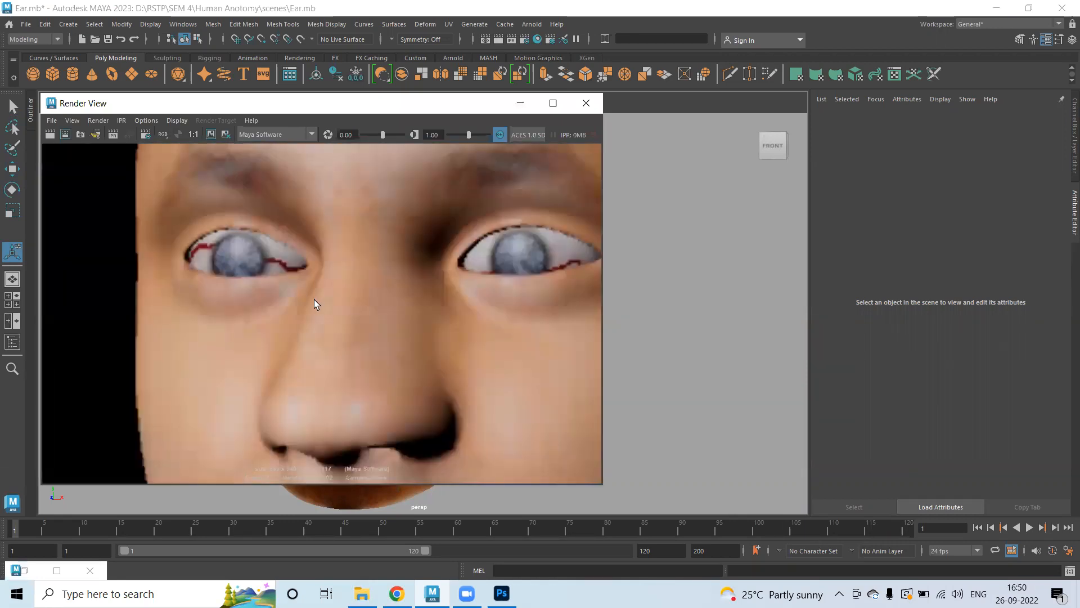
scroll(467, 301, down, 4)
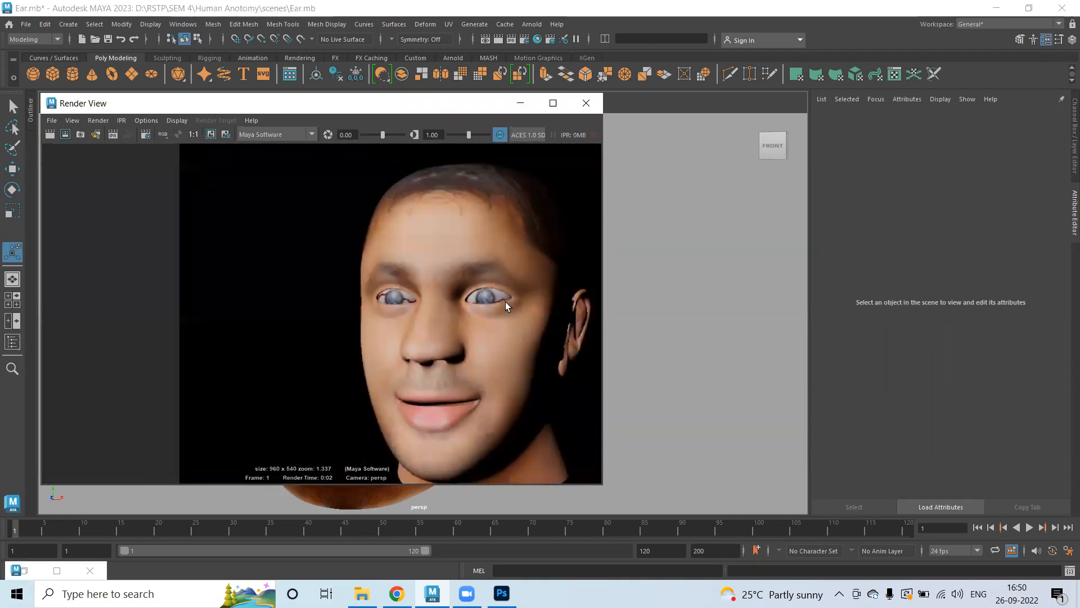
click(587, 103)
- Check the smoothed head near and far in the perspective view and save the Ear.mb scene
scroll(350, 309, down, 5)
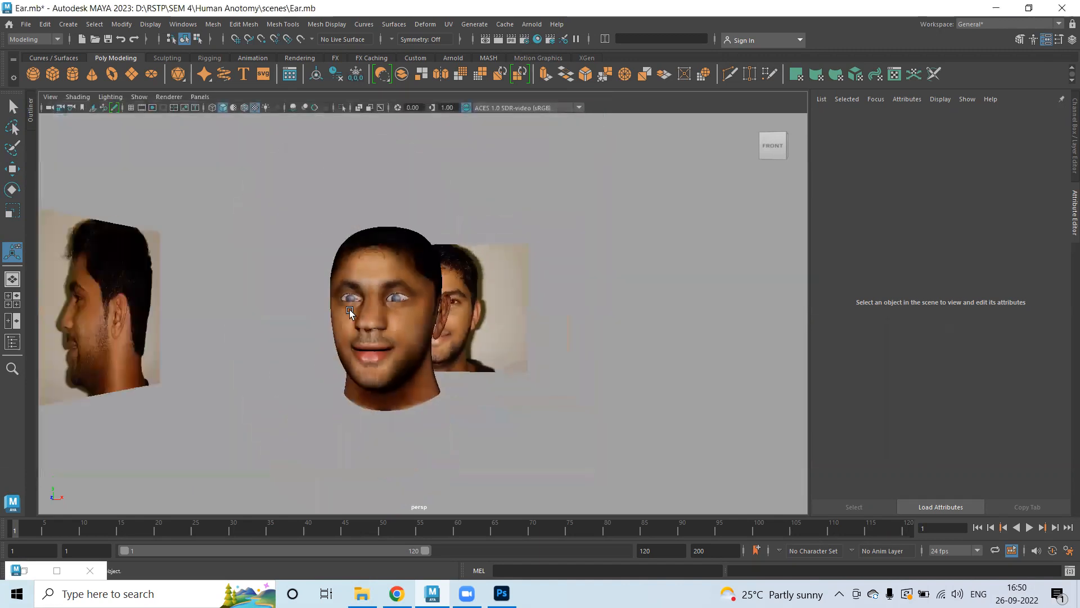
scroll(417, 342, up, 5)
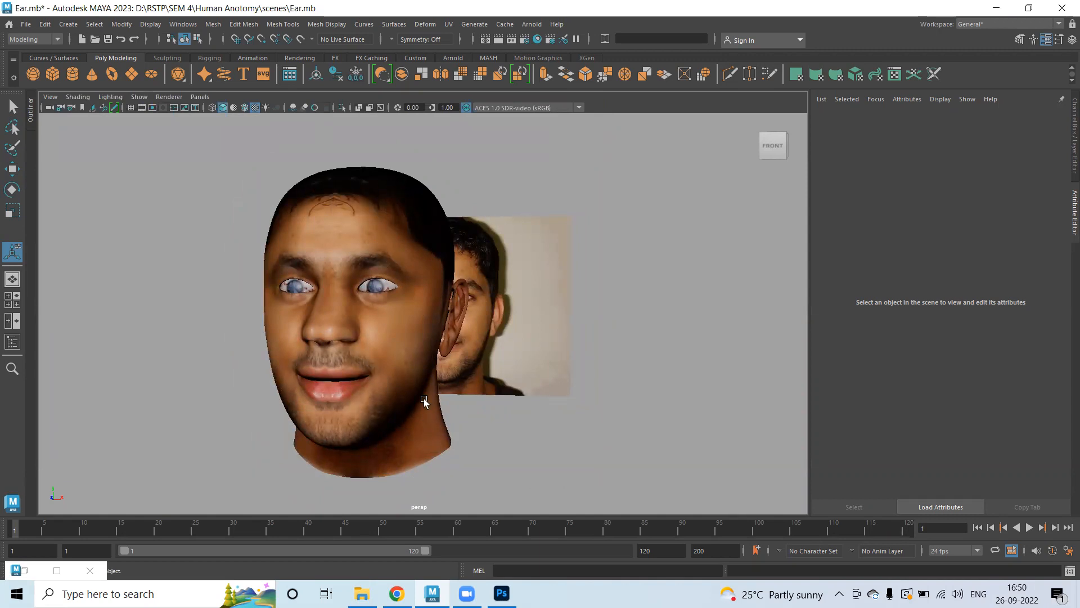
scroll(384, 388, up, 5)
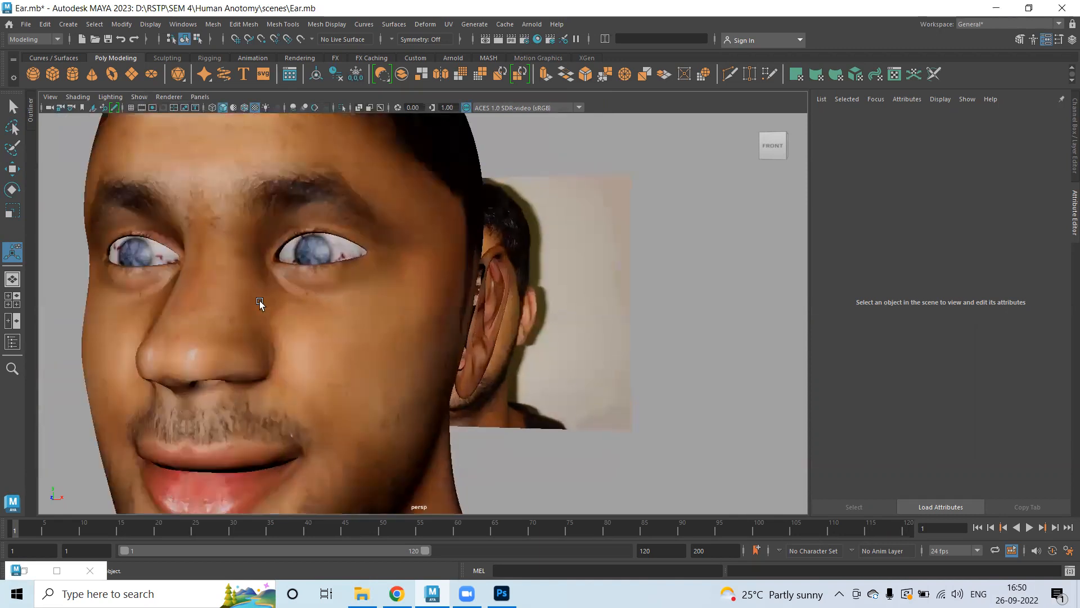
scroll(352, 377, down, 5)
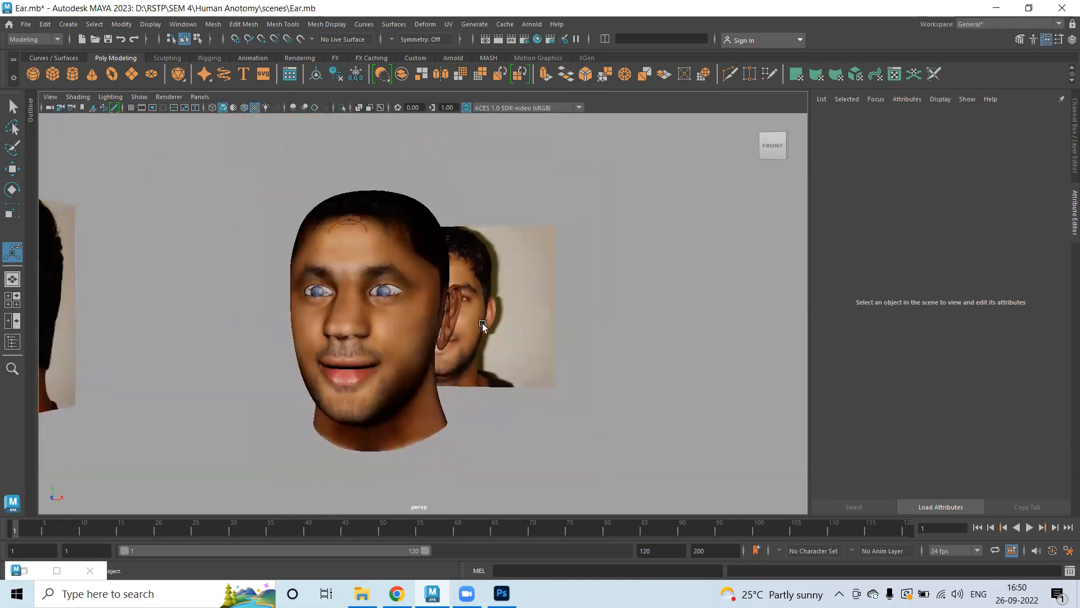
alt+drag(625, 297, 474, 400)
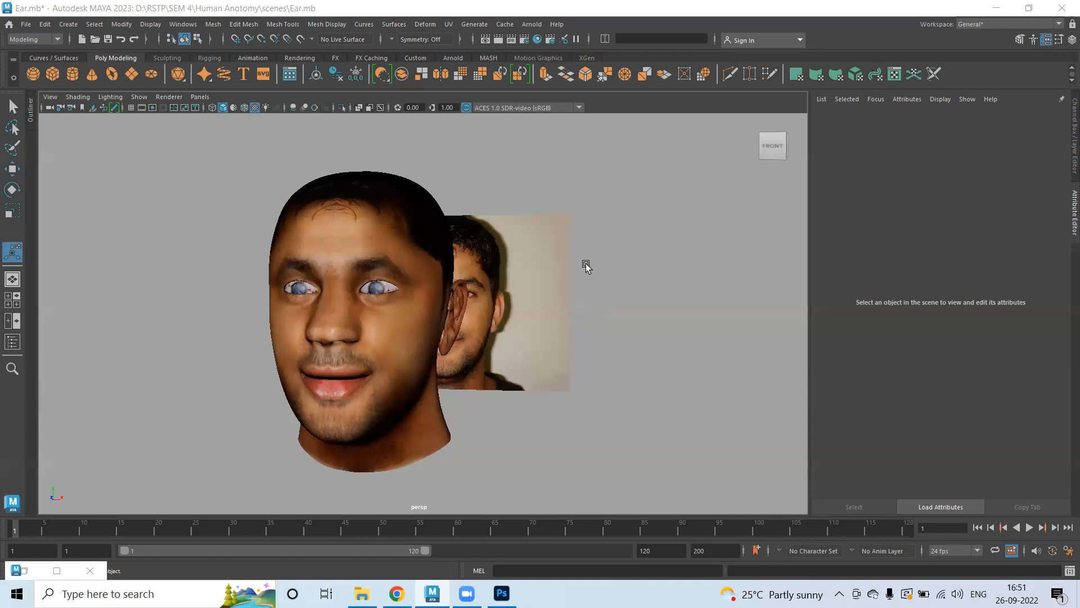
key(ctrl+s)
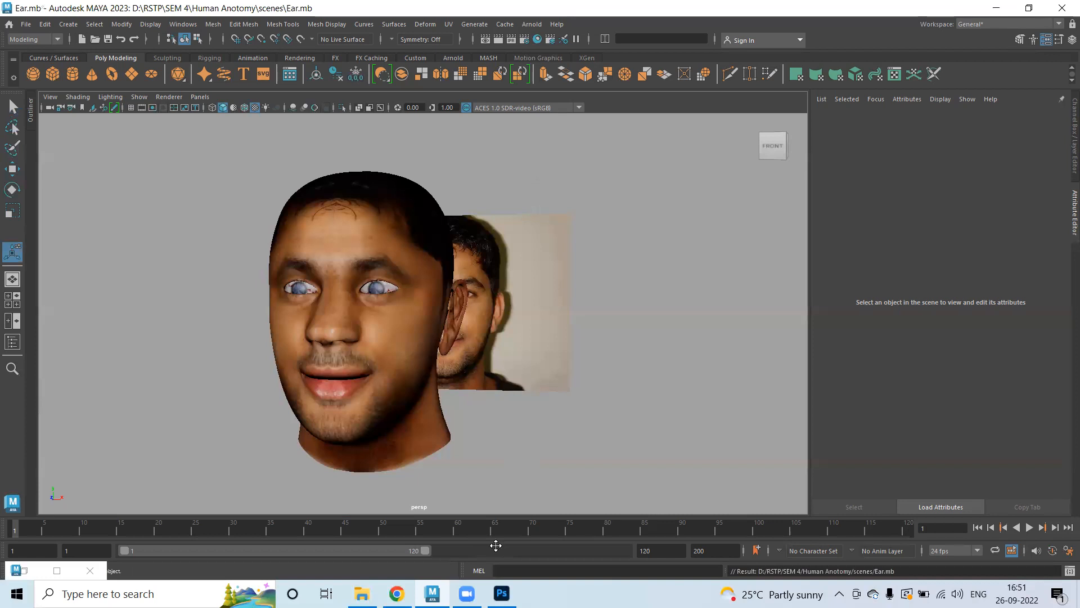